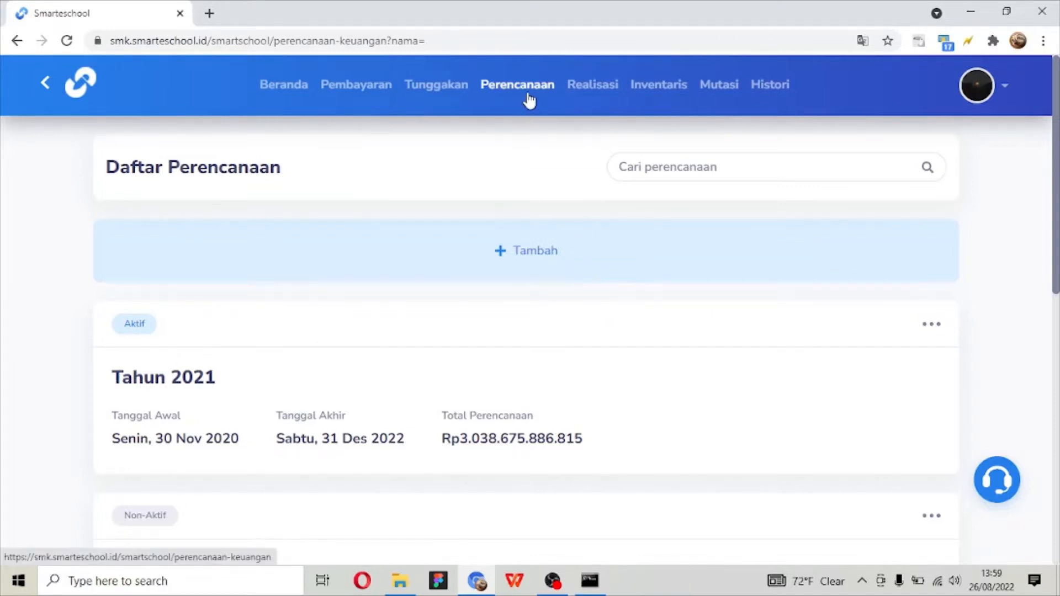
- Look through the financial plans in the Daftar Perencanaan list, from Tahun 2021 to the final entry
left_click(476, 340)
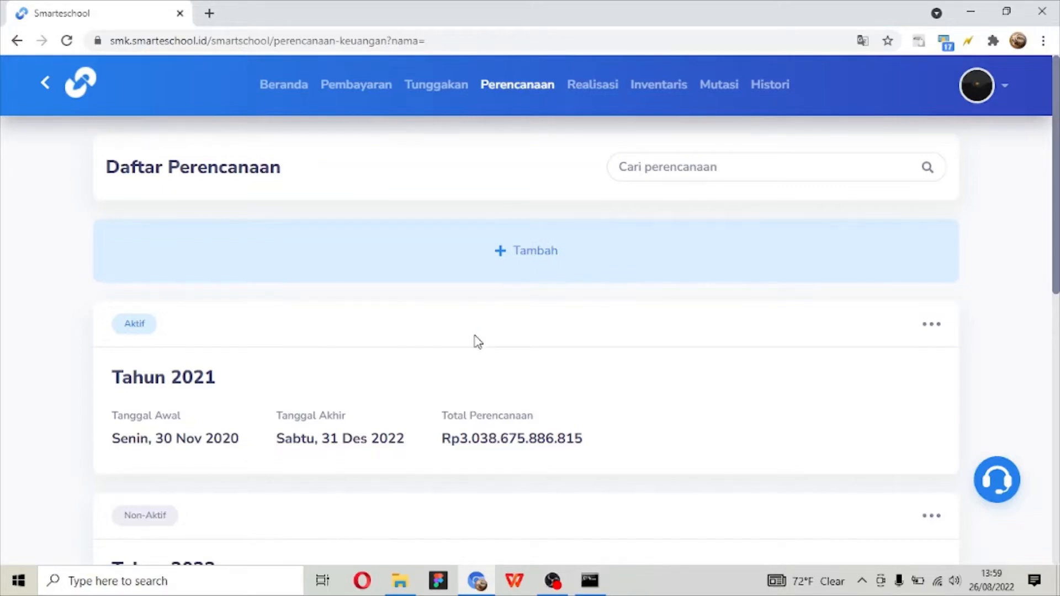
scroll(477, 342, "down", 1)
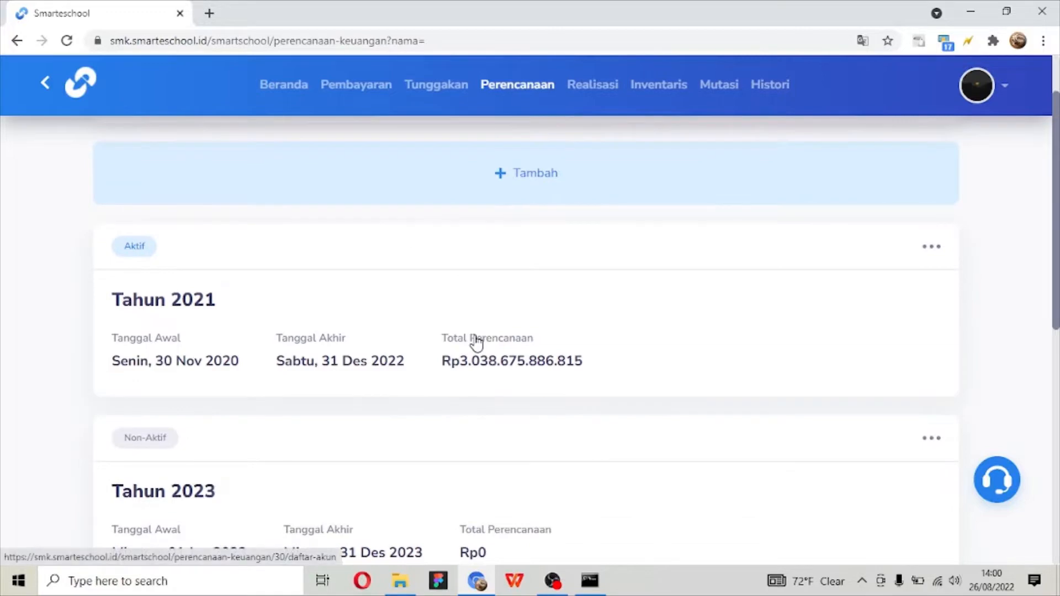
scroll(476, 343, "down", 2)
scroll(476, 343, "up", 3)
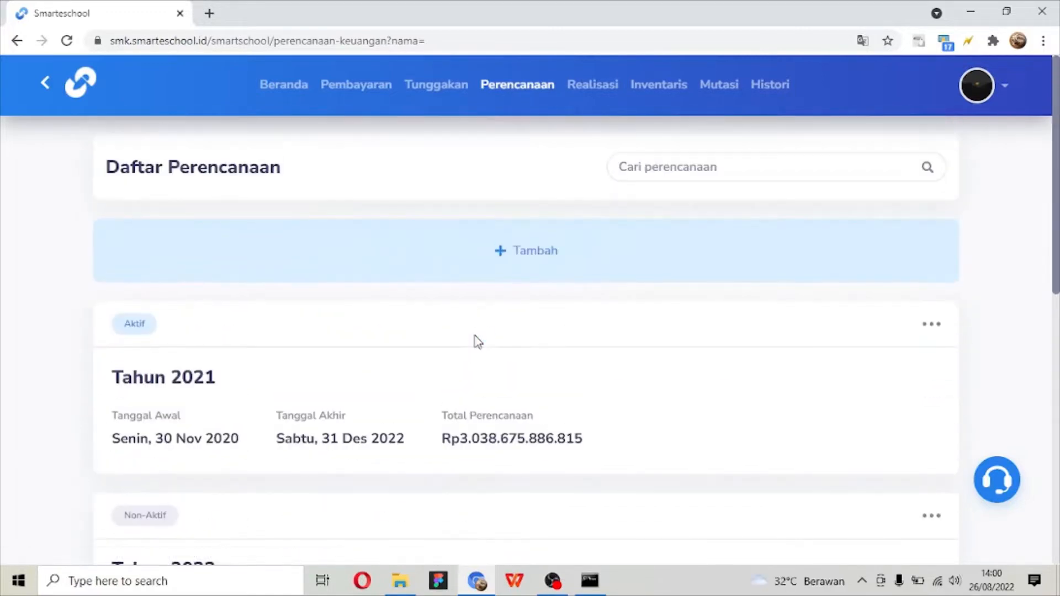
scroll(477, 343, "down", 7)
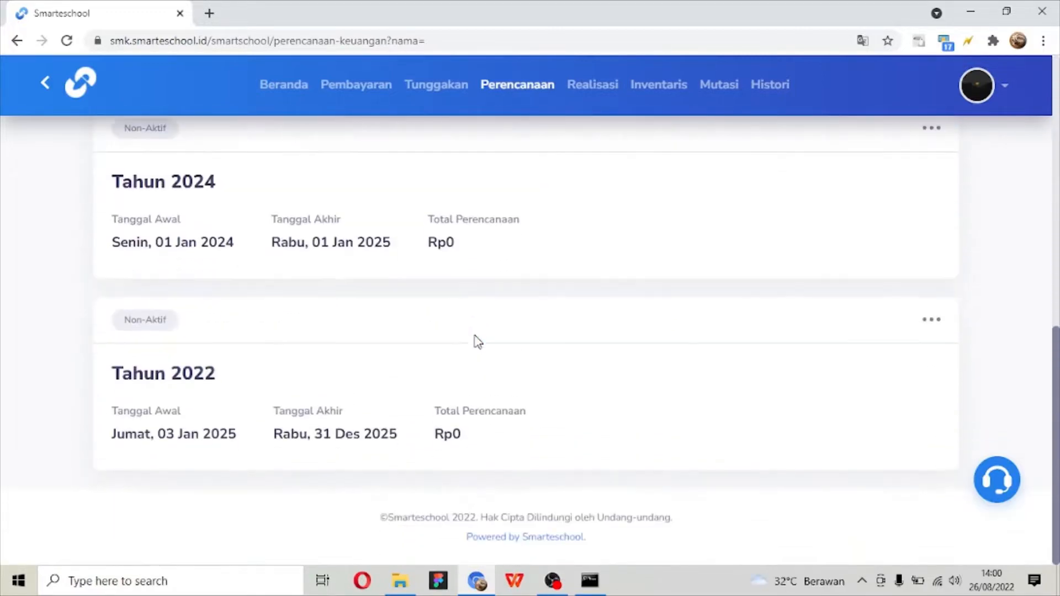
scroll(477, 341, "up", 7)
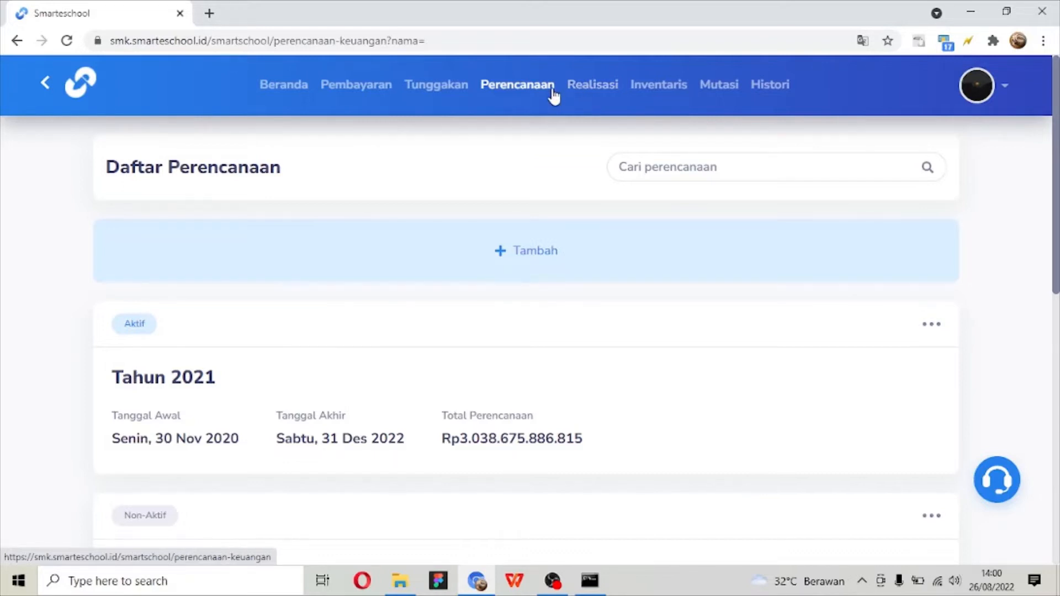
- Open the Buat Perencanaan form, inspect its name, Tanggal Awal and Tanggal Akhir fields, and close it without saving
left_click(511, 282)
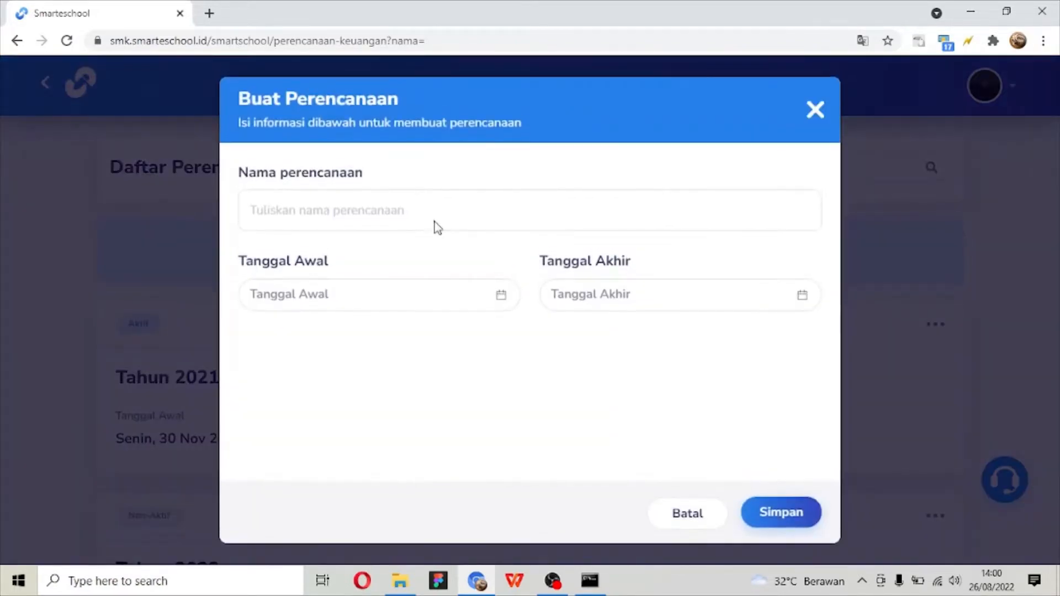
left_click(376, 208)
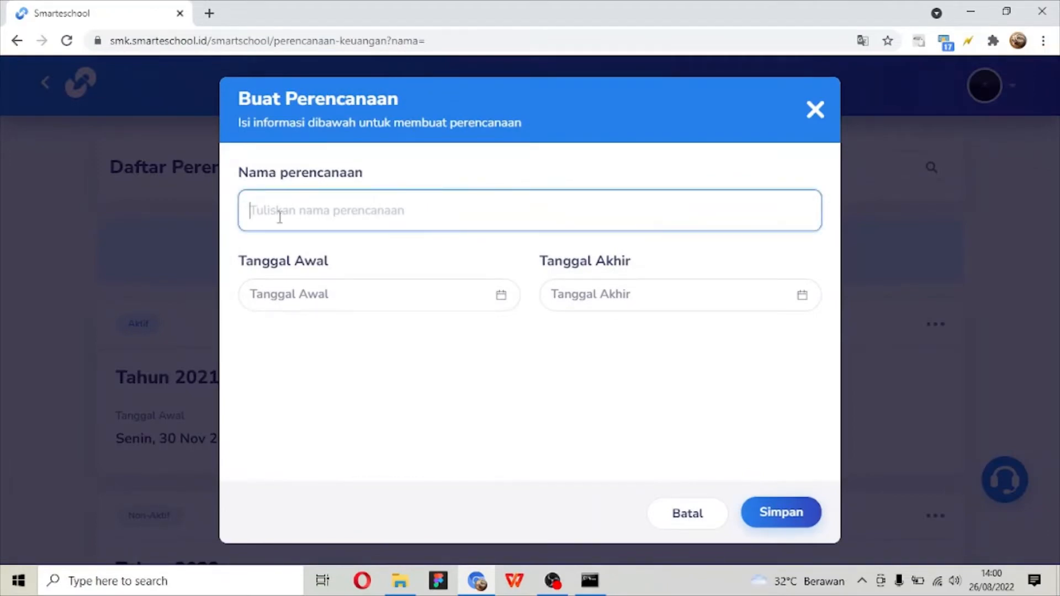
left_click(400, 294)
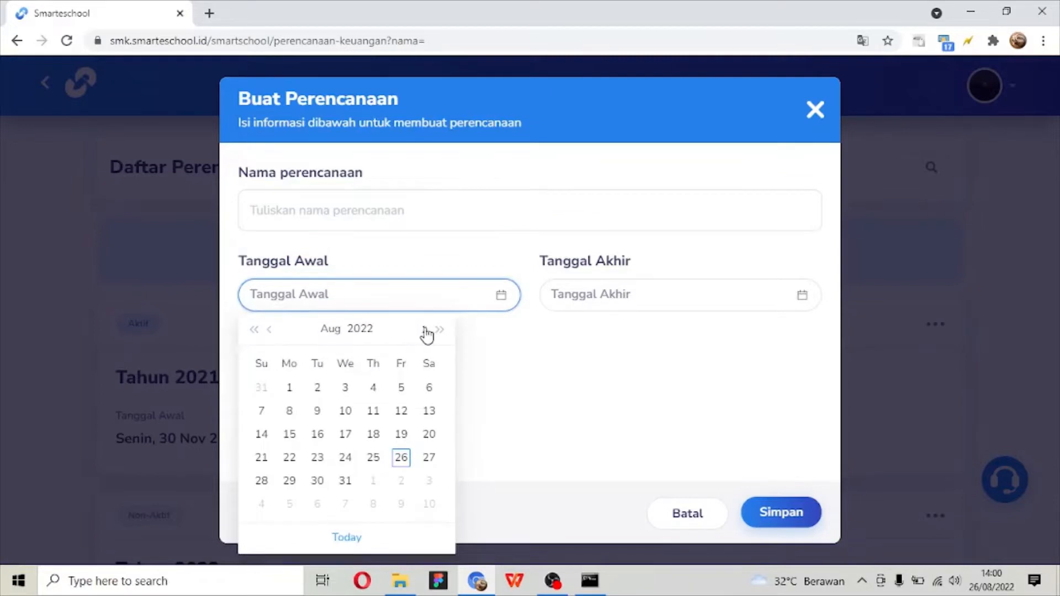
left_click(655, 298)
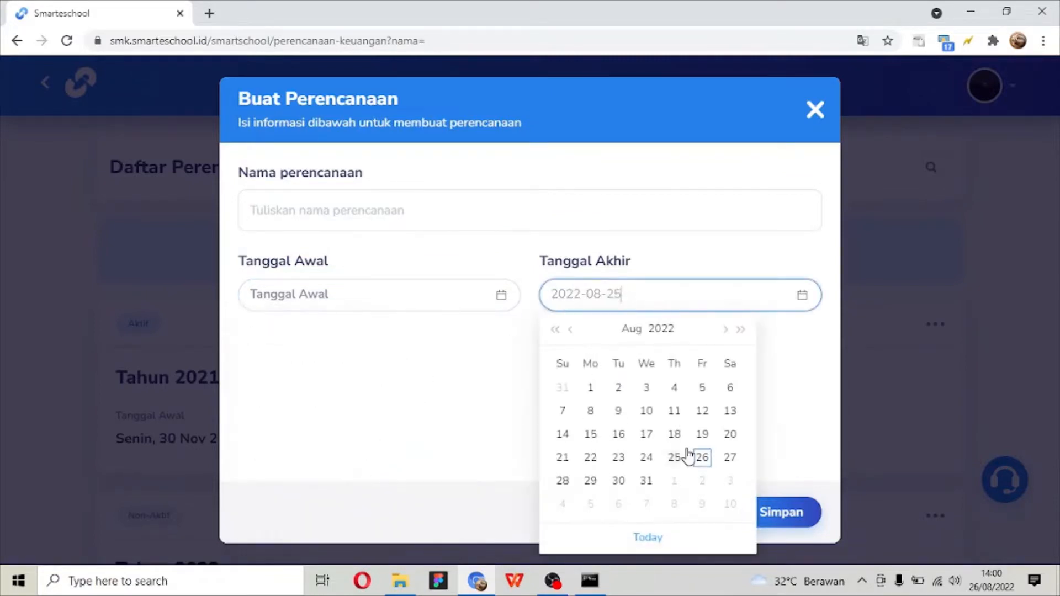
left_click(813, 443)
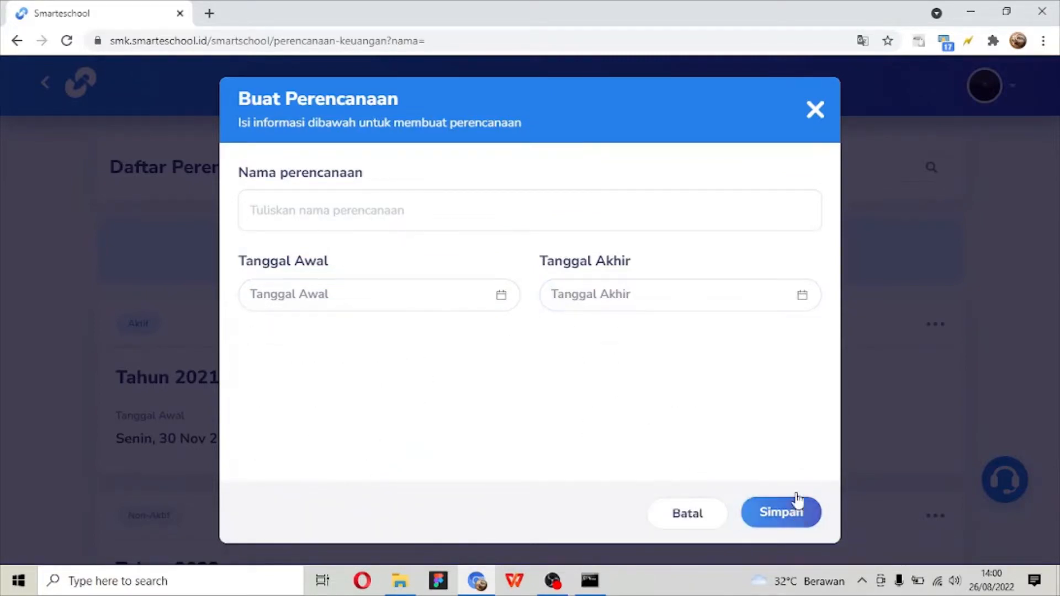
left_click(816, 110)
- Compare the start and end dates of the Tahun 2021 and Tahun 2023 plans with today's date in the system calendar
scroll(599, 227, "down", 10)
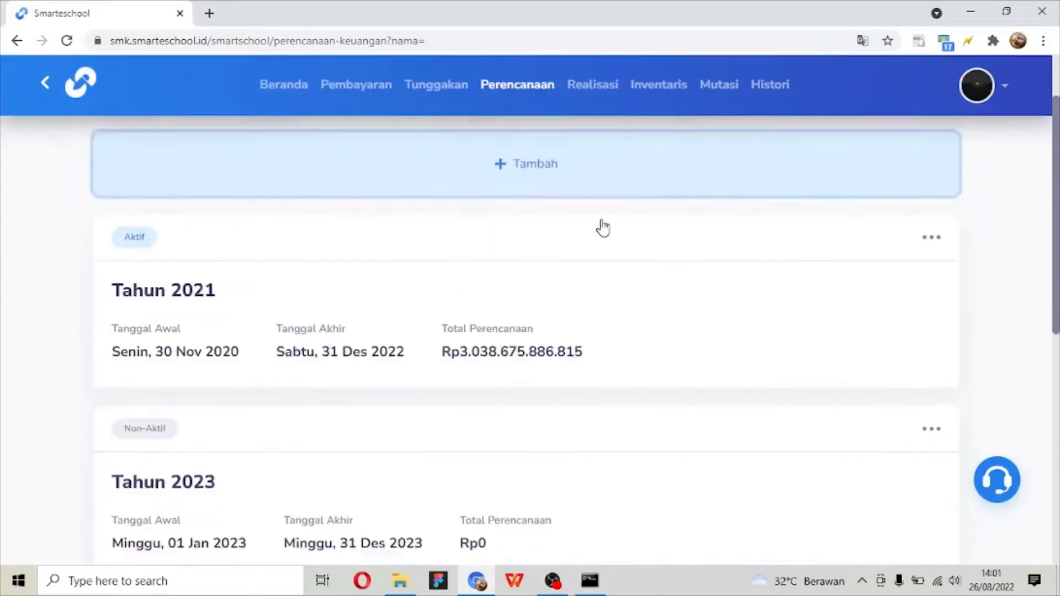
scroll(320, 276, "up", 10)
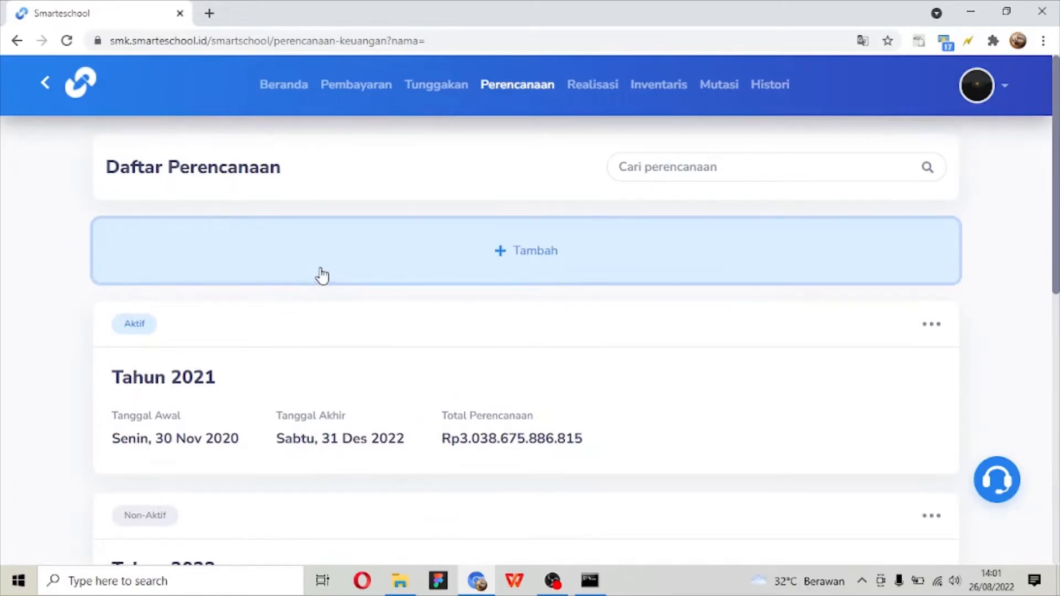
scroll(209, 339, "down", 1)
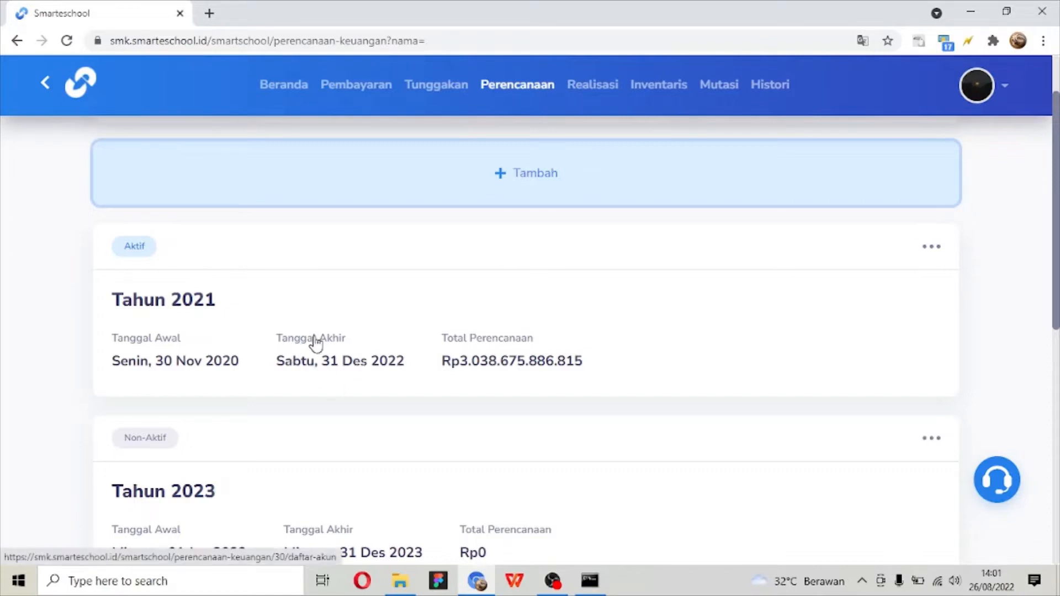
scroll(317, 342, "down", 1)
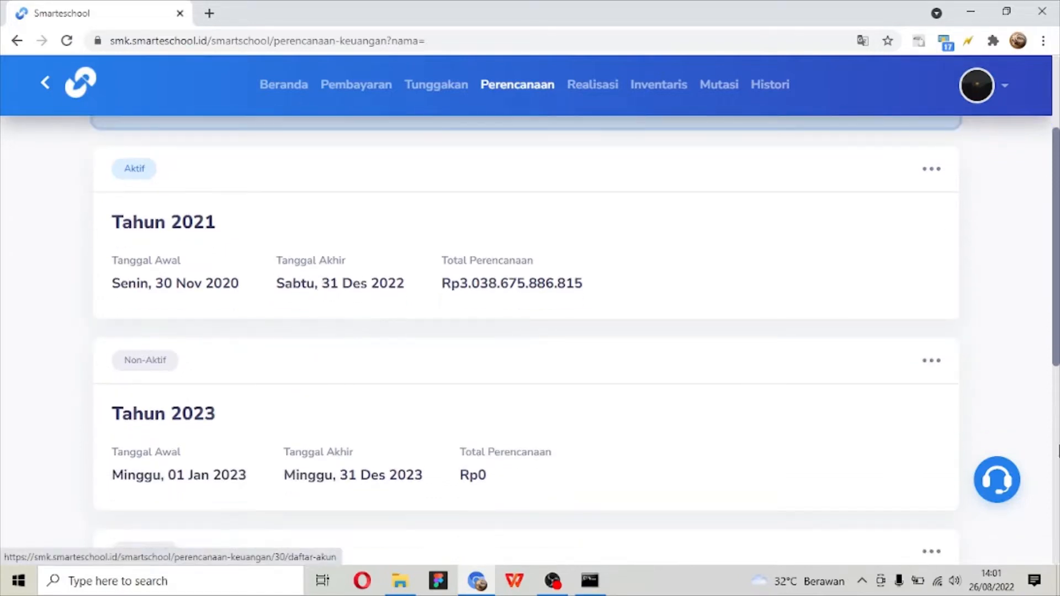
left_click(985, 588)
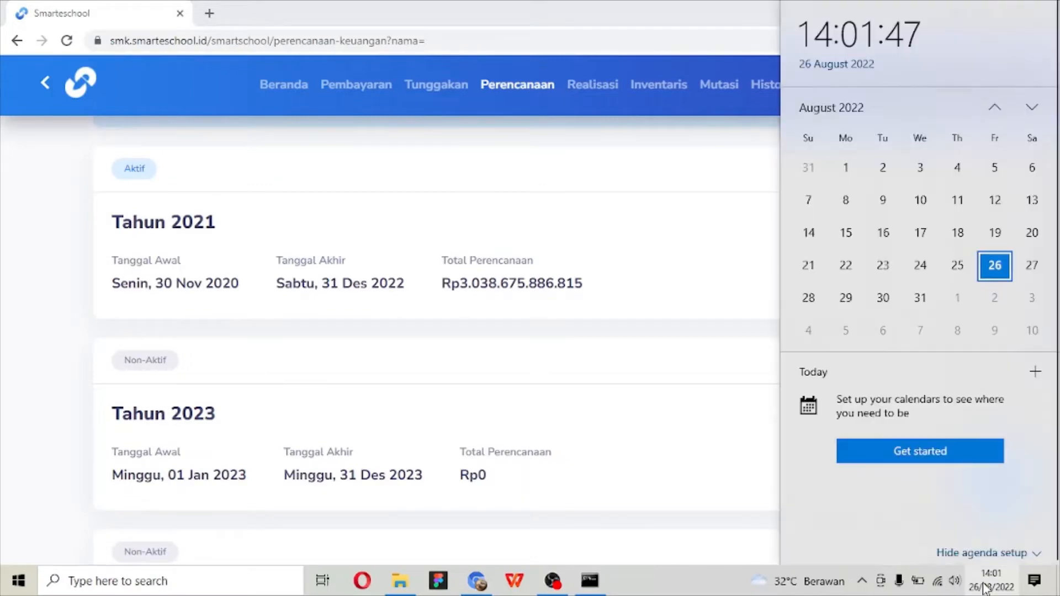
left_click(985, 587)
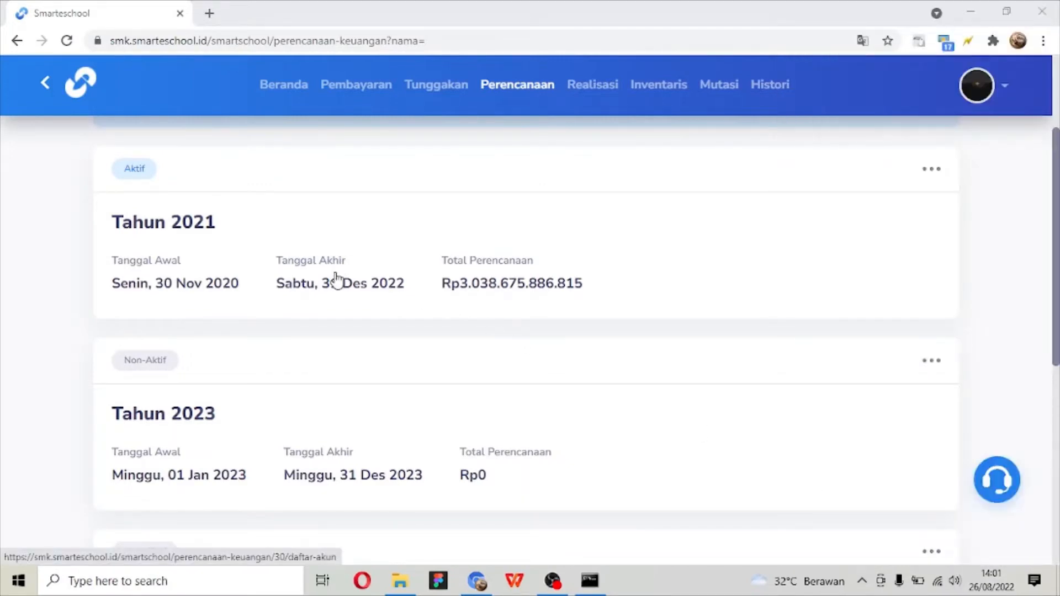
scroll(173, 402, "down", 1)
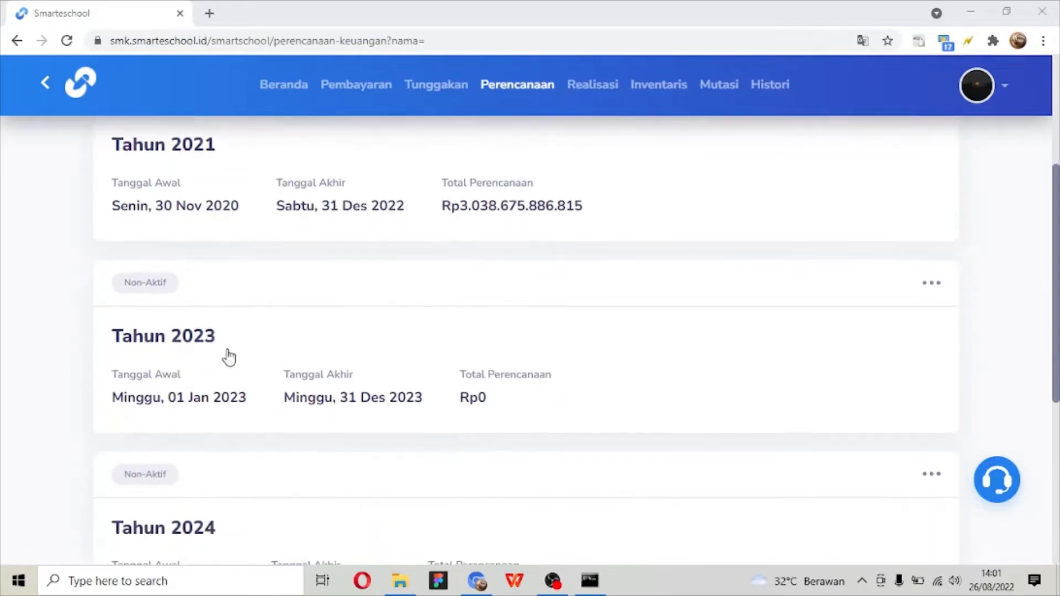
scroll(230, 356, "up", 3)
scroll(230, 357, "down", 3)
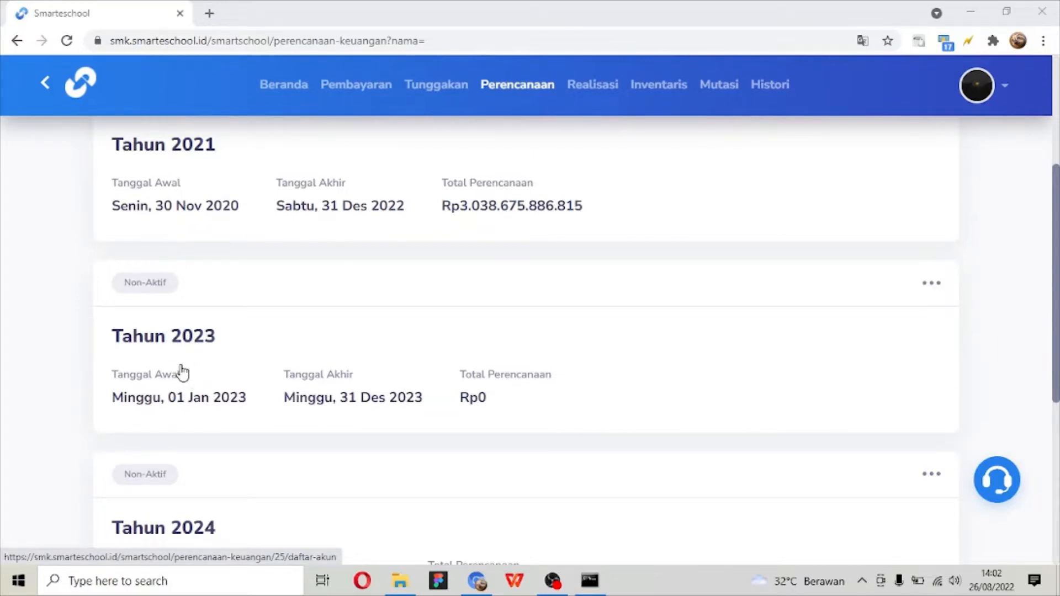
scroll(182, 371, "up", 3)
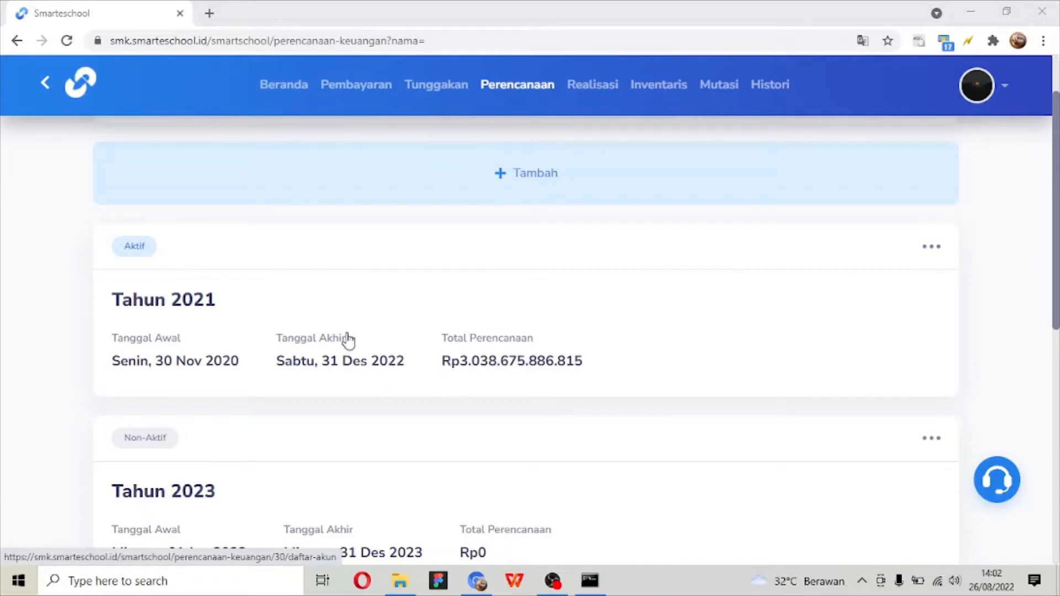
- Open the Tahun 2021 plan, and open the Realisasi page in a separate browser tab to view its Daftar Akun
left_click(186, 310)
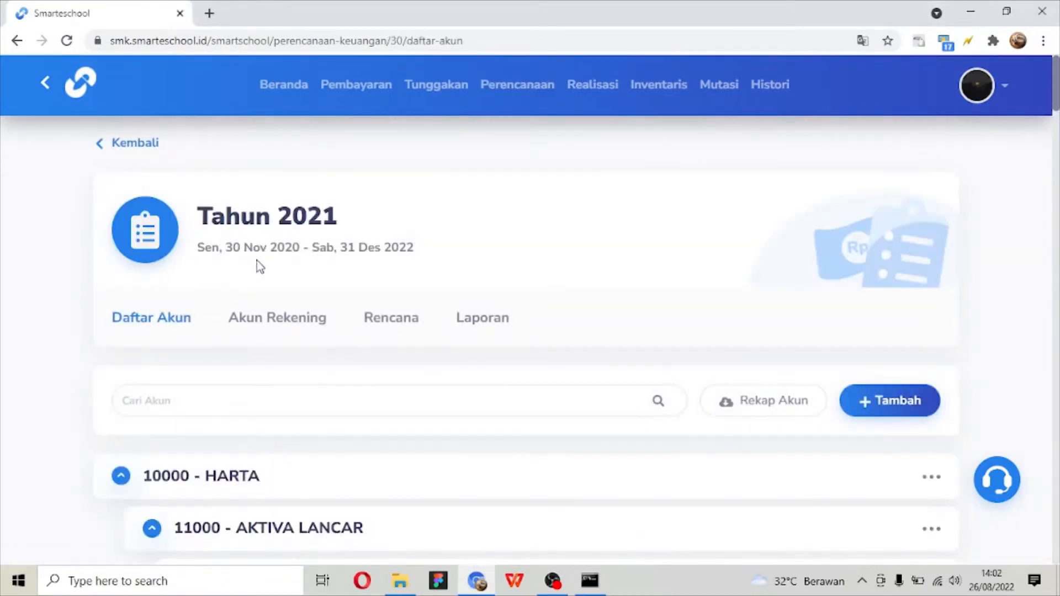
right_click(589, 93)
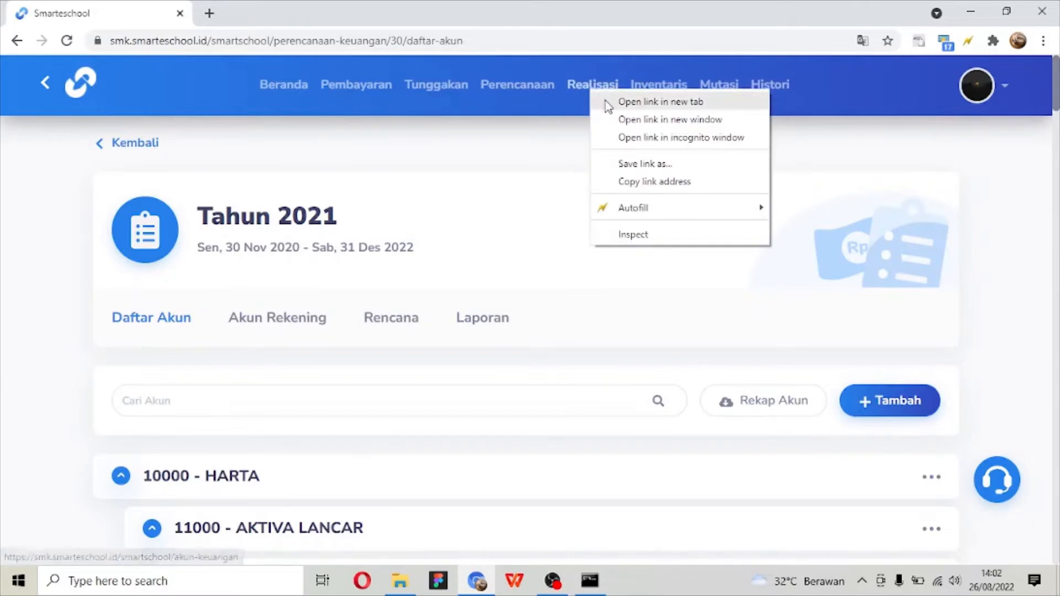
left_click(660, 102)
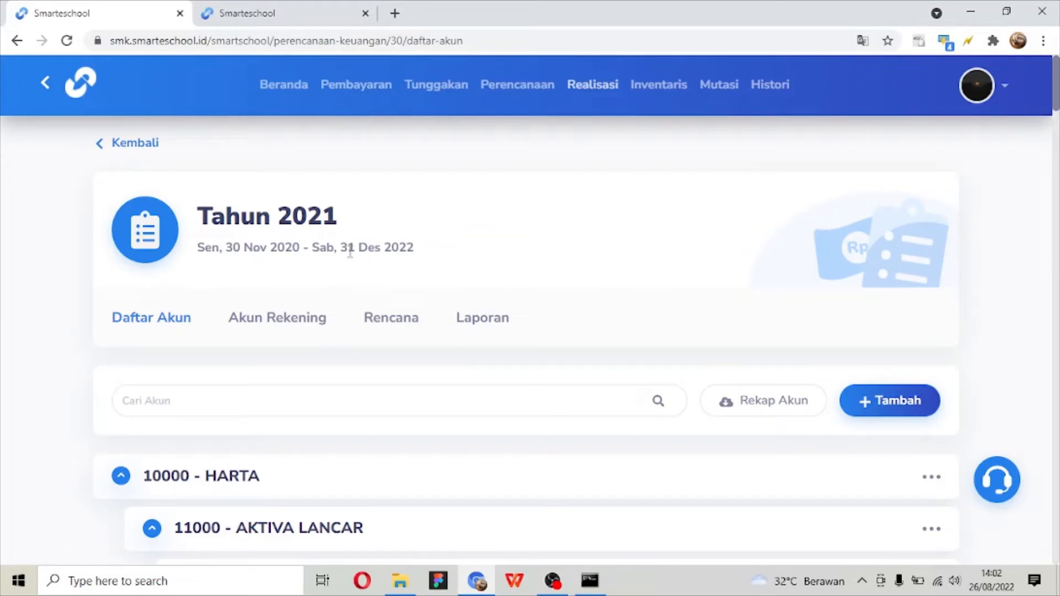
left_click(243, 13)
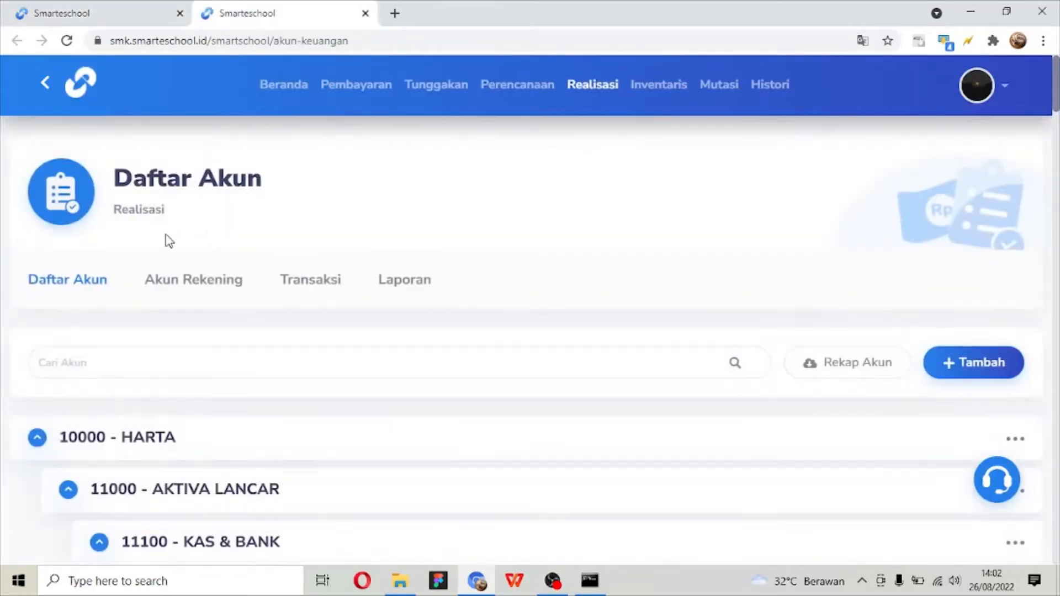
double_click(155, 213)
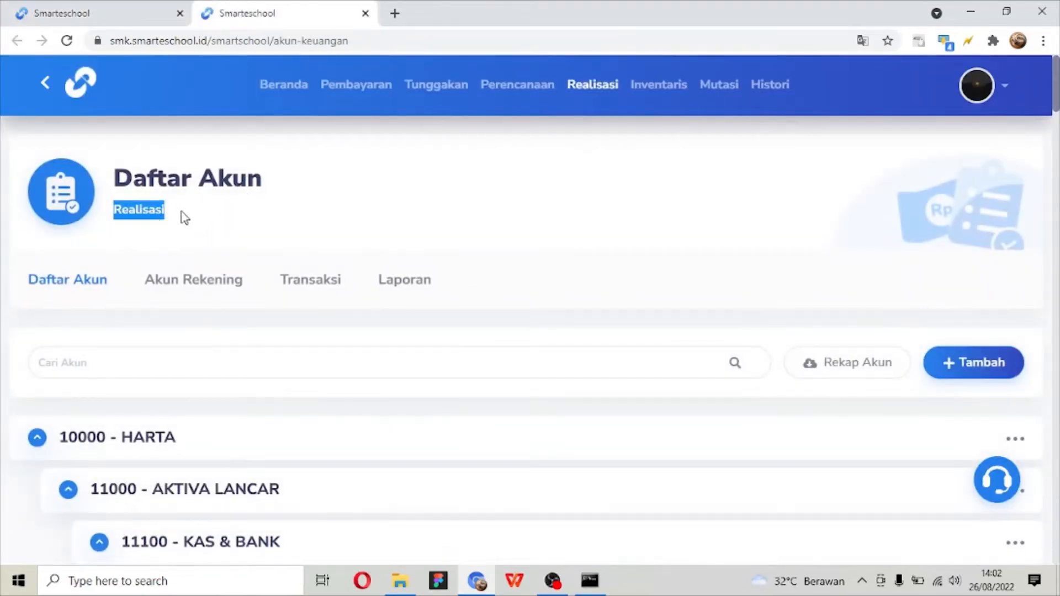
left_click(184, 218)
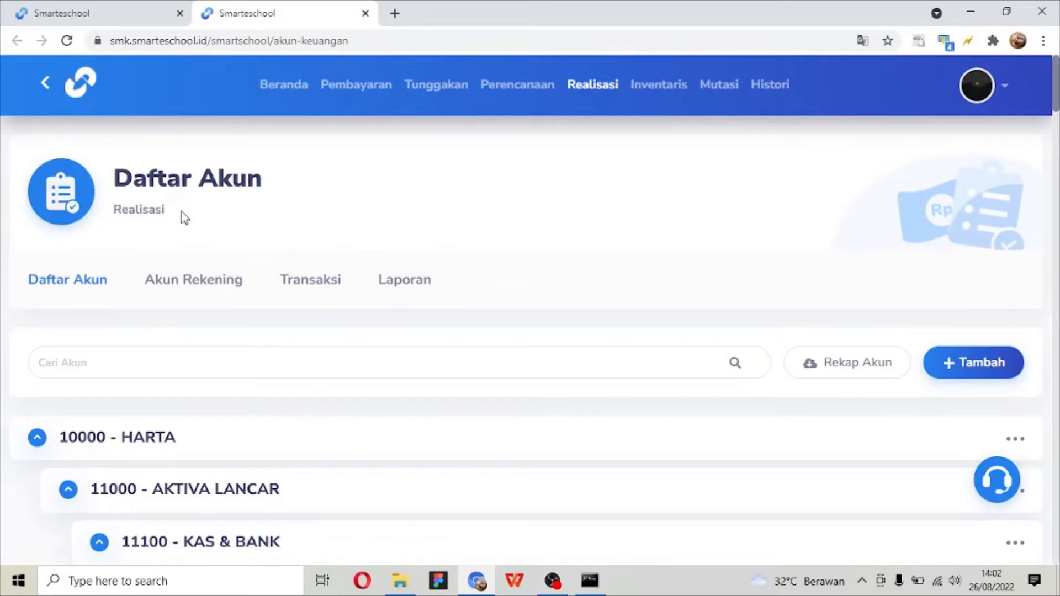
- Return to the Tahun 2021 plan and examine its Daftar Akun hierarchy from HARTA down to PENDAPATAN
left_click(177, 8)
scroll(390, 230, "down", 2)
scroll(390, 235, "up", 3)
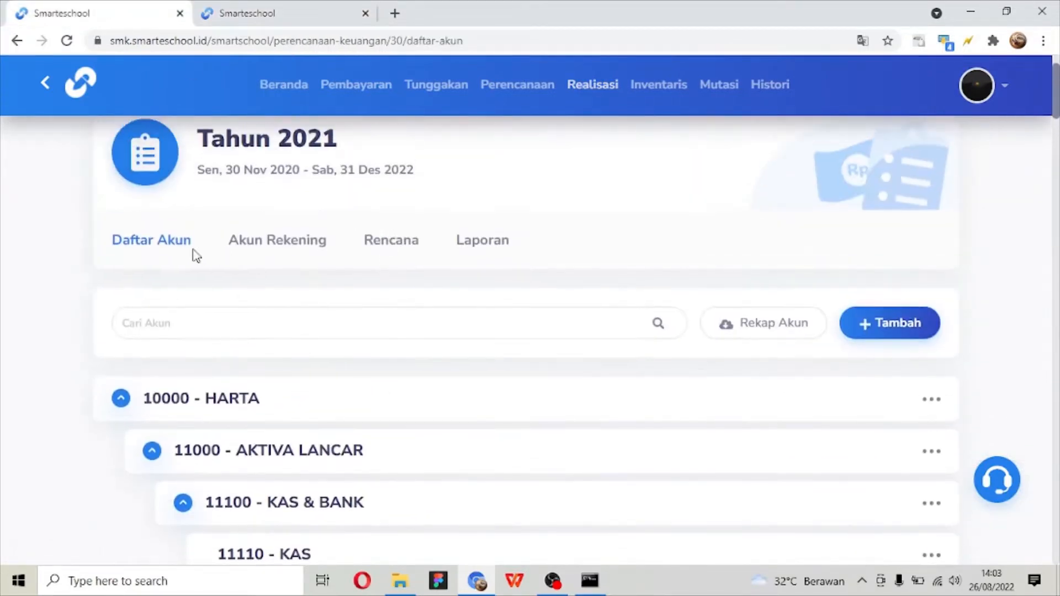
scroll(265, 243, "up", 2)
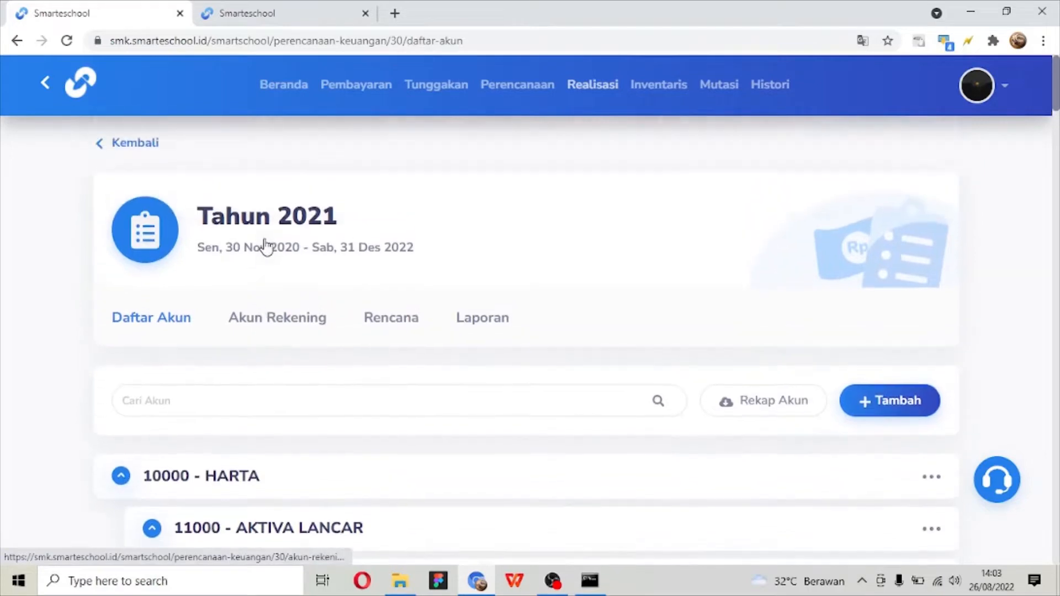
scroll(265, 246, "down", 3)
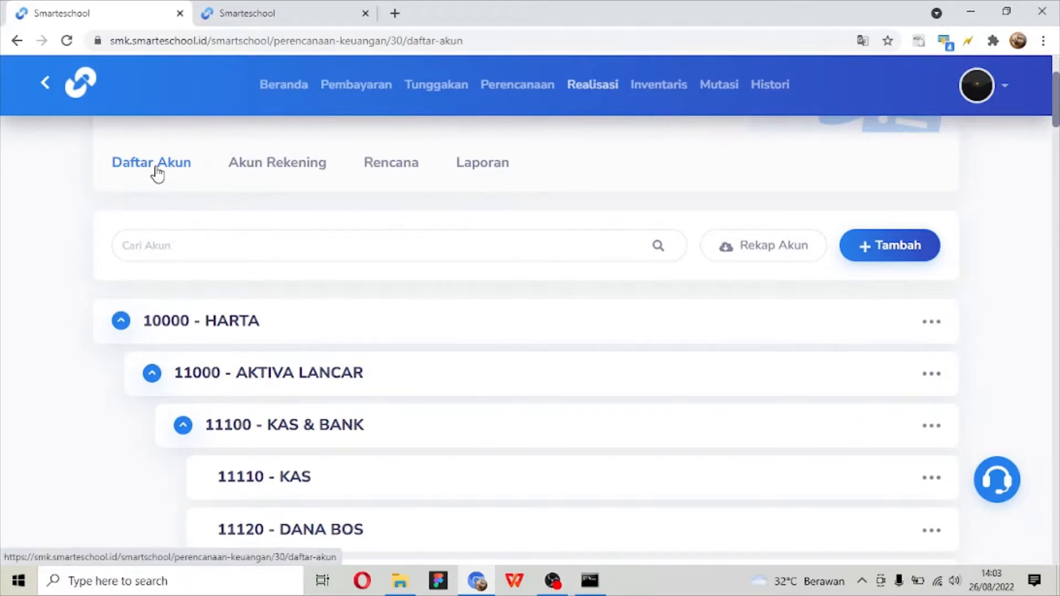
scroll(160, 172, "down", 4)
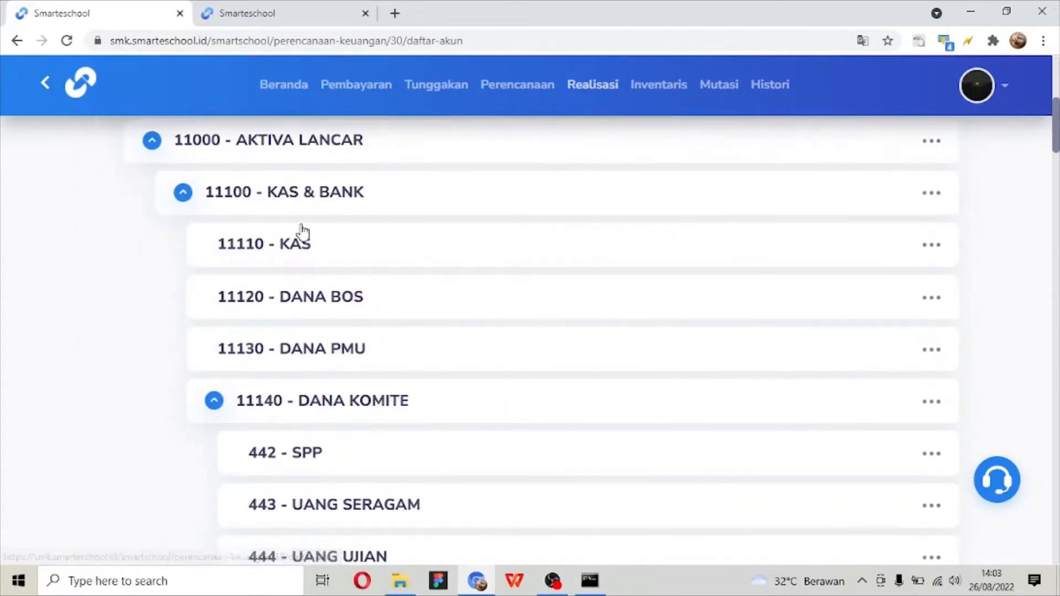
scroll(300, 230, "up", 3)
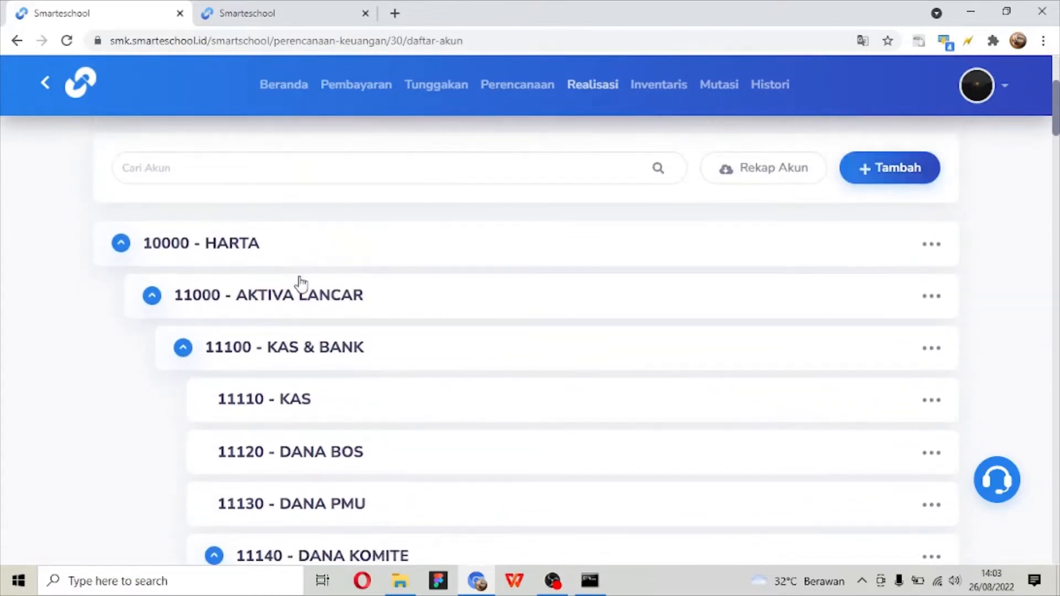
scroll(301, 283, "down", 12)
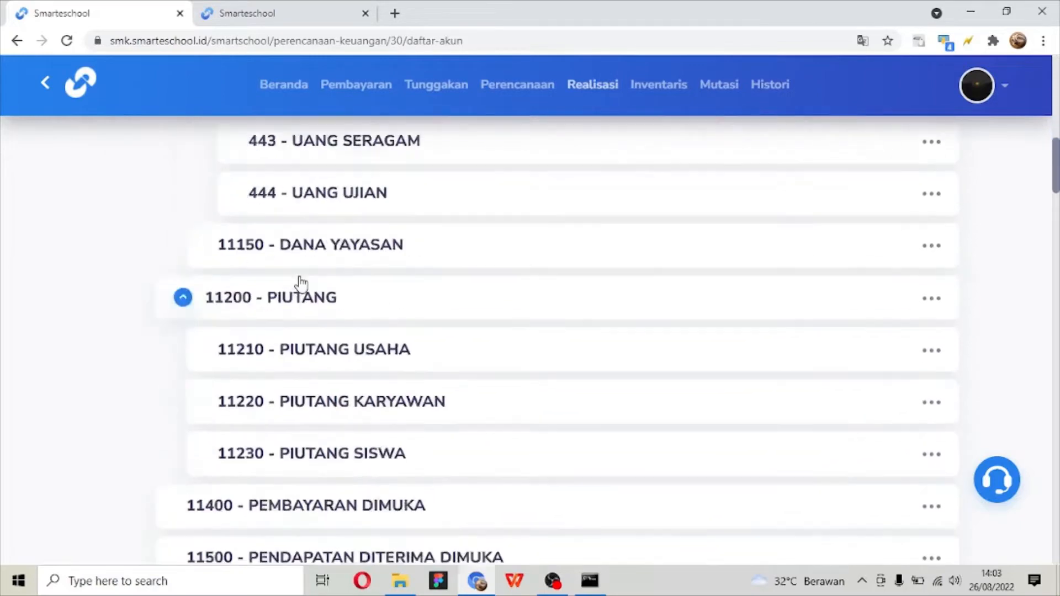
scroll(301, 283, "down", 12)
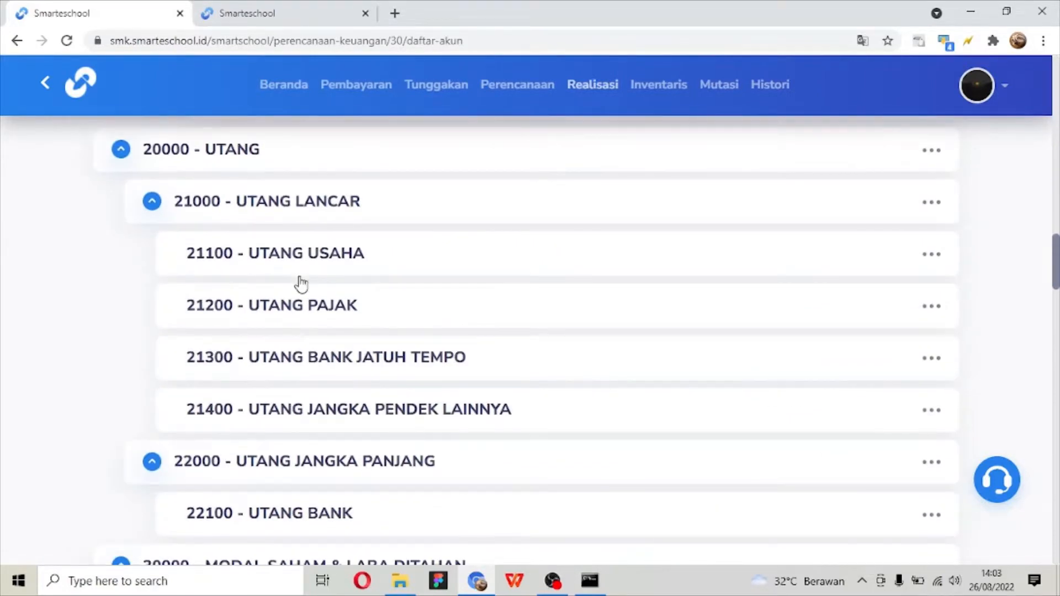
scroll(301, 283, "down", 4)
scroll(301, 283, "down", 20)
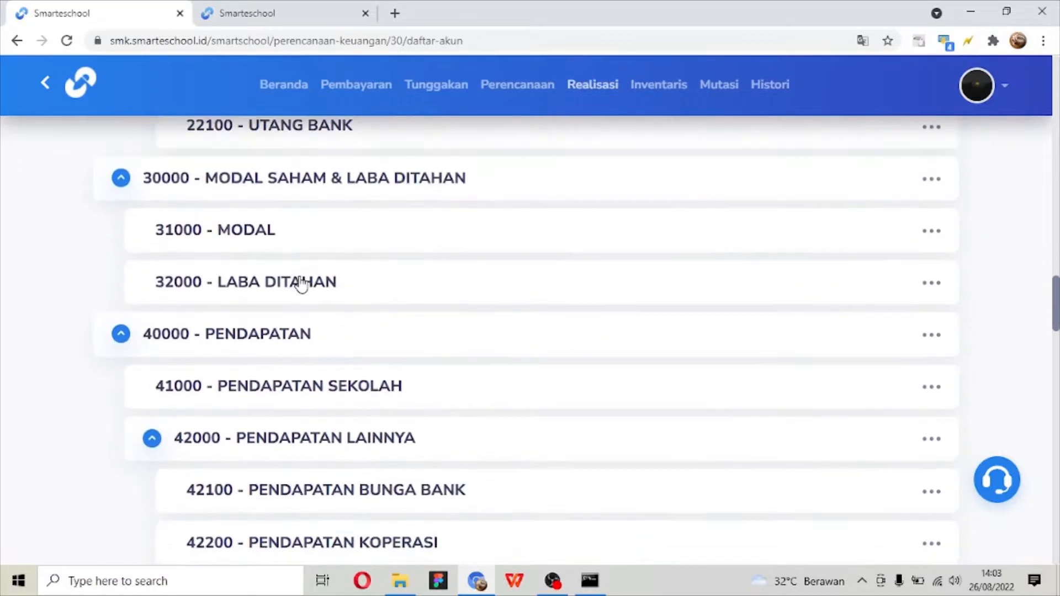
scroll(301, 283, "up", 3)
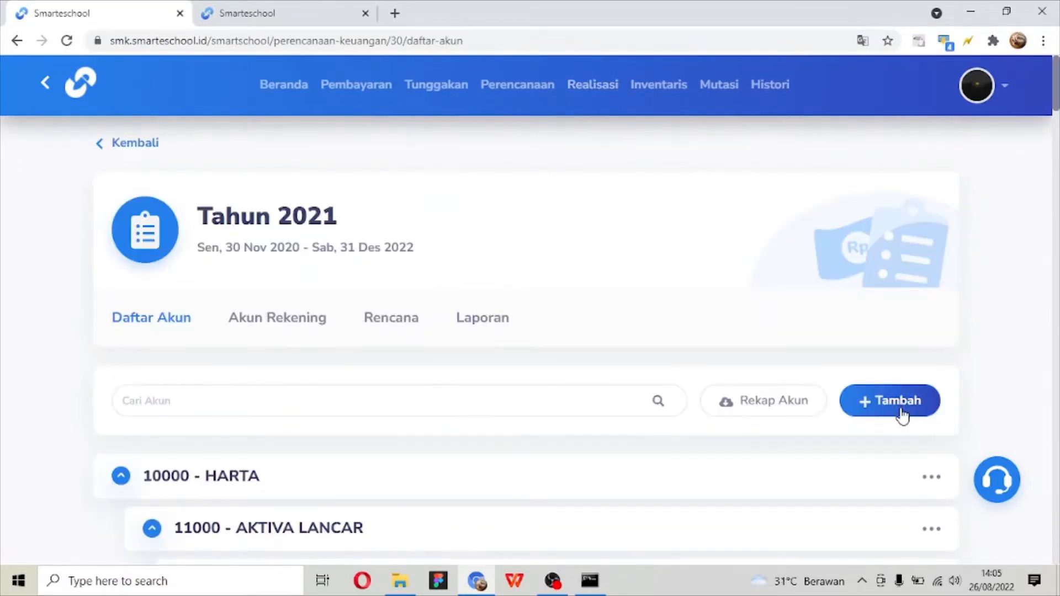
- Start a new account in the Tahun 2021 plan named PIUTANG SISWA, with code 12230 and Saldo Normal set to Debet
left_click(902, 417)
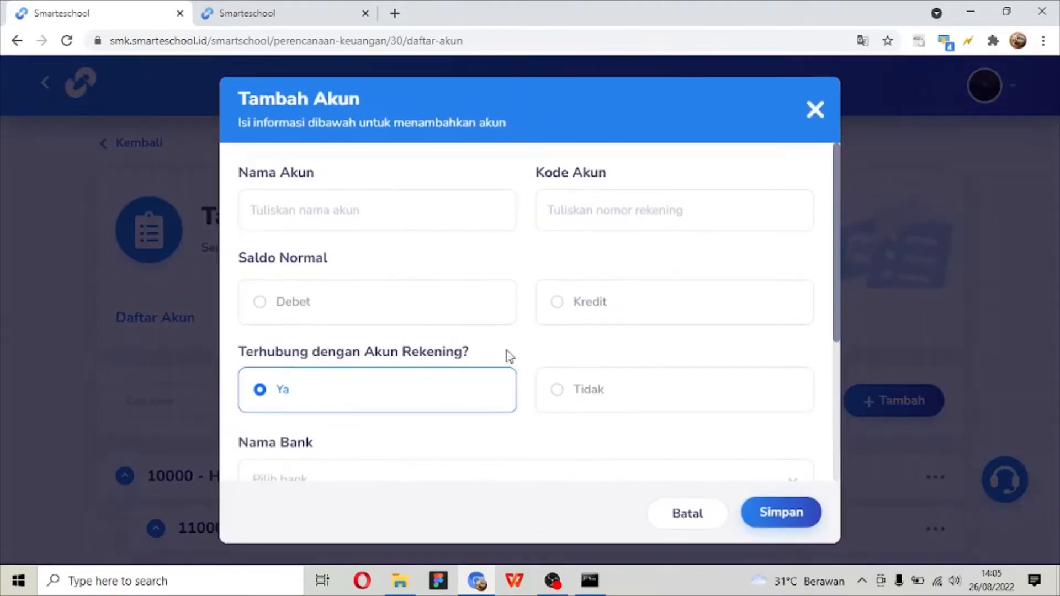
left_click(387, 217)
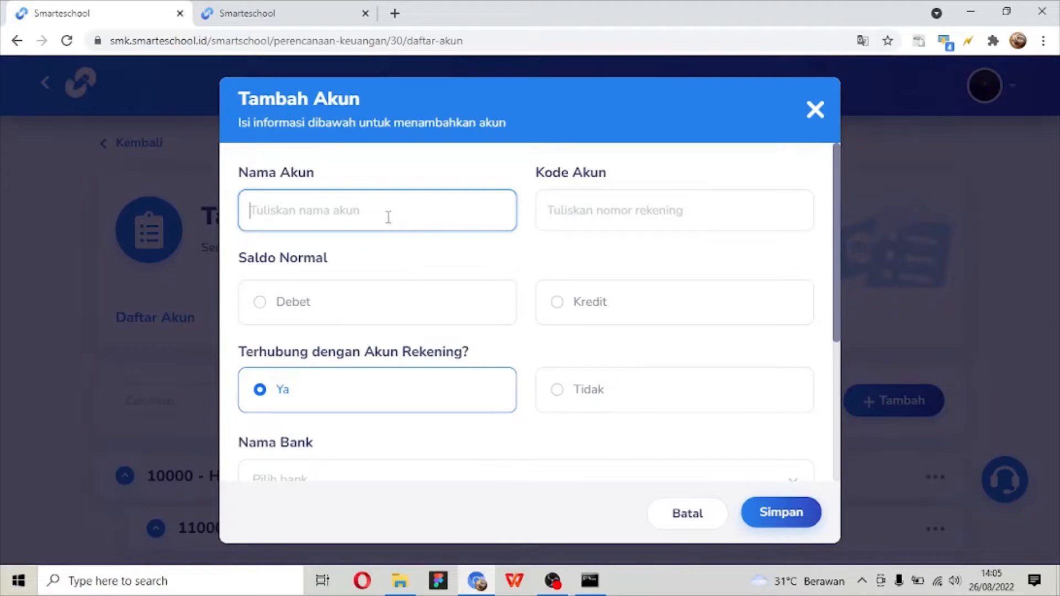
type("PIUTANG SISWA")
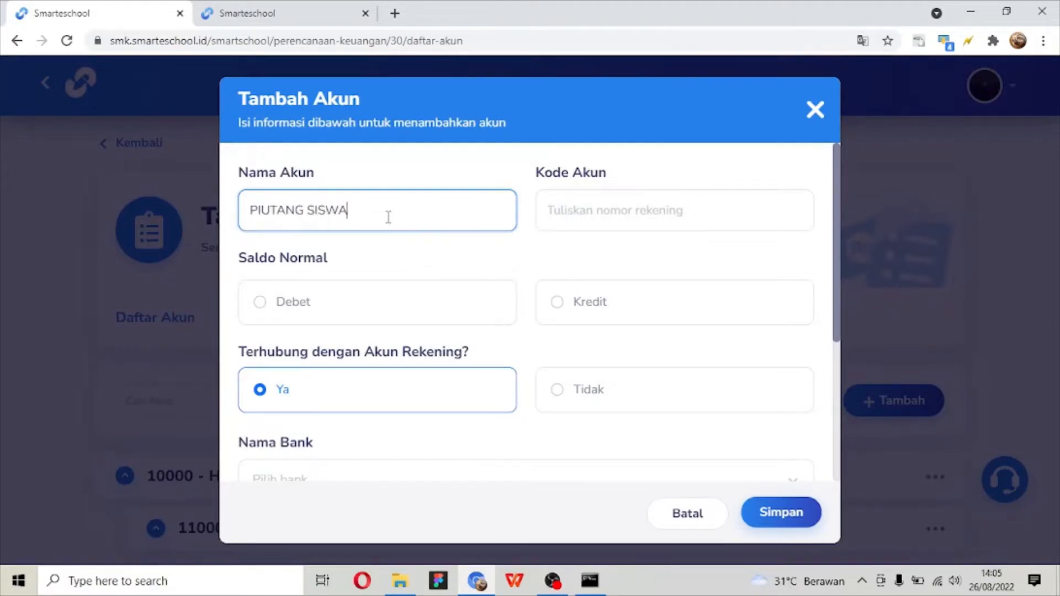
left_click(566, 210)
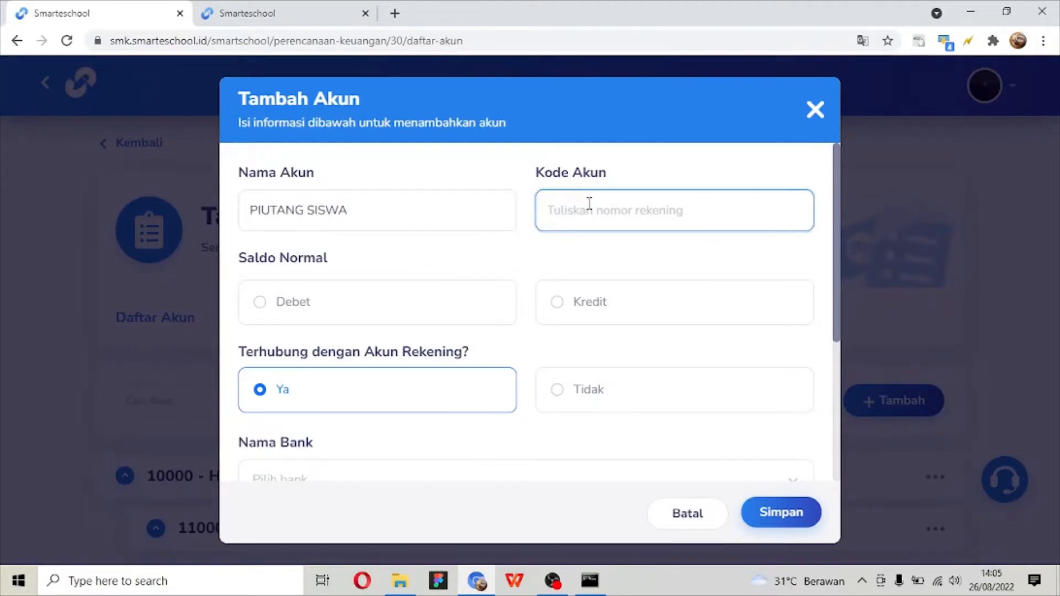
type("12230")
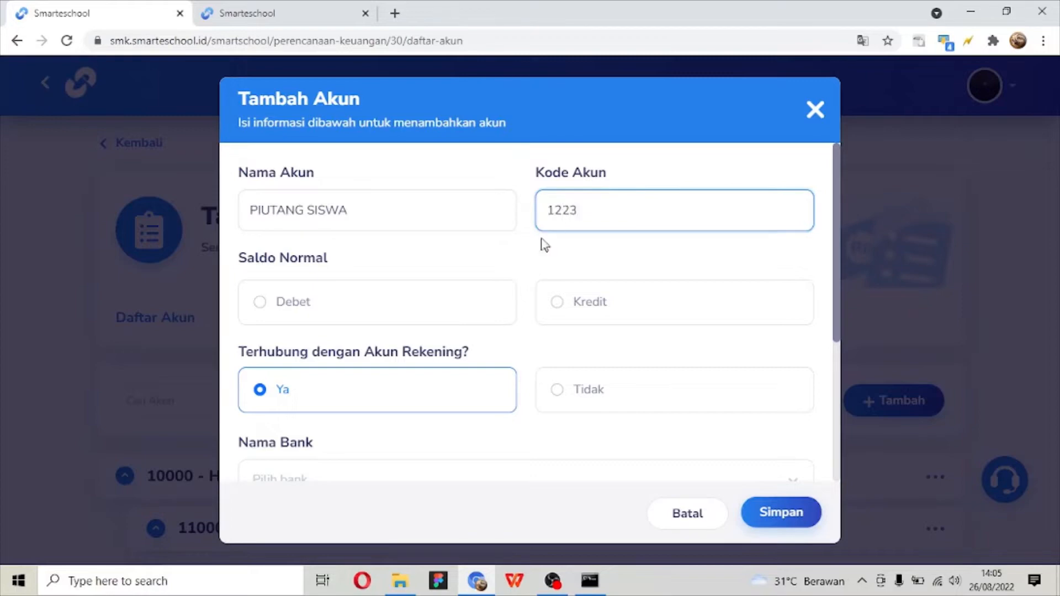
left_click(414, 307)
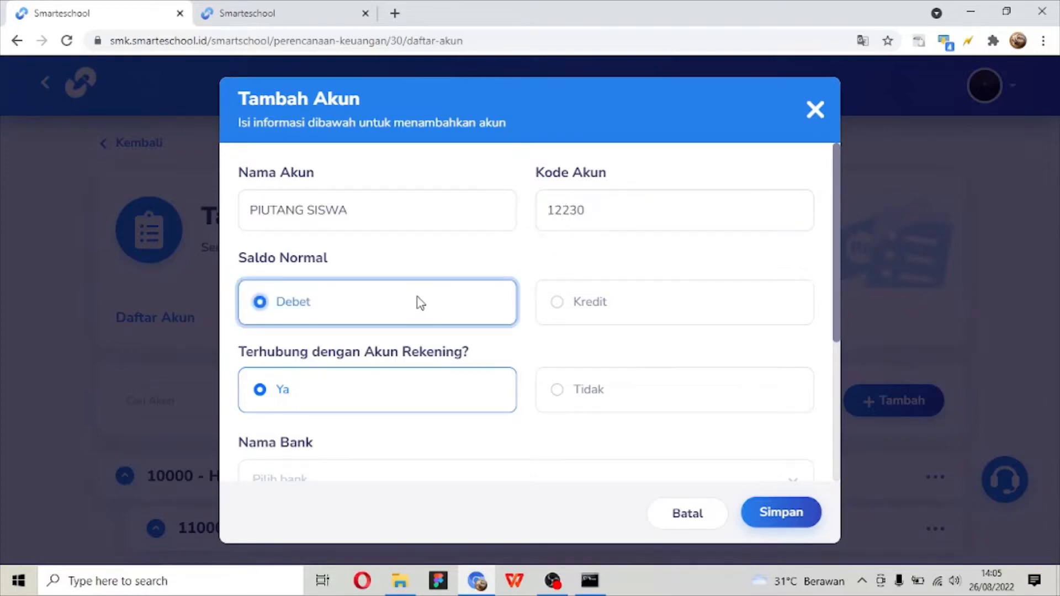
- Compare the form fields offered by the Ya and Tidak options of Terhubung dengan Akun Rekening
scroll(418, 302, "down", 4)
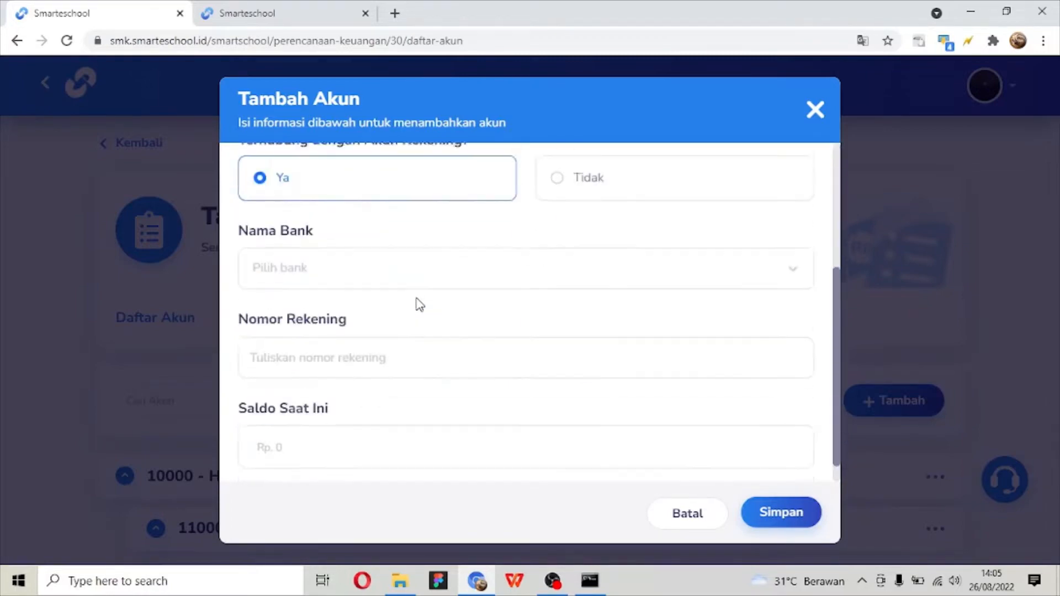
scroll(416, 303, "up", 2)
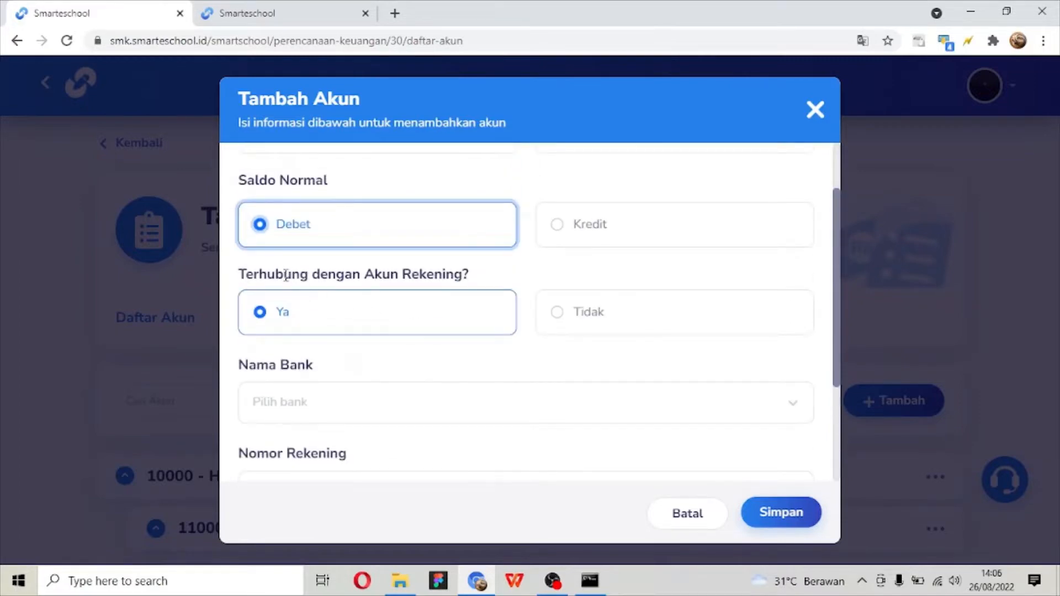
left_click_drag(286, 275, 454, 275)
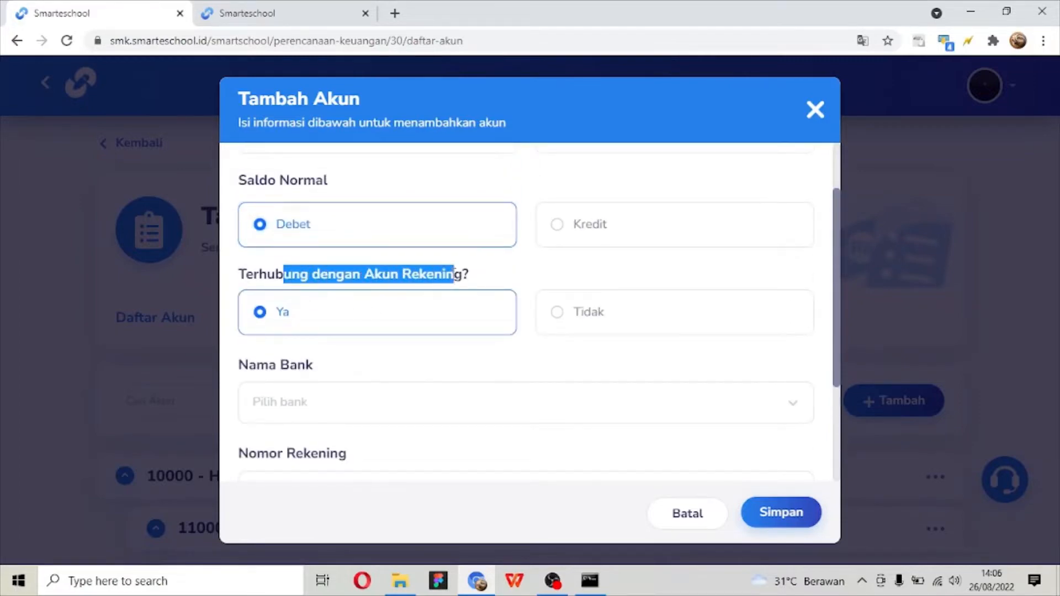
left_click(512, 279)
left_click(511, 333)
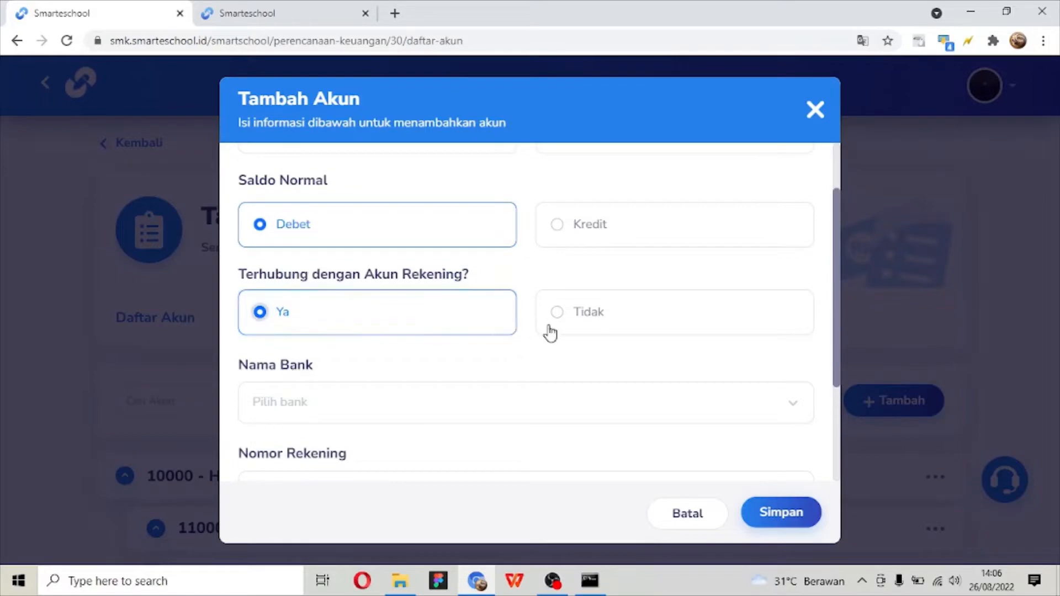
left_click(549, 328)
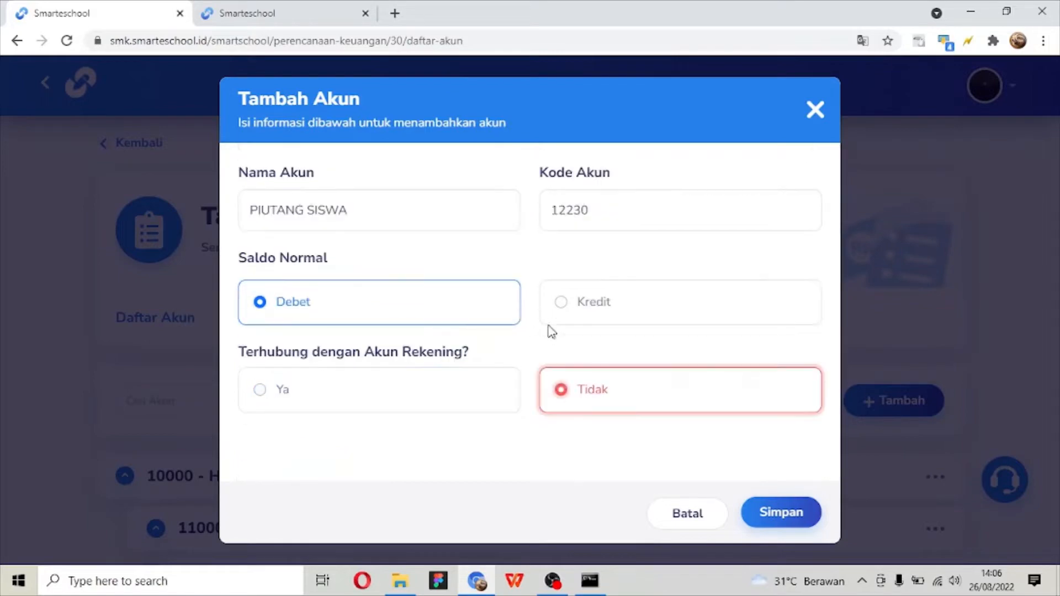
left_click(406, 388)
scroll(405, 386, "down", 4)
scroll(388, 301, "up", 4)
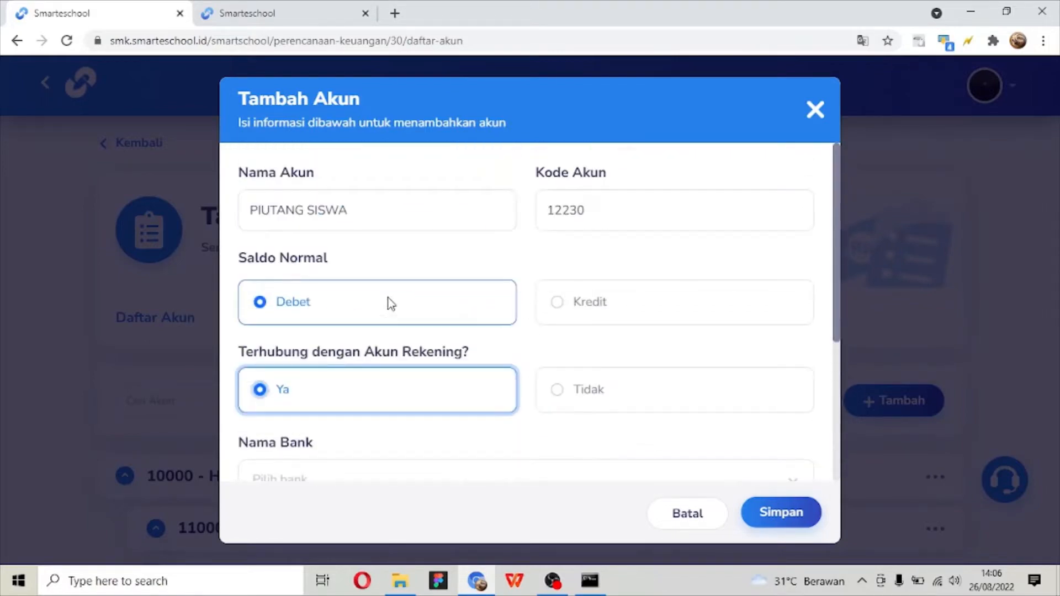
- View the bank choices under Nama Bank and close the list without selecting one
scroll(393, 296, "down", 2)
scroll(416, 342, "down", 1)
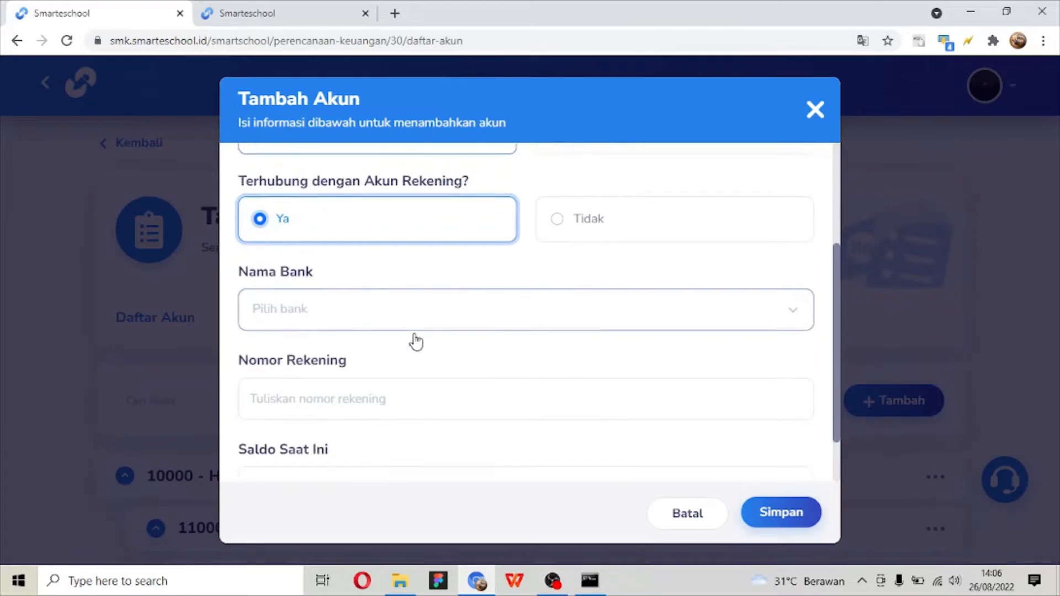
left_click(389, 272)
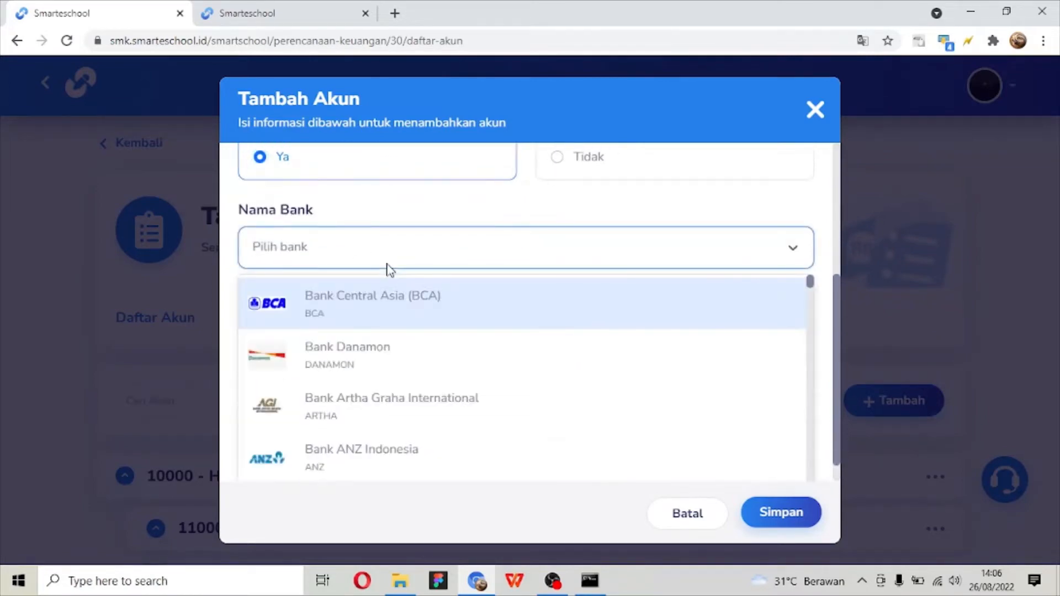
left_click(385, 268)
- Set Terhubung dengan Akun Rekening to Tidak and save the PIUTANG SISWA account
scroll(355, 366, "up", 3)
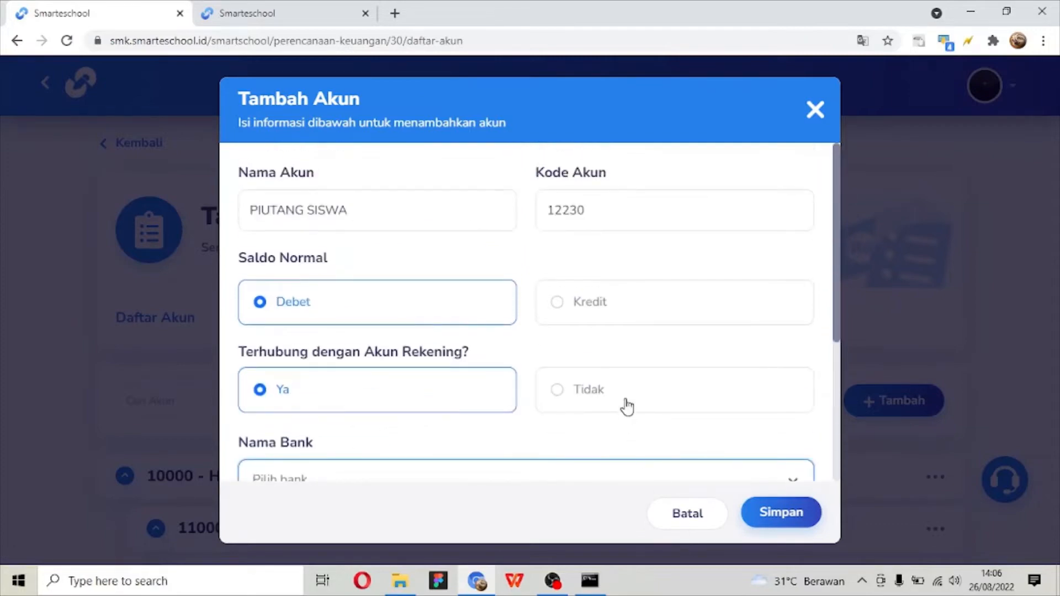
left_click(626, 405)
left_click(804, 513)
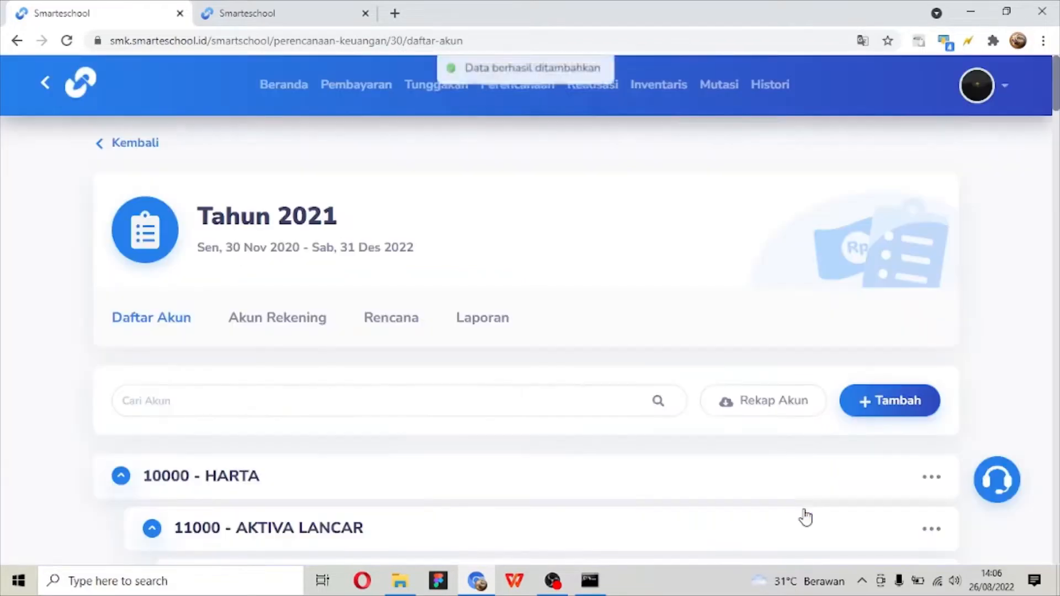
- Move the 12230 - PIUTANG SISWA account from the end of the list into 11200 - PIUTANG, below 11220 - PIUTANG KARYAWAN
scroll(723, 448, "down", 20)
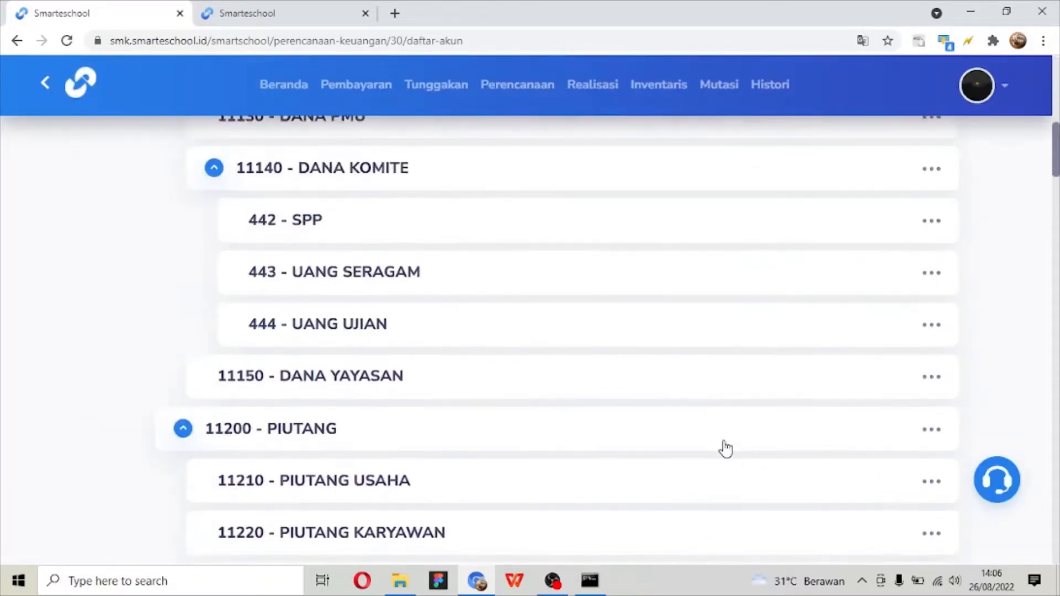
scroll(726, 448, "down", 20)
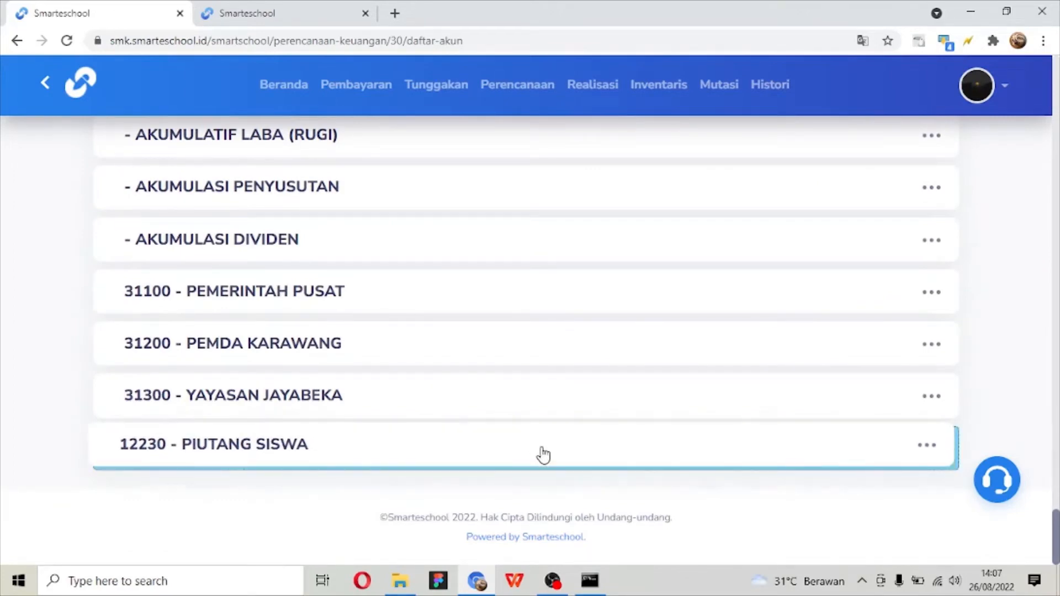
scroll(543, 456, "up", 20)
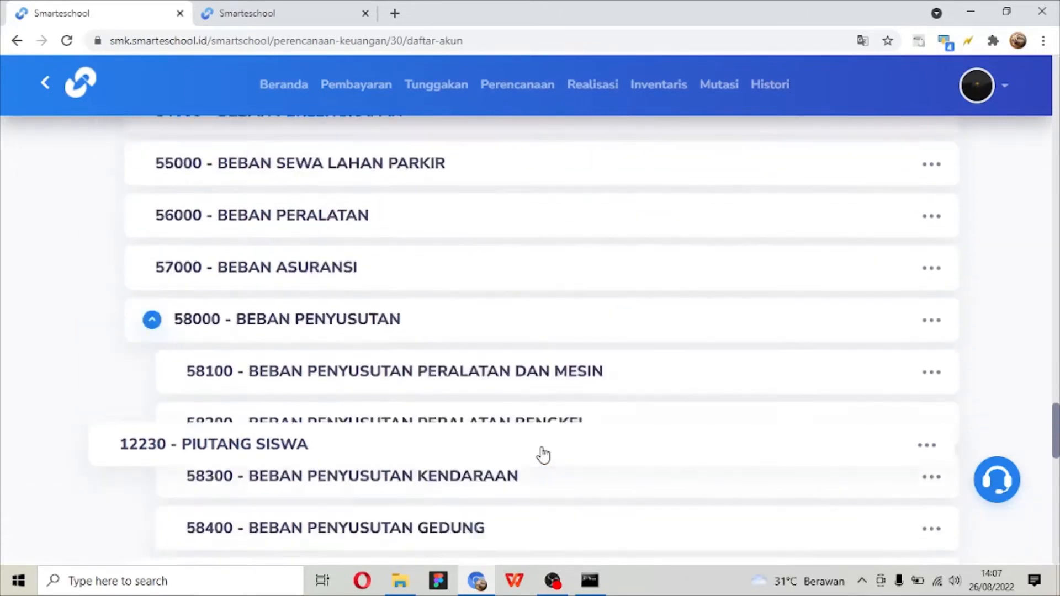
scroll(544, 455, "up", 10)
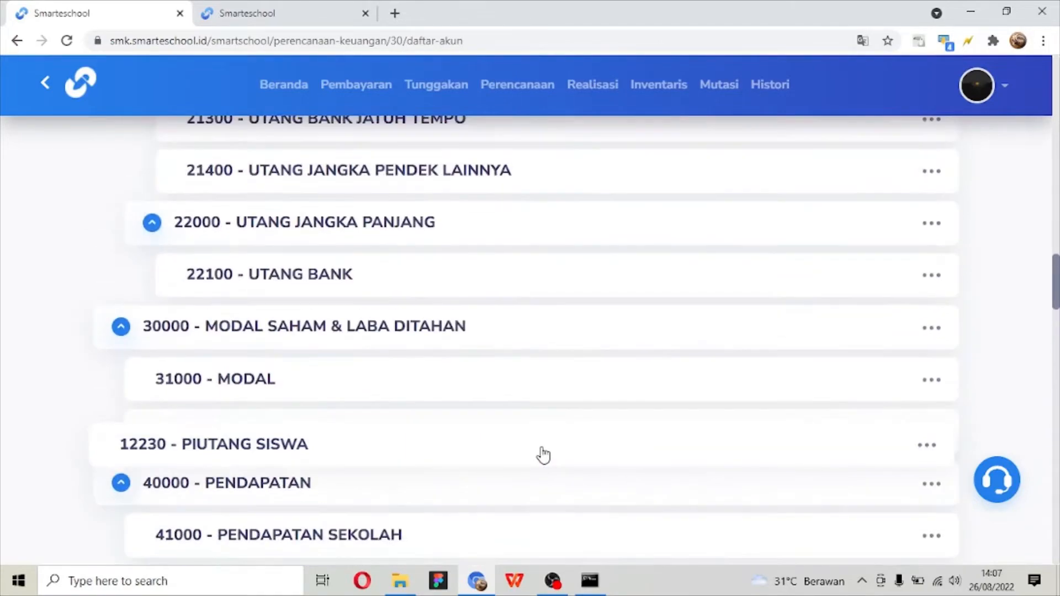
scroll(544, 455, "up", 12)
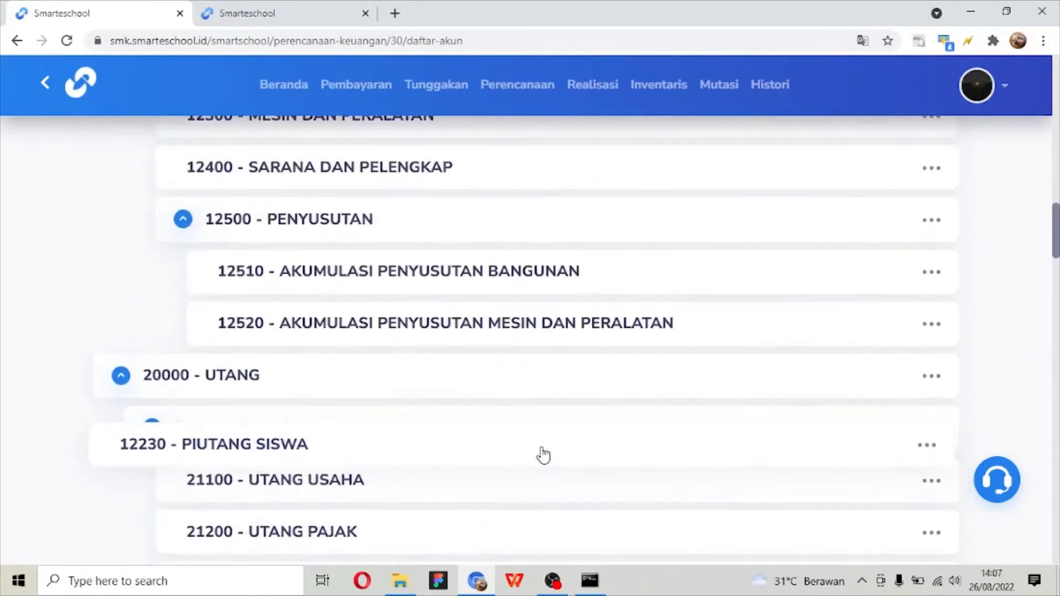
scroll(544, 455, "up", 5)
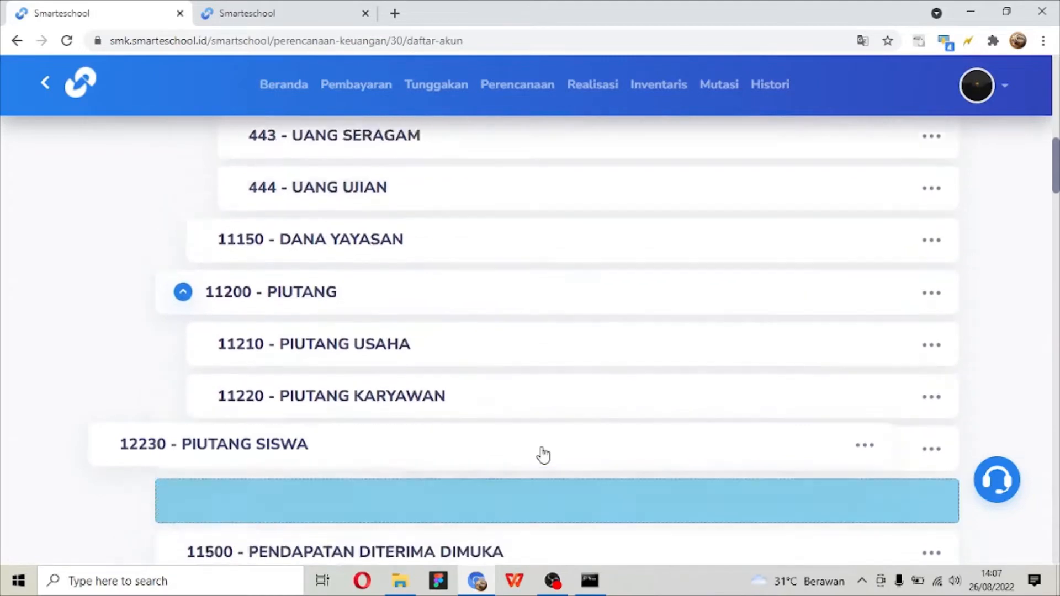
left_click_drag(541, 455, 317, 464)
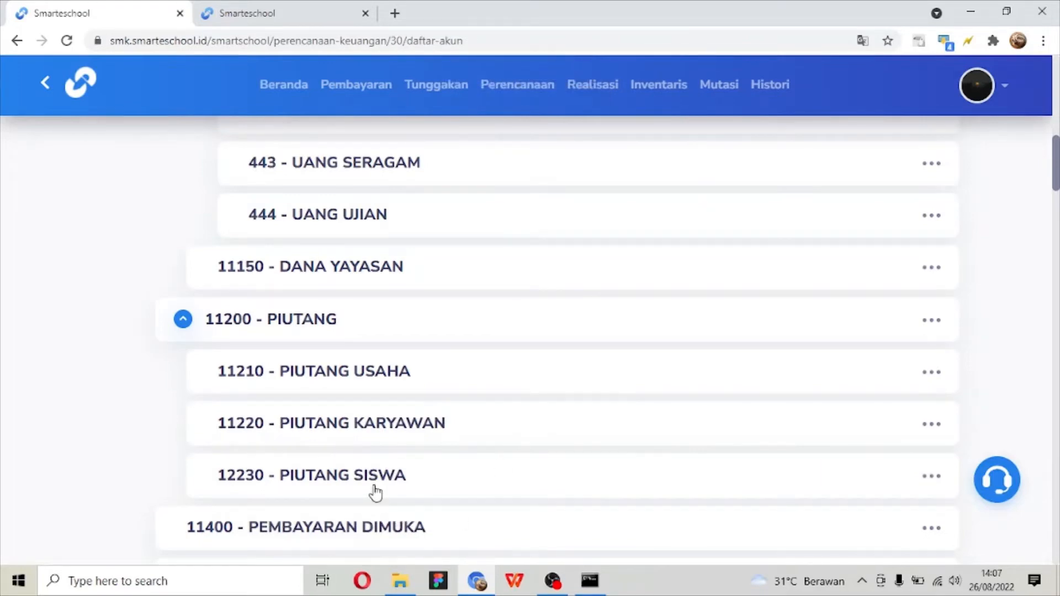
- Collapse the PIUTANG, KAS & BANK, AKTIVA LANCAR and AKTIVA TETAP groups in the account hierarchy
left_click(183, 325)
scroll(184, 334, "up", 3)
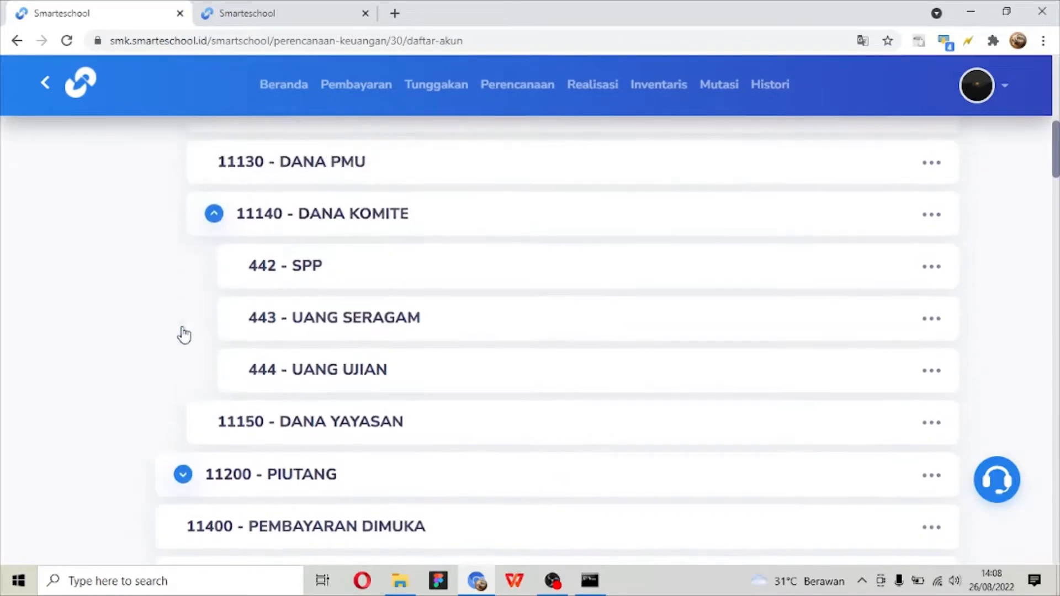
scroll(193, 343, "up", 1)
scroll(194, 312, "up", 3)
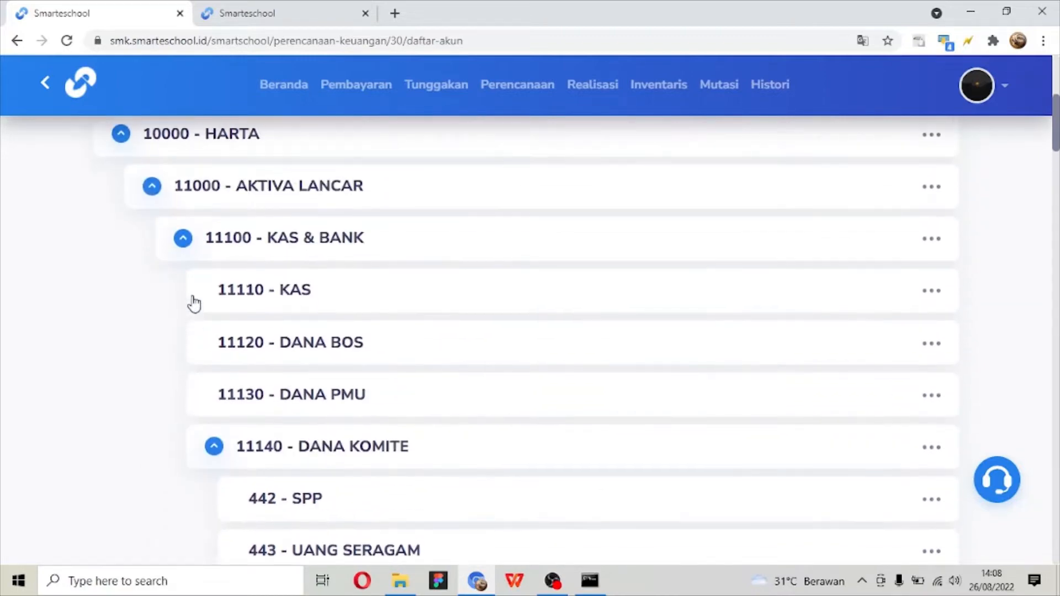
left_click(182, 243)
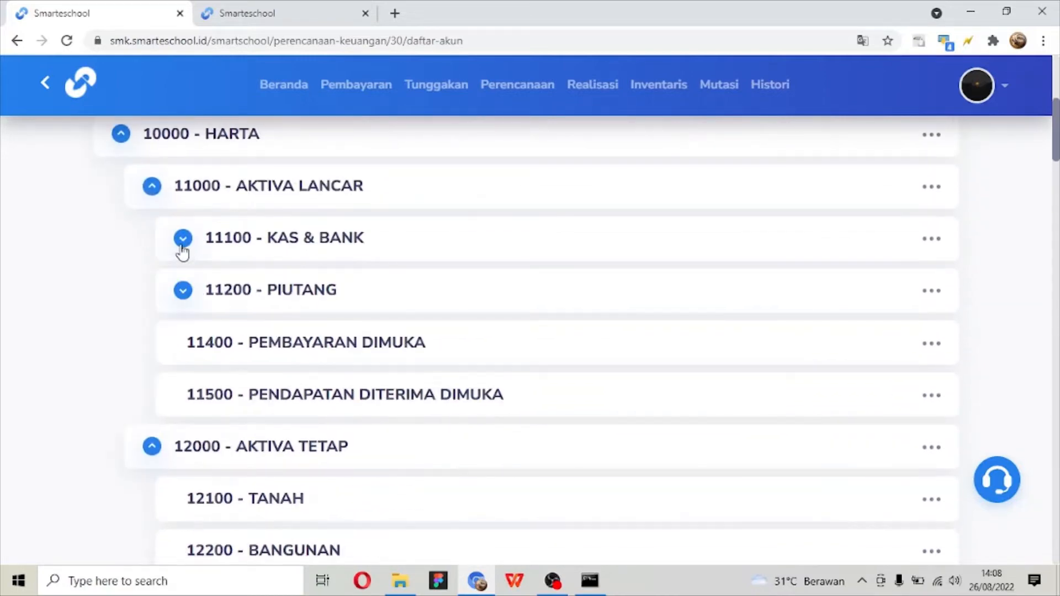
left_click(184, 291)
left_click(183, 292)
left_click(153, 190)
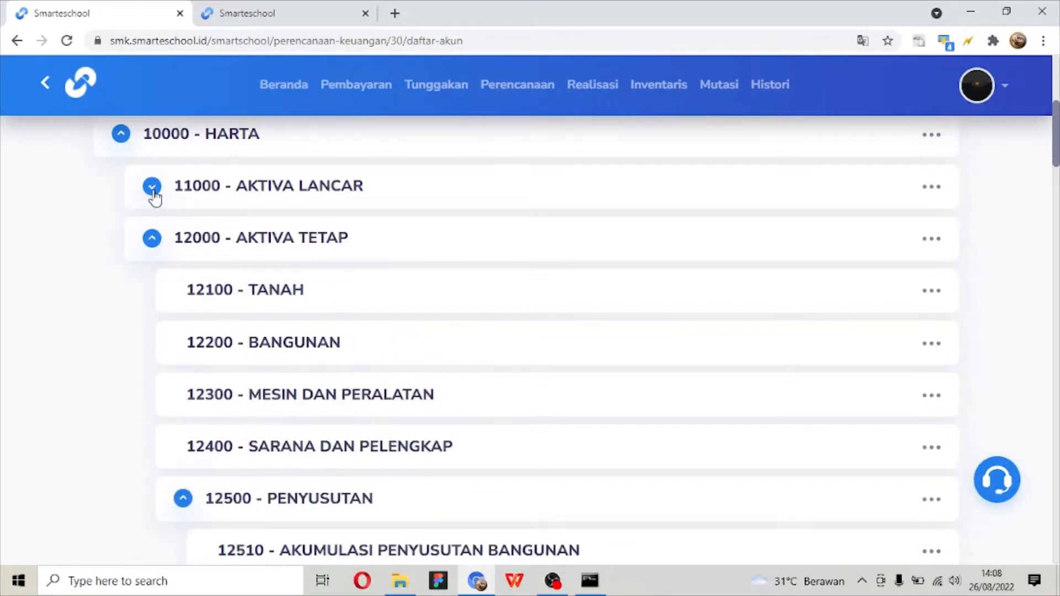
left_click(152, 241)
scroll(156, 246, "up", 1)
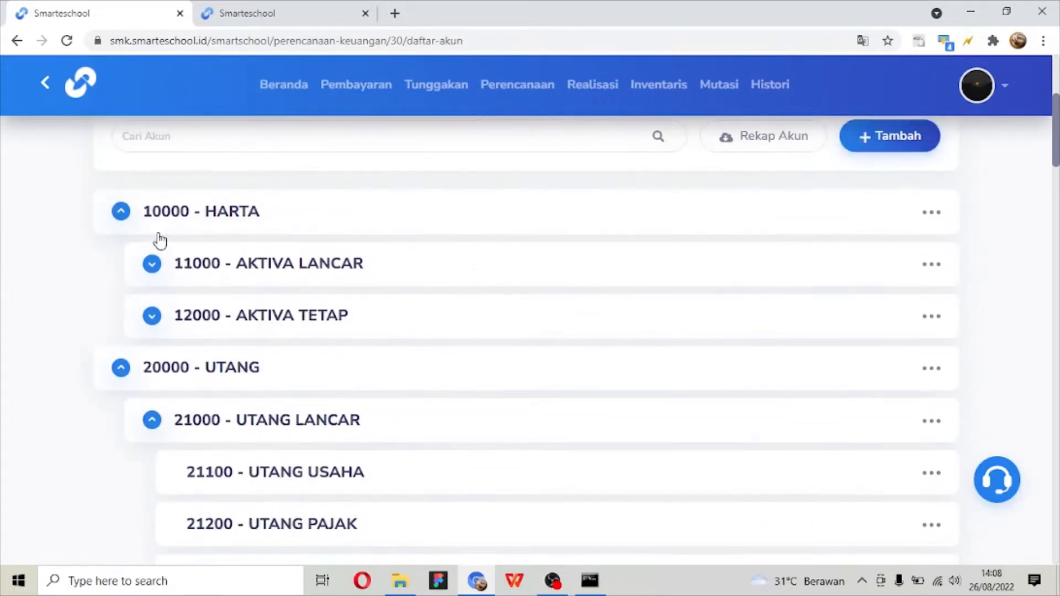
- Collapse and re-expand the HARTA group, and expand AKTIVA TETAP and AKTIVA LANCAR beneath it
left_click(120, 212)
left_click(121, 212)
left_click(151, 315)
scroll(155, 323, "down", 1)
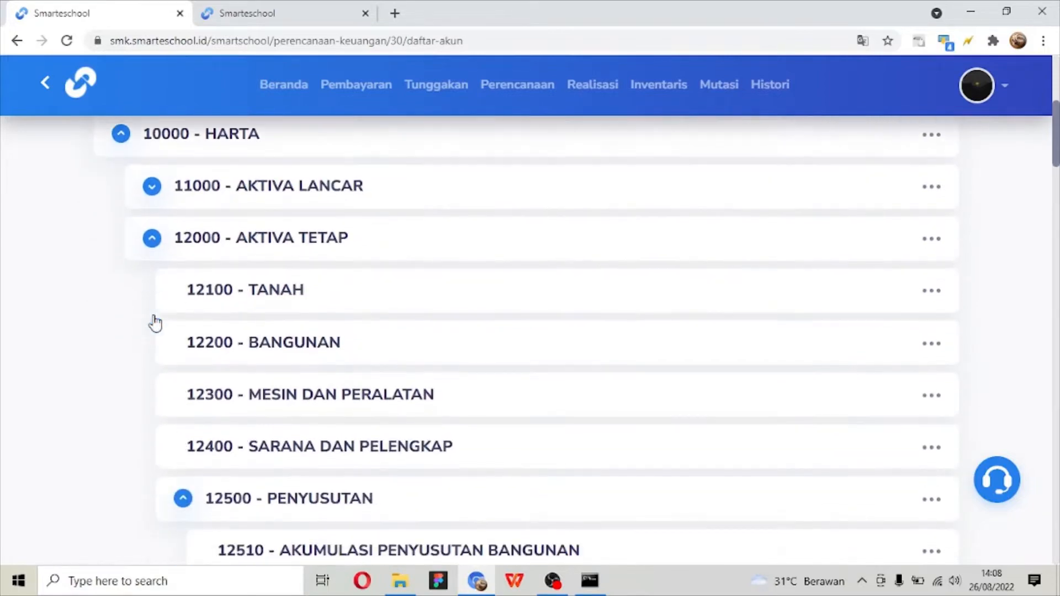
left_click(155, 195)
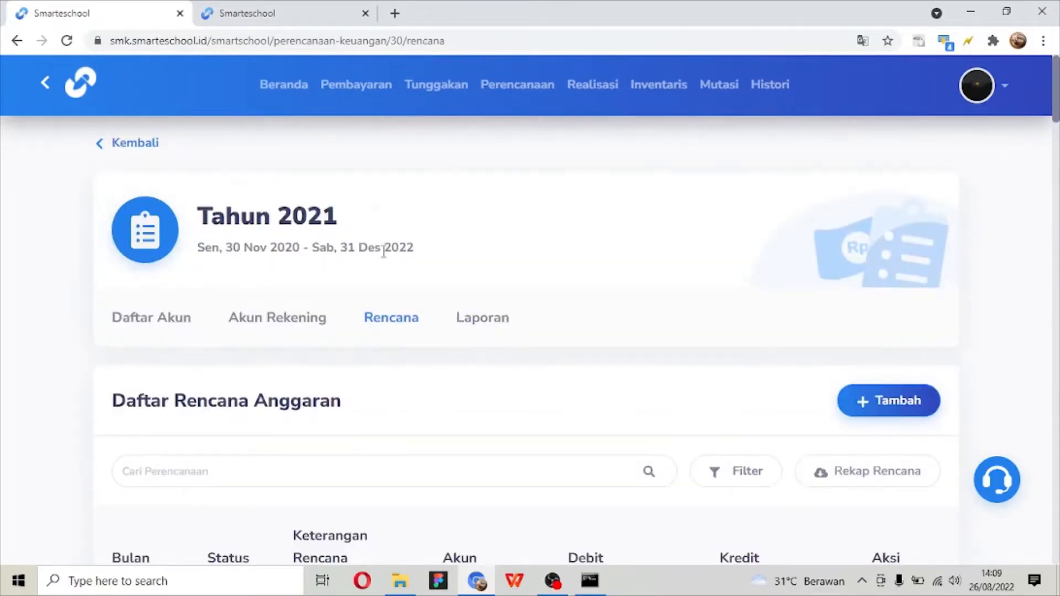
- Start a new entry in Daftar Rencana Anggaran and name it Pembelian Kursi
scroll(384, 252, "down", 3)
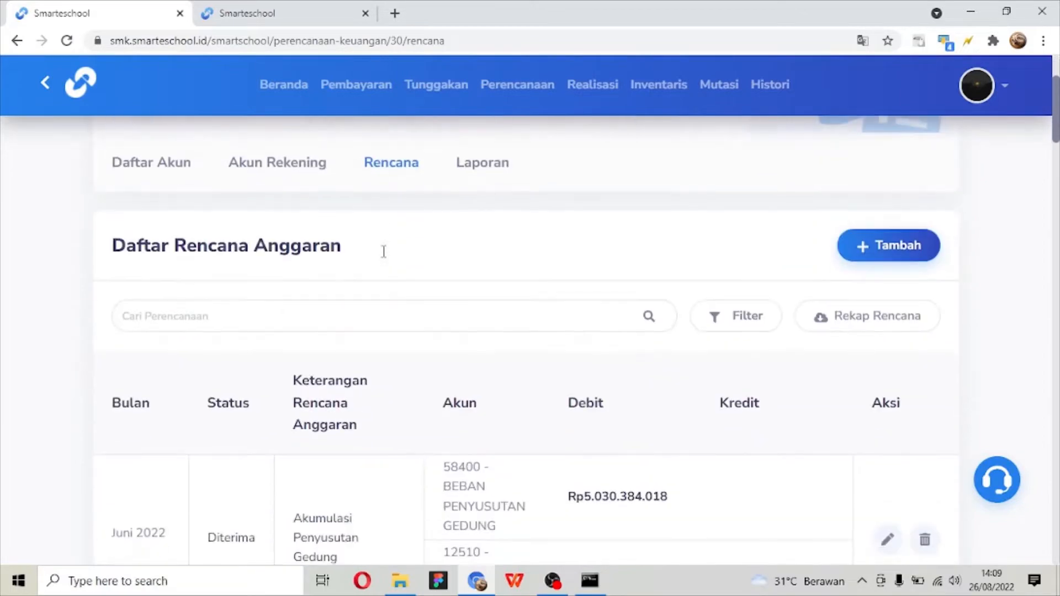
scroll(386, 257, "down", 2)
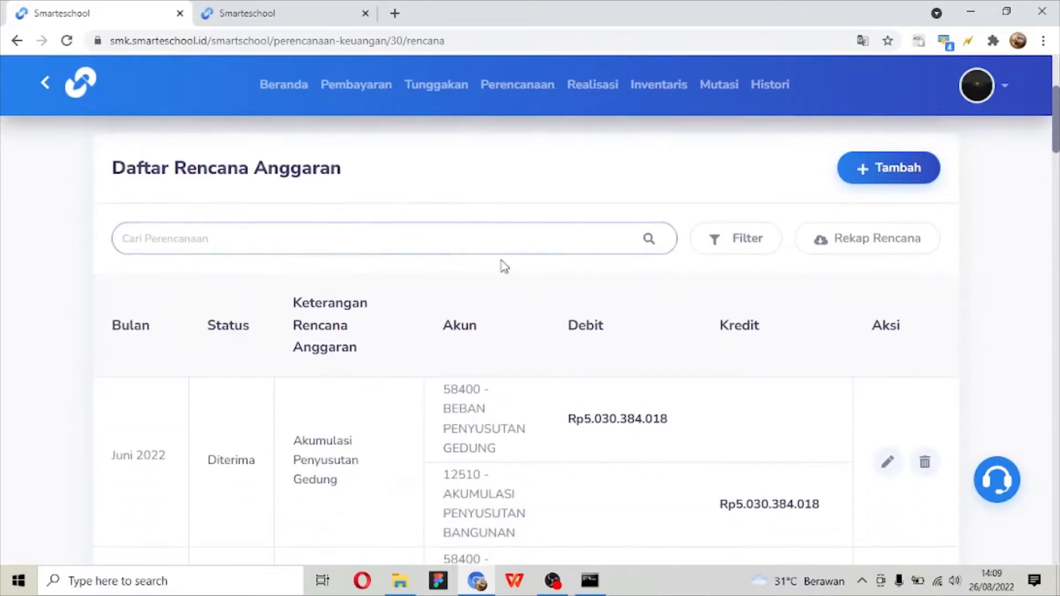
left_click(873, 188)
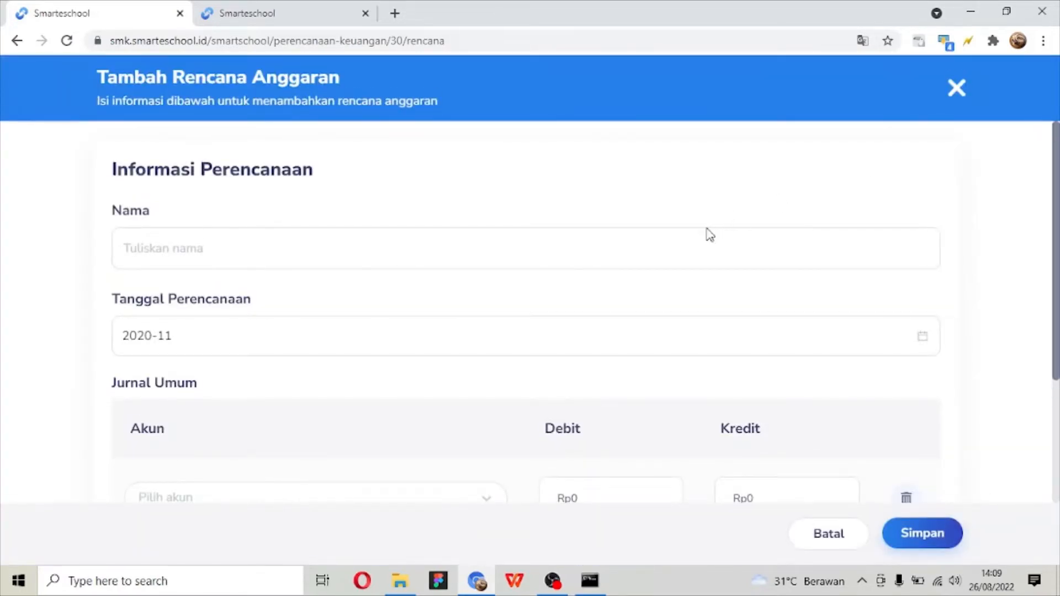
left_click(695, 241)
left_click(231, 235)
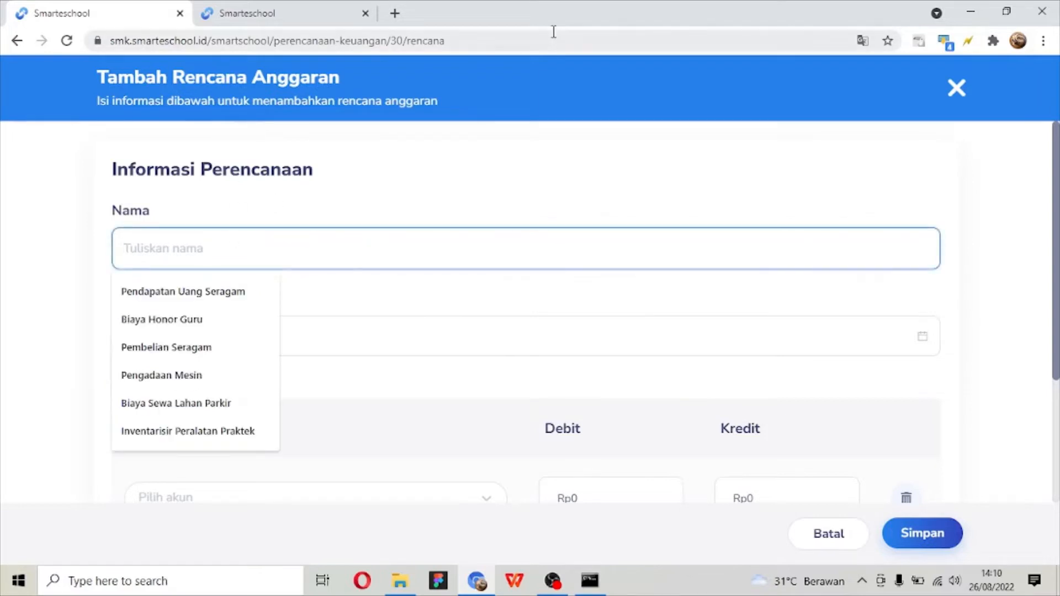
type("Pembelian")
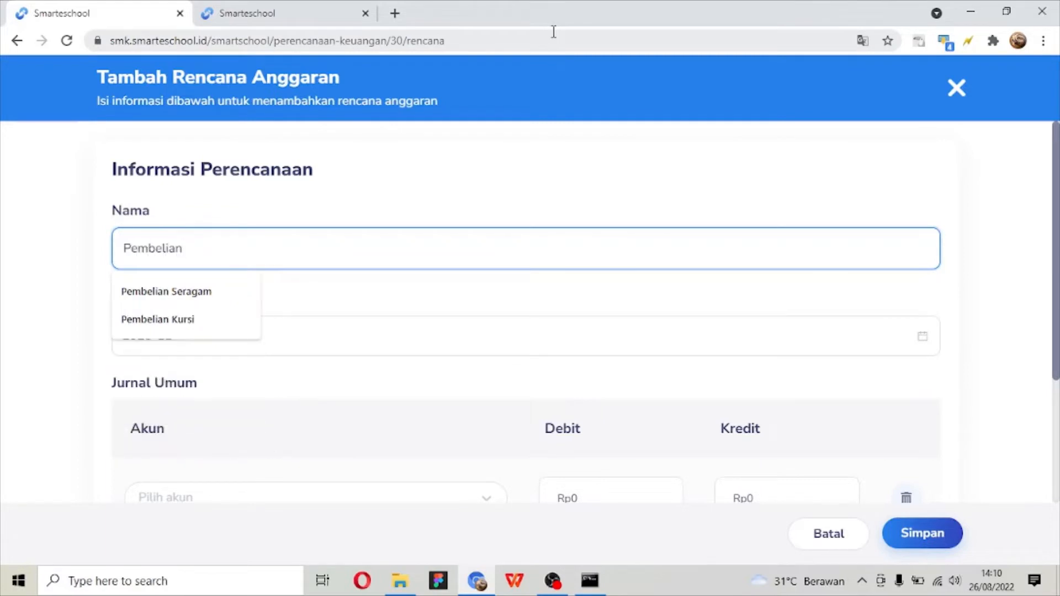
key("Down")
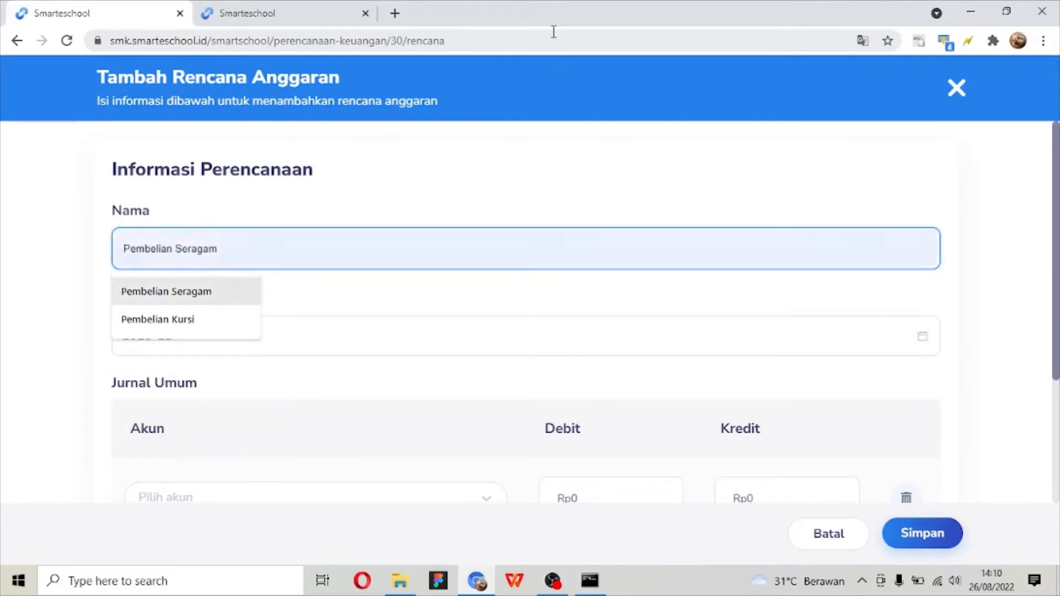
key("Down")
key("Return")
- Set the Tanggal Perencanaan of the new budget plan to May 2021
left_click(157, 325)
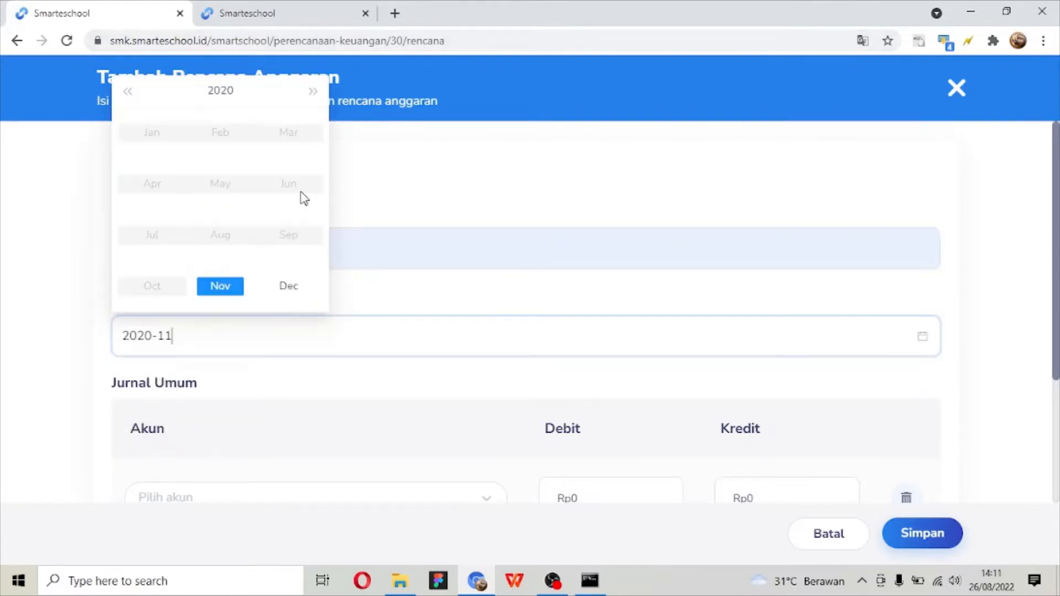
left_click(318, 96)
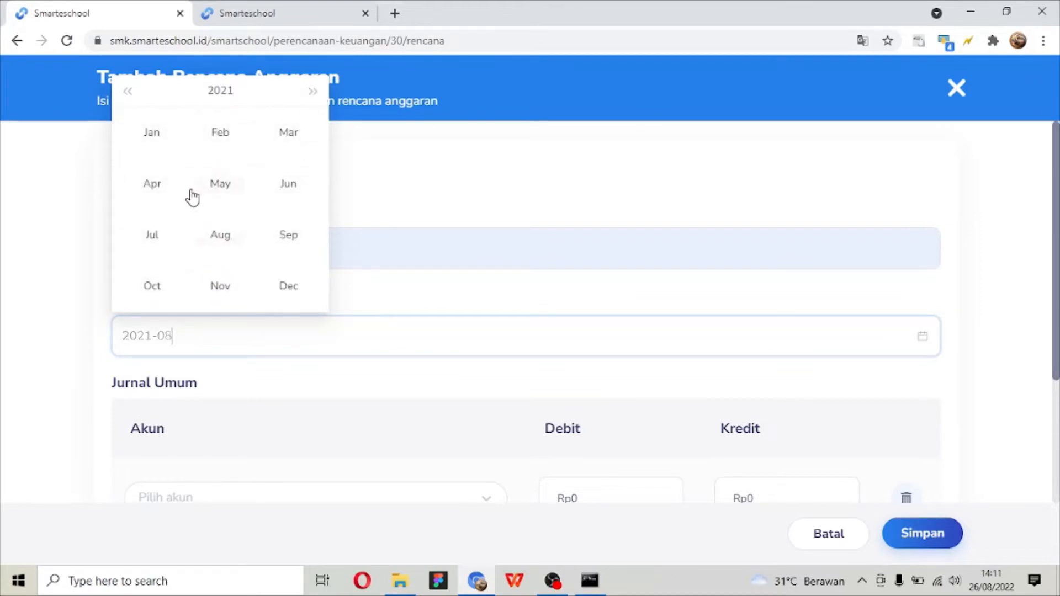
left_click(217, 196)
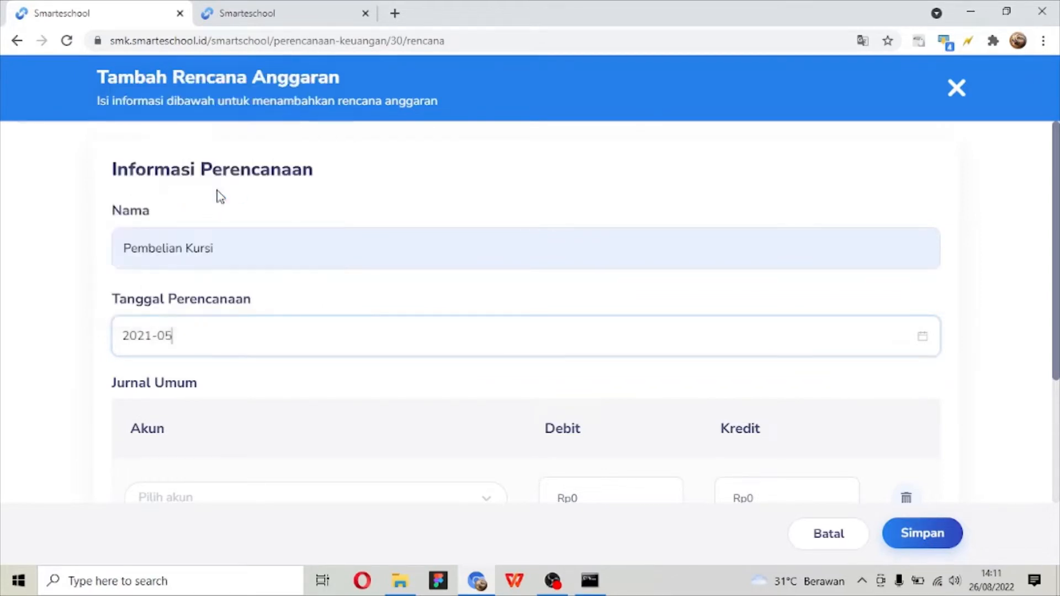
- Delete the blank account row from Jurnal Umum and add a new account row
scroll(217, 196, "down", 2)
left_click(903, 419)
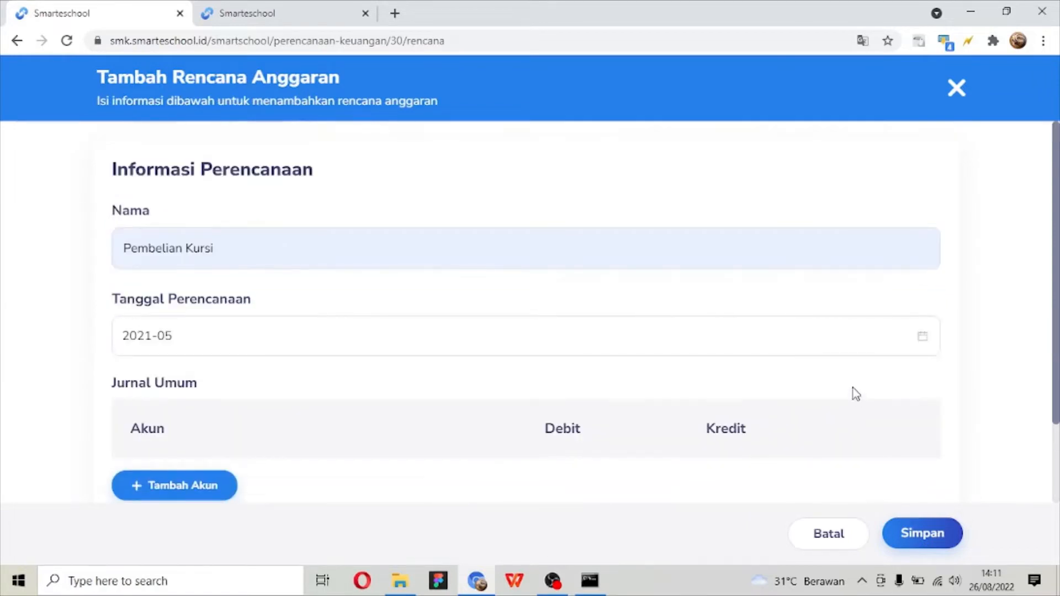
scroll(416, 373, "down", 2)
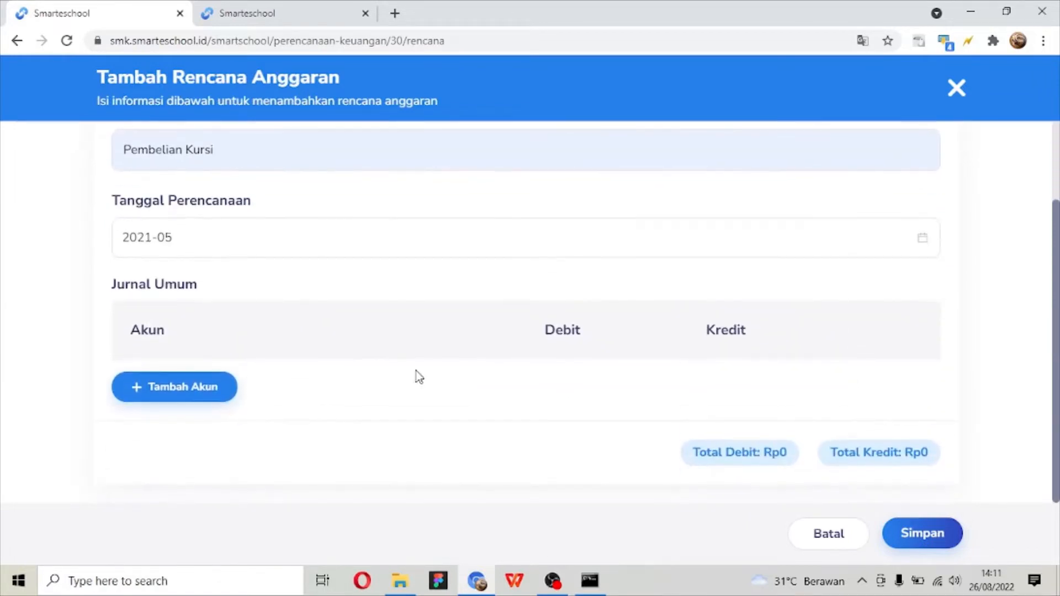
left_click(221, 387)
- Assign account 12400 - SARANA DAN PELENGKAP to the first Jurnal Umum row with a debit of Rp3.000.000
left_click(219, 398)
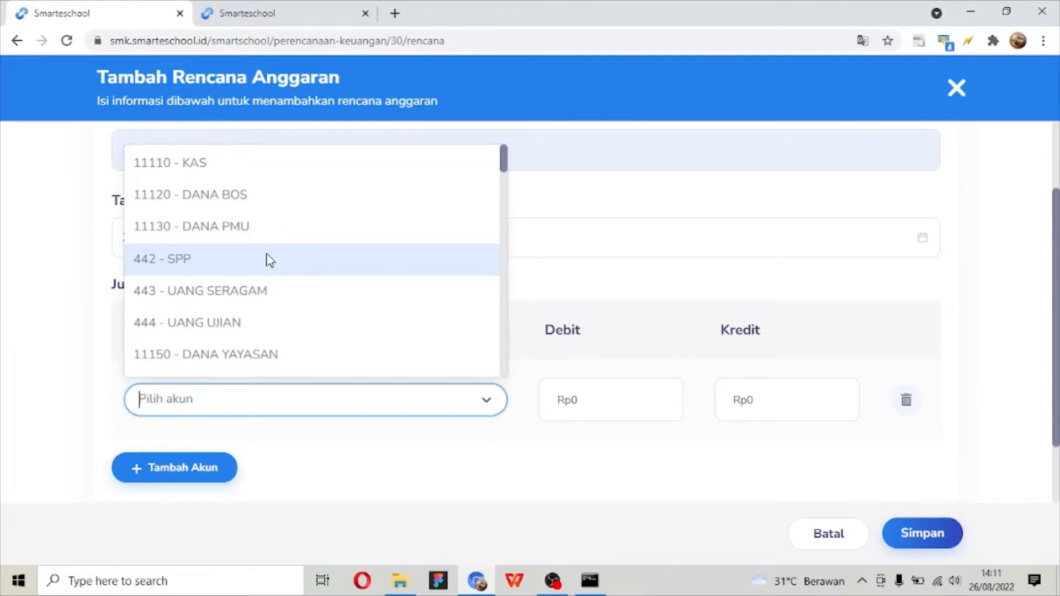
type("SARANA")
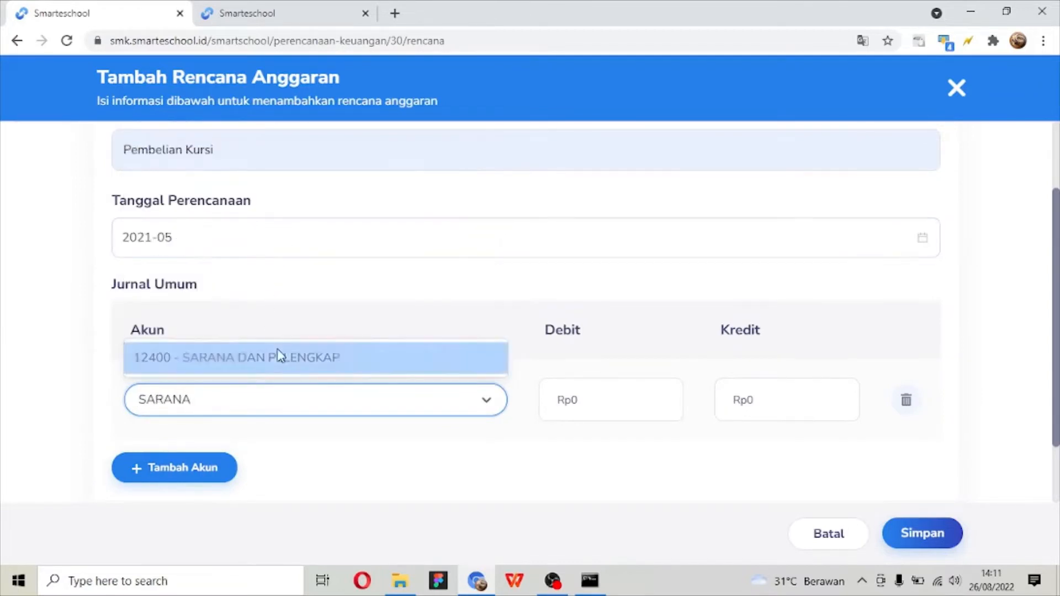
left_click(279, 355)
left_click(650, 412)
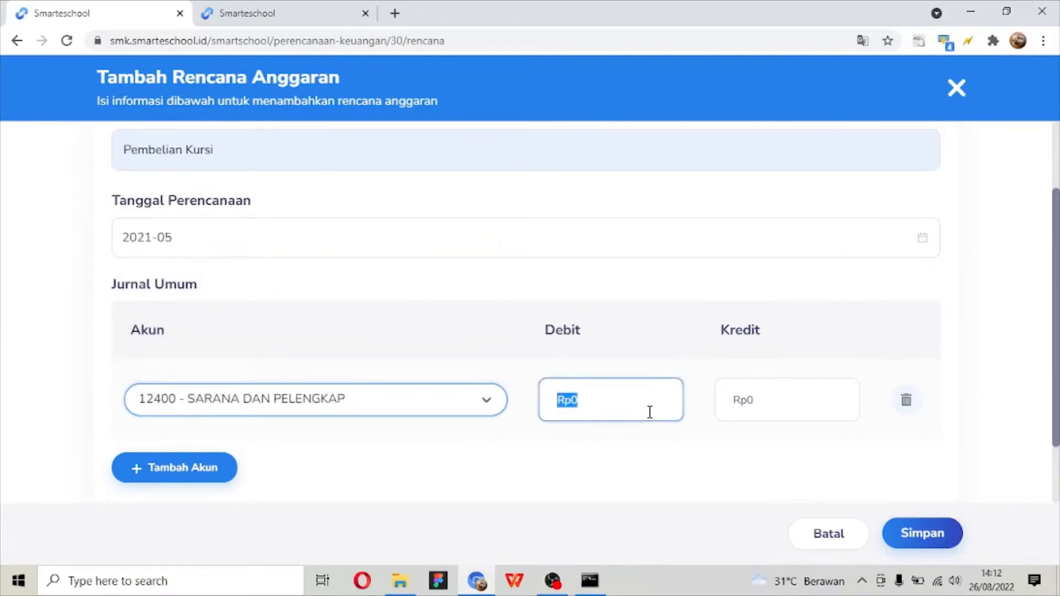
type("3")
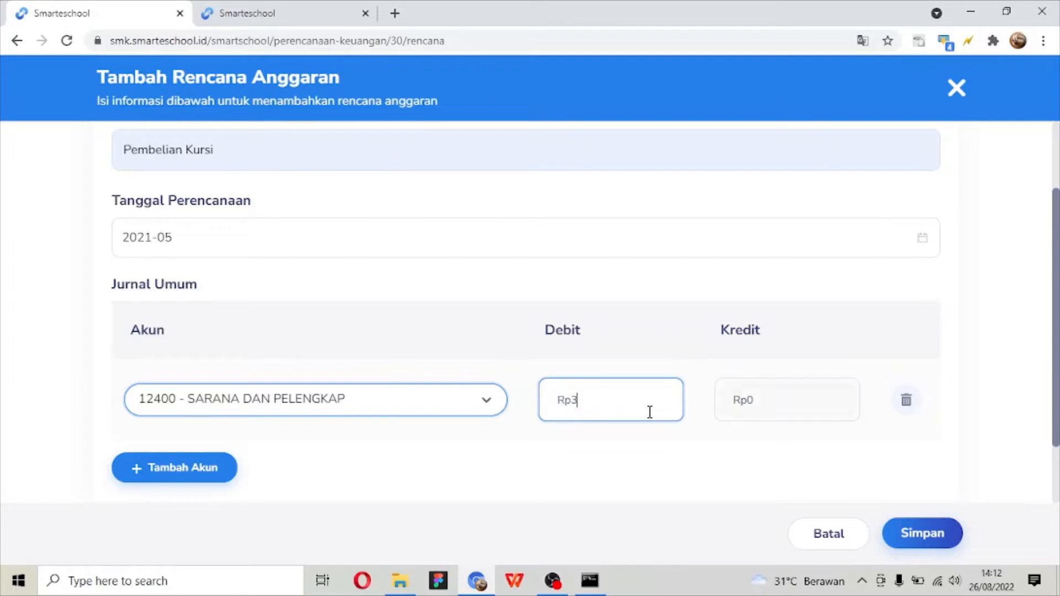
type(".000.000")
left_click(400, 440)
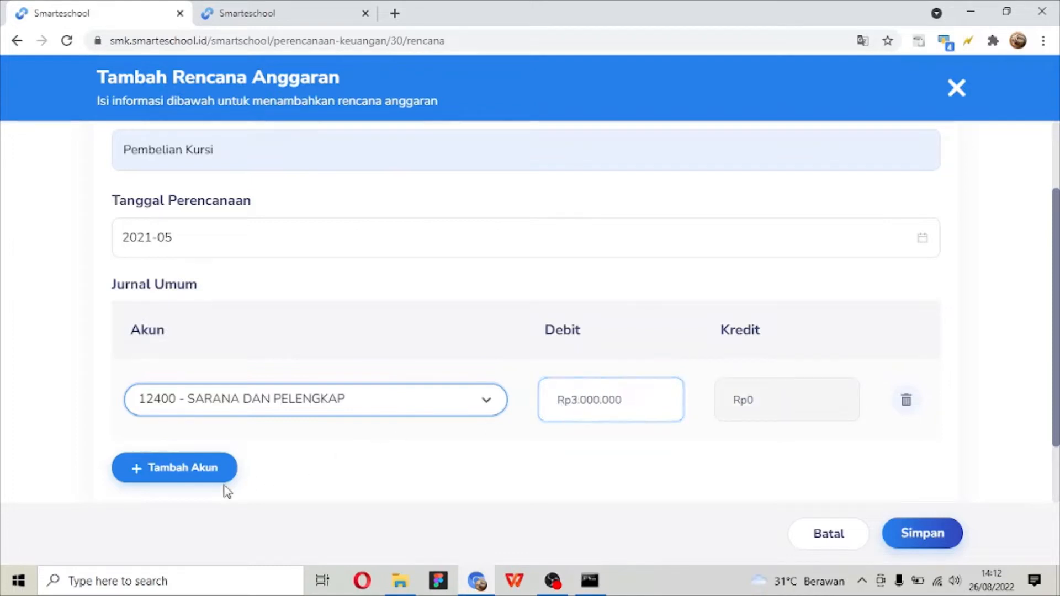
- Add a second Jurnal Umum row for account 11120 - DANA BOS with a credit of Rp3.000.000
left_click(185, 469)
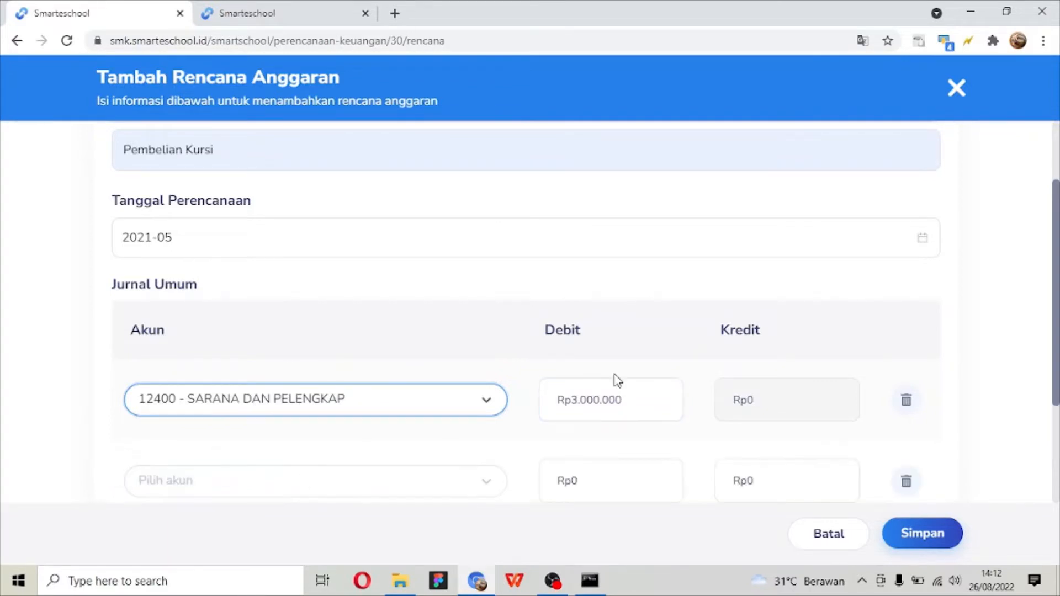
left_click(377, 478)
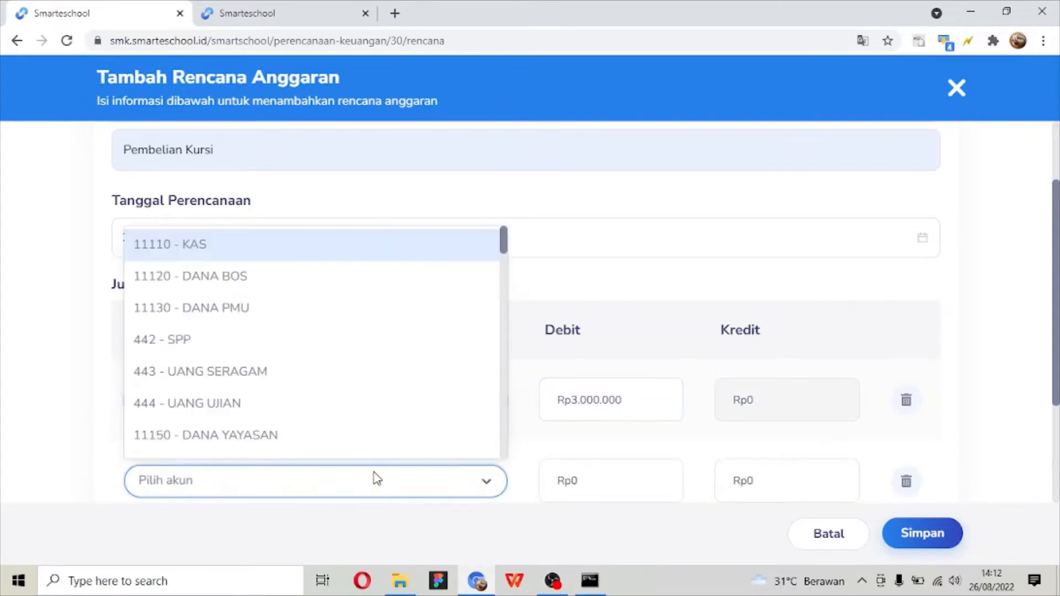
type("DANA")
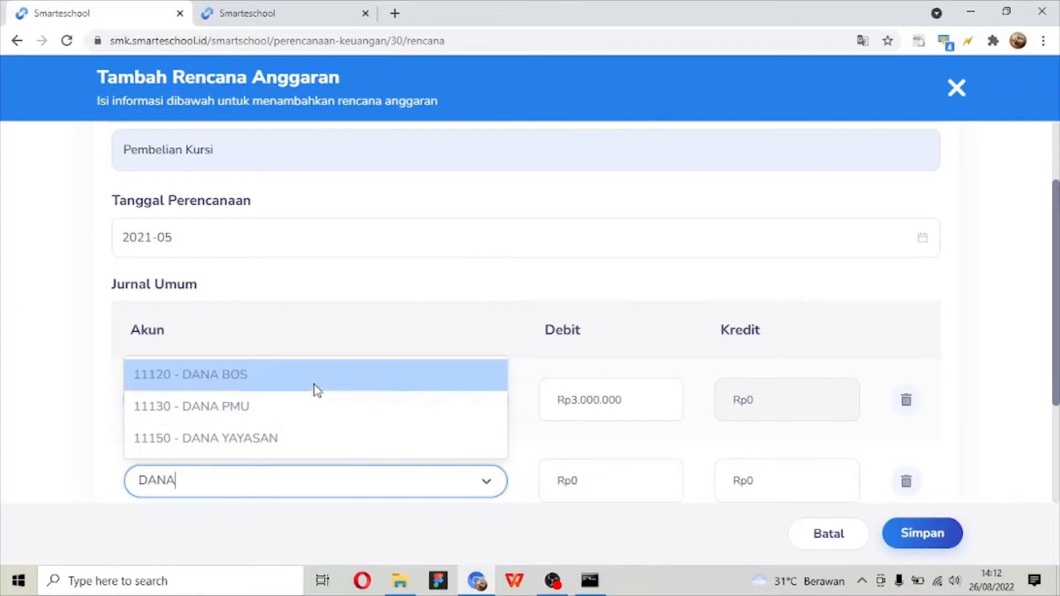
left_click(317, 389)
left_click(790, 485)
type("3")
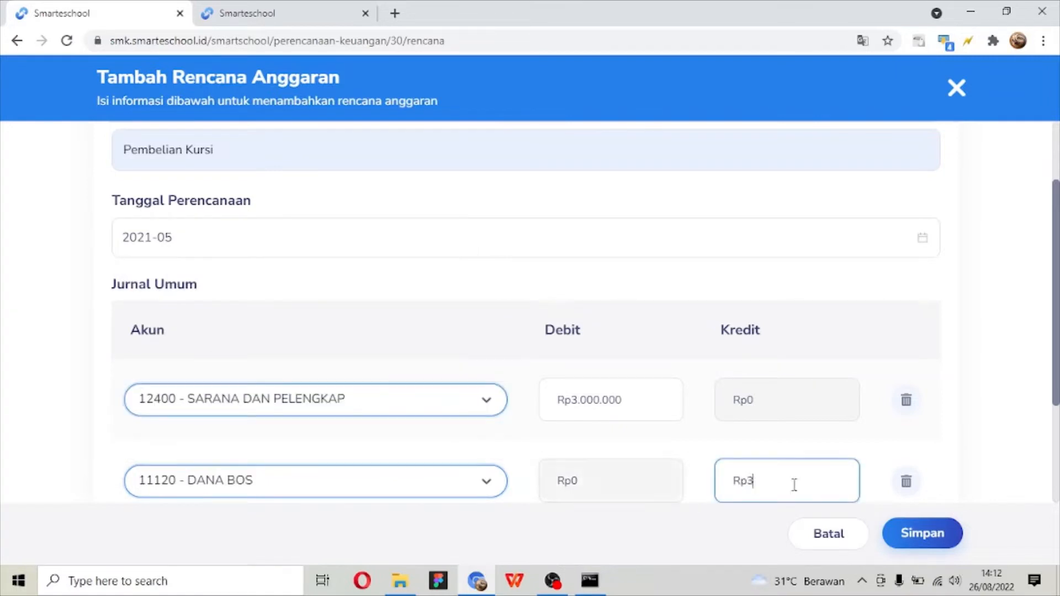
type(".000.000")
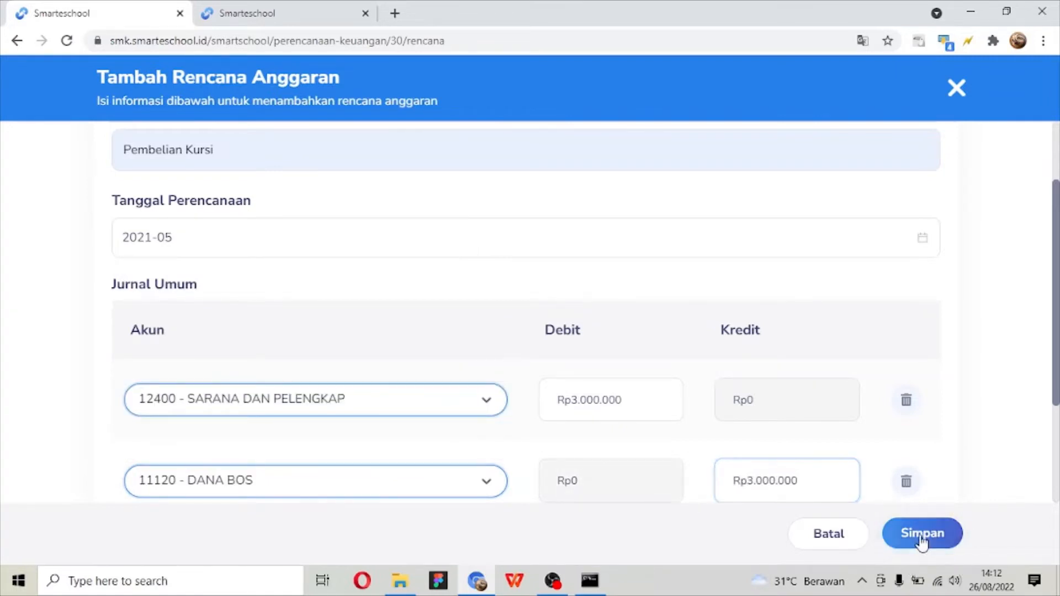
- Set the DANA BOS credit to Rp3.100.000 and try to save the budget plan with unequal debit and credit
scroll(922, 475, "down", 3)
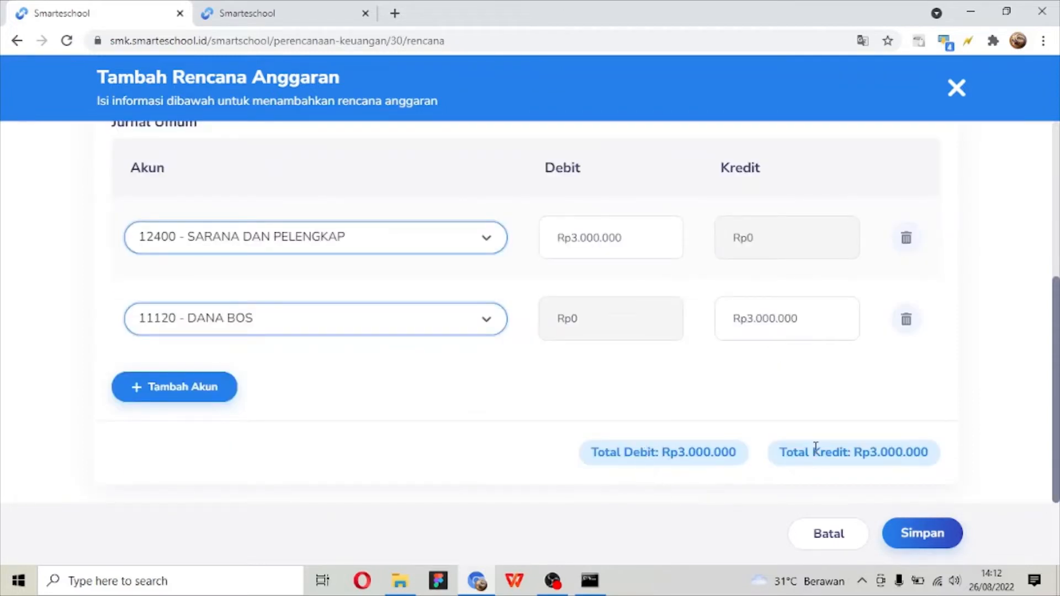
left_click(764, 316)
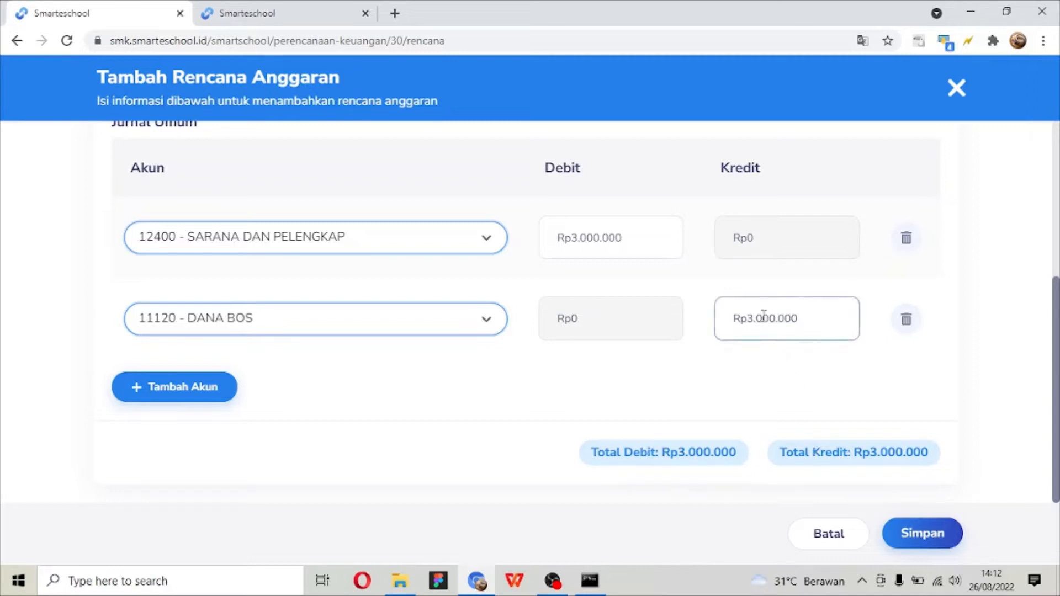
left_click_drag(759, 318, 762, 318)
type("1")
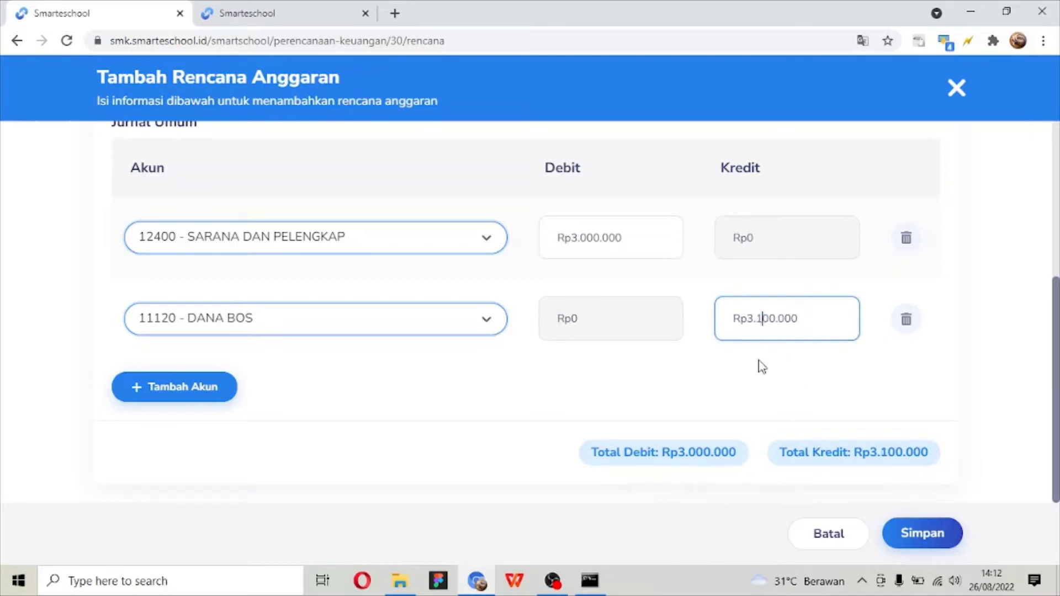
left_click(761, 366)
left_click(895, 538)
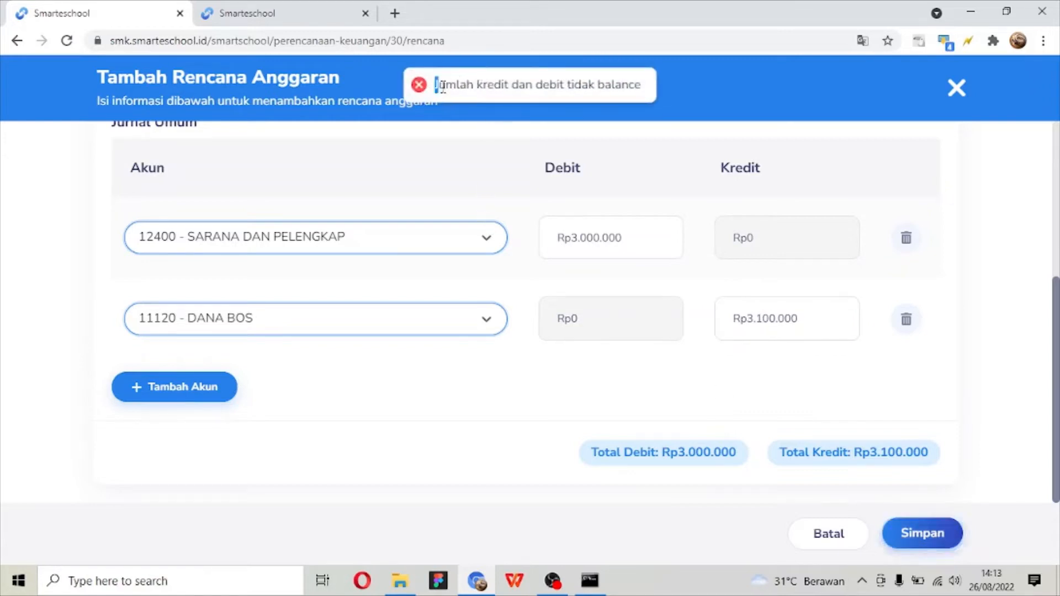
left_click_drag(436, 84, 619, 87)
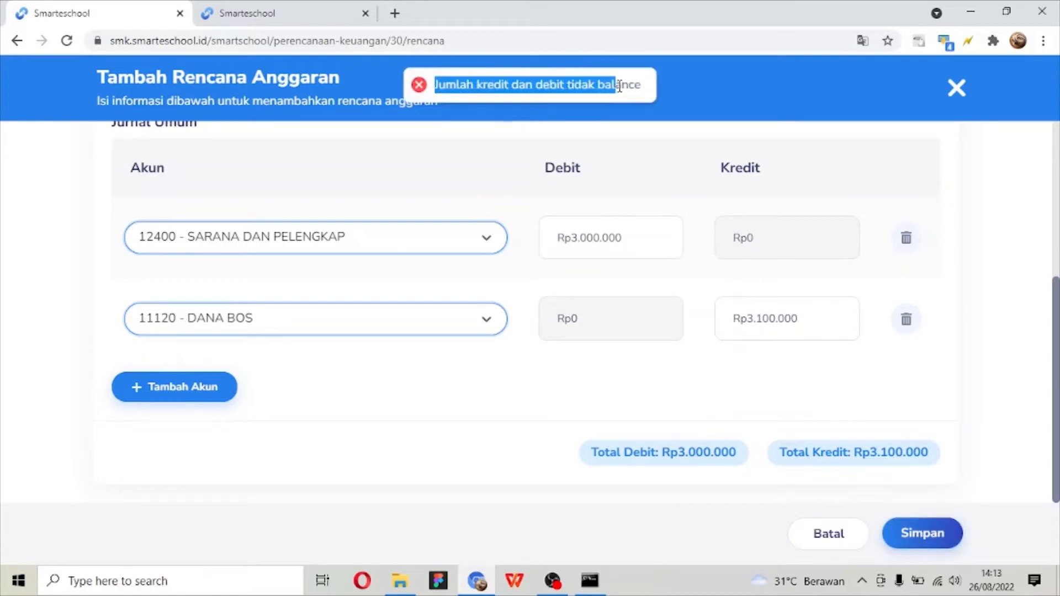
- Set the DANA BOS credit to Rp3.000.000, compare the debit and credit totals, and save the budget plan
left_click(760, 318)
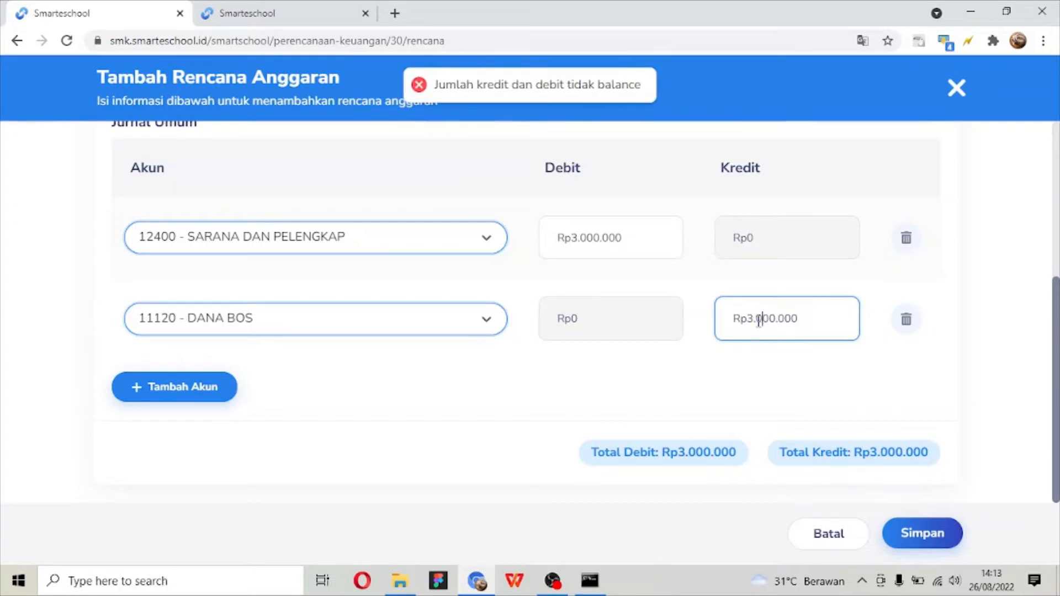
left_click(771, 371)
triple_click(690, 457)
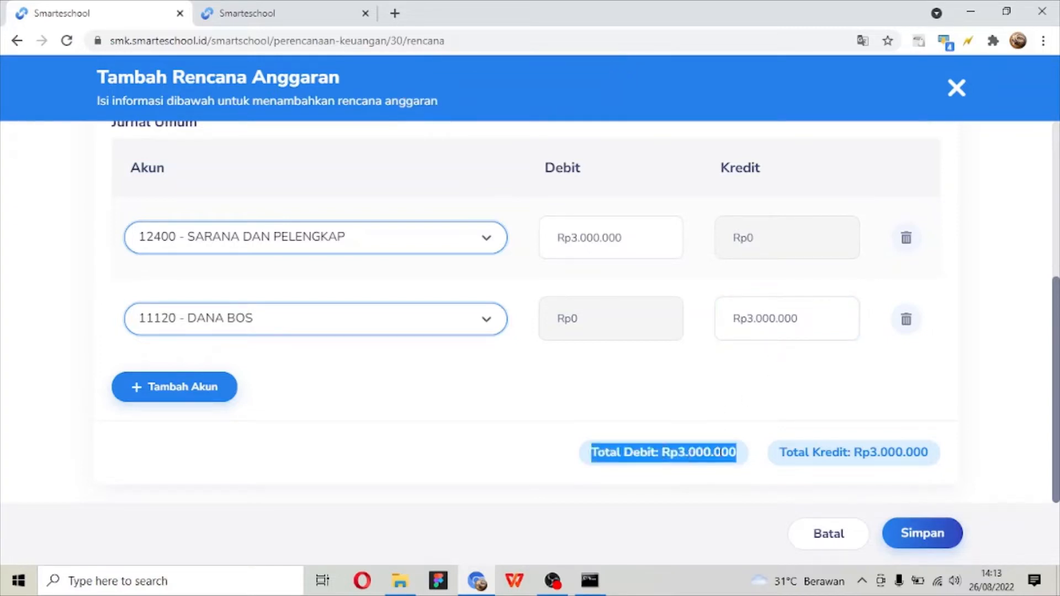
left_click(928, 510)
triple_click(917, 459)
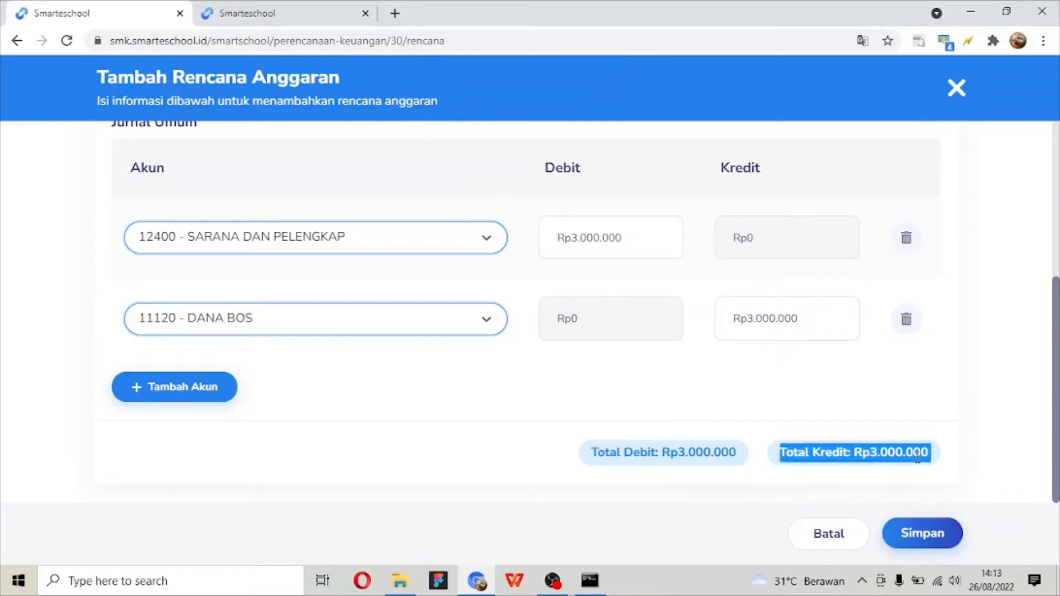
left_click(914, 534)
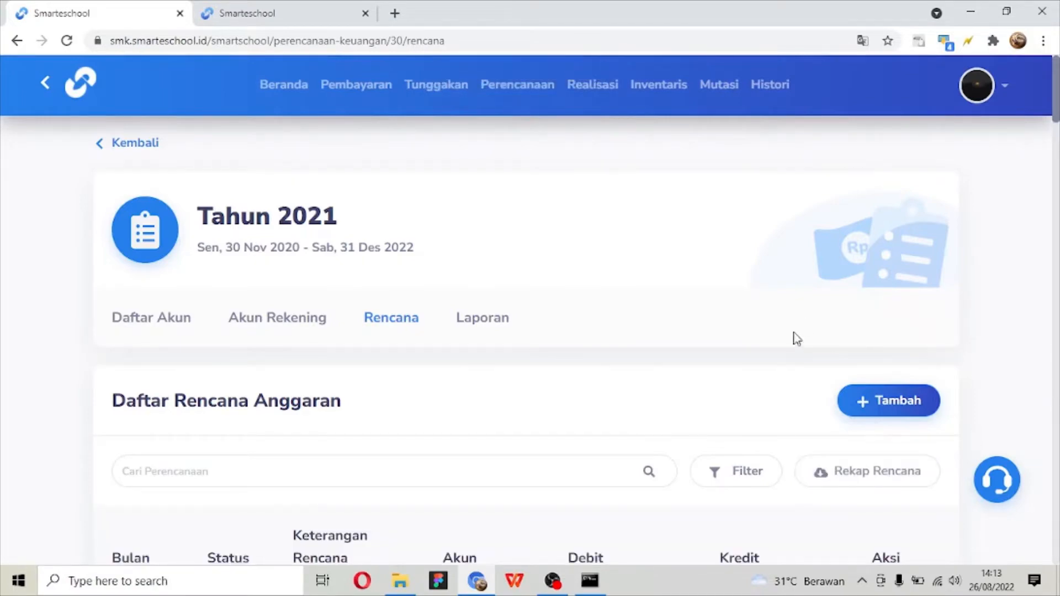
- Filter the Daftar Rencana Anggaran with both Bulan Awal and Bulan Akhir set to May 2021, and look through the listed entries
scroll(784, 348, "down", 5)
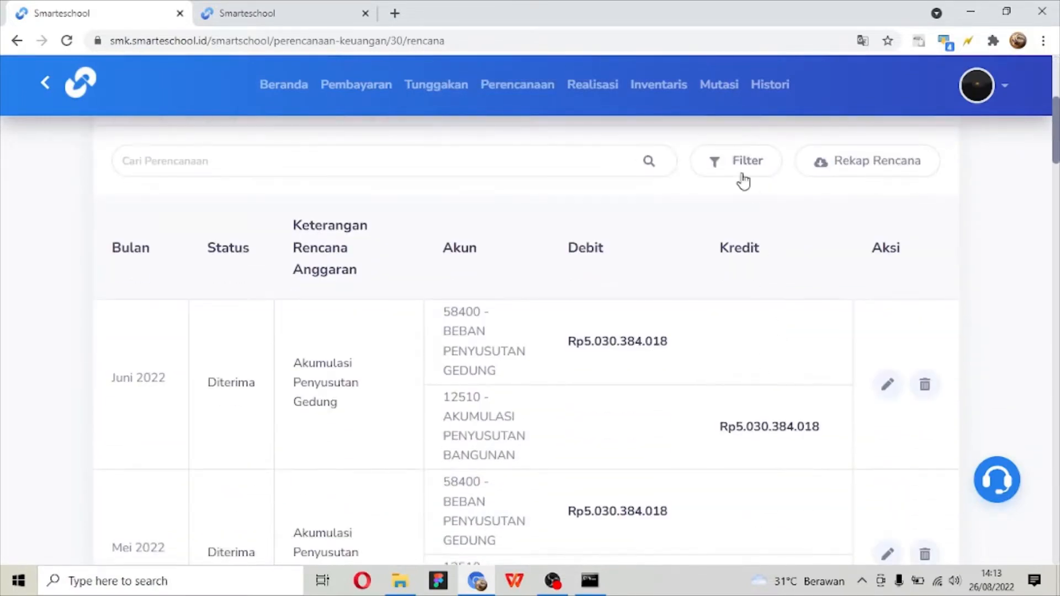
left_click(742, 161)
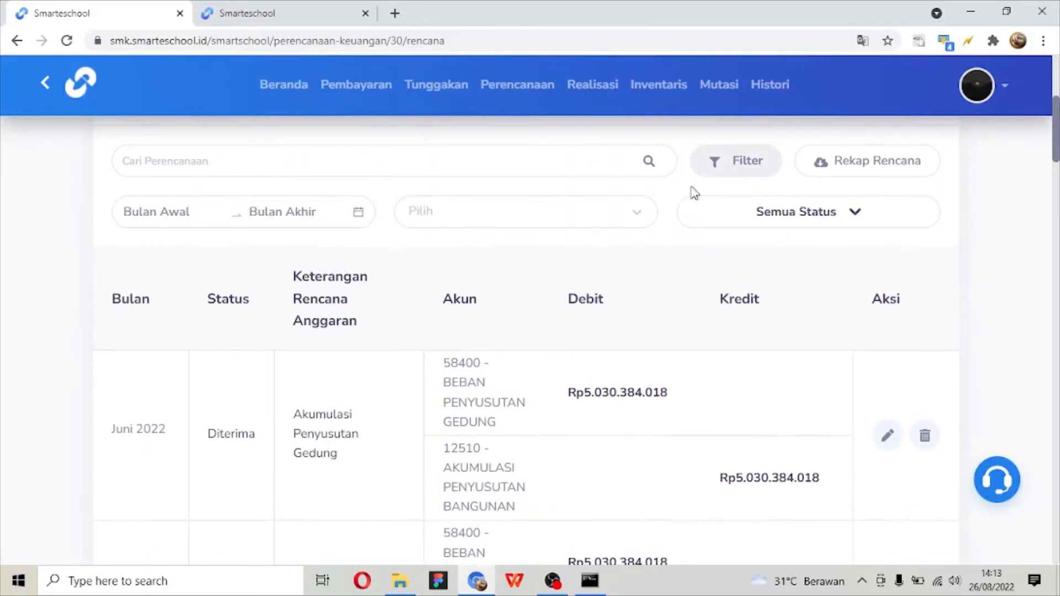
left_click(196, 215)
left_click(129, 254)
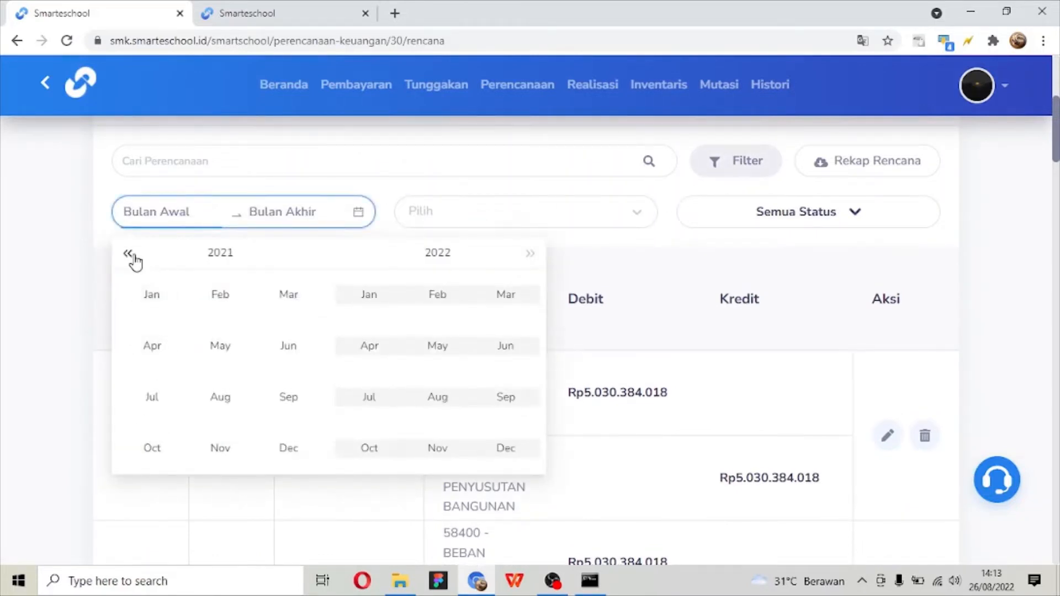
left_click(232, 348)
left_click(232, 347)
scroll(276, 354, "down", 2)
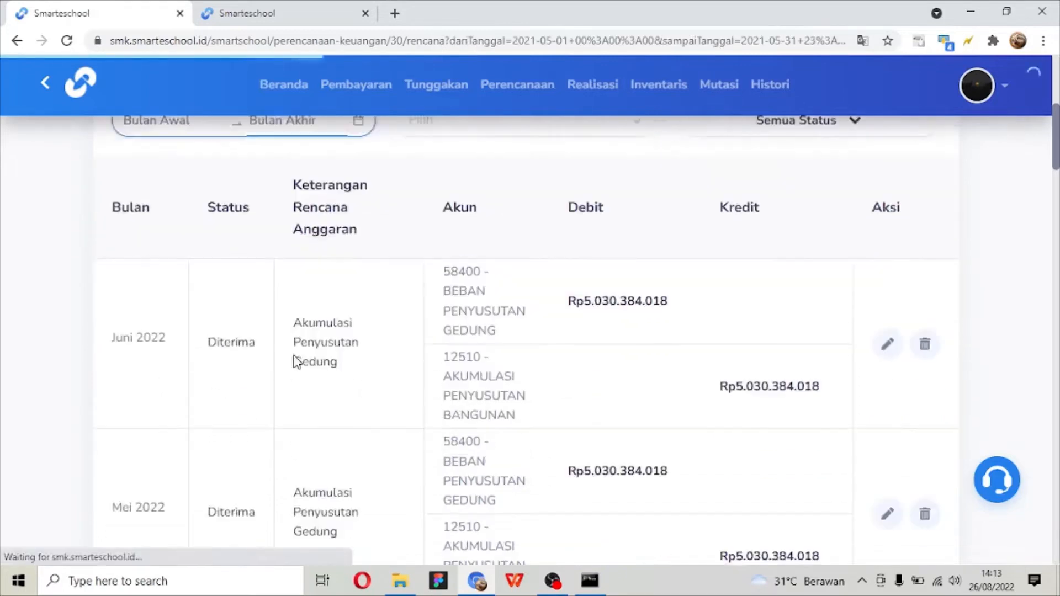
scroll(296, 346, "down", 12)
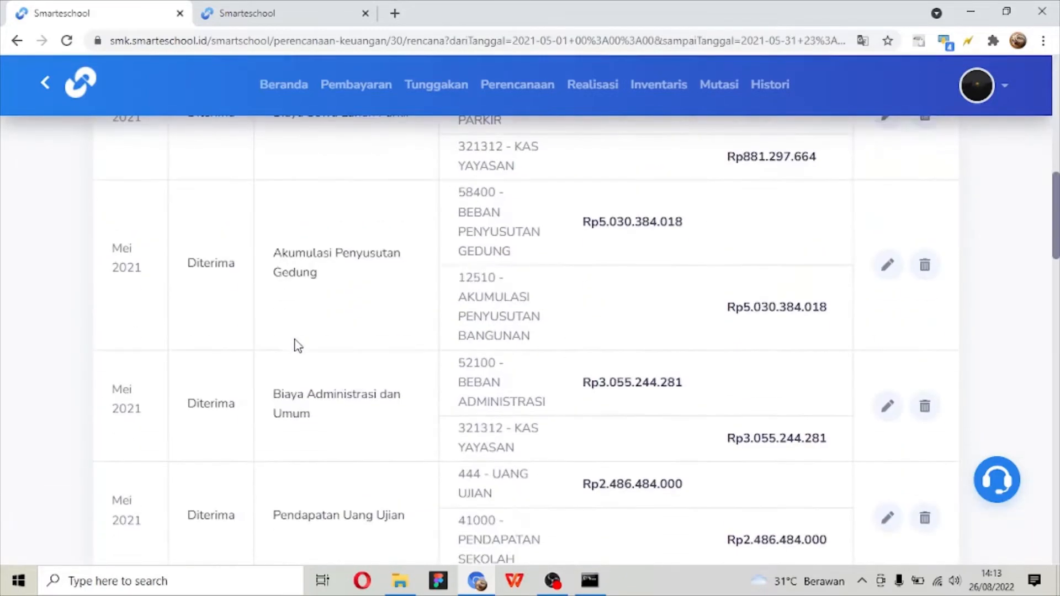
- Find the Pembelian Kursi entry in the filtered Daftar Rencana Anggaran and check its description, debit and credit amounts
scroll(296, 345, "down", 20)
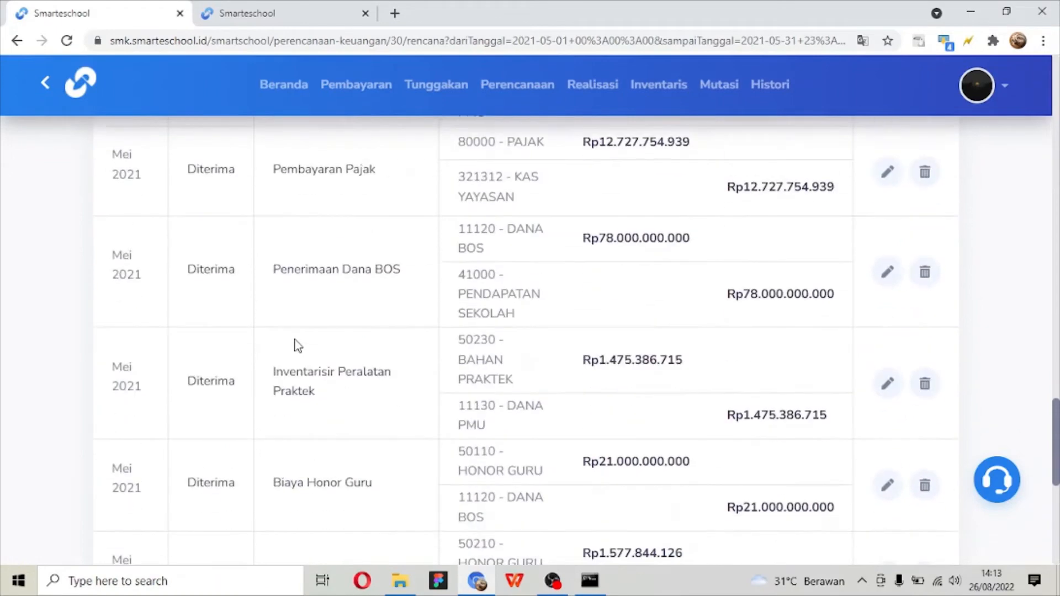
scroll(296, 346, "down", 8)
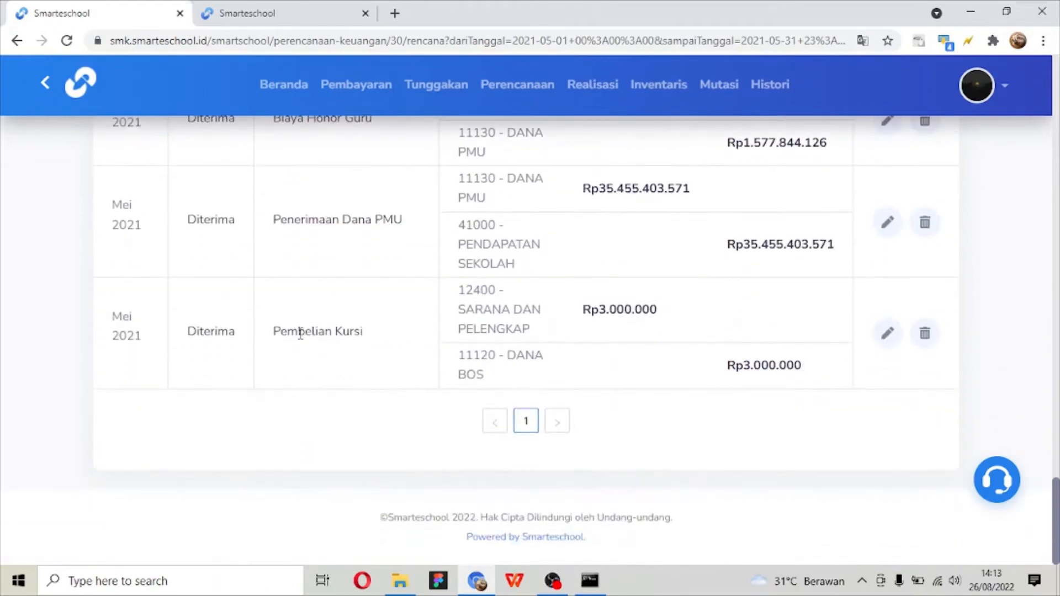
triple_click(300, 334)
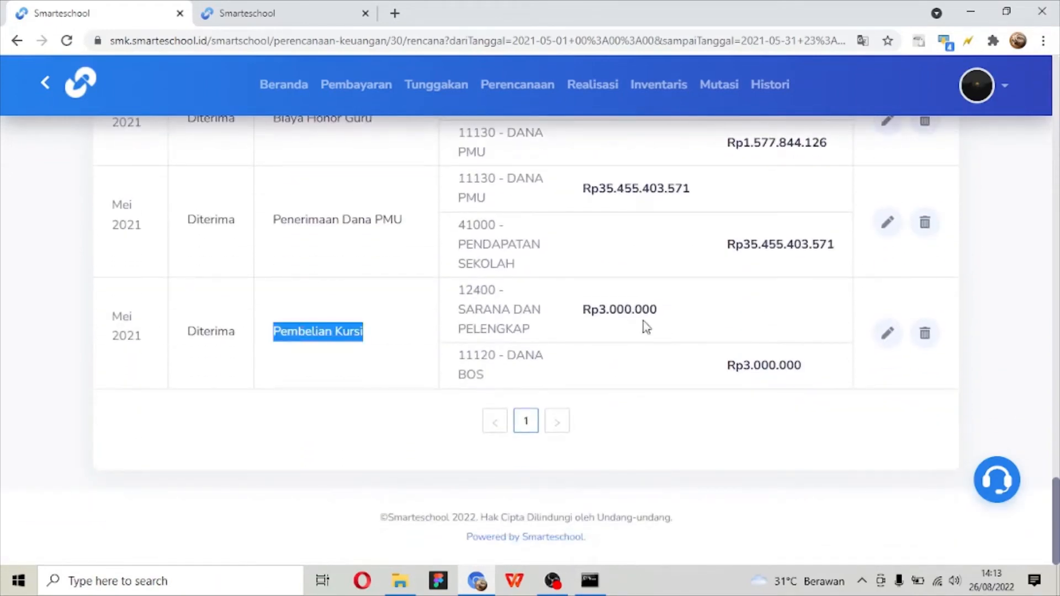
triple_click(601, 319)
triple_click(765, 365)
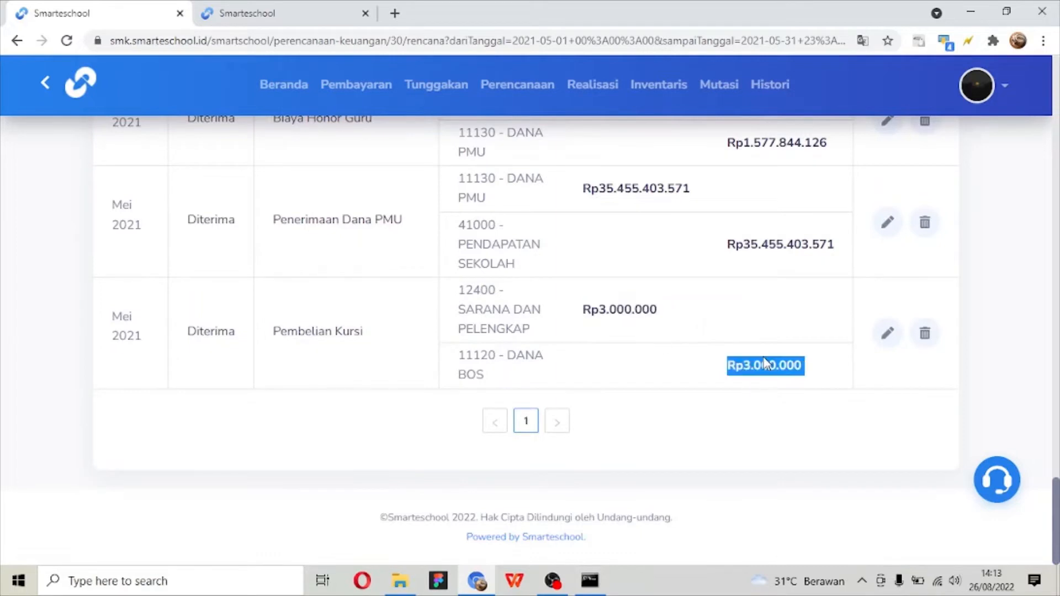
left_click(760, 339)
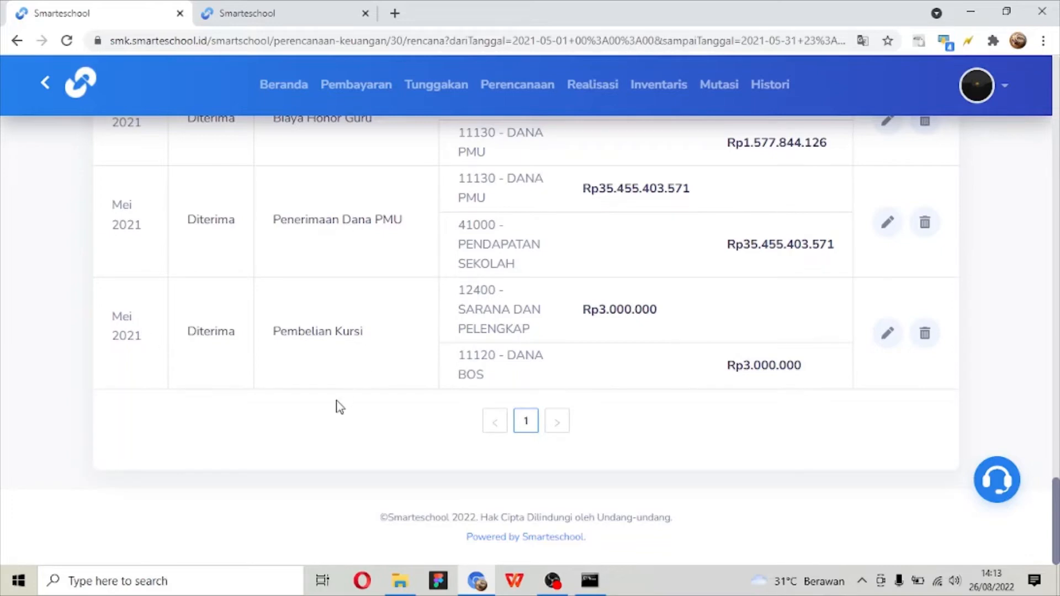
- Download the Rekap Rencana for May 2021 and open the resulting Transaksi spreadsheet in WPS Office
scroll(310, 428, "up", 15)
scroll(312, 429, "up", 10)
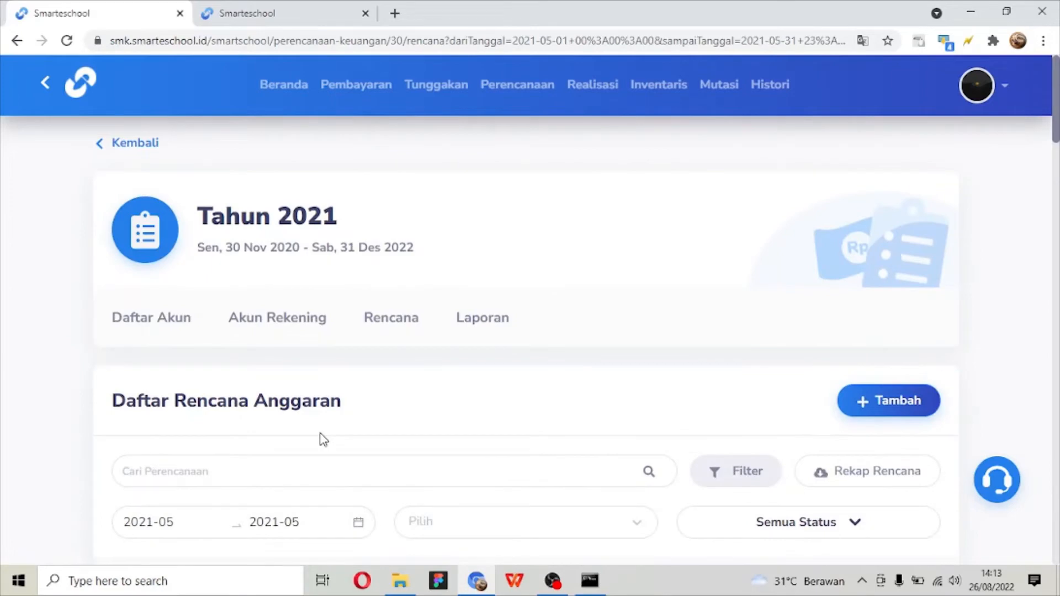
scroll(324, 439, "down", 1)
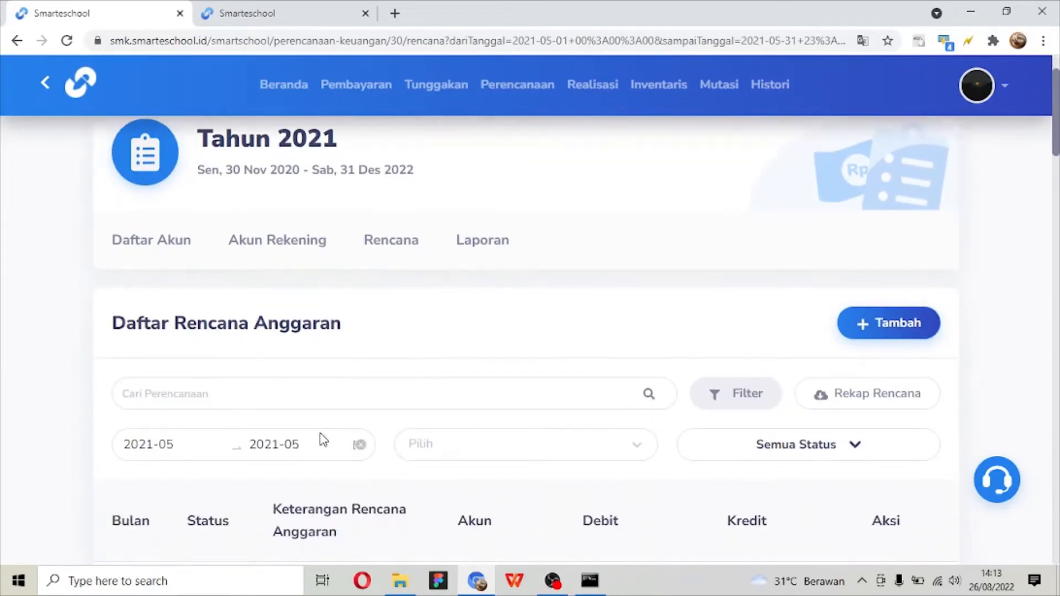
left_click(901, 409)
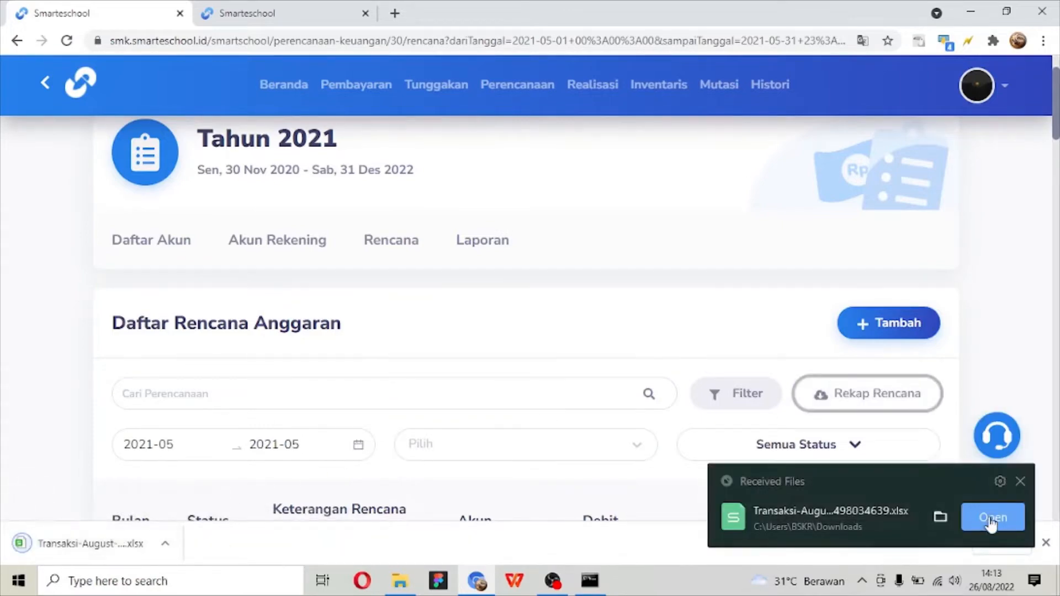
left_click(993, 517)
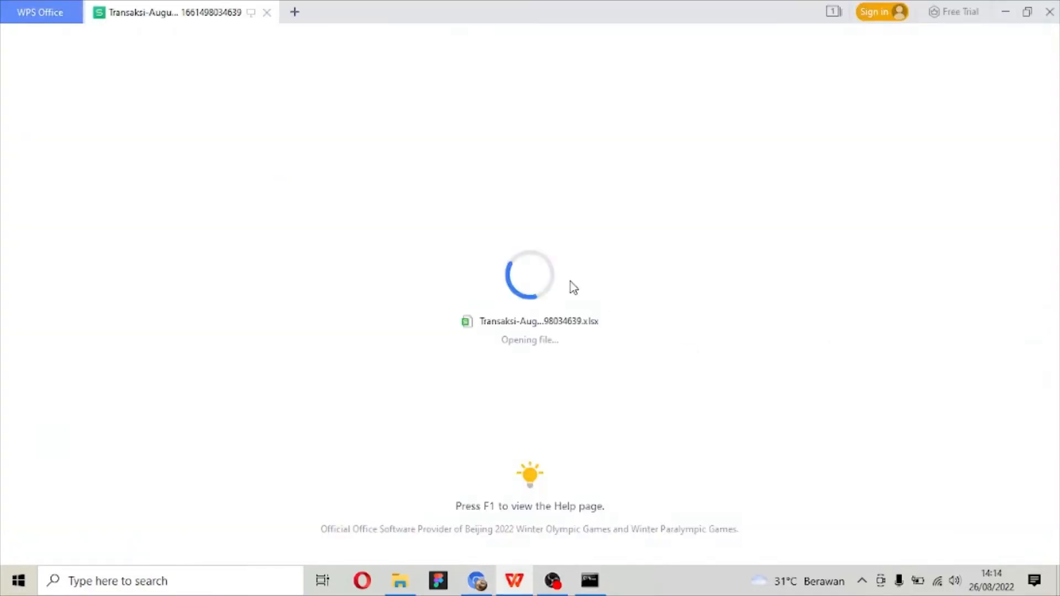
- Examine the Pembelian Kursi row's month, description and accounts in the Transaksi spreadsheet, then close WPS Office to return to Smarteschool
scroll(505, 328, "down", 10)
scroll(505, 328, "up", 10)
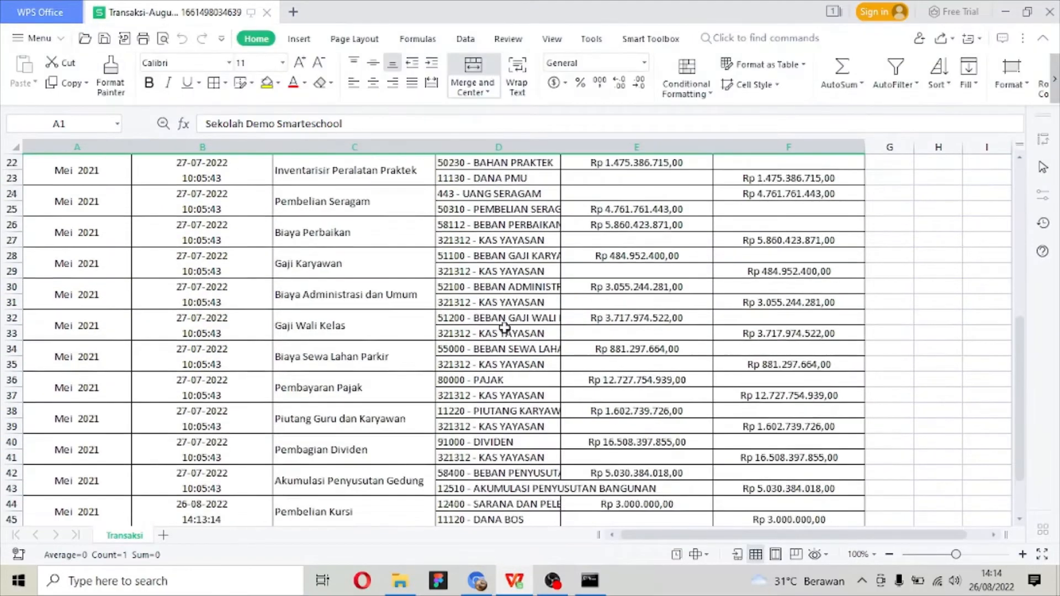
scroll(505, 328, "down", 1)
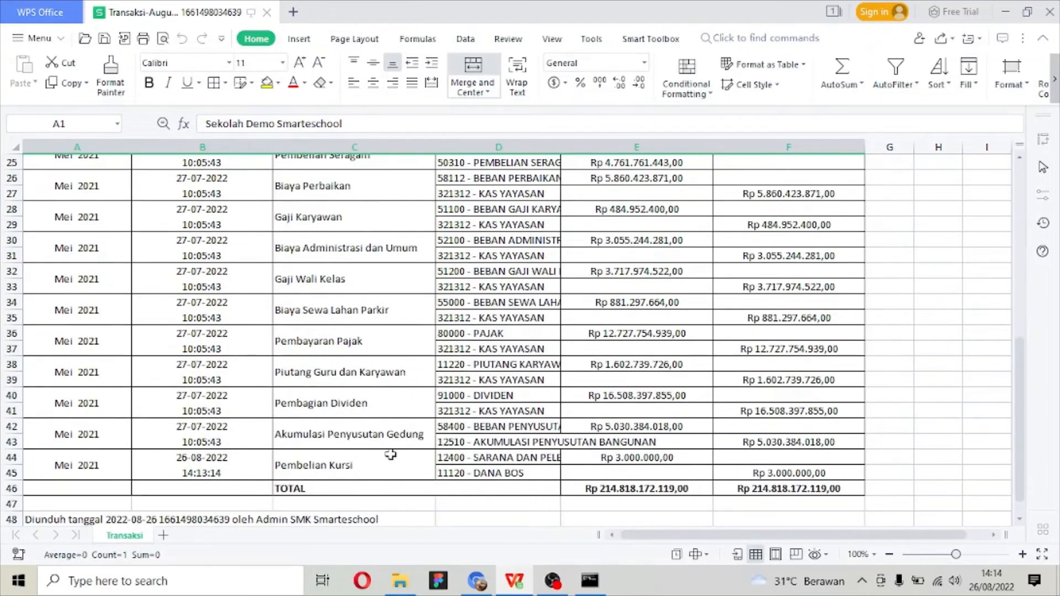
left_click(391, 454)
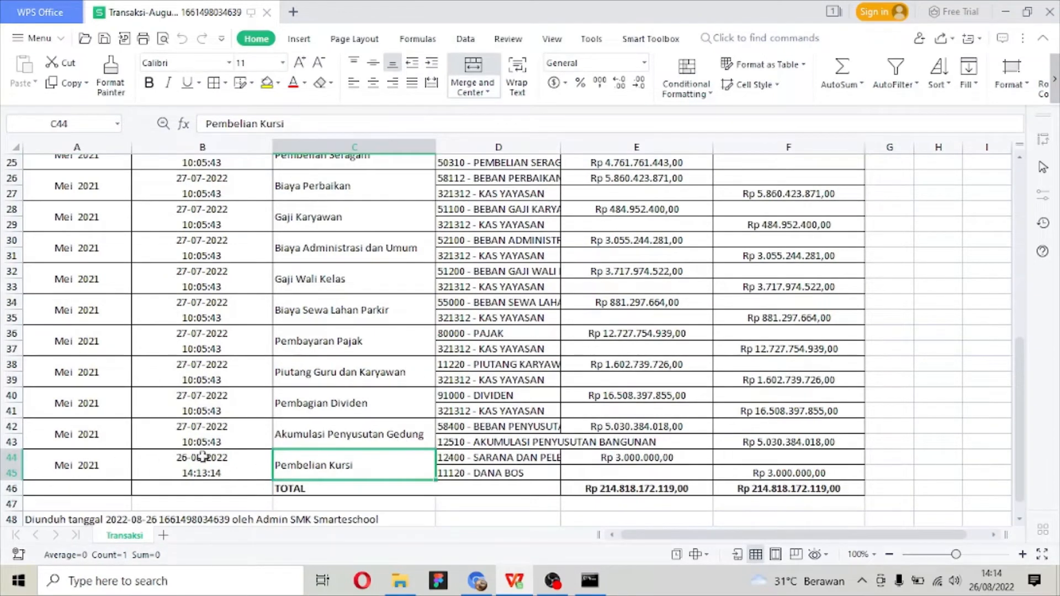
left_click(54, 474)
left_click(535, 463)
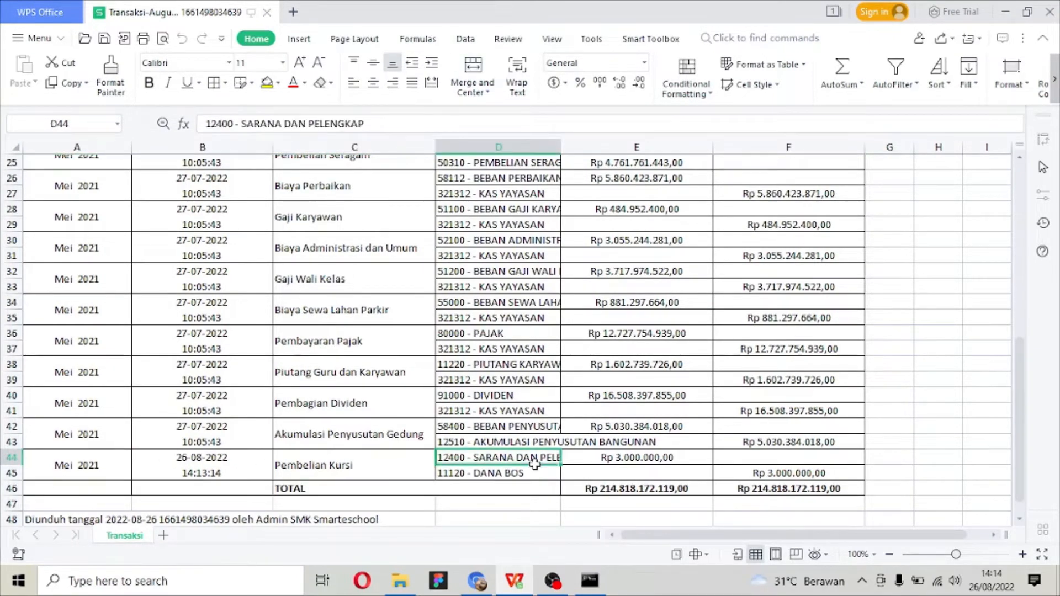
left_click(539, 470)
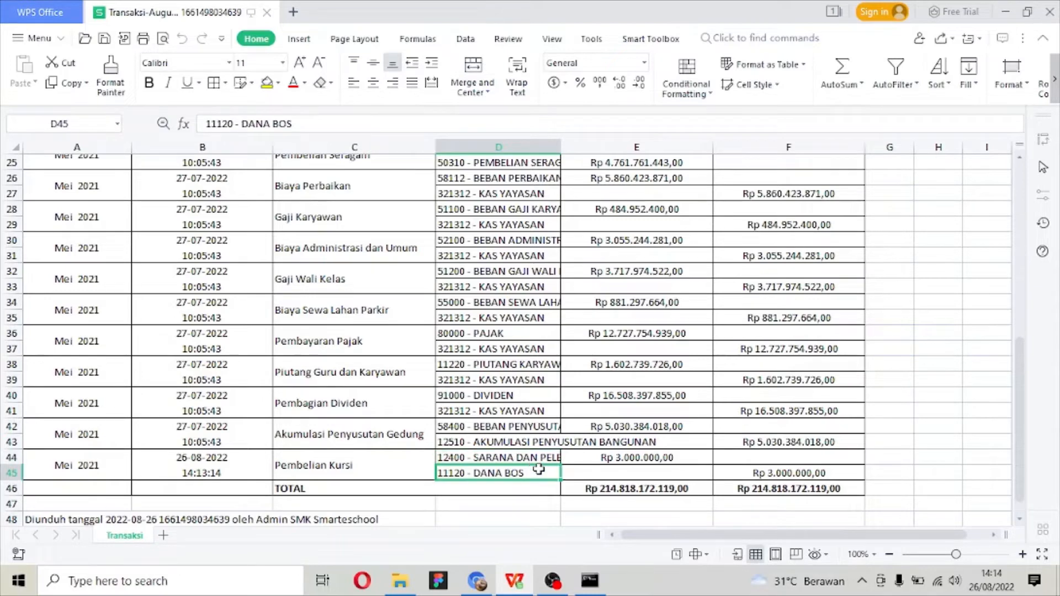
scroll(574, 386, "up", 8)
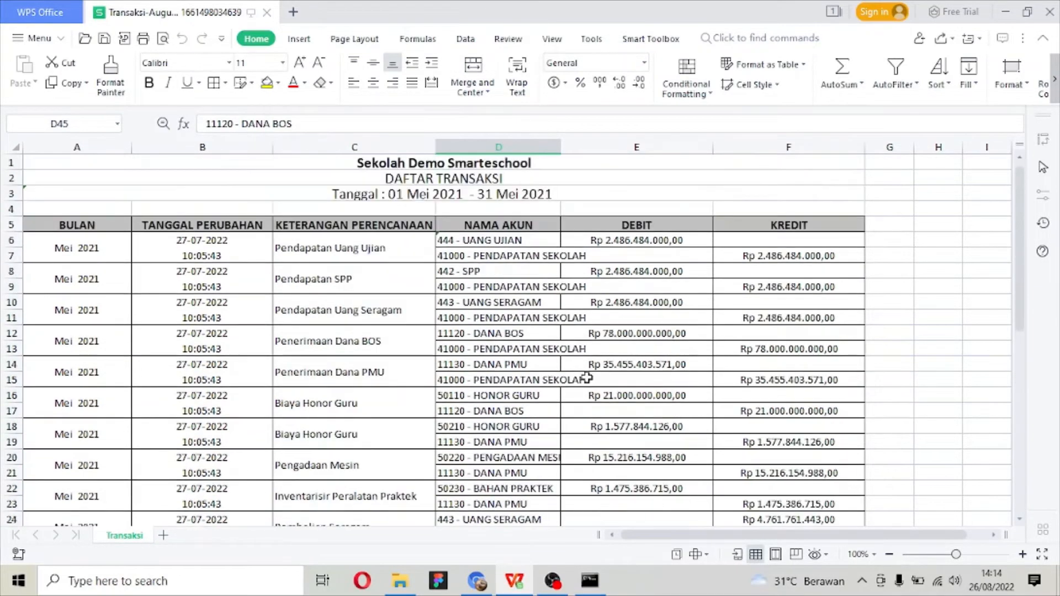
left_click(1049, 11)
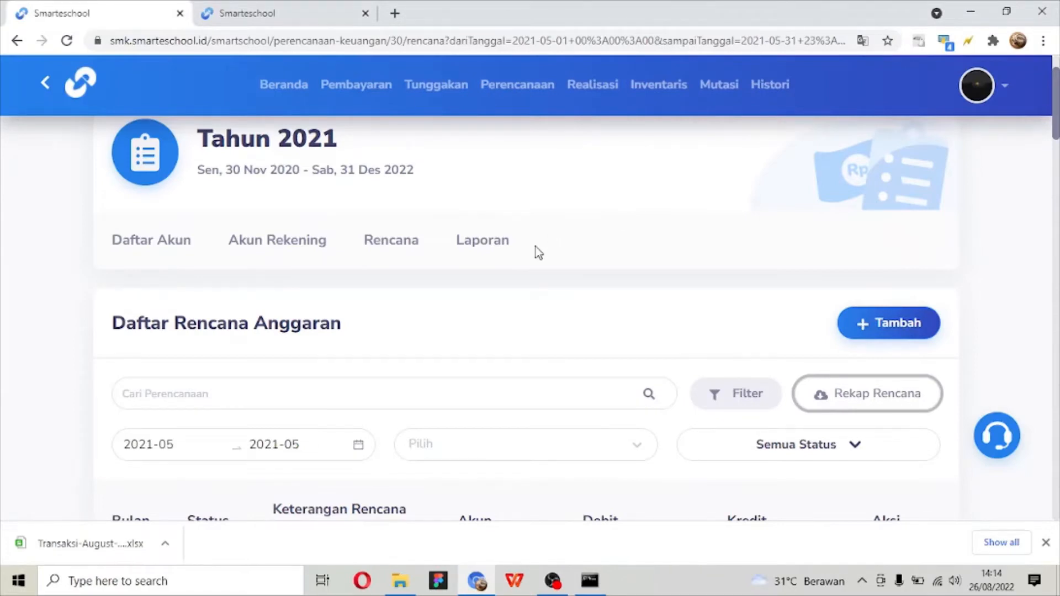
- Review the available reports in the plan's Laporan section and open the Jurnal Umum report
scroll(516, 269, "up", 2)
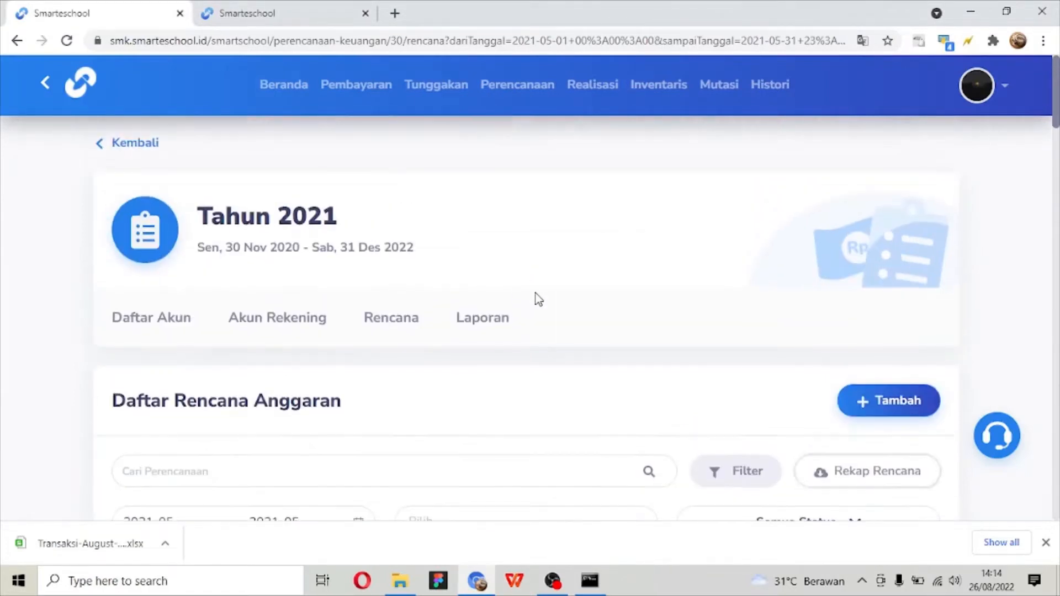
left_click(499, 323)
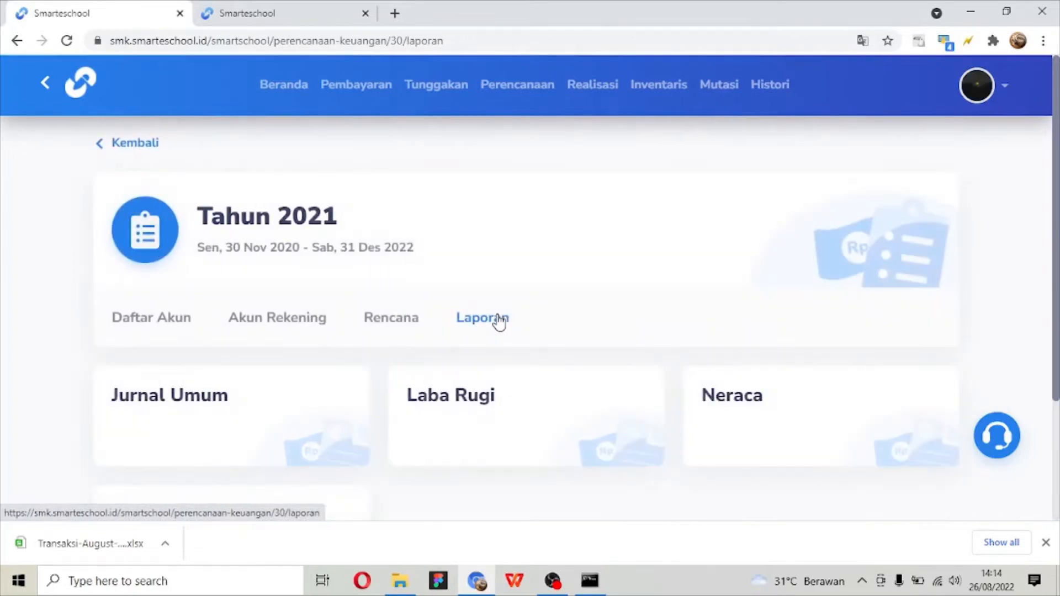
scroll(548, 238, "down", 3)
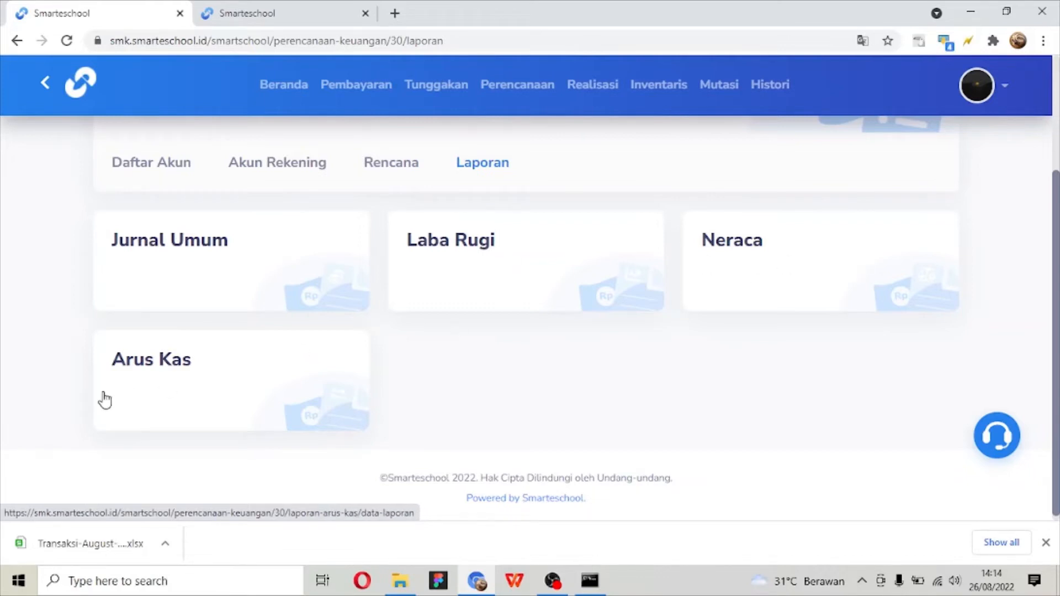
left_click(281, 277)
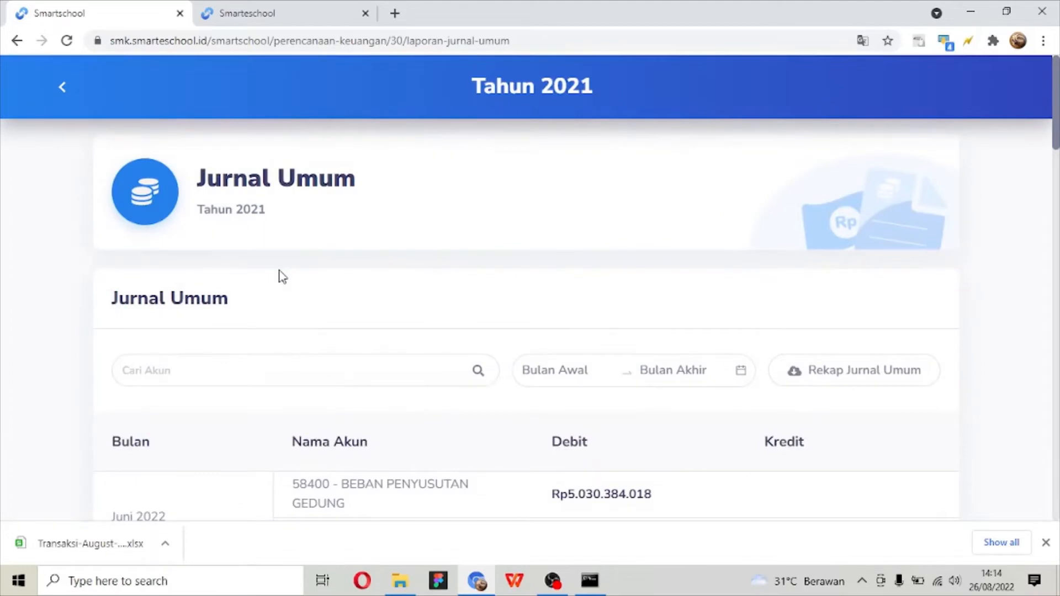
- Filter the Jurnal Umum report with both Bulan Awal and Bulan Akhir set to June 2021, and look through its entries
scroll(281, 276, "down", 4)
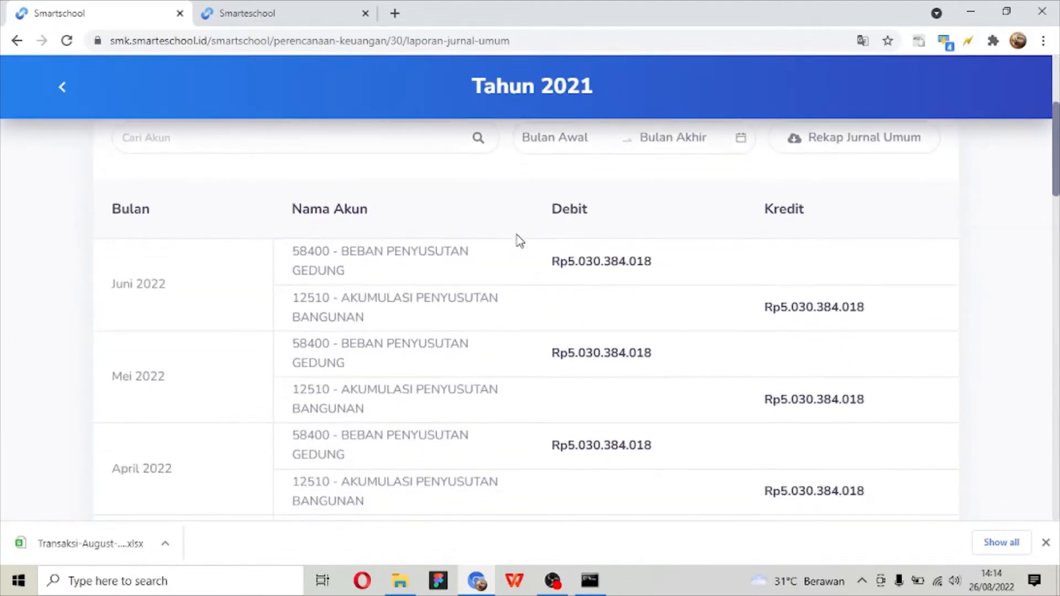
scroll(519, 241, "up", 2)
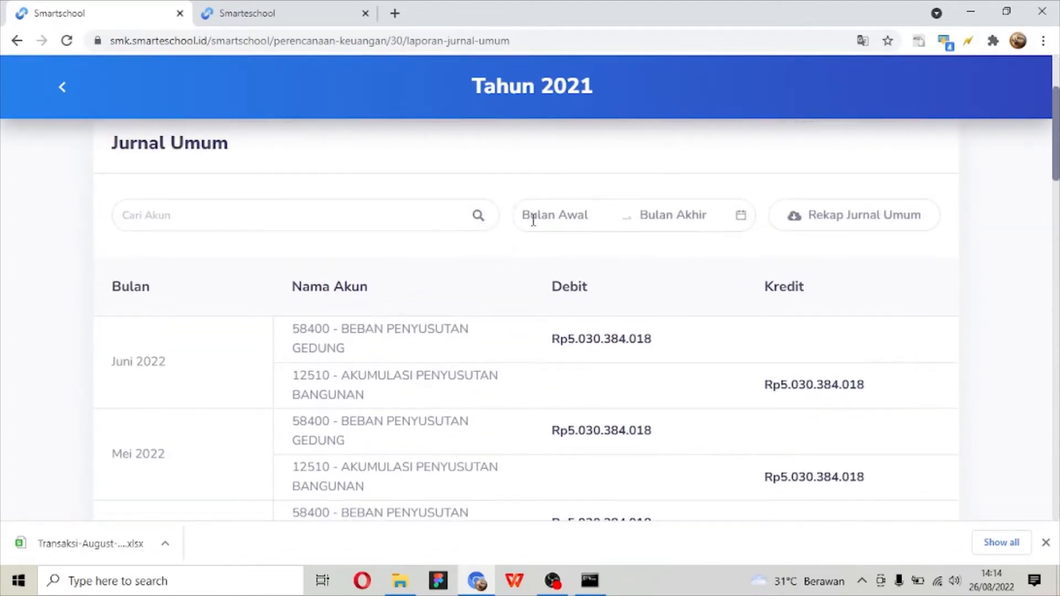
left_click(533, 220)
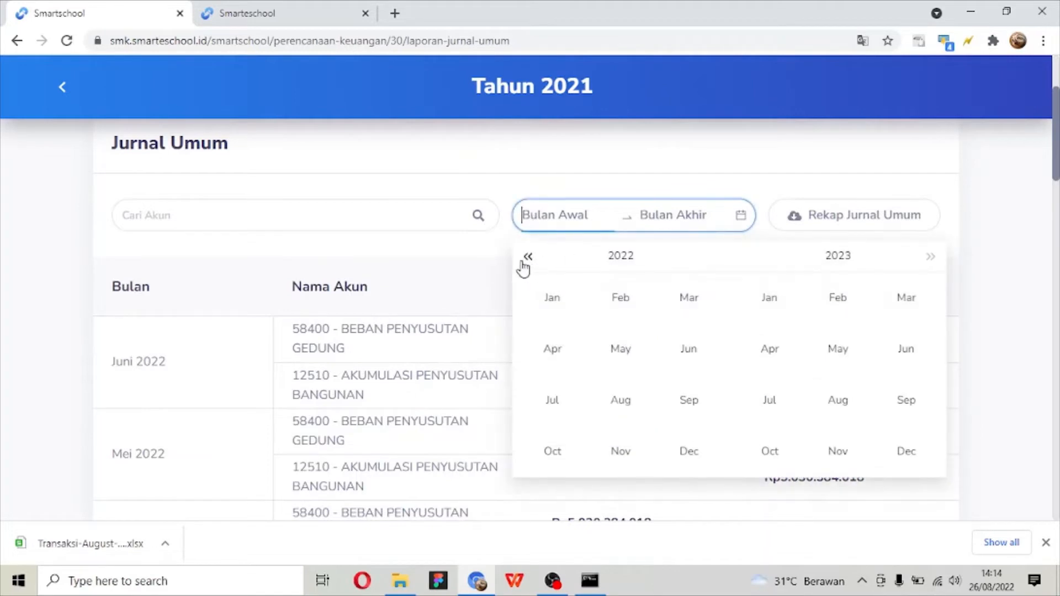
left_click(689, 350)
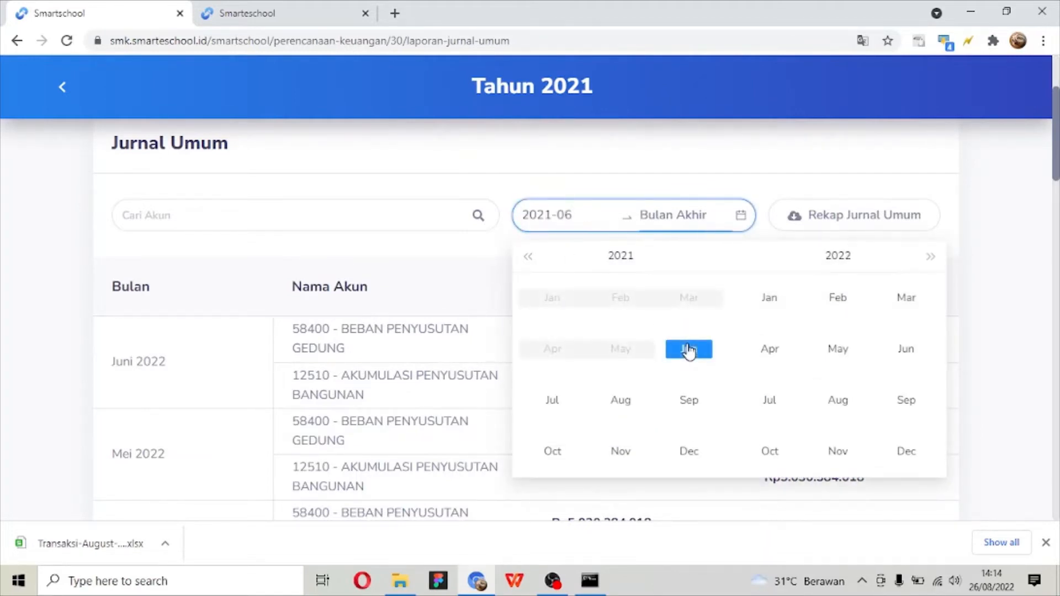
left_click(695, 348)
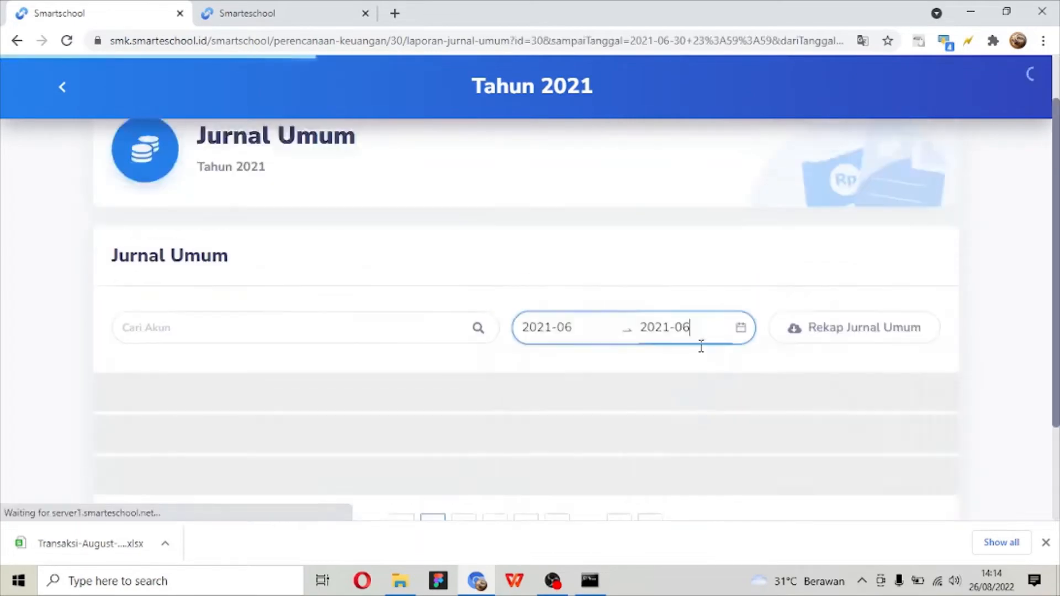
scroll(695, 343, "down", 10)
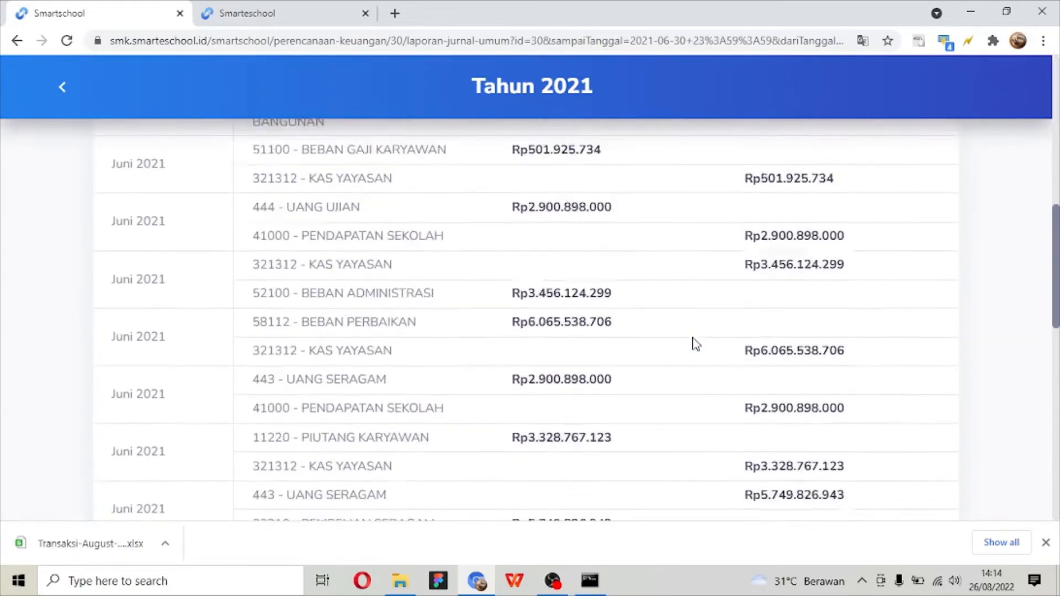
scroll(695, 344, "down", 6)
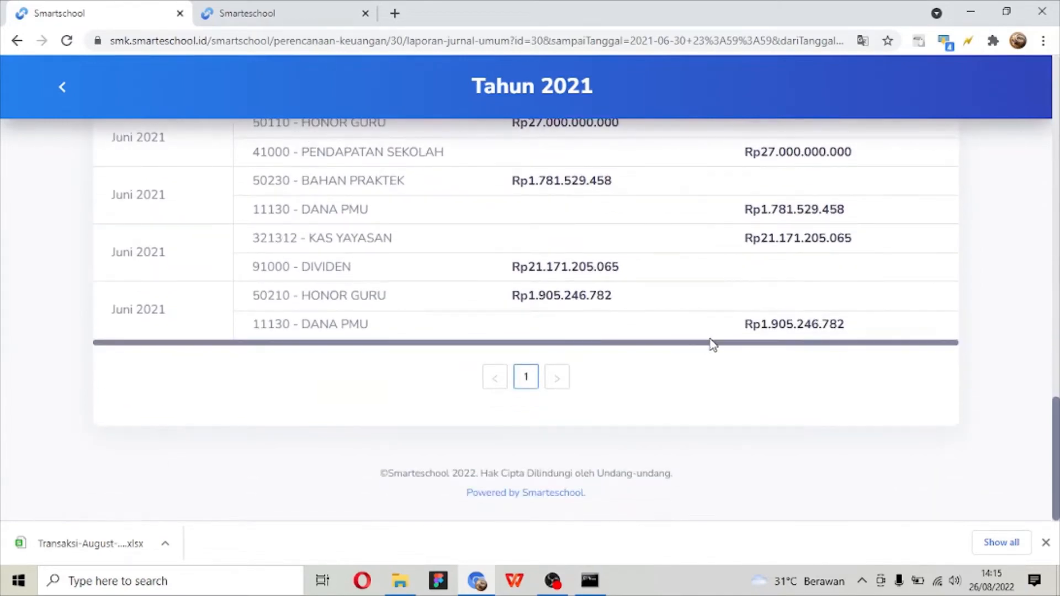
scroll(712, 344, "up", 15)
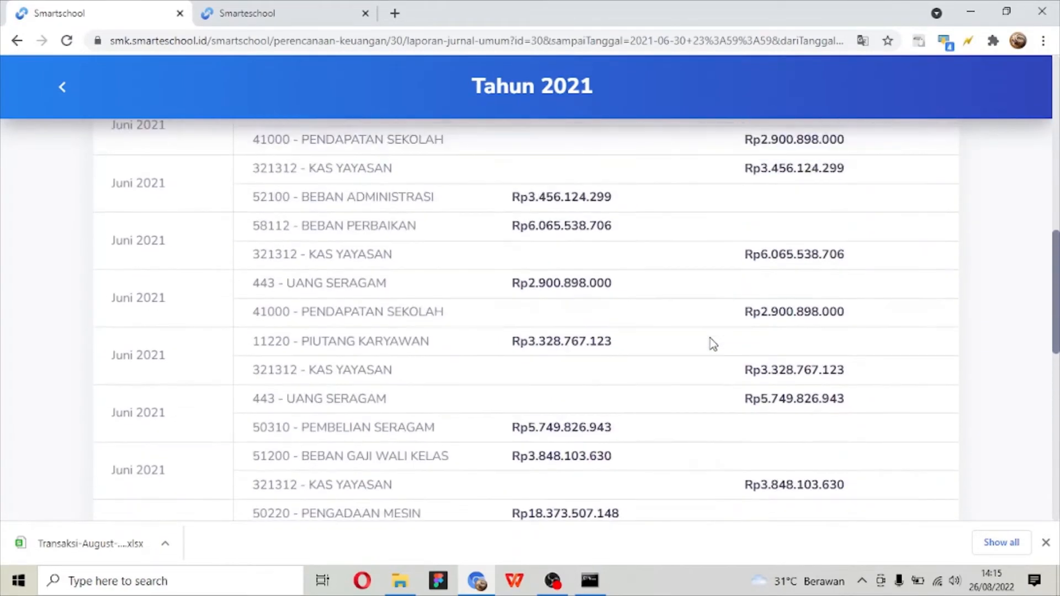
scroll(712, 344, "up", 12)
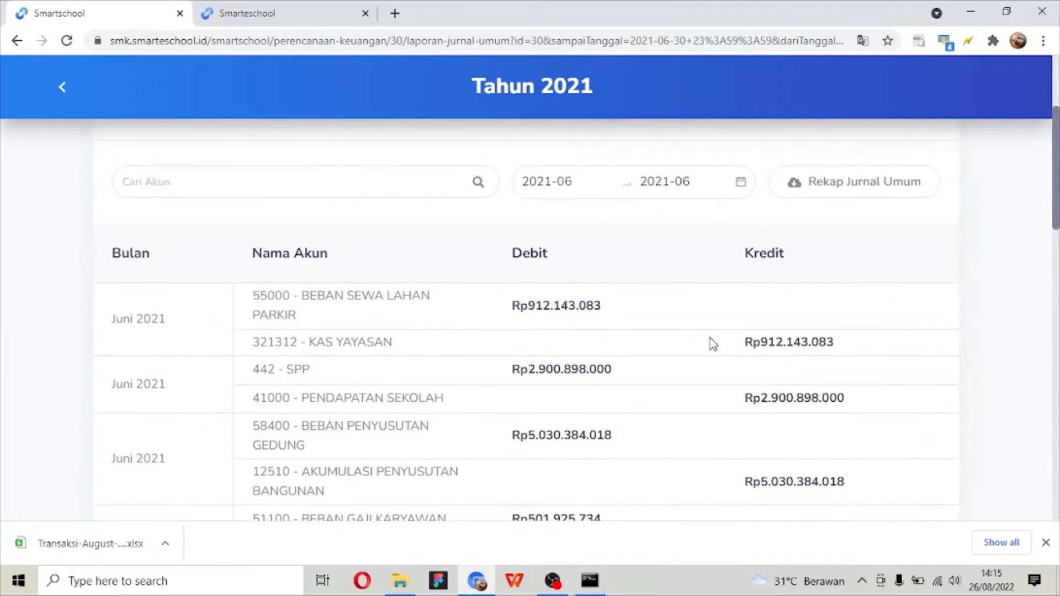
scroll(712, 344, "up", 4)
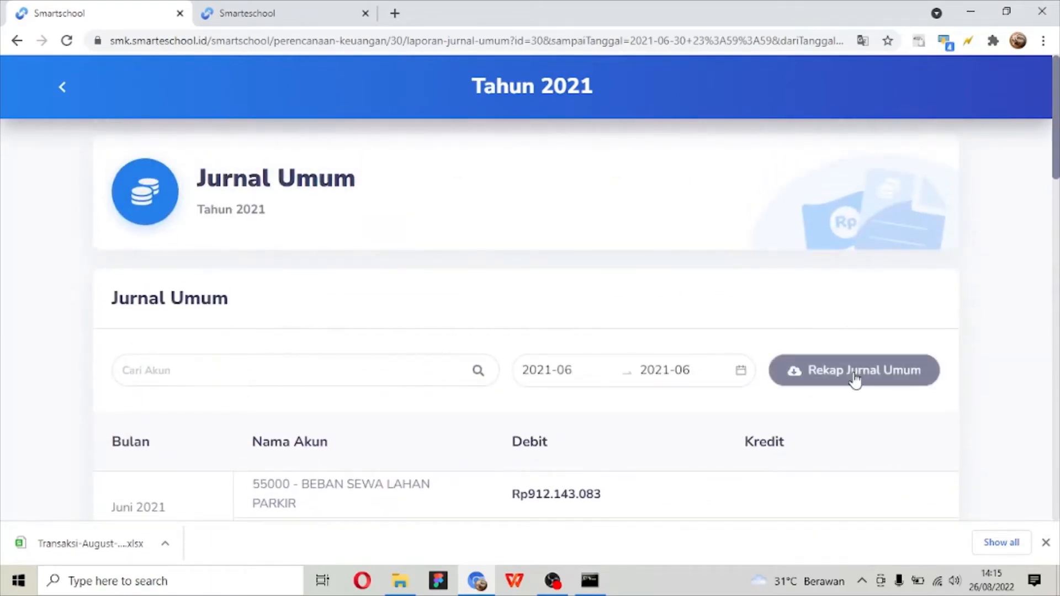
- Return to the Laporan section and open the Laba Rugi report
left_click(59, 89)
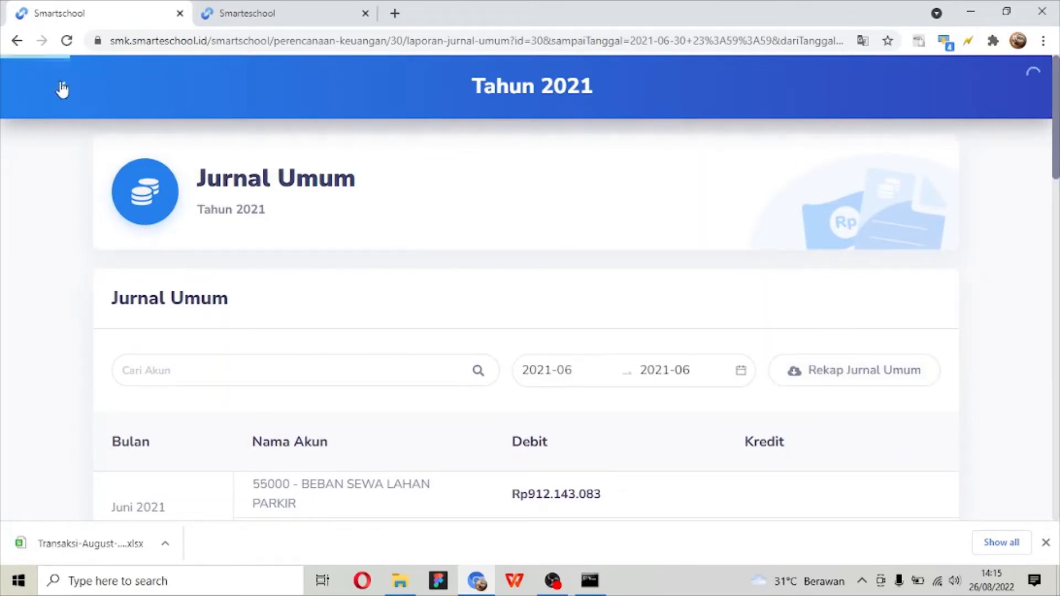
scroll(607, 354, "down", 3)
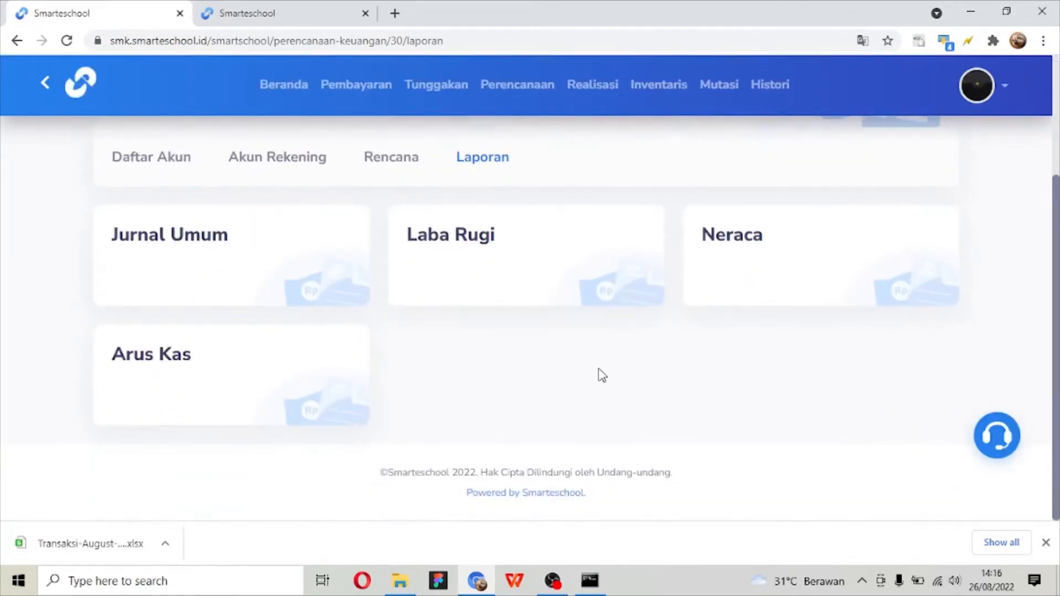
left_click(571, 301)
- Filter the Laba Rugi report with both Bulan Awal and Bulan Akhir set to June 2021, and look through its account amounts
scroll(570, 298, "down", 4)
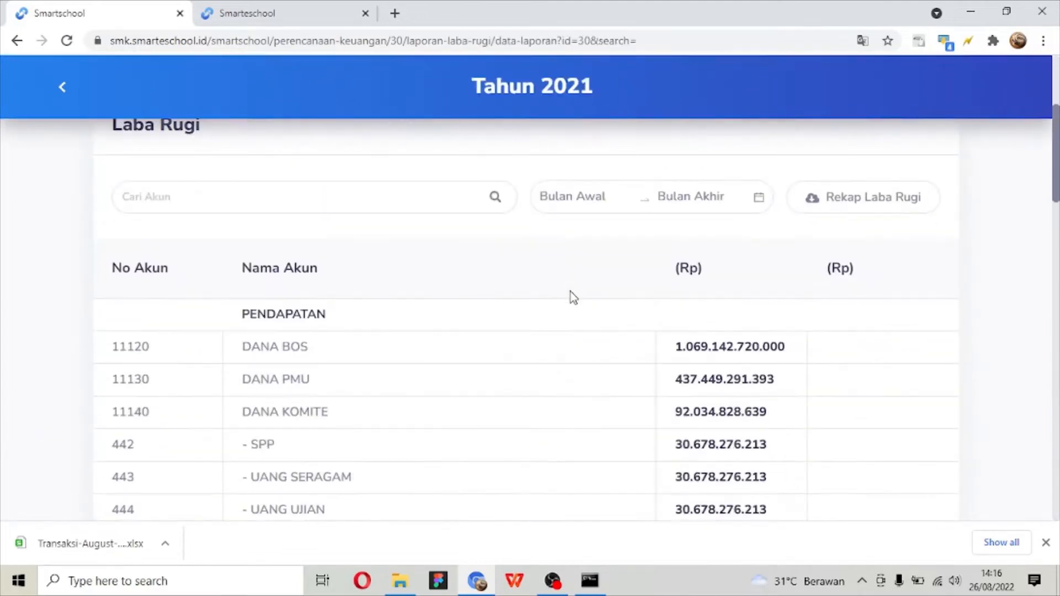
left_click(607, 203)
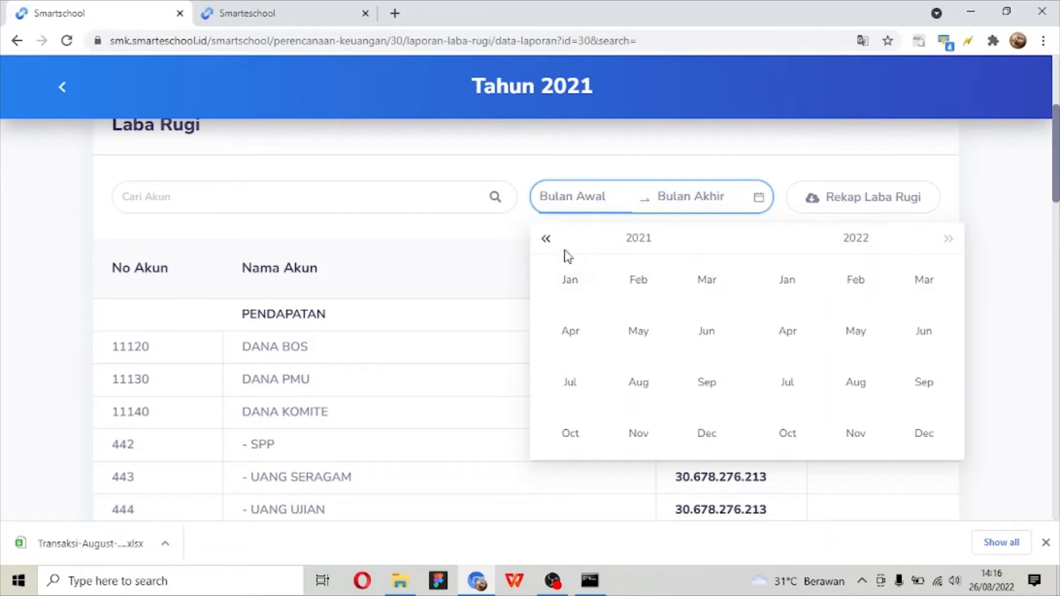
left_click(700, 334)
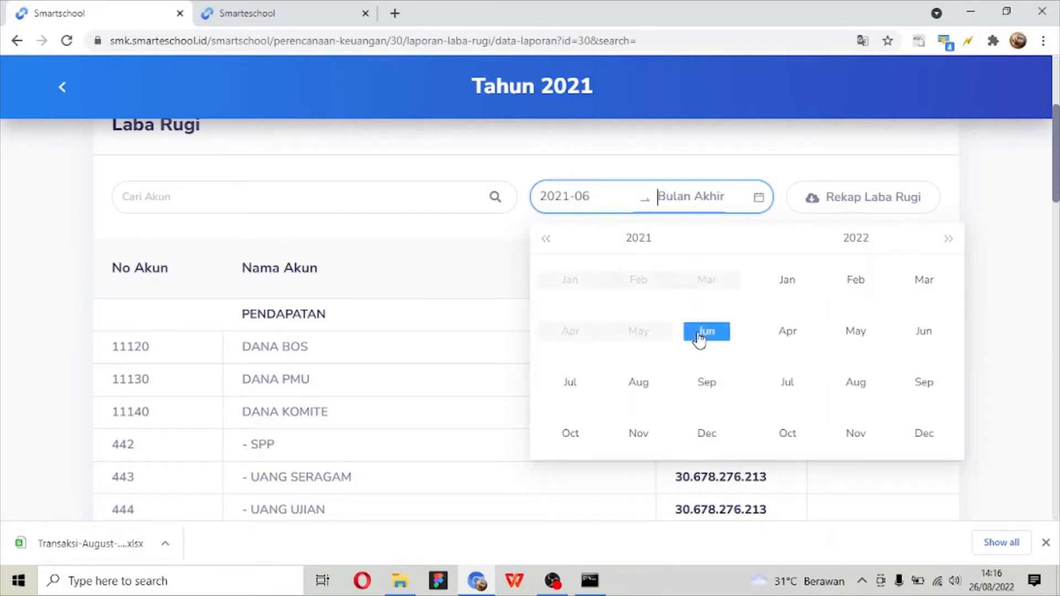
left_click(699, 336)
scroll(699, 338, "down", 5)
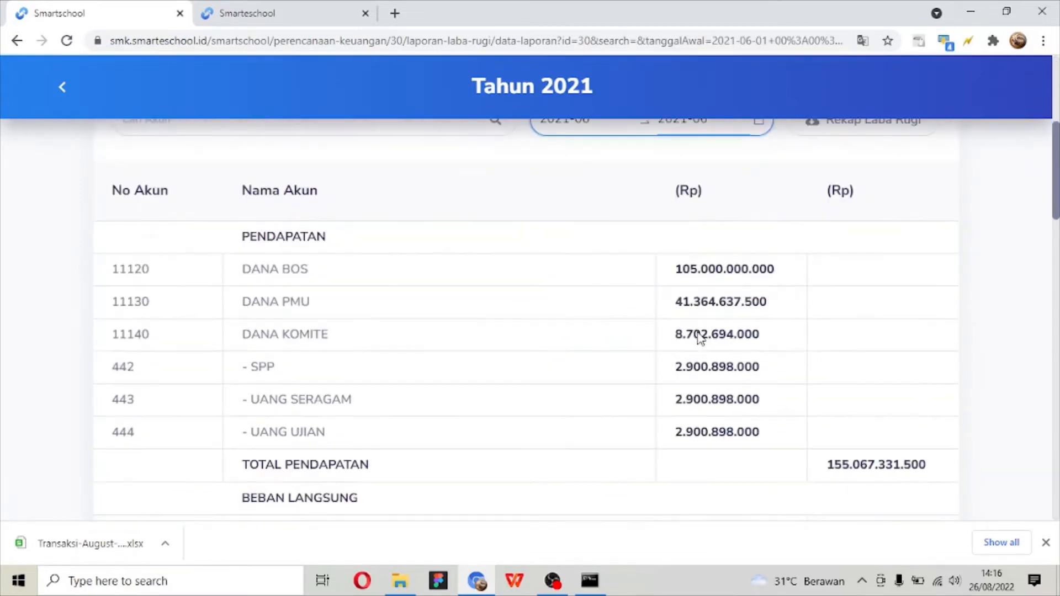
scroll(698, 332, "up", 3)
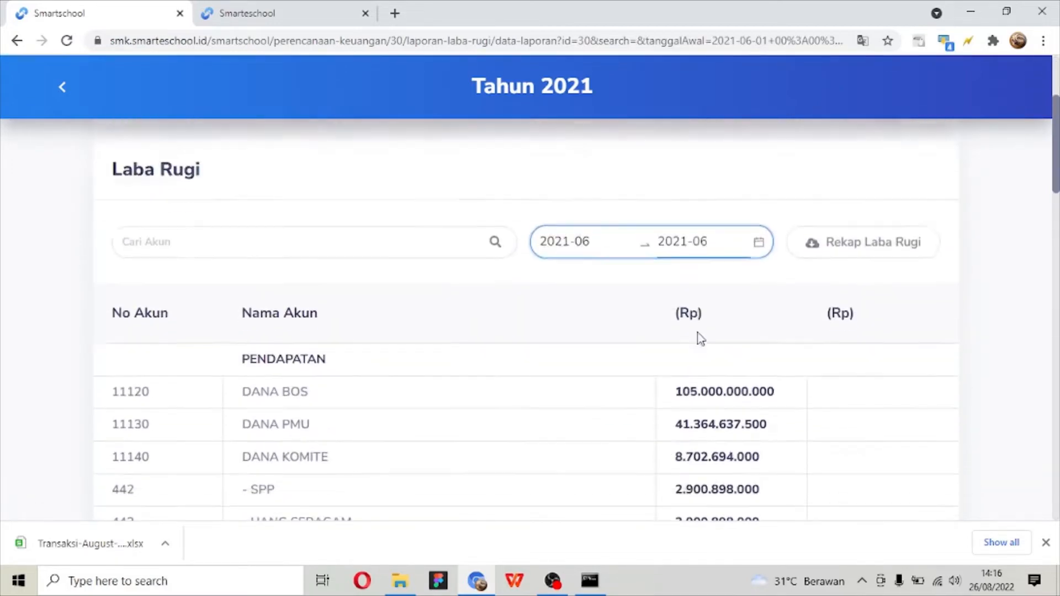
scroll(699, 334, "down", 10)
scroll(699, 337, "down", 18)
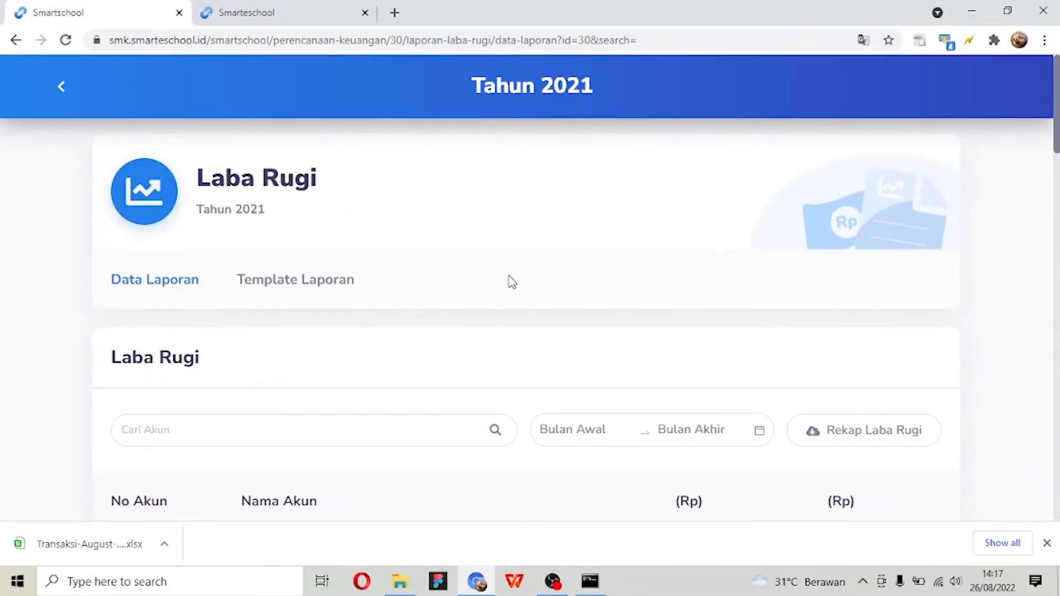
- Open the Laba Rugi report's Template Laporan, look over its first account categories, and show the options available for the PENDAPATAN category
left_click(334, 293)
scroll(333, 292, "down", 4)
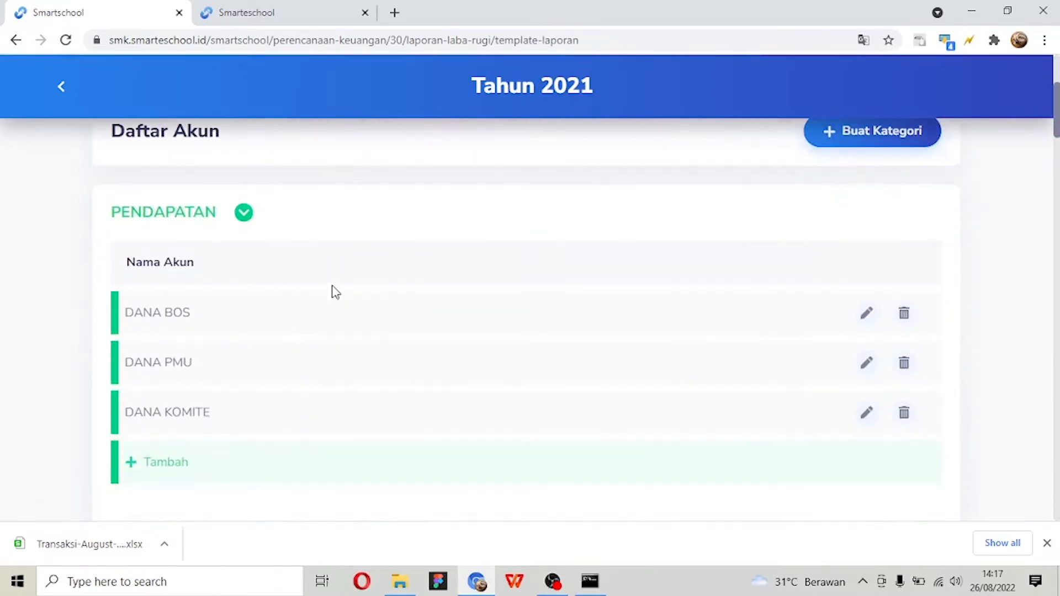
scroll(814, 207, "down", 7)
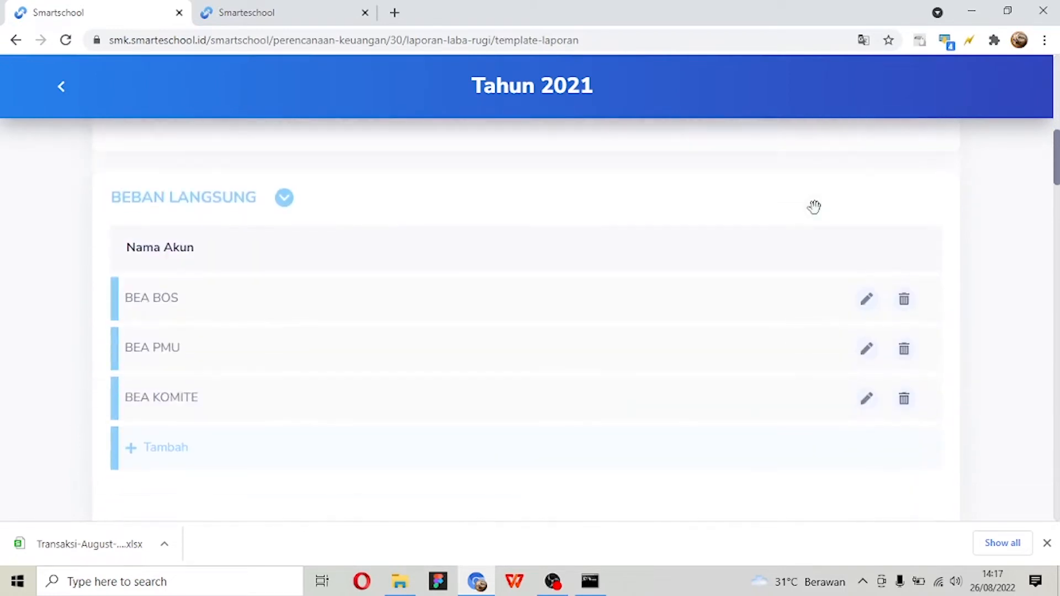
scroll(268, 265, "up", 7)
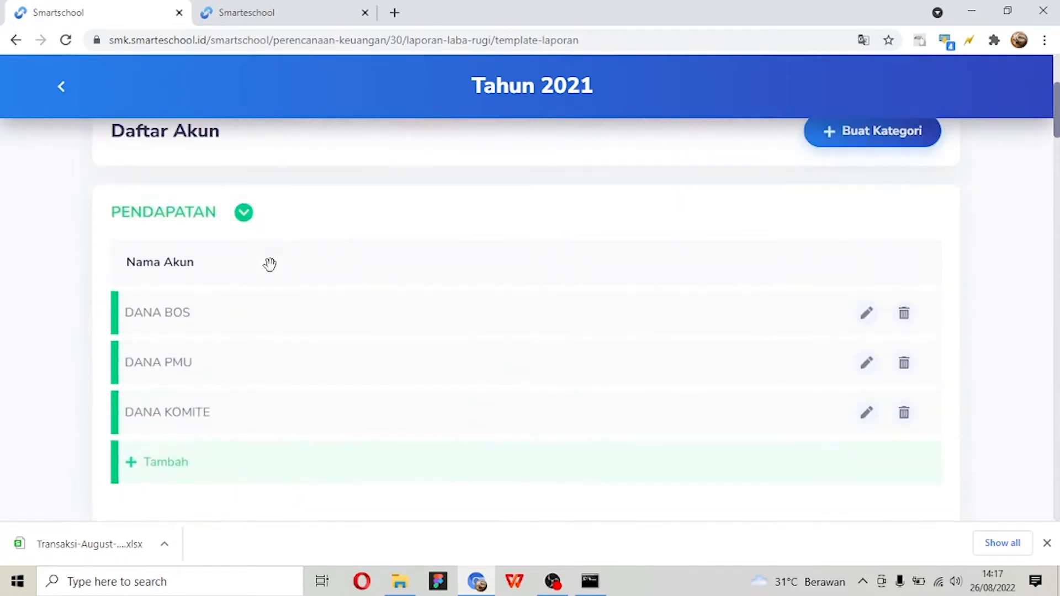
left_click(243, 217)
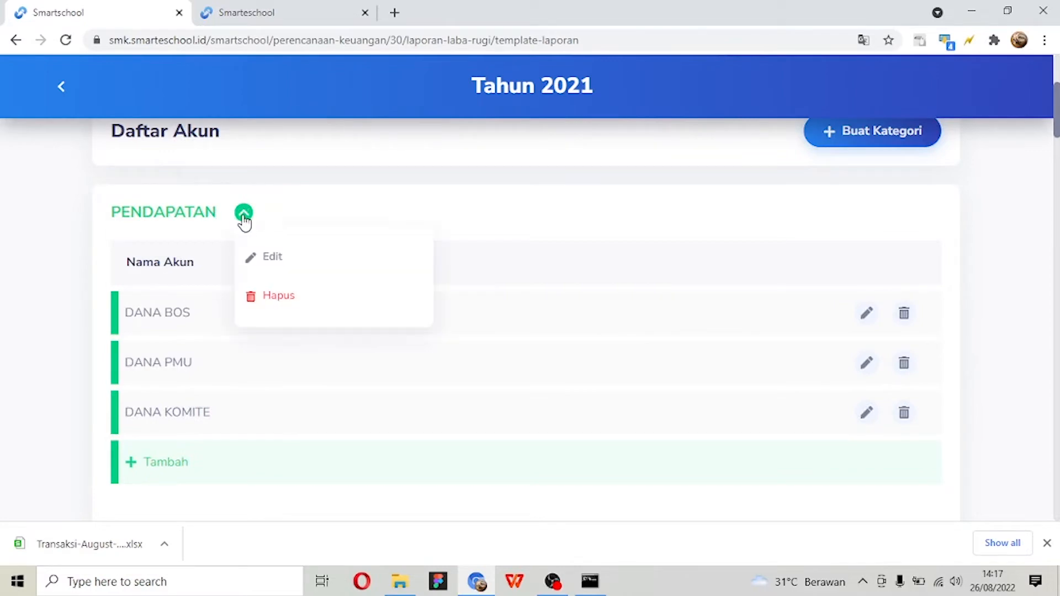
- Examine the remaining account categories and Rumus formulas throughout the Laba Rugi template, then return to its Daftar Akun heading
scroll(245, 223, "down", 4)
scroll(260, 289, "down", 8)
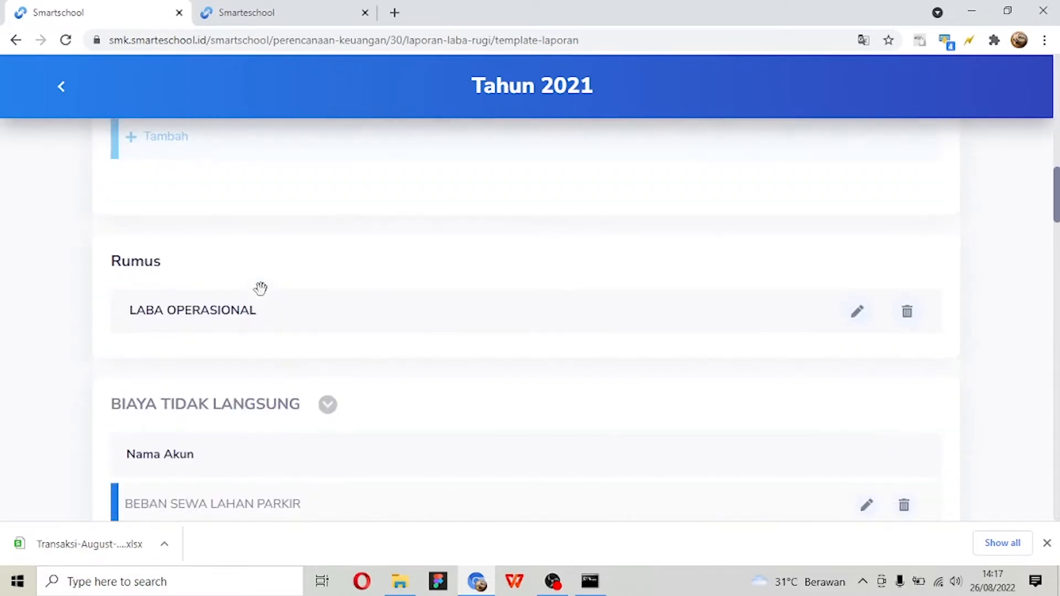
scroll(303, 364, "down", 1)
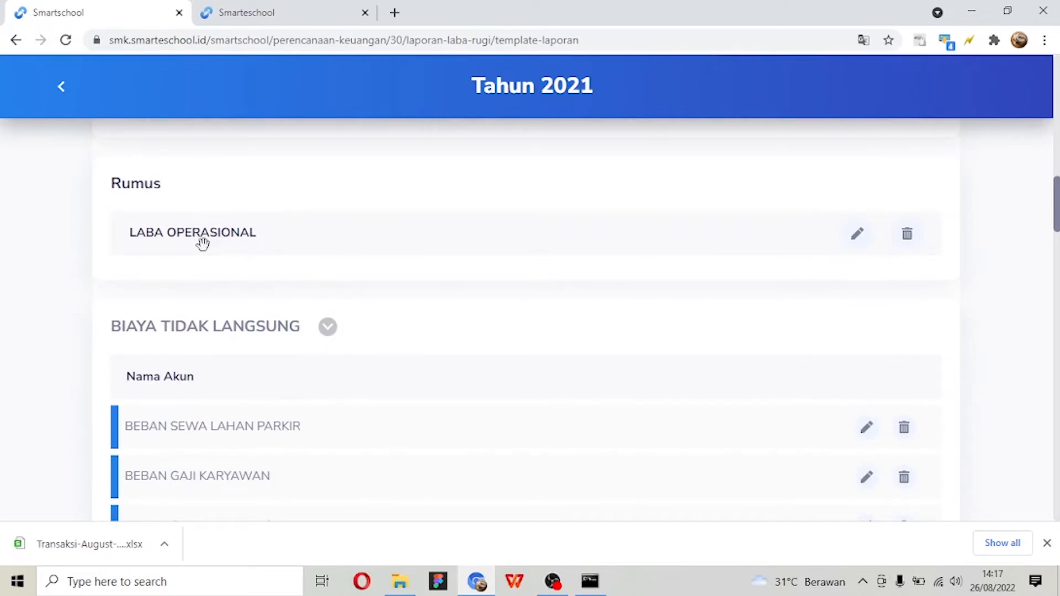
scroll(277, 236, "down", 10)
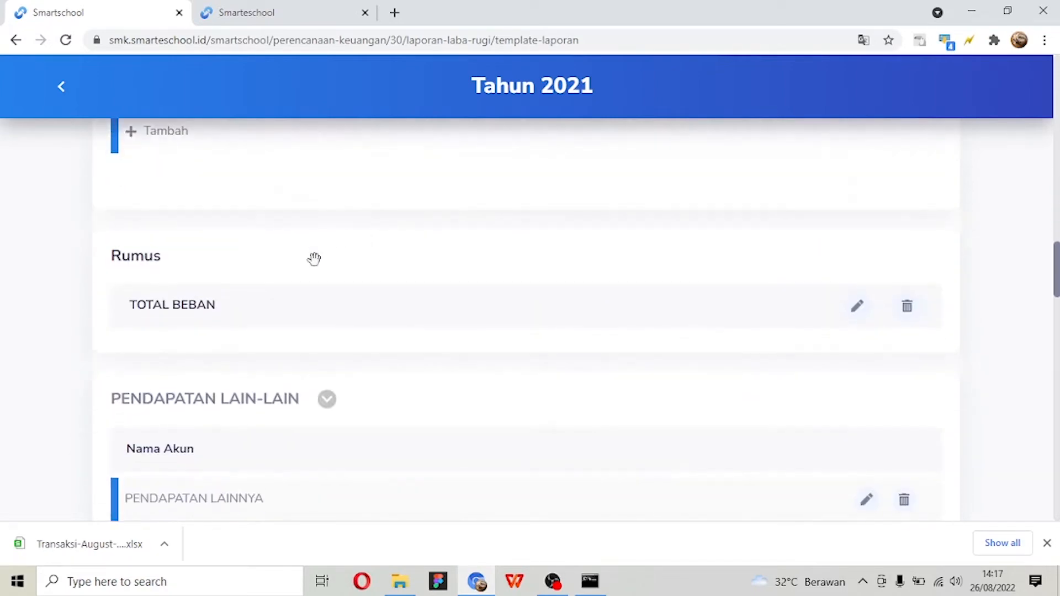
scroll(357, 254, "down", 3)
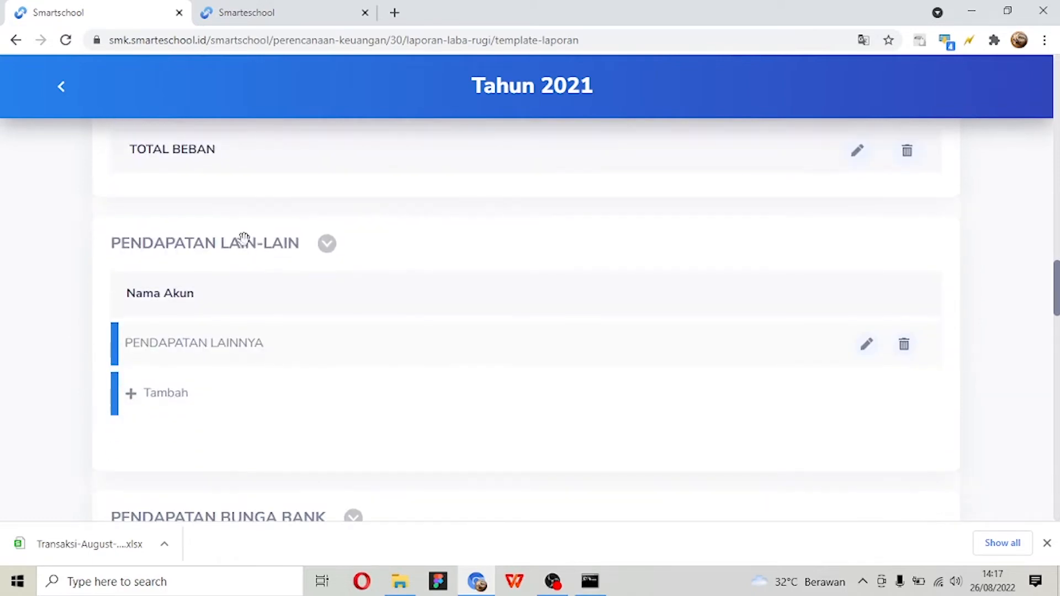
scroll(253, 229, "down", 3)
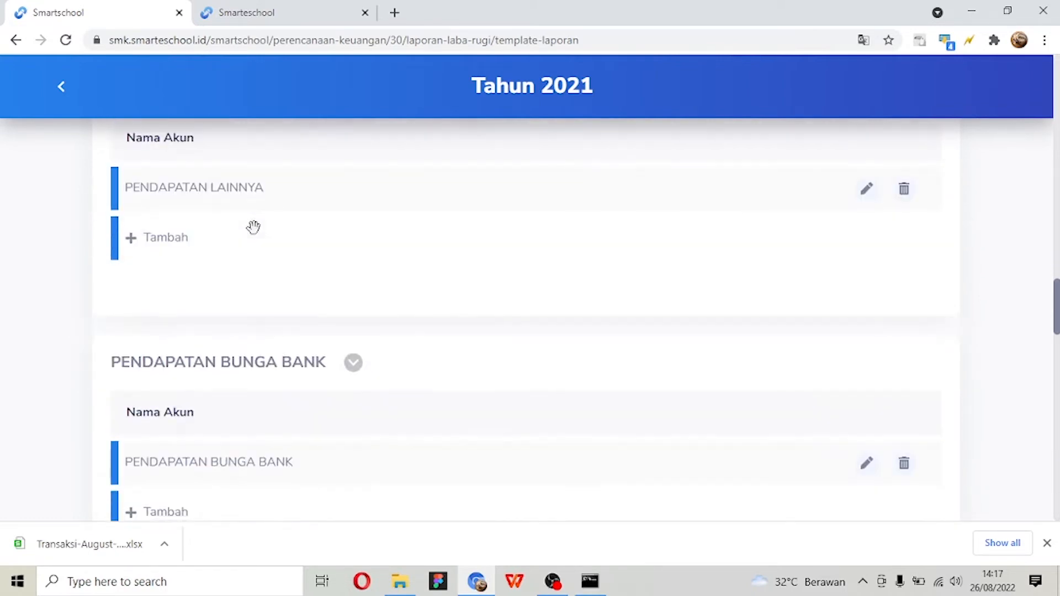
scroll(253, 227, "up", 2)
scroll(254, 227, "down", 6)
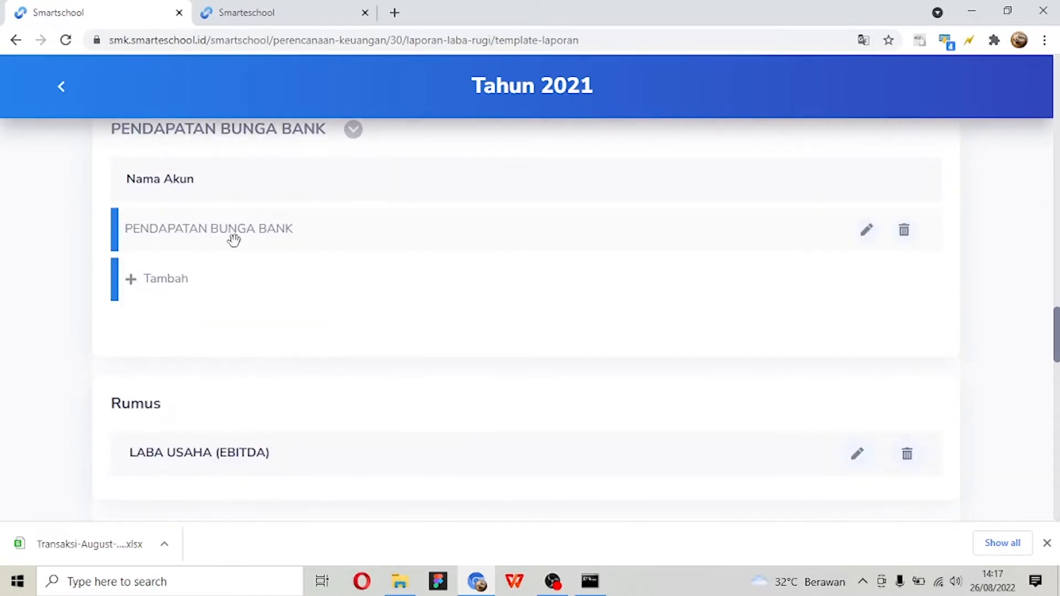
scroll(232, 236, "down", 9)
scroll(233, 237, "up", 4)
scroll(234, 240, "down", 6)
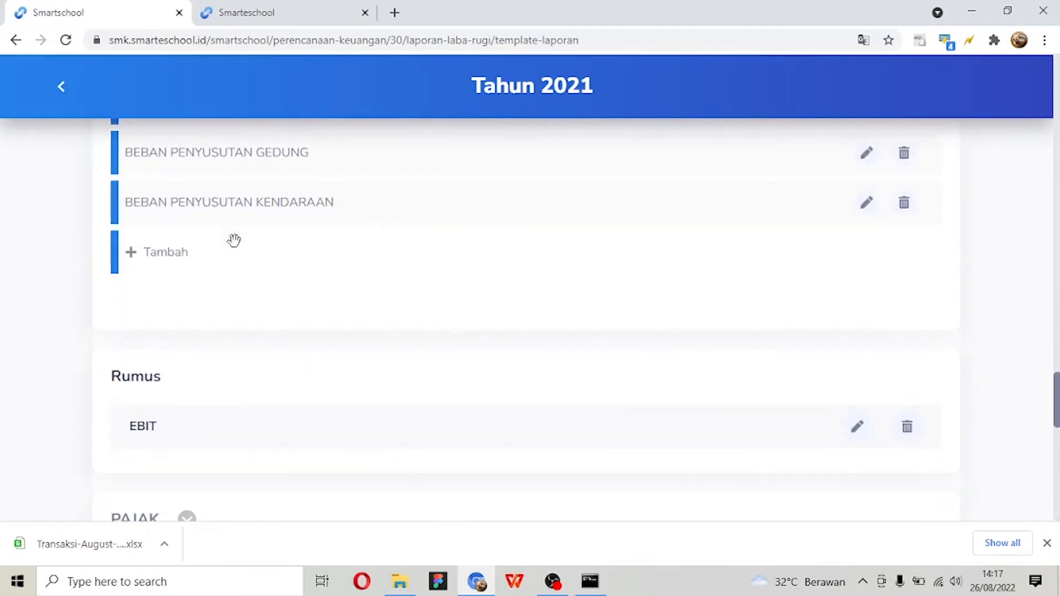
scroll(236, 241, "up", 7)
scroll(237, 243, "down", 7)
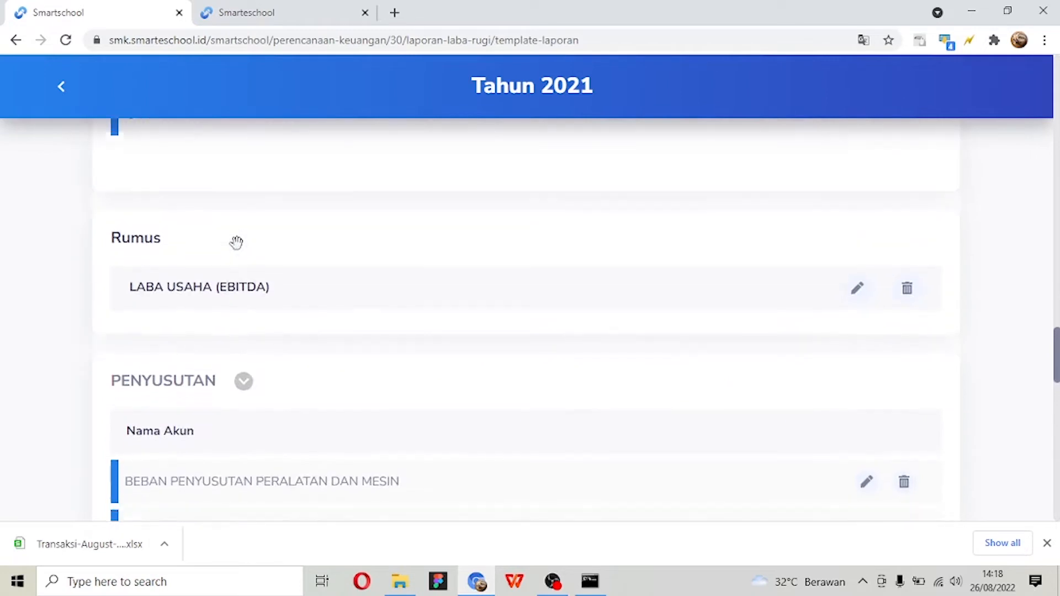
scroll(238, 252, "down", 4)
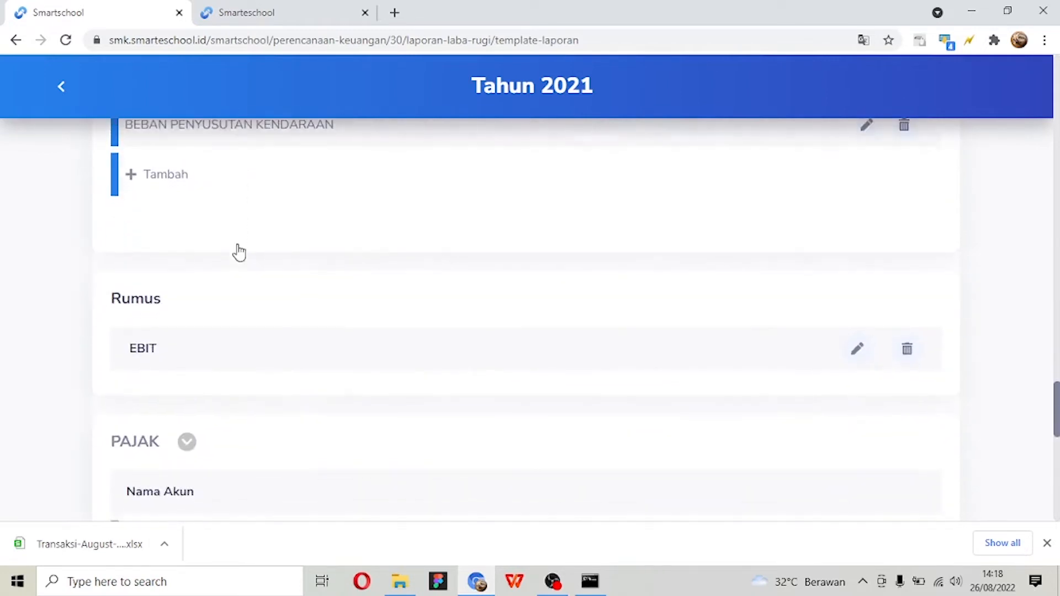
scroll(239, 249, "down", 7)
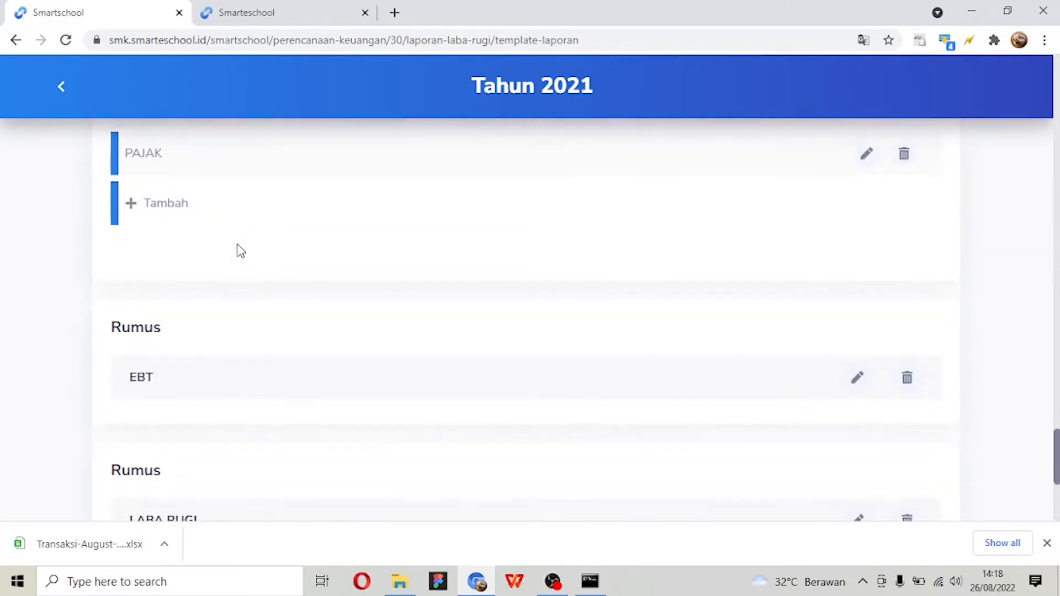
scroll(236, 243, "down", 3)
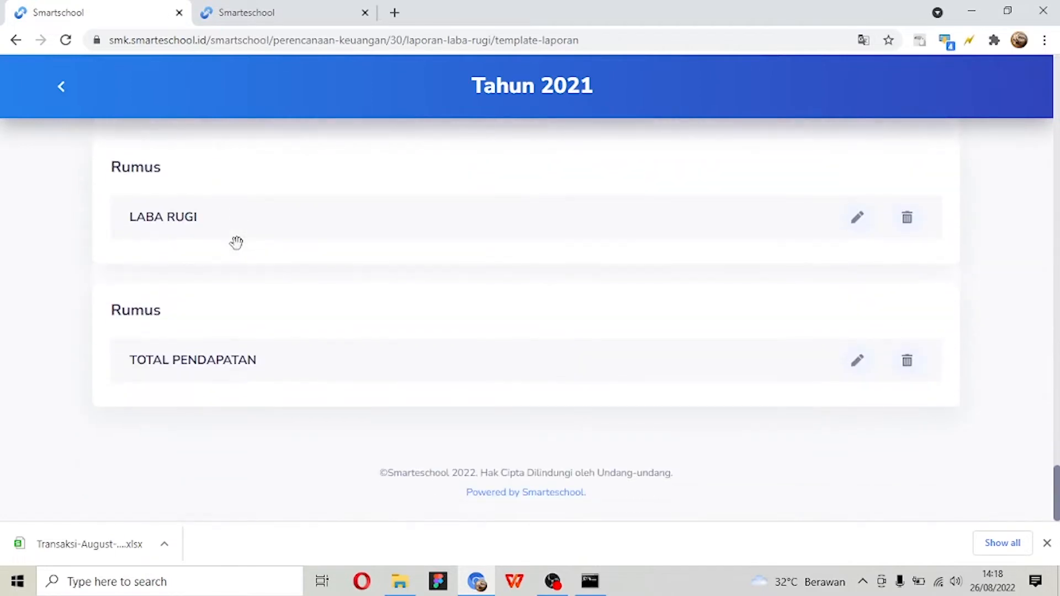
scroll(327, 369, "up", 20)
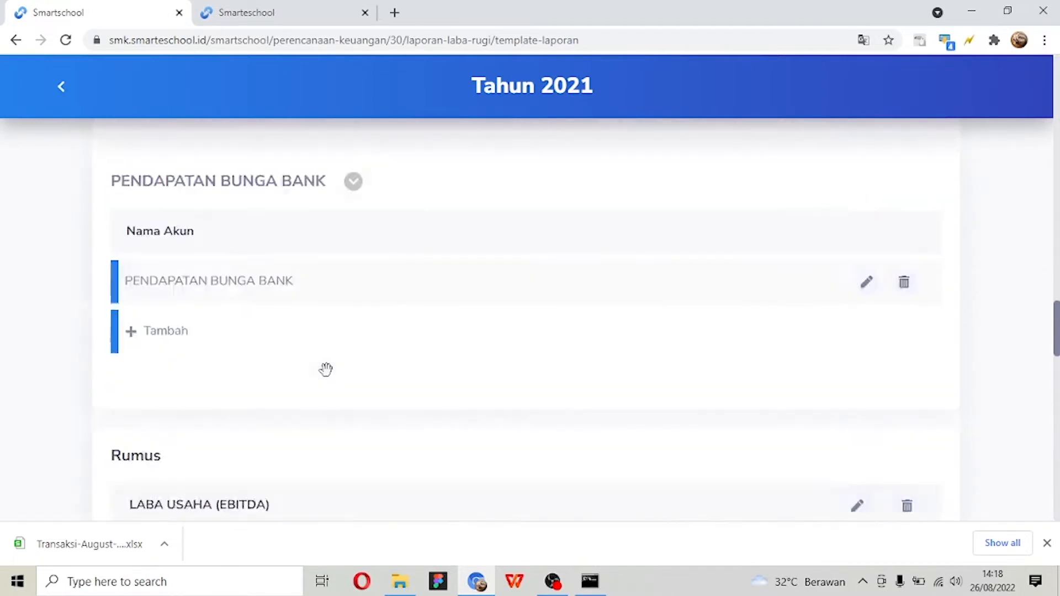
scroll(326, 369, "up", 10)
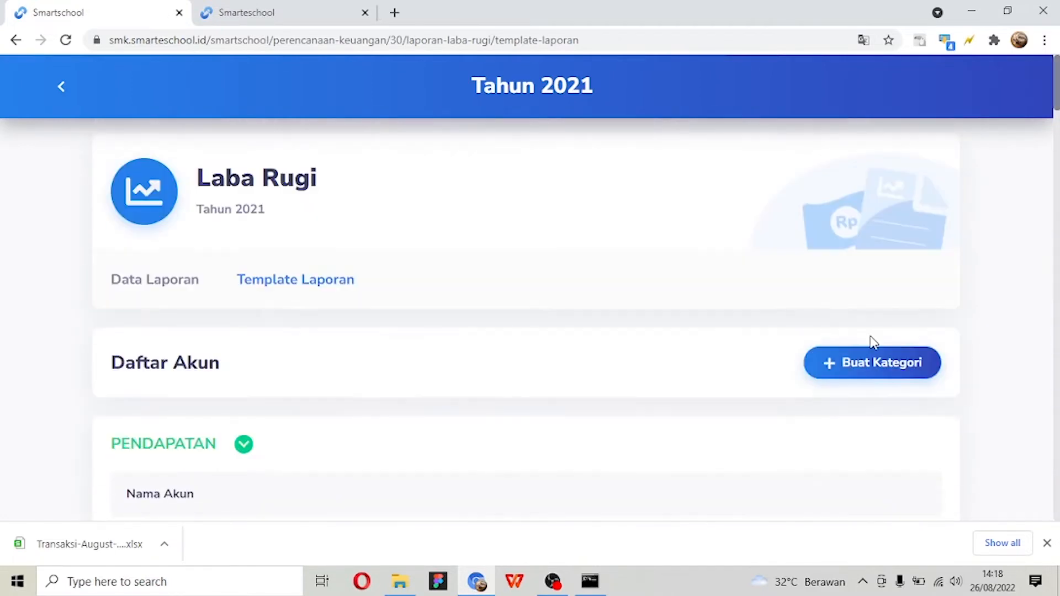
- Start a new category in the Laba Rugi template, named PENDAPATAN LAINNYA with the Kategori option Lainnya
left_click(887, 362)
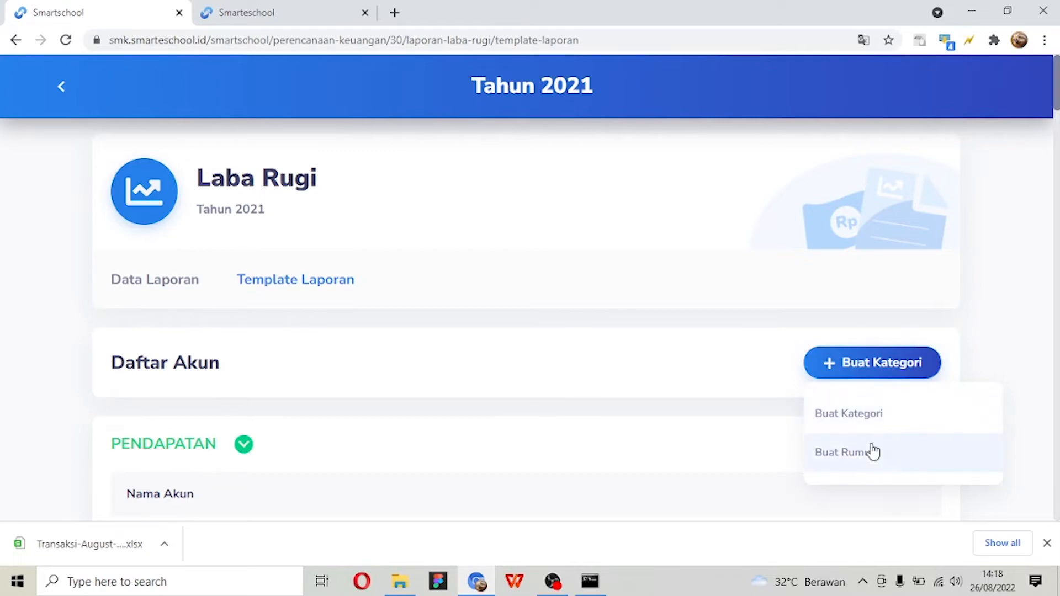
left_click(879, 417)
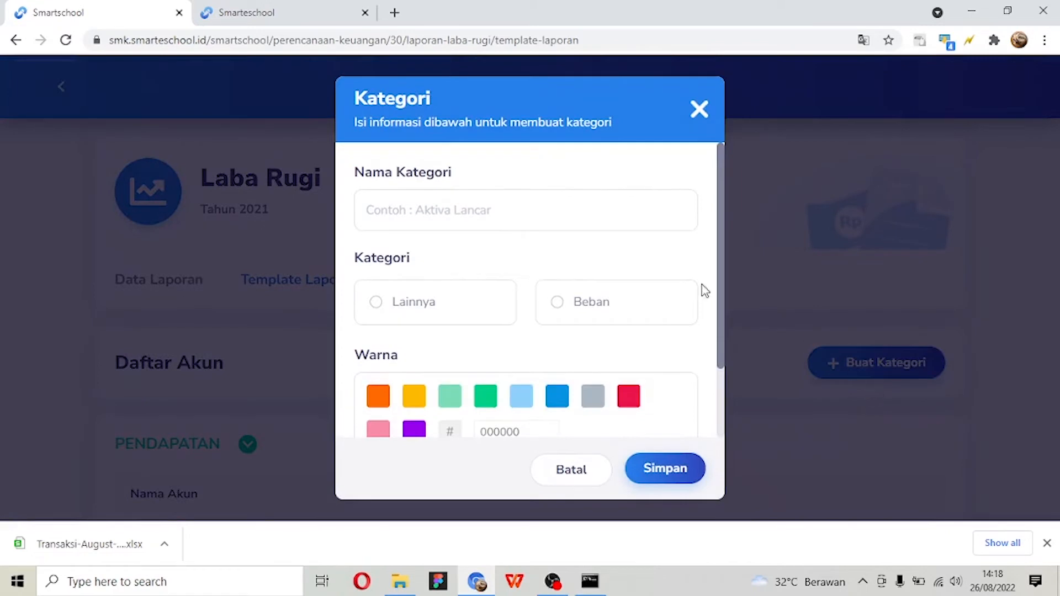
left_click(548, 194)
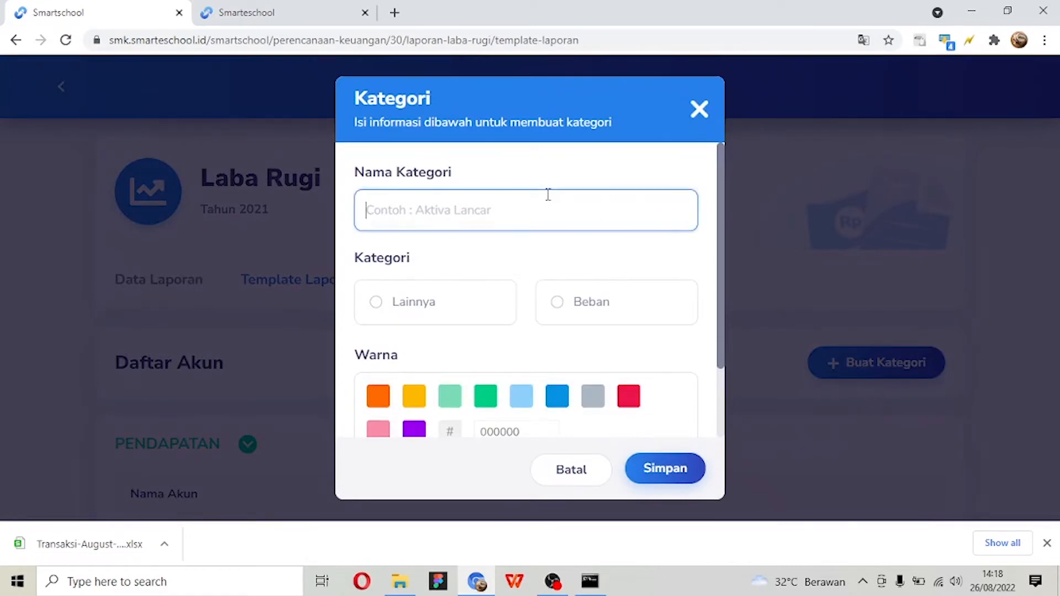
type("PENDAPATAN LAI")
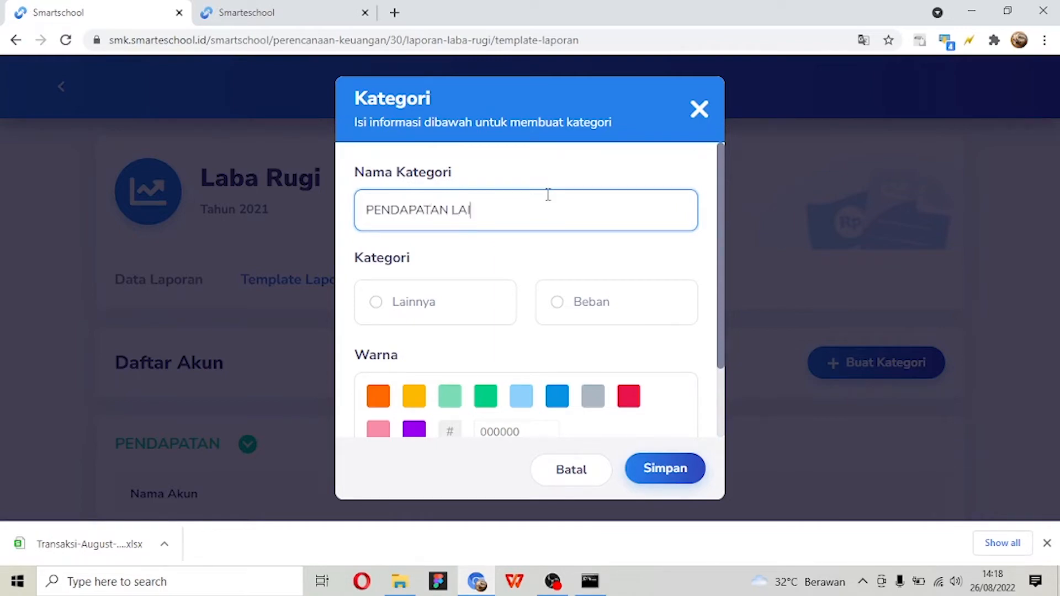
type("NNYA")
left_click(456, 329)
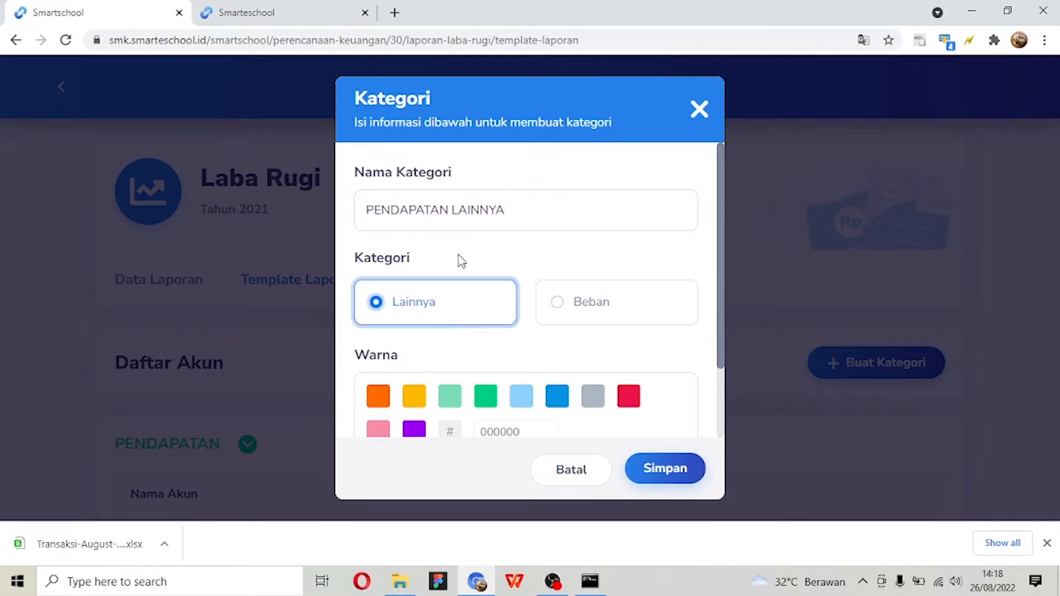
triple_click(433, 210)
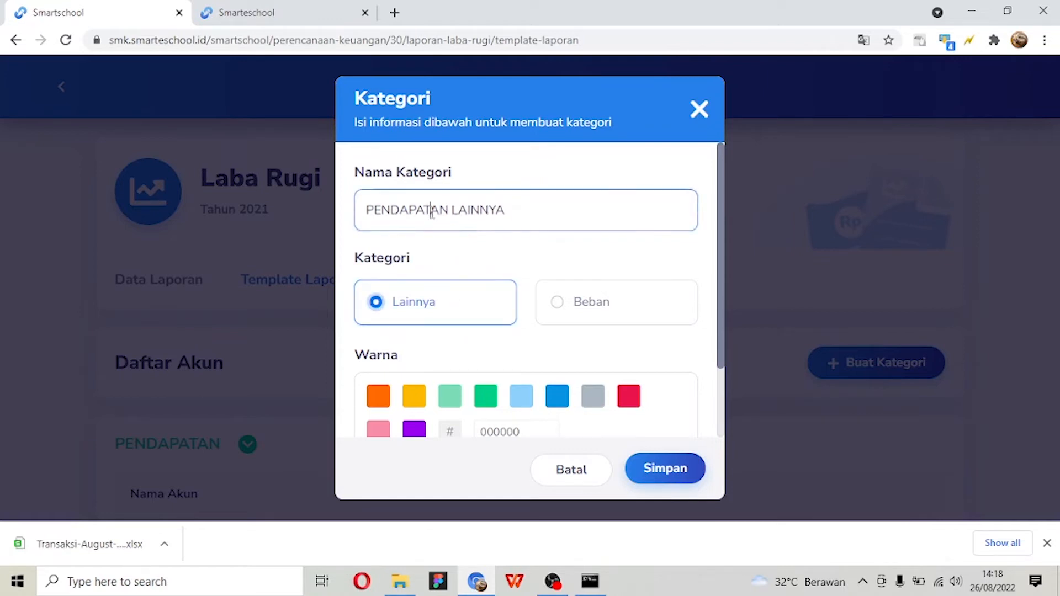
left_click(517, 269)
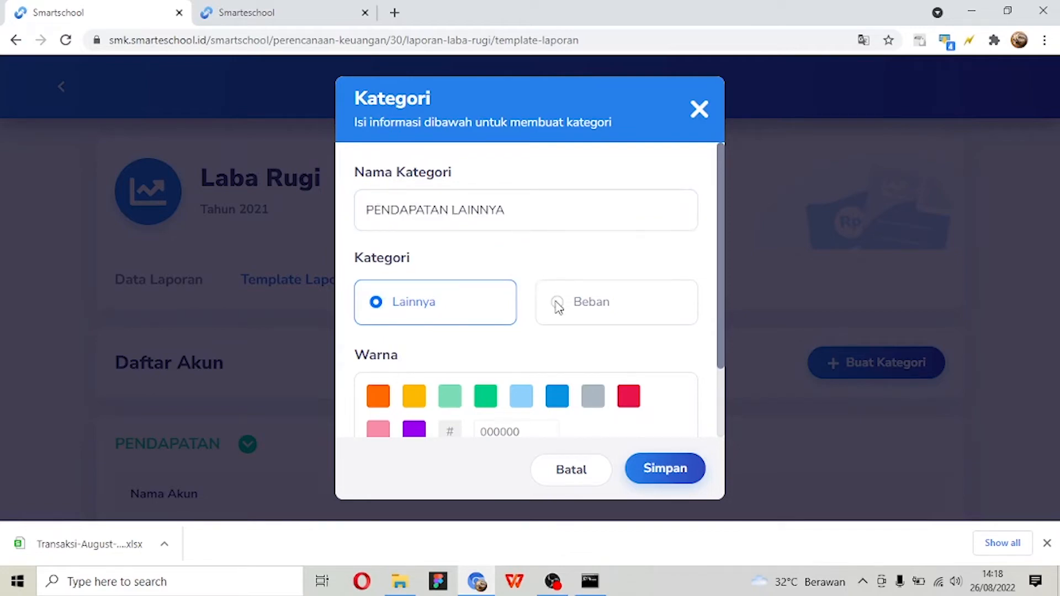
- Set the category's Warna to light blue 8ED1FC, save it, and find the new category at the end of the template
scroll(483, 309, "down", 2)
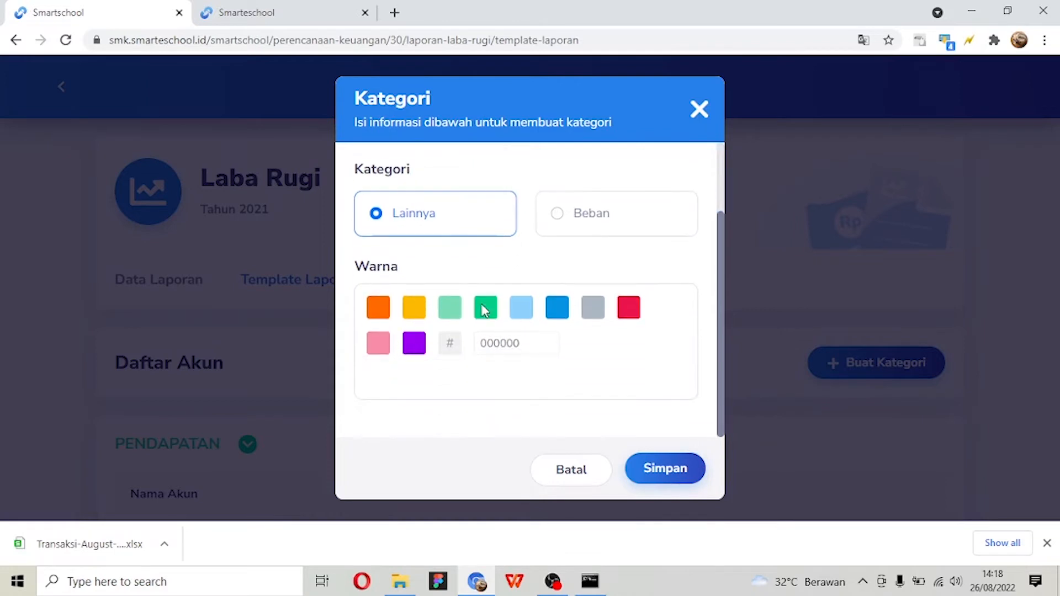
left_click(522, 308)
left_click(635, 468)
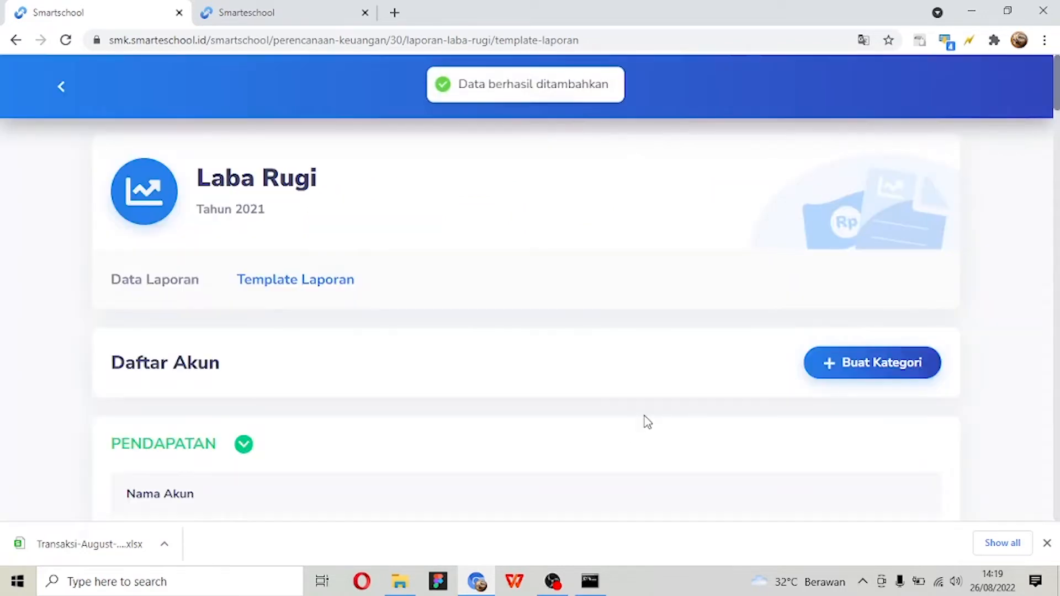
scroll(644, 416, "down", 5)
scroll(644, 415, "down", 20)
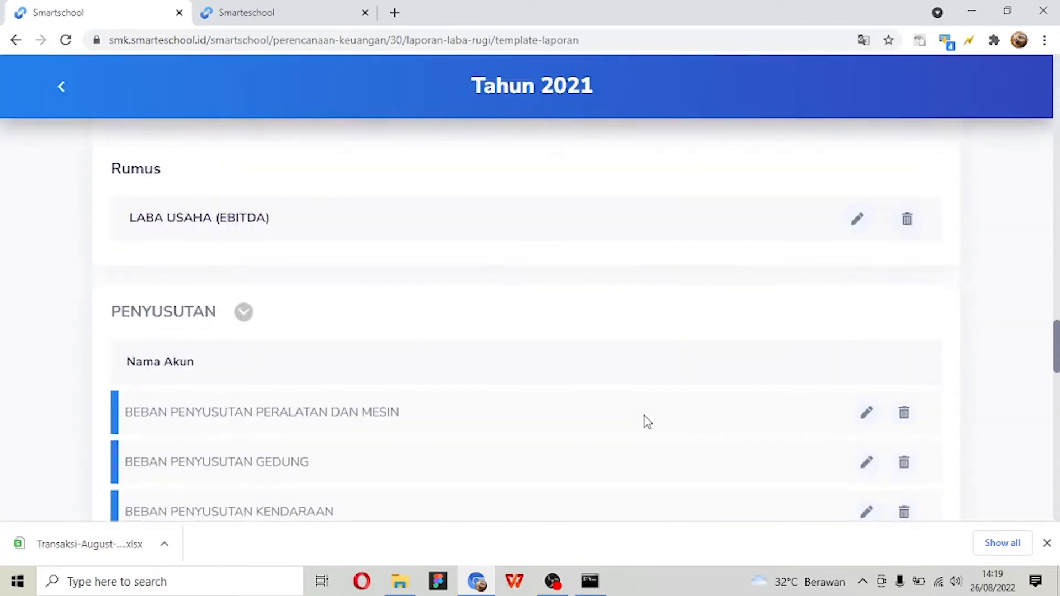
scroll(644, 416, "down", 12)
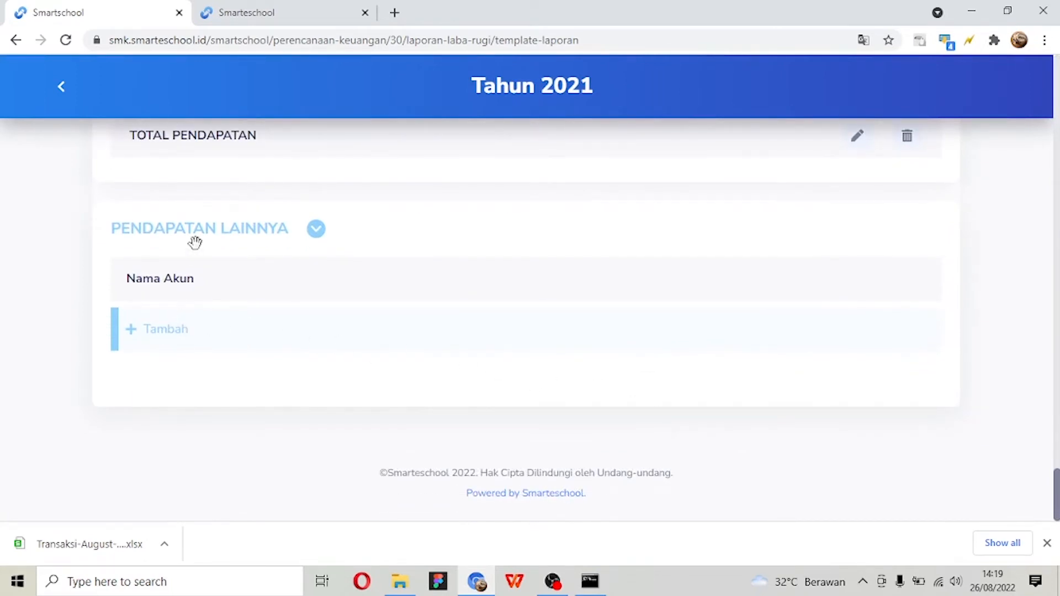
- Add the account 42000-PENDAPATAN LAINNYA to the PENDAPATAN LAINNYA category and save the entry
left_click(182, 347)
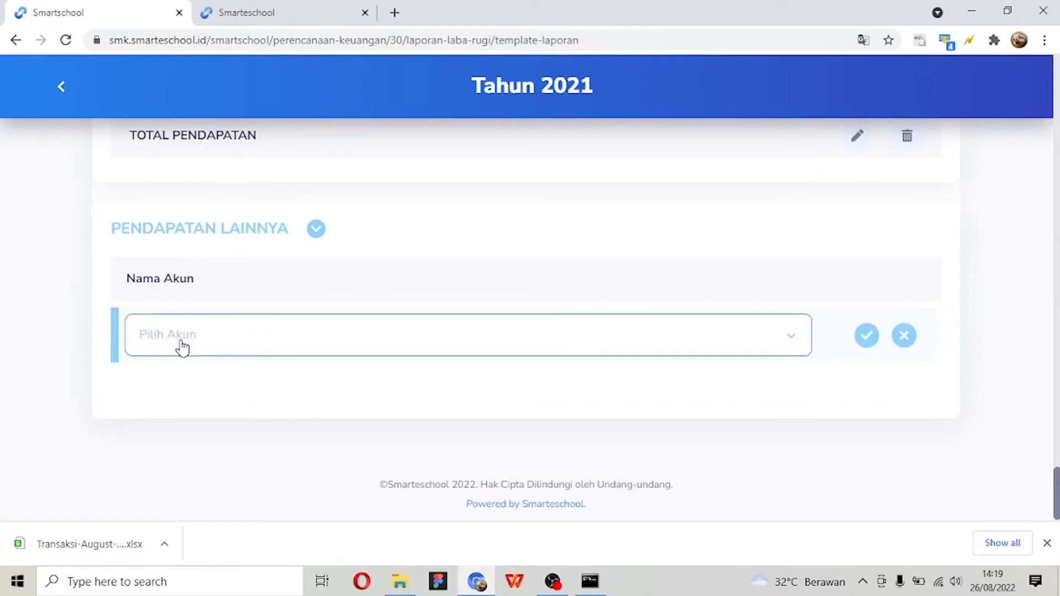
left_click(182, 346)
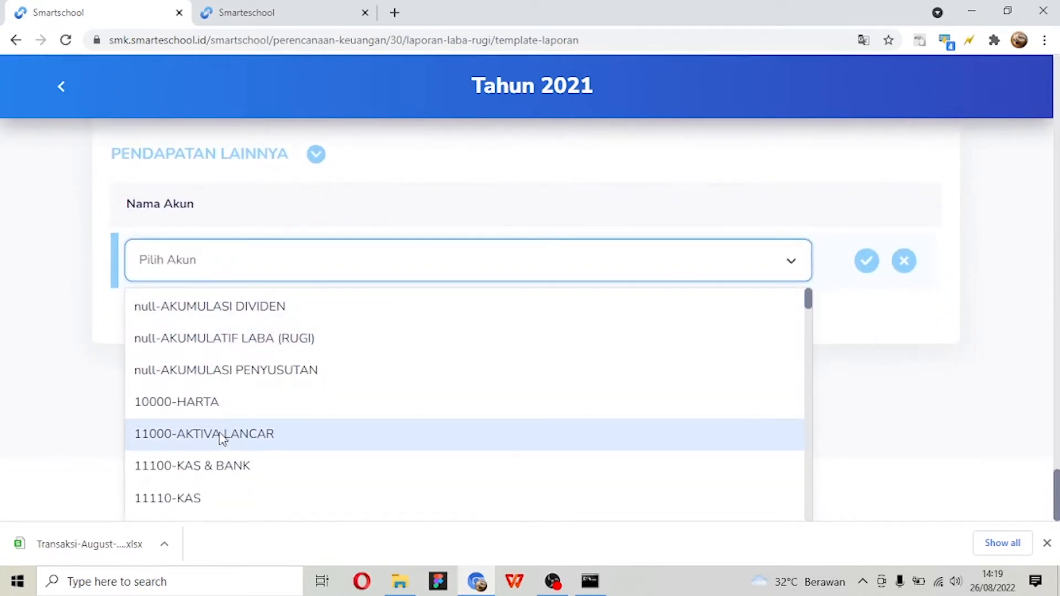
scroll(219, 438, "down", 3)
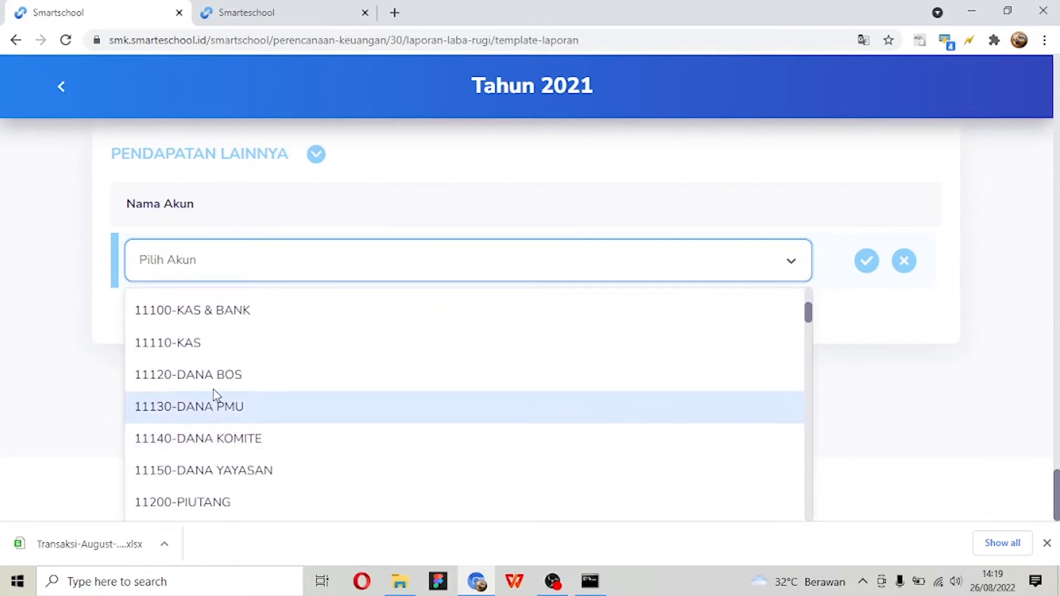
scroll(215, 395, "down", 4)
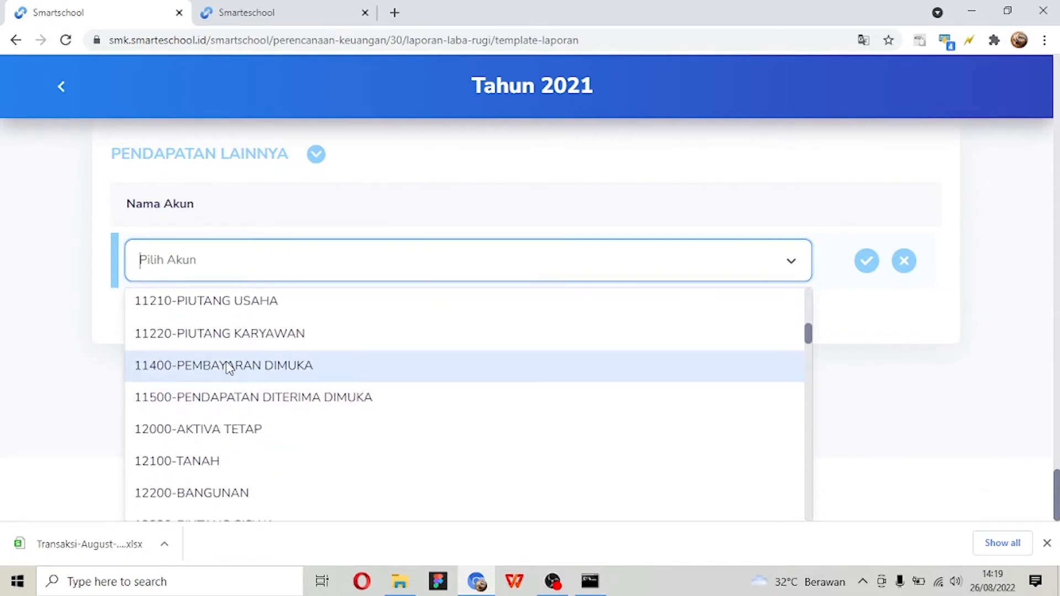
type("PEND")
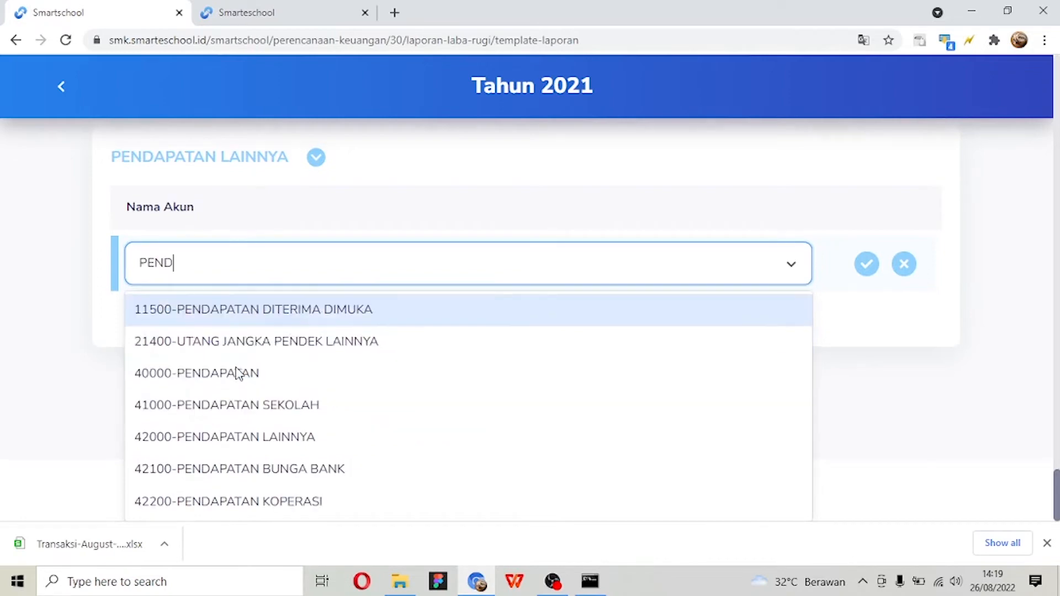
type("A")
left_click(294, 443)
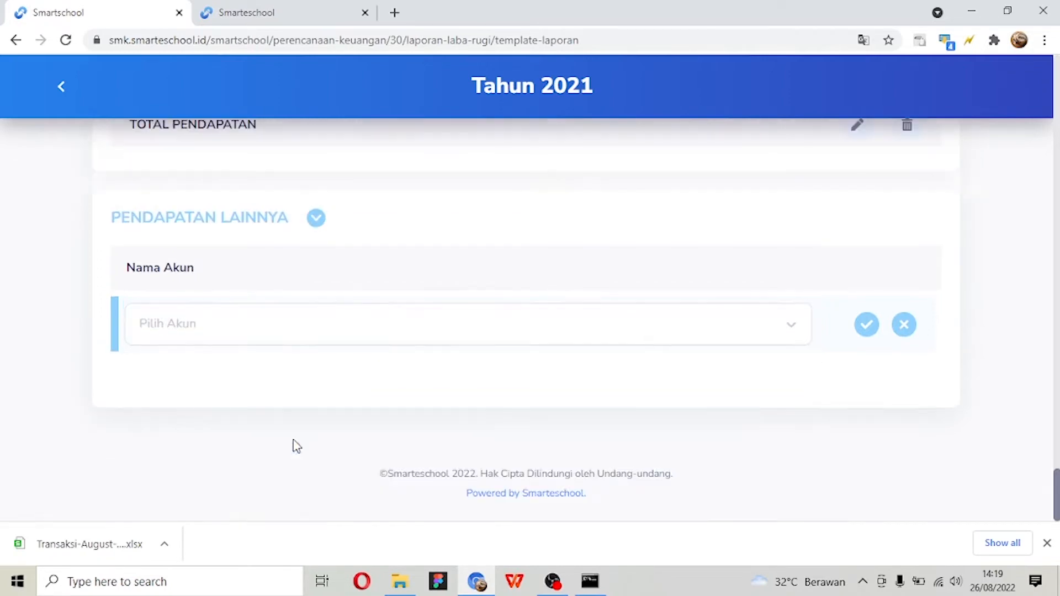
left_click(869, 330)
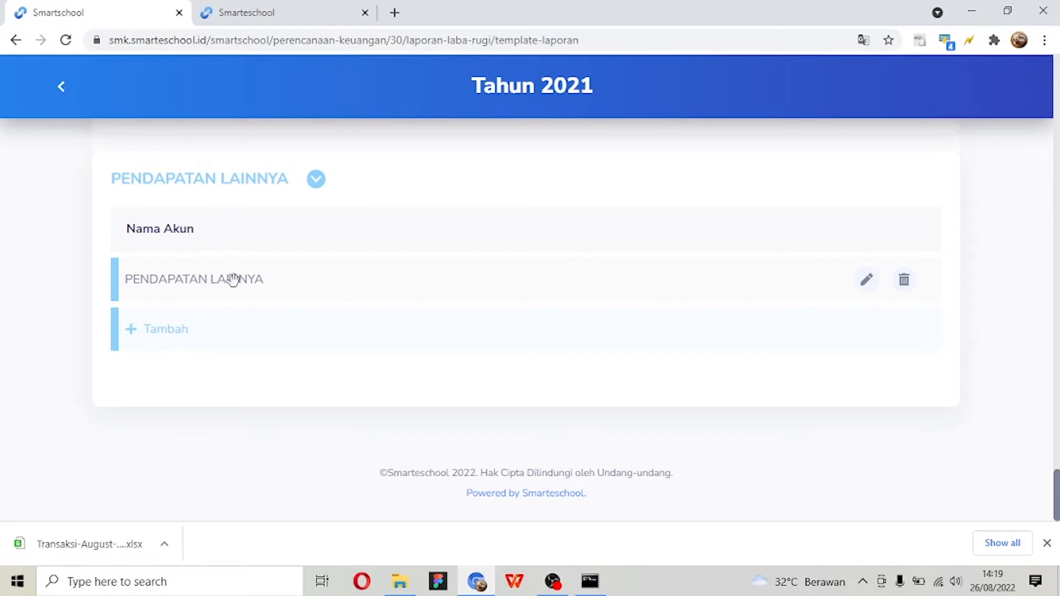
- Show the account choices for another PENDAPATAN LAINNYA entry, and look over the Laba Rugi template's categories and Rumus sections
left_click(241, 330)
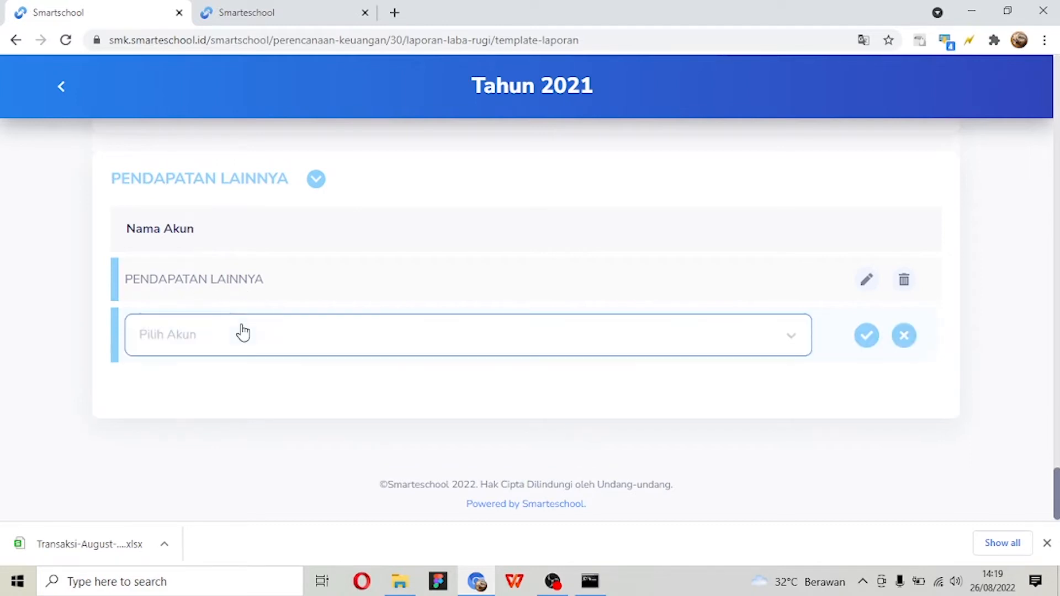
left_click(241, 330)
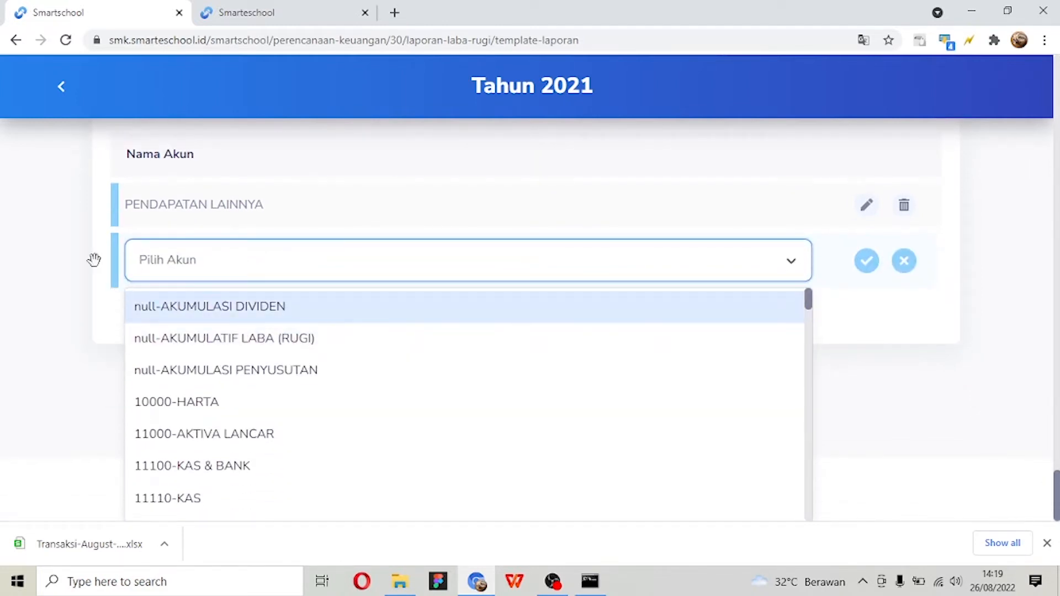
scroll(94, 259, "up", 15)
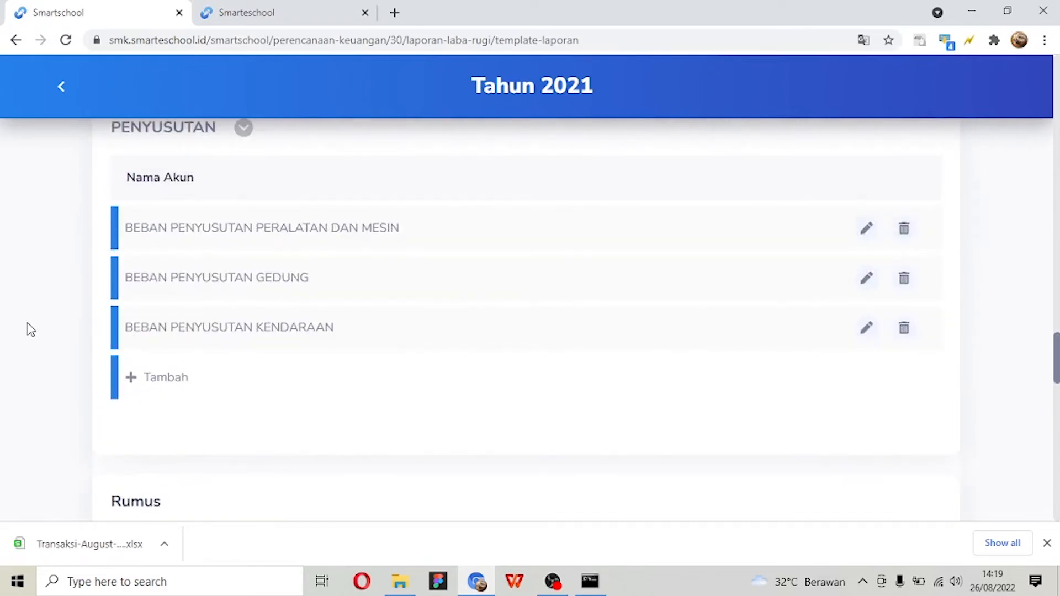
scroll(35, 331, "up", 10)
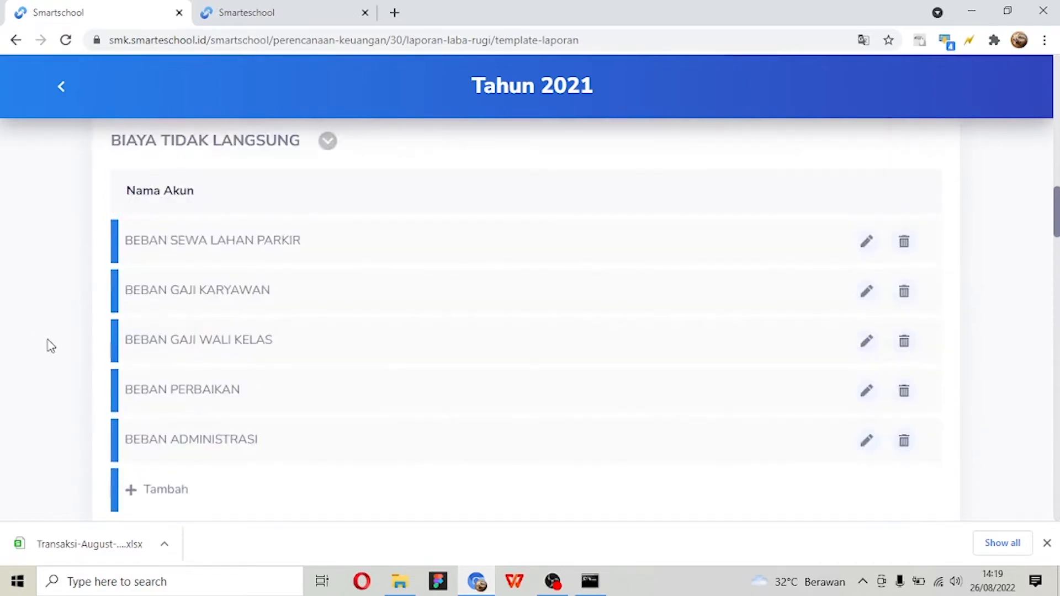
scroll(51, 346, "up", 10)
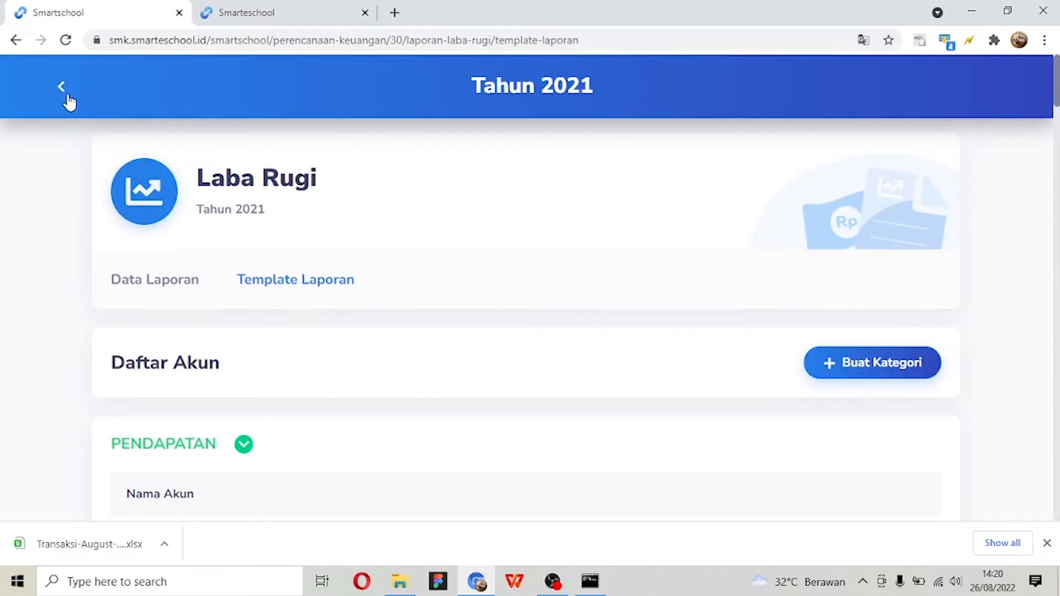
mouse_move(563, 589)
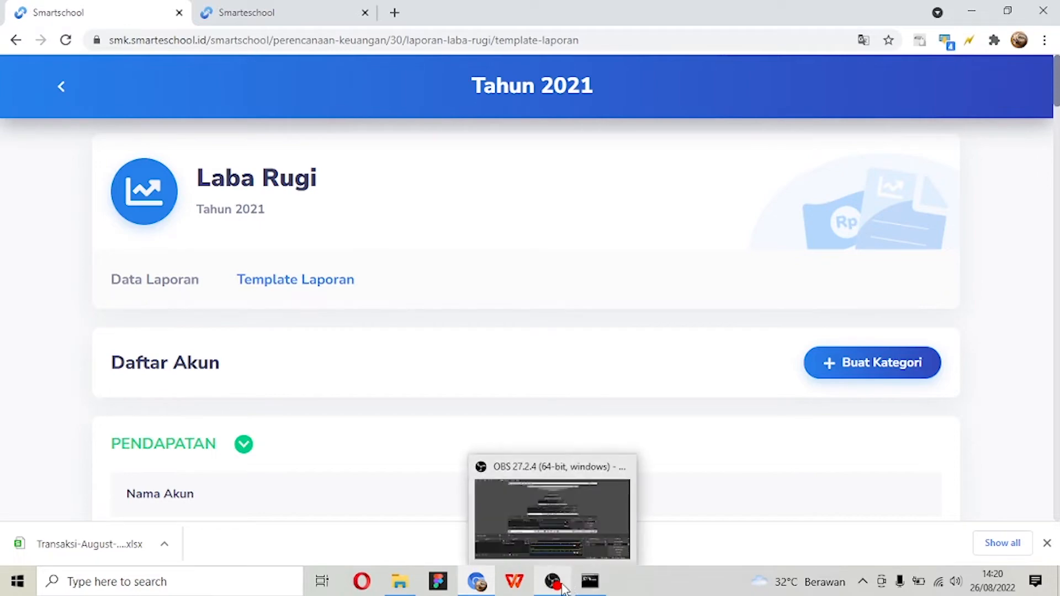
scroll(322, 369, "down", 15)
scroll(321, 367, "down", 15)
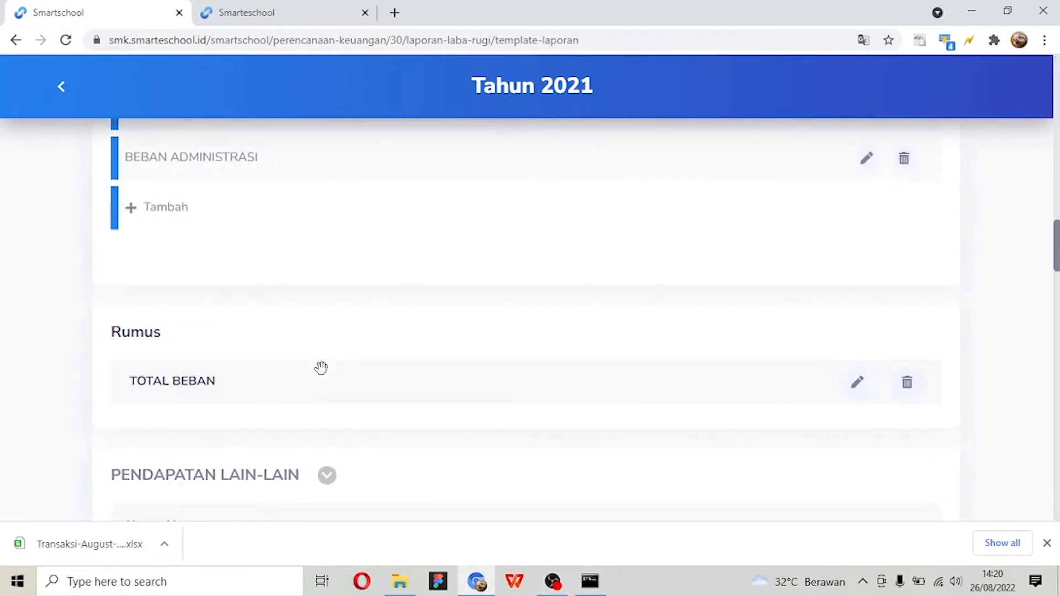
scroll(335, 368, "down", 5)
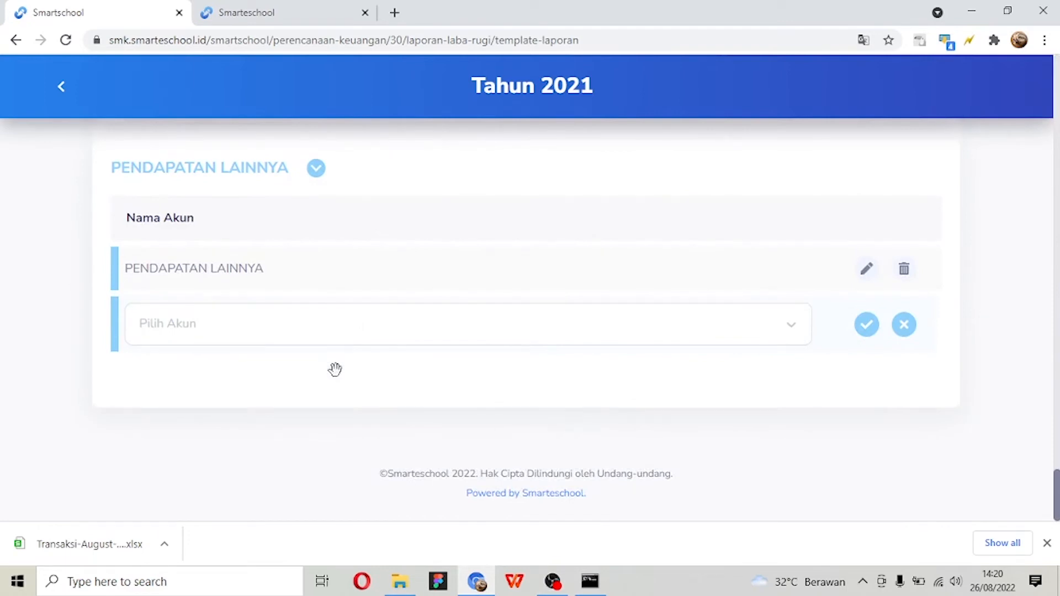
- Return to the Laporan list of the Tahun 2021 plan and open the Neraca report's data
left_click(62, 89)
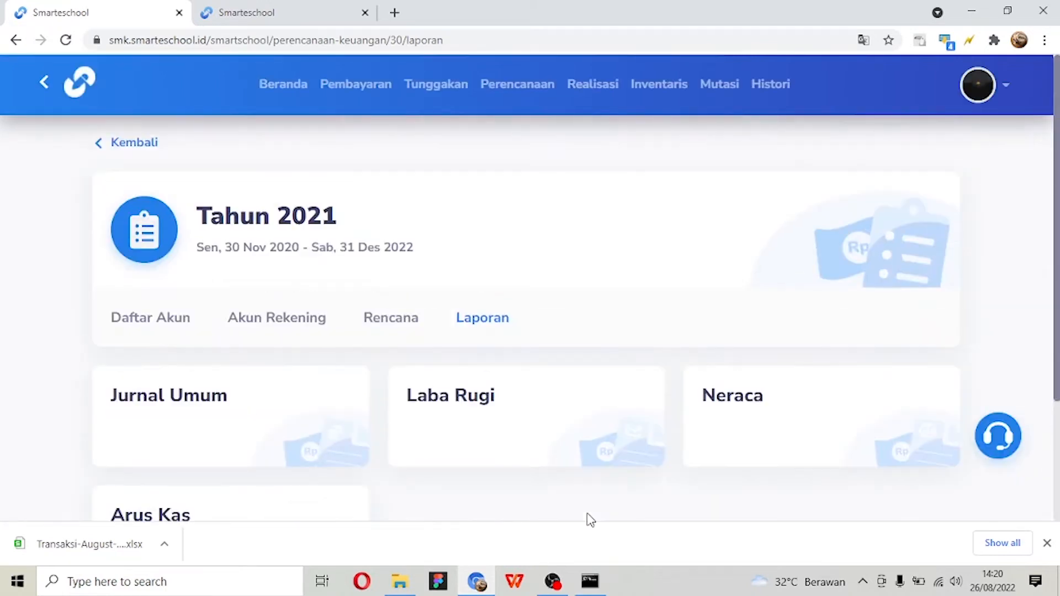
scroll(588, 519, "down", 1)
scroll(588, 519, "down", 2)
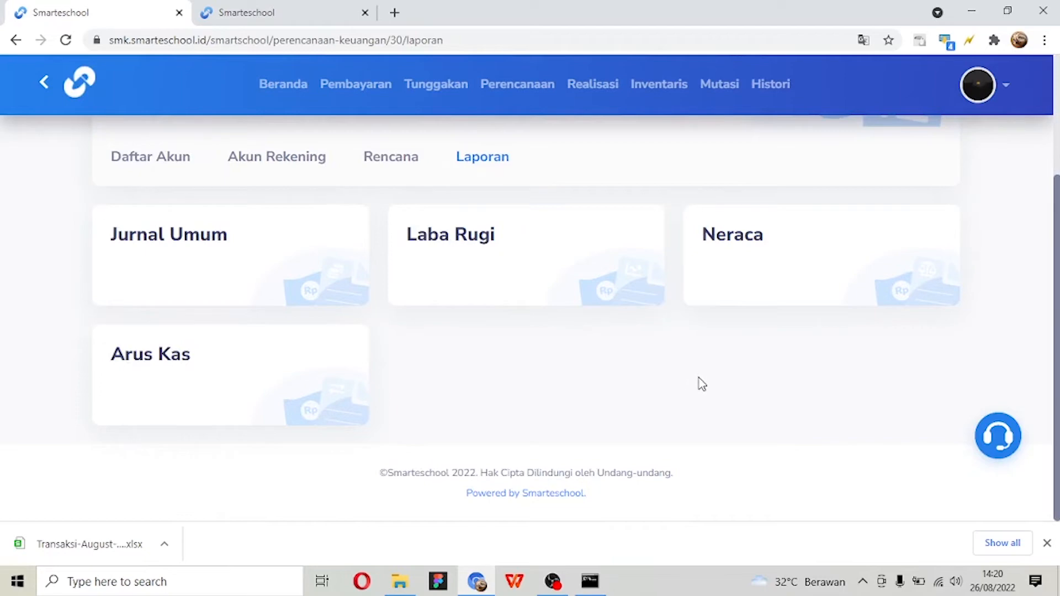
left_click(797, 286)
scroll(635, 309, "down", 4)
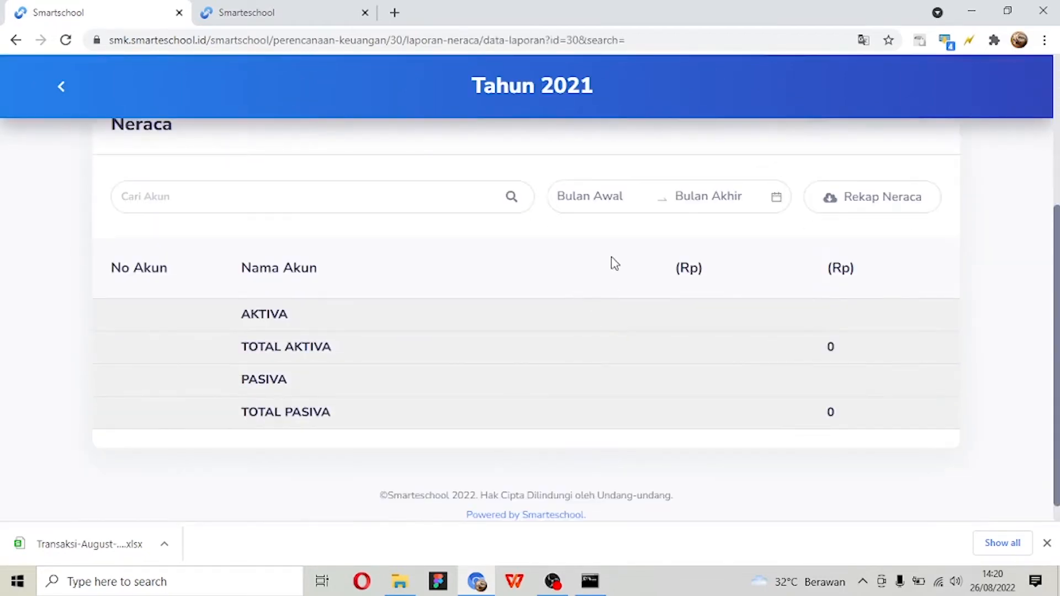
- Filter the Neraca report to the months 2021-01 through 2021-06
left_click(610, 197)
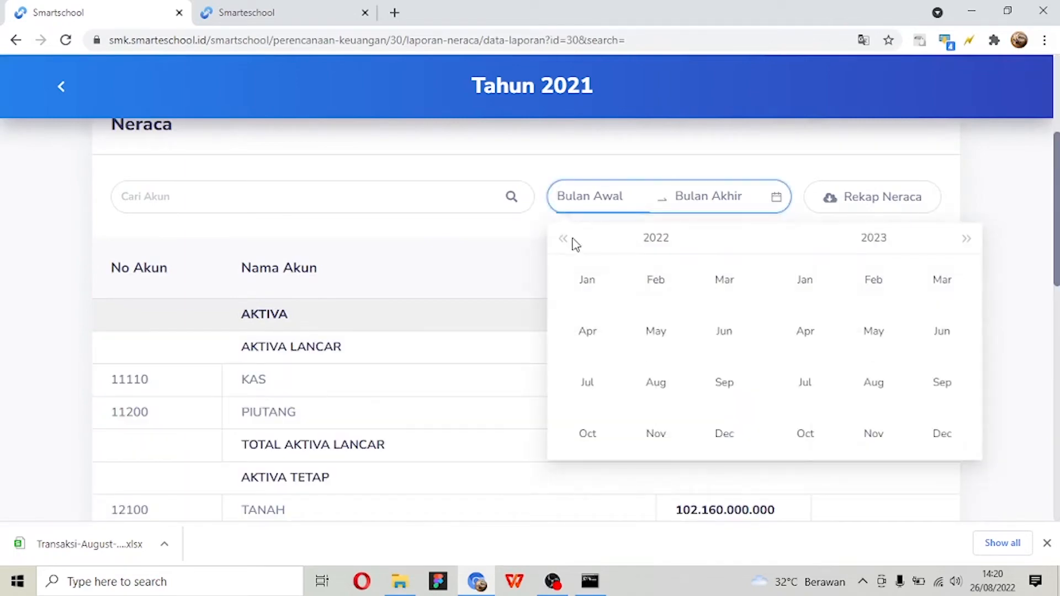
left_click(564, 240)
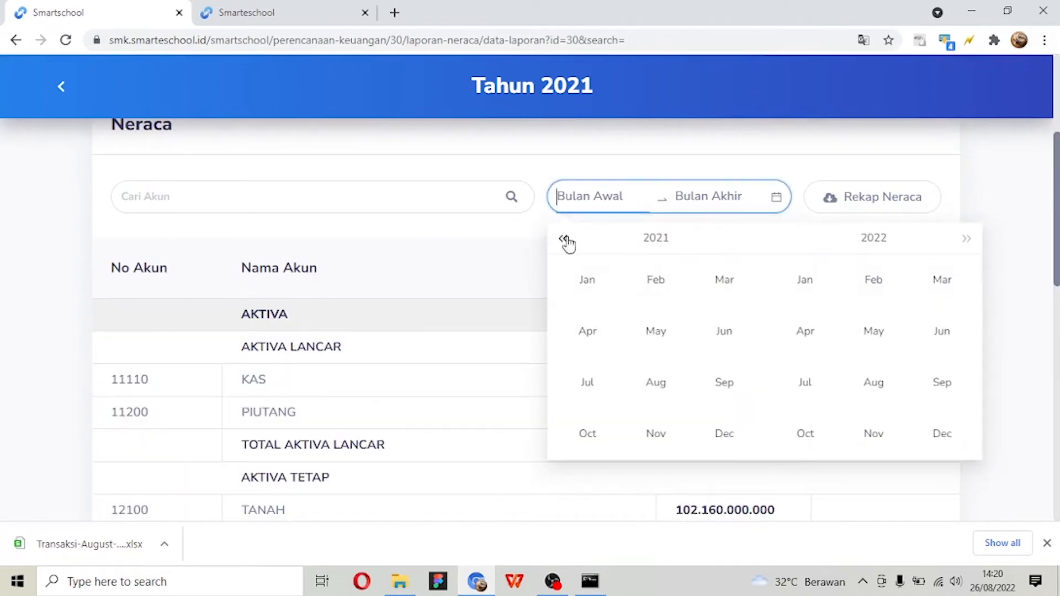
left_click(586, 280)
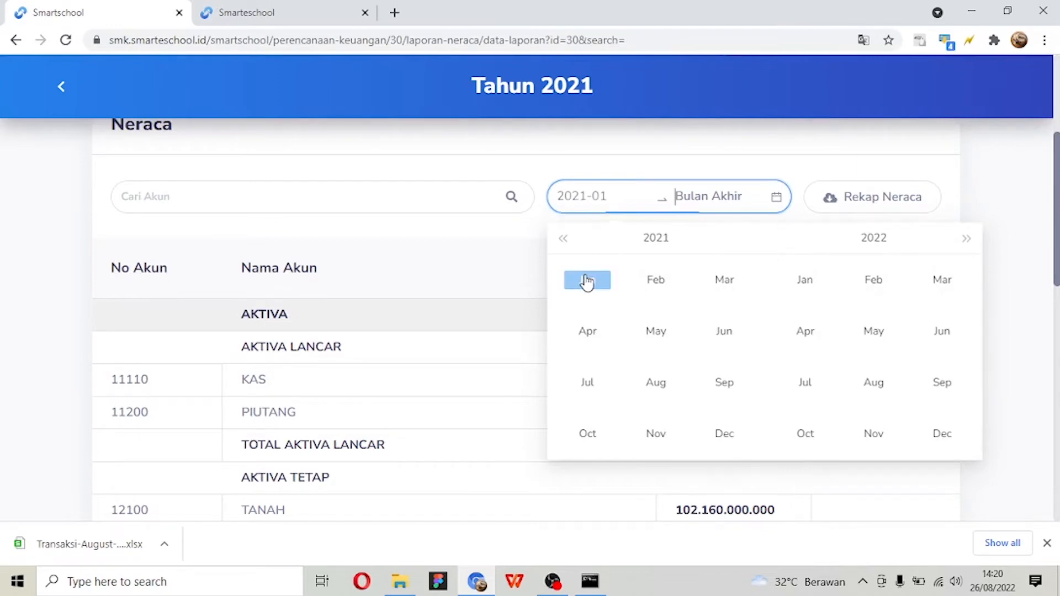
left_click(712, 344)
- Examine the filtered Neraca report's AKTIVA and PASIVA accounts and their totals
scroll(740, 343, "down", 7)
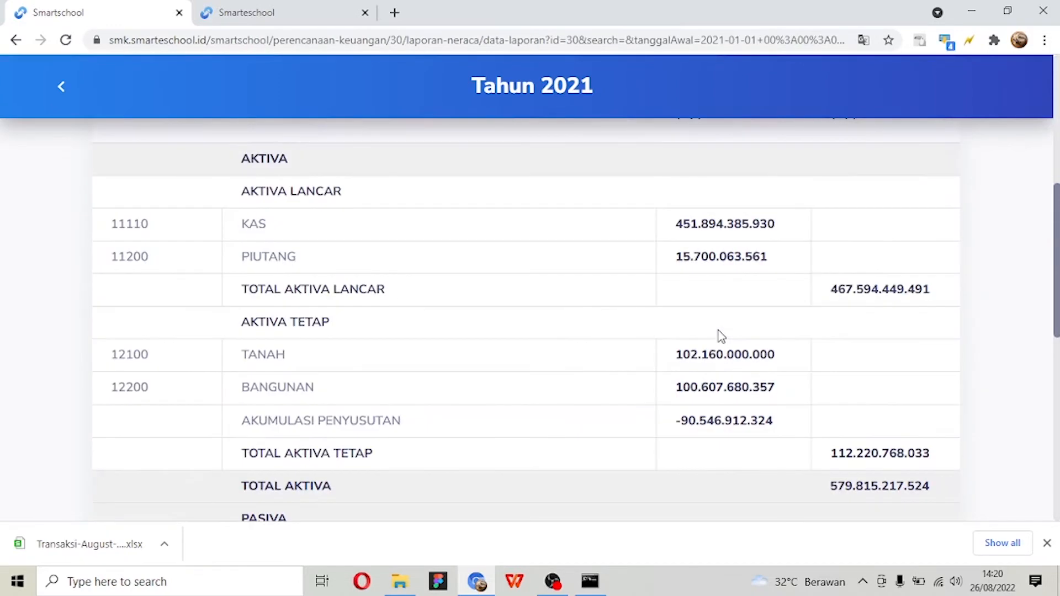
scroll(720, 336, "up", 5)
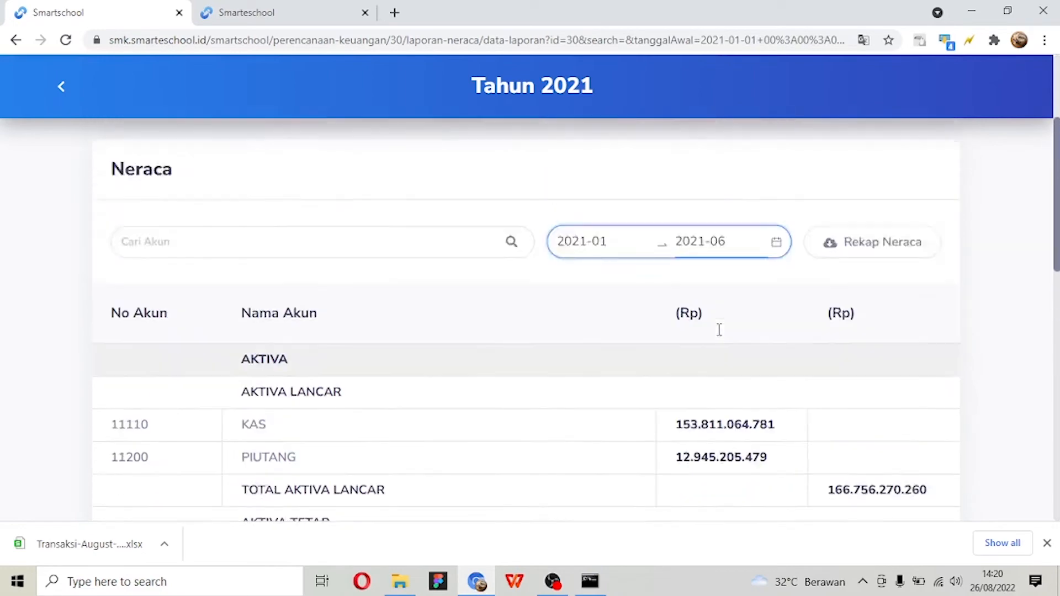
scroll(721, 335, "down", 6)
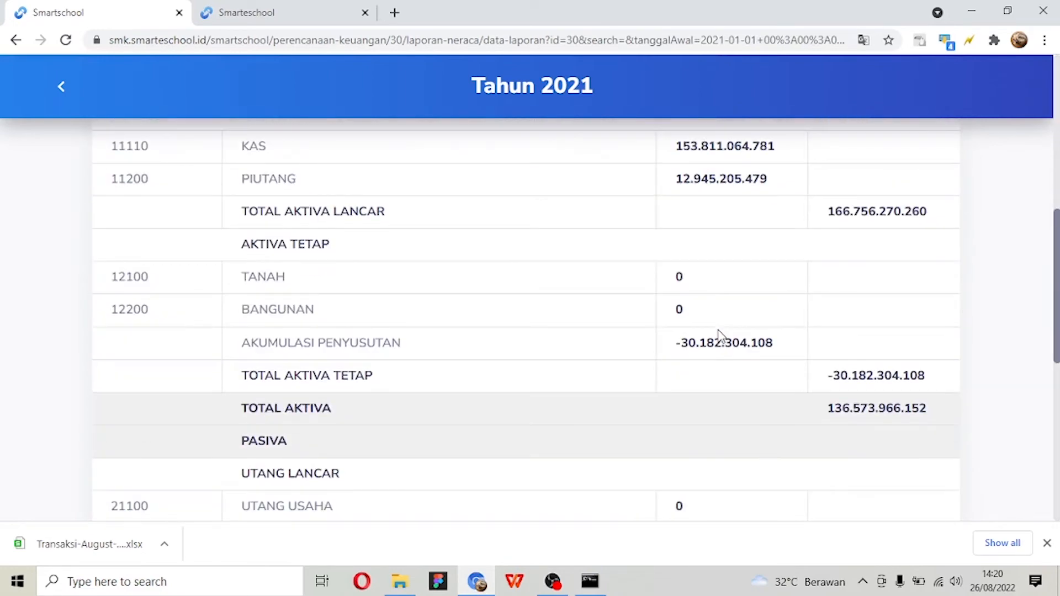
scroll(720, 335, "down", 2)
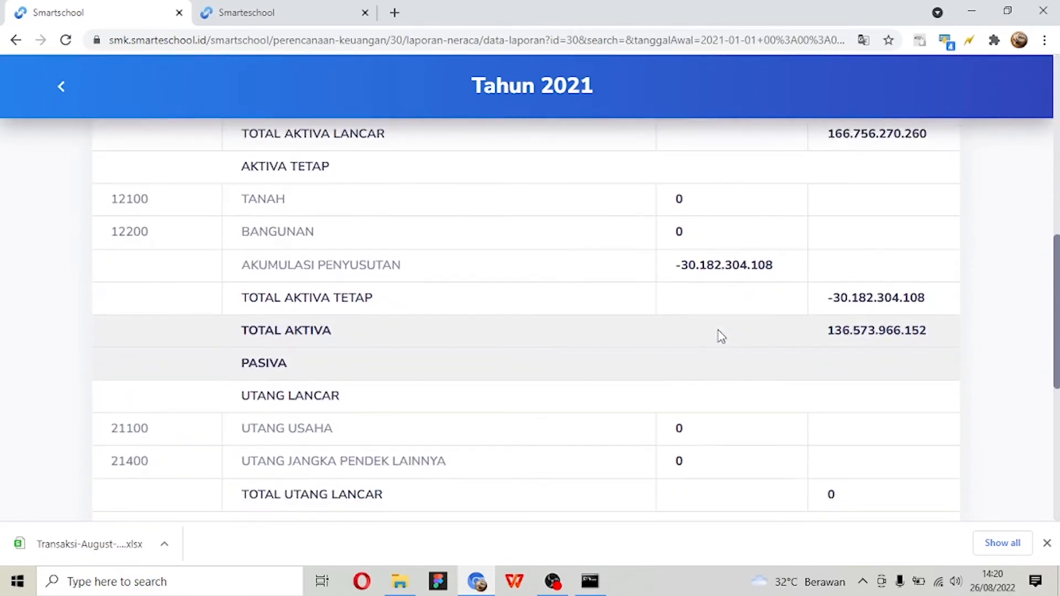
scroll(720, 336, "down", 10)
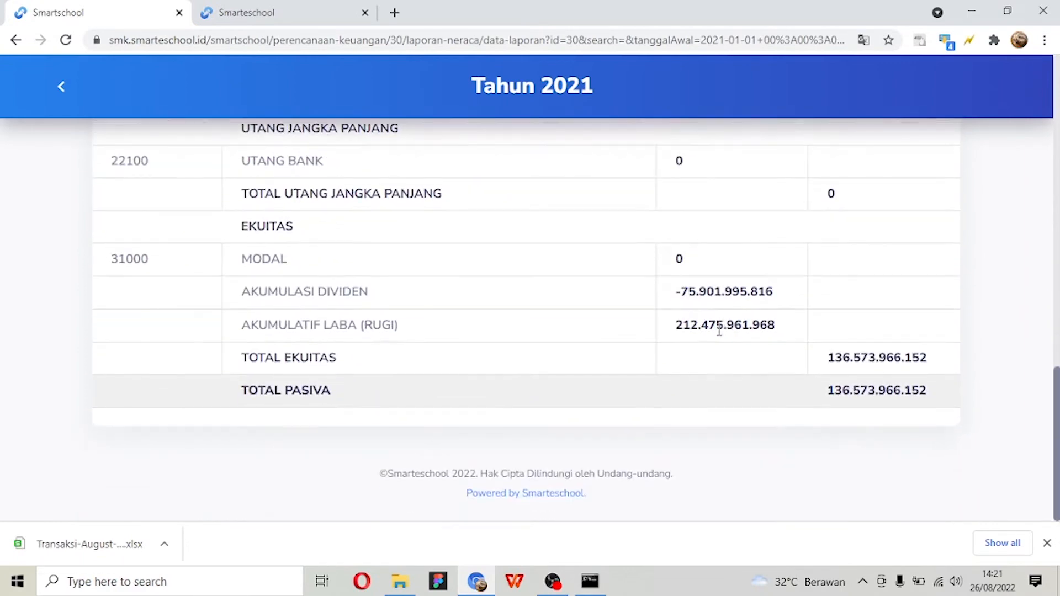
scroll(719, 330, "up", 5)
scroll(720, 335, "down", 3)
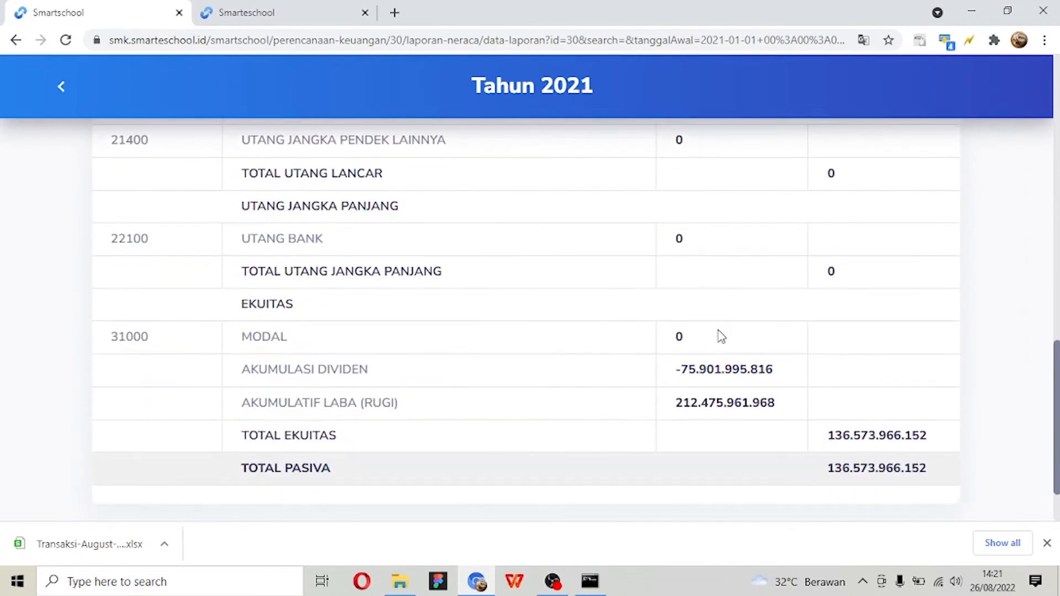
- Dismiss the browser's downloads bar and open the Neraca report's Template Laporan
left_click(1047, 543)
scroll(963, 481, "up", 15)
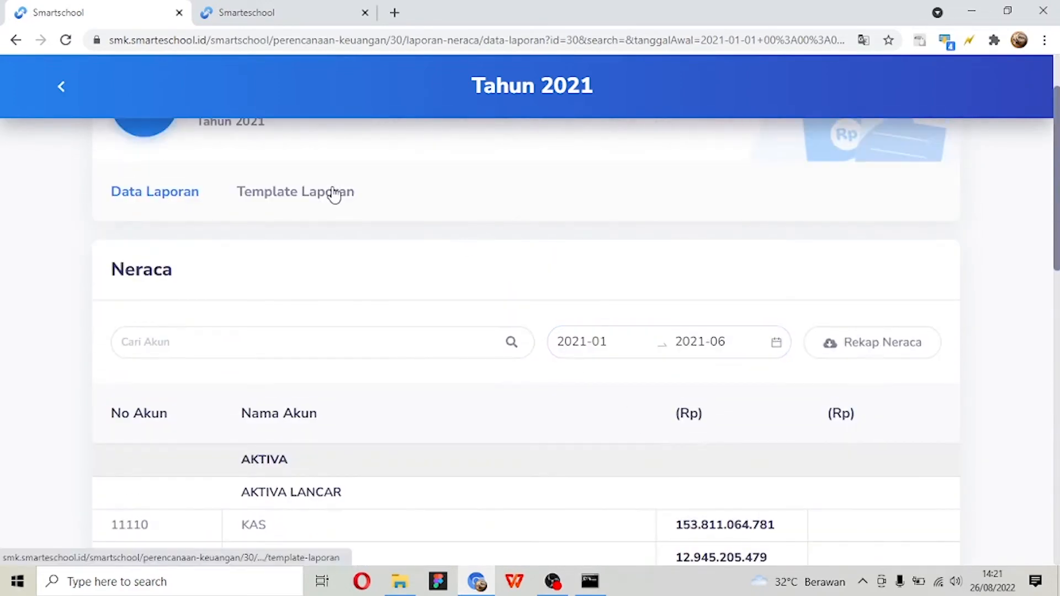
left_click(334, 193)
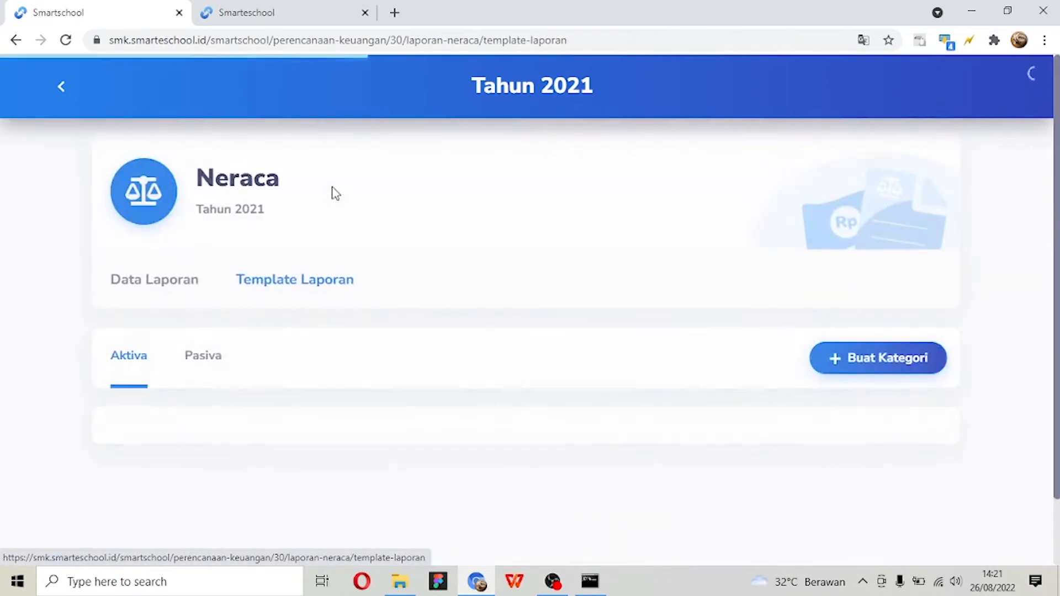
- Examine the AKTIVA LANCAR and AKTIVA TETAP categories and their accounts in the Neraca template's Aktiva section
scroll(333, 193, "down", 4)
scroll(332, 202, "up", 4)
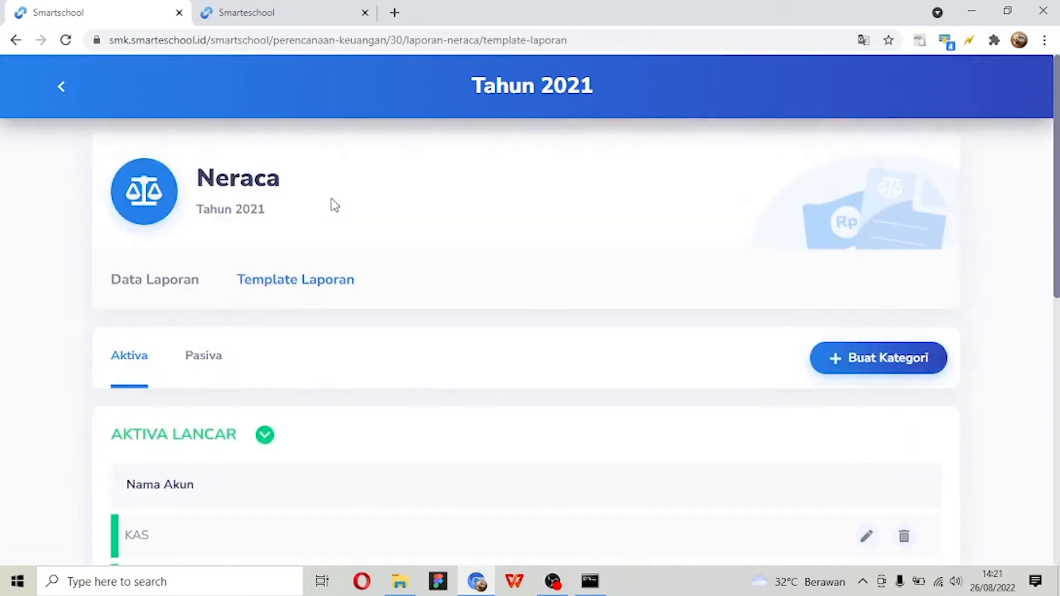
scroll(332, 203, "down", 10)
scroll(334, 205, "up", 6)
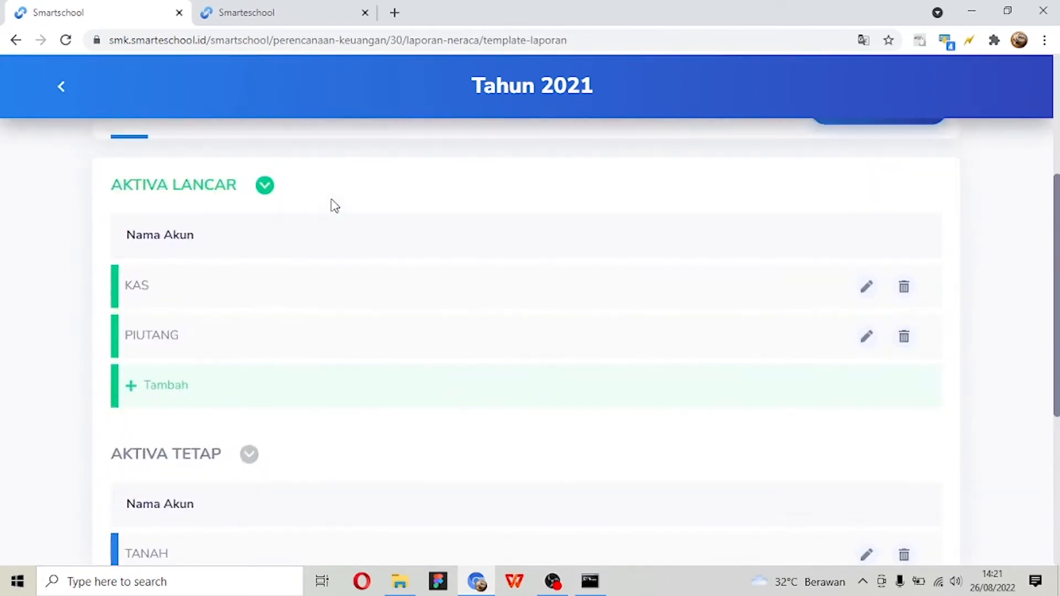
scroll(333, 205, "down", 1)
scroll(333, 206, "down", 1)
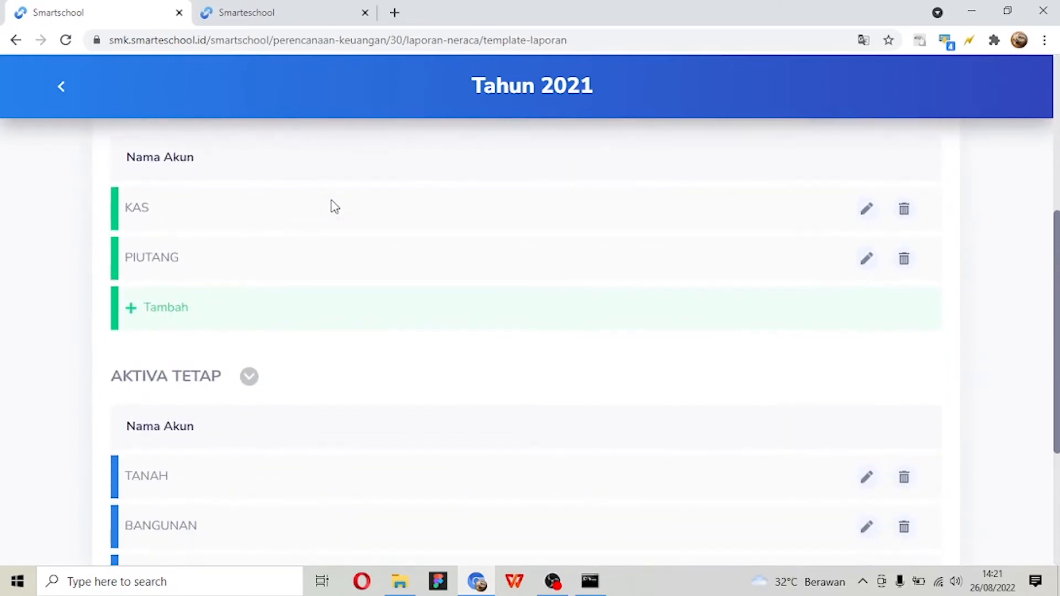
scroll(330, 197, "up", 1)
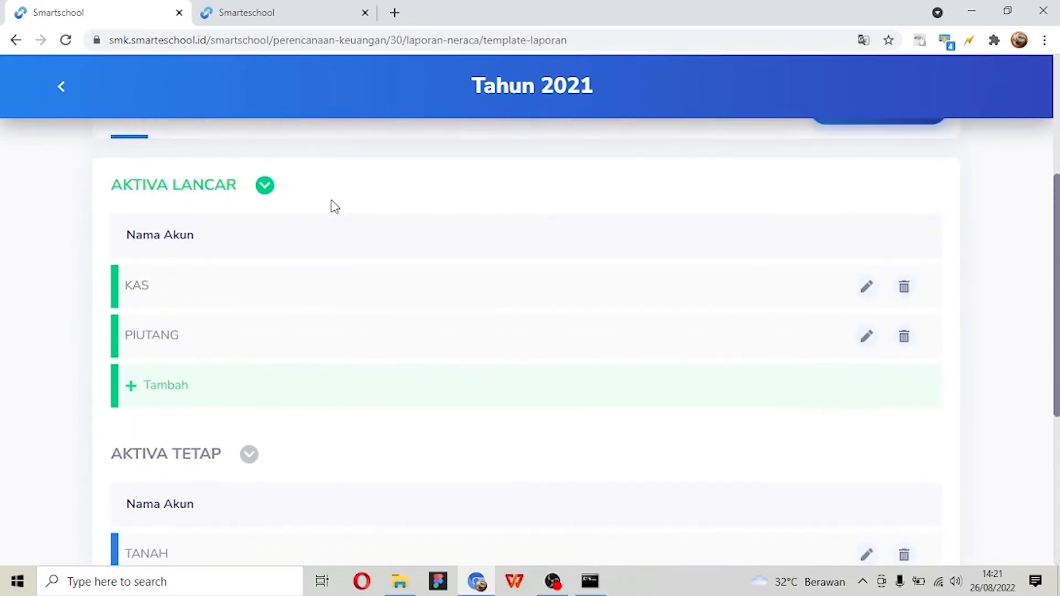
scroll(287, 207, "up", 2)
scroll(271, 276, "down", 2)
scroll(207, 286, "down", 2)
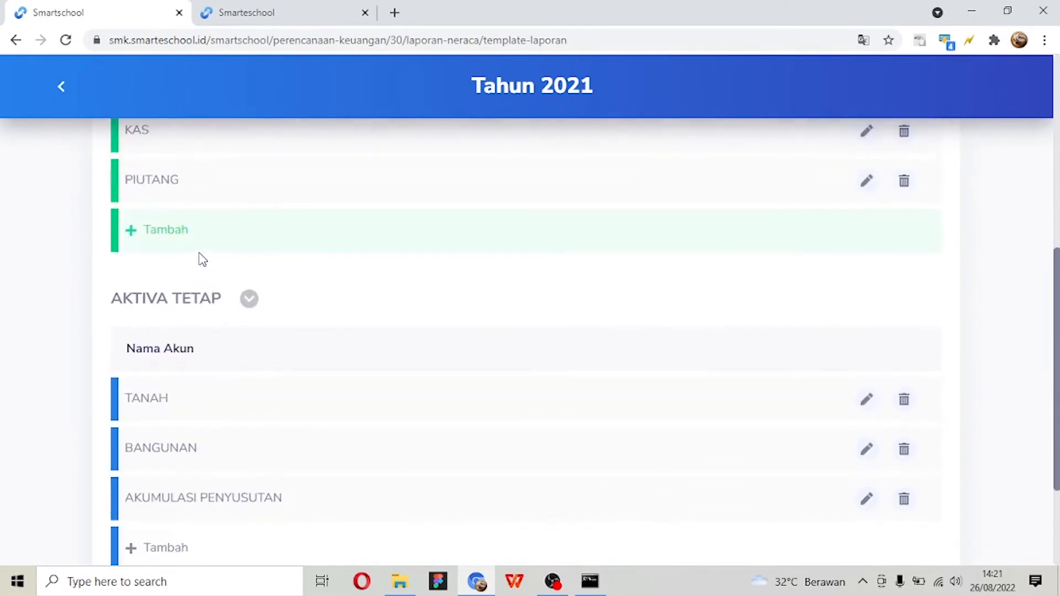
scroll(201, 258, "down", 2)
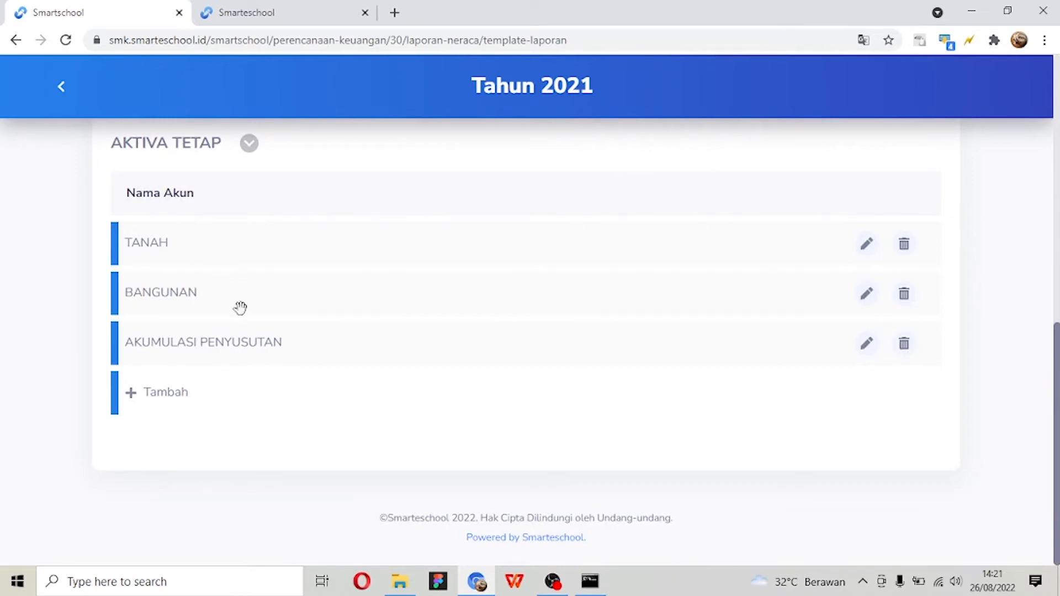
- Open the Neraca template's Pasiva section and examine its UTANG LANCAR, UTANG JANGKA PANJANG and EKUITAS categories and their accounts
scroll(256, 386, "up", 6)
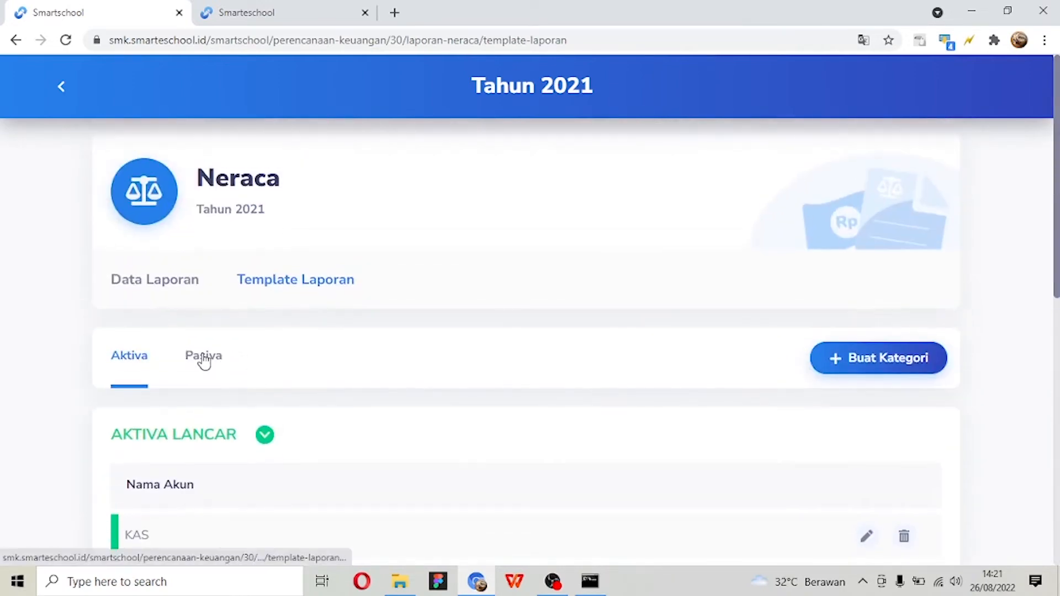
left_click(204, 357)
scroll(212, 338, "down", 4)
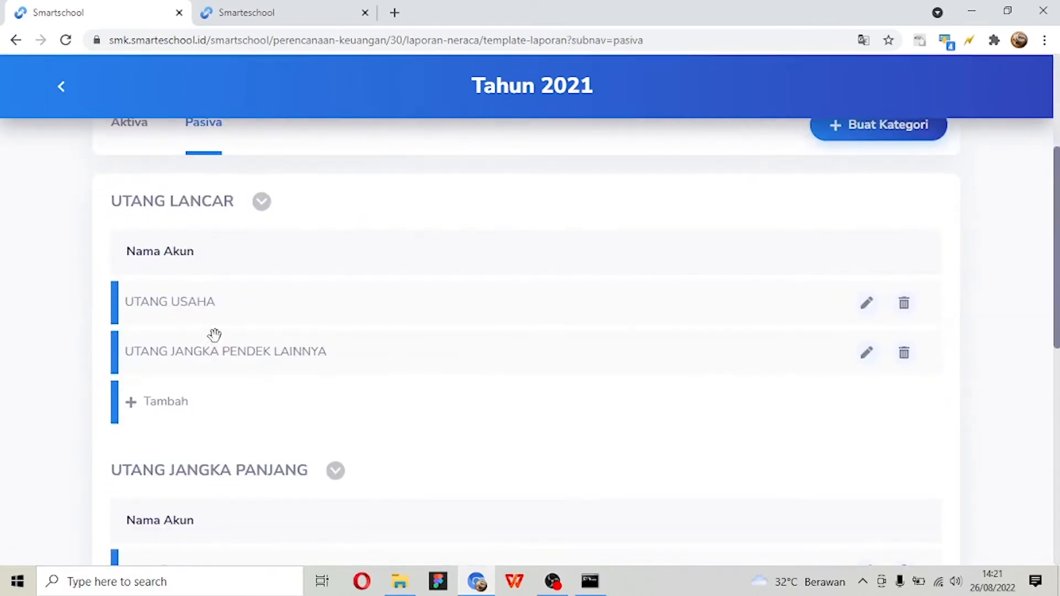
scroll(214, 335, "down", 5)
scroll(223, 349, "up", 7)
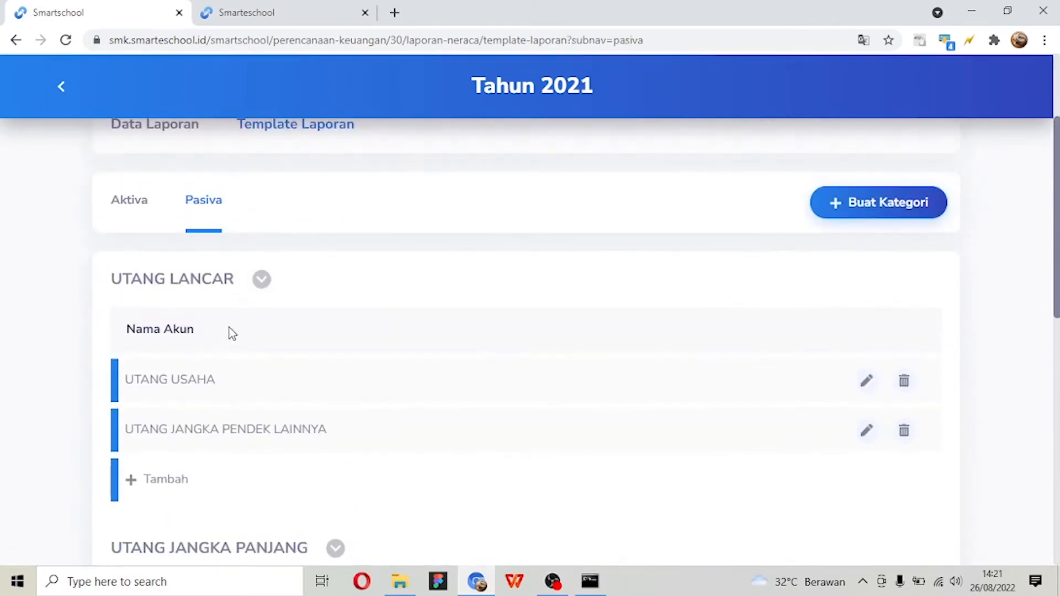
scroll(230, 332, "down", 8)
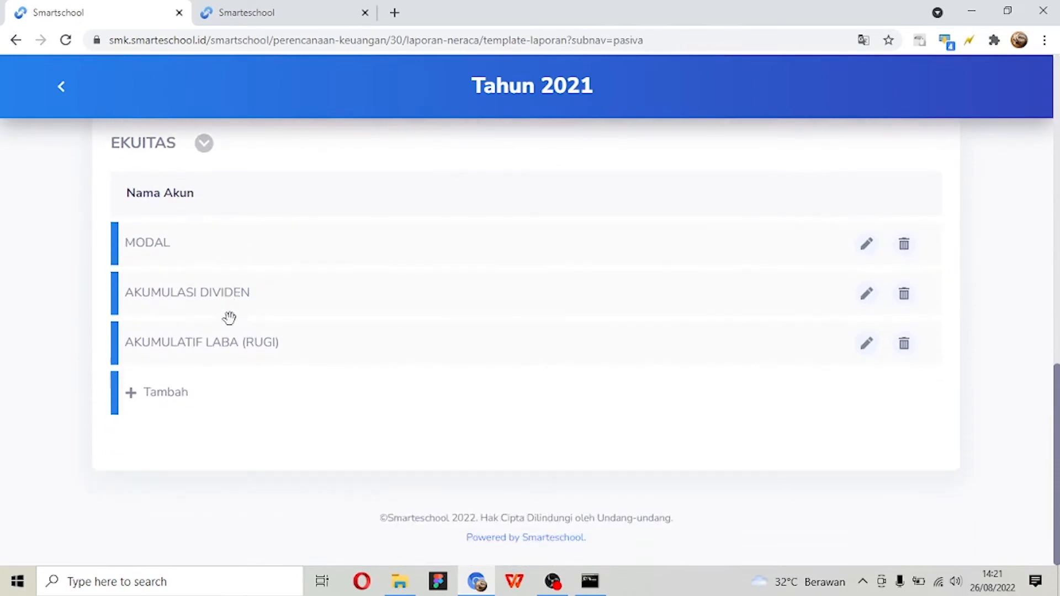
scroll(232, 325, "up", 4)
scroll(267, 356, "down", 3)
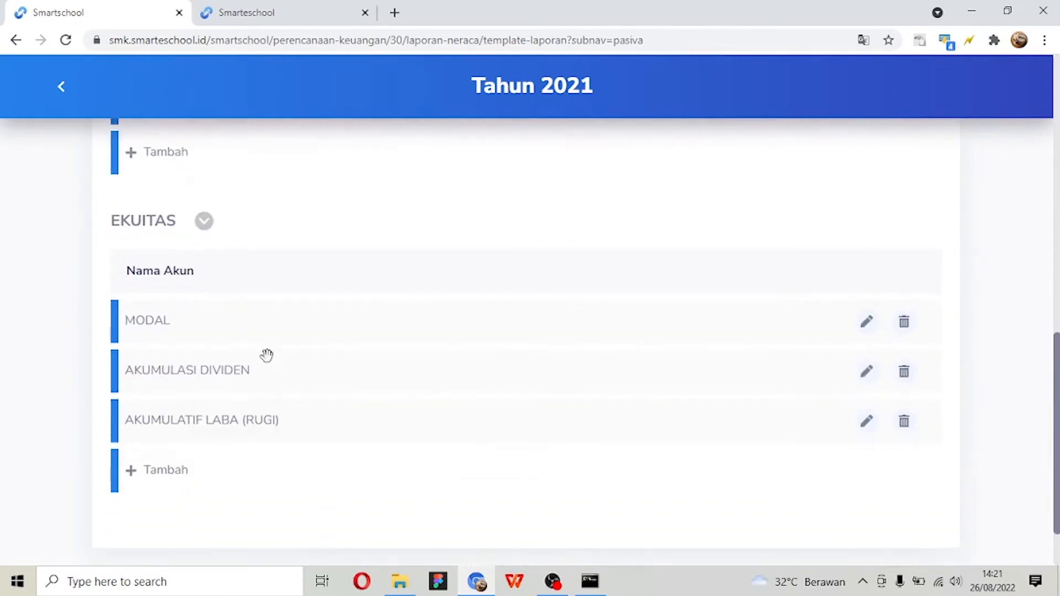
scroll(267, 357, "up", 10)
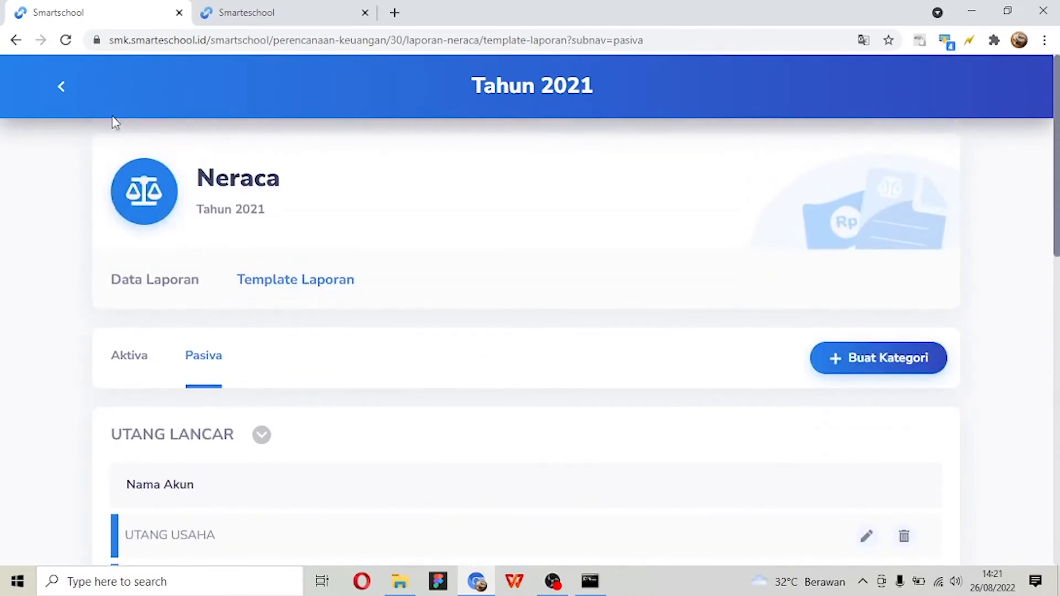
- View the account choices for adding an account to UTANG LANCAR and close the form without saving
scroll(123, 146, "down", 5)
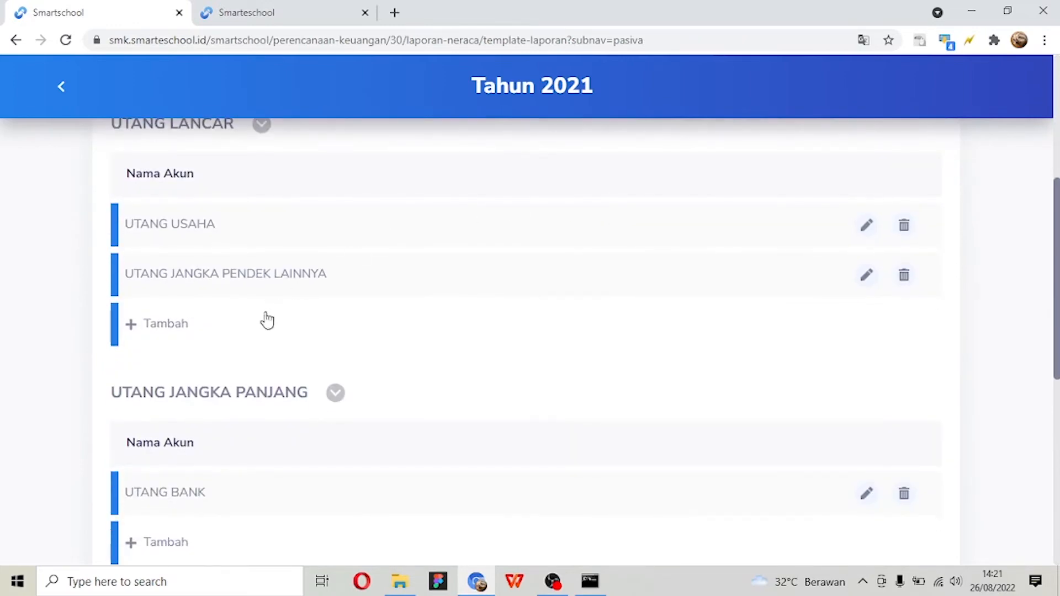
left_click(242, 329)
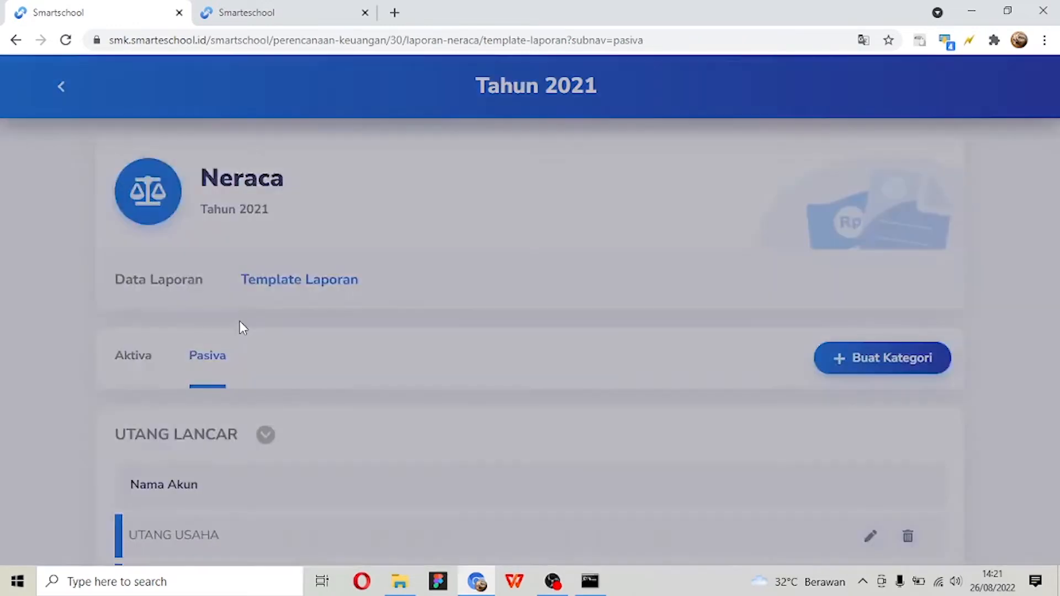
left_click(500, 260)
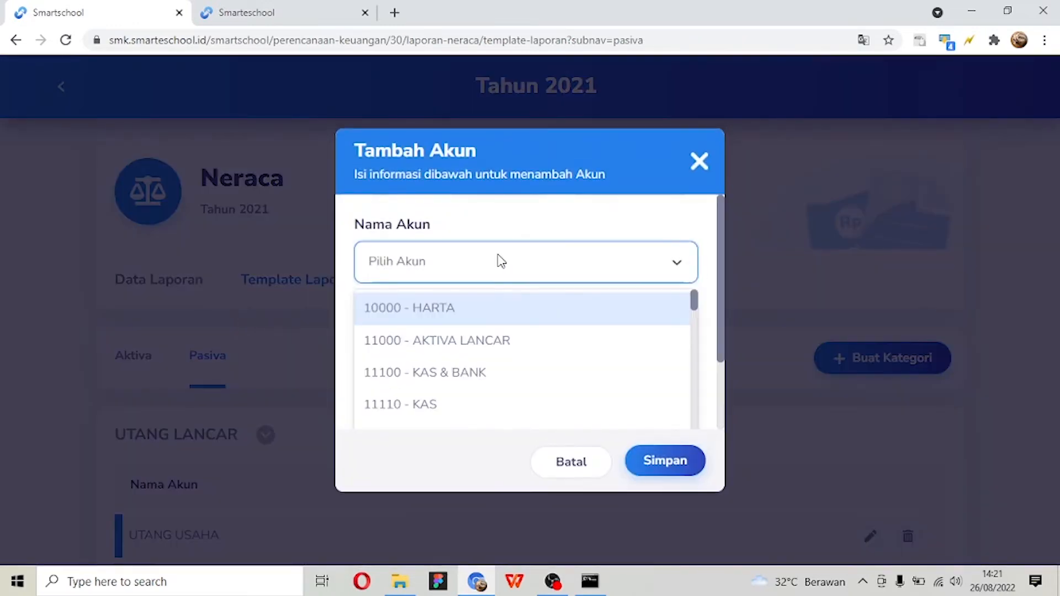
left_click(499, 260)
left_click(699, 161)
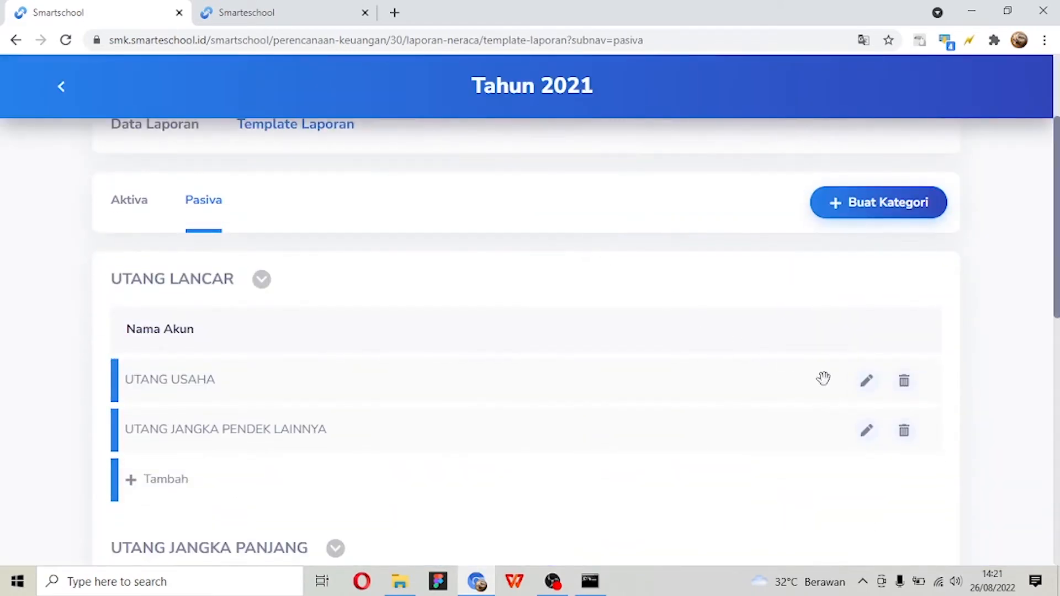
- Inspect the account selection and Pengaturan options of the UTANG USAHA account and close its edit form without saving
left_click(872, 382)
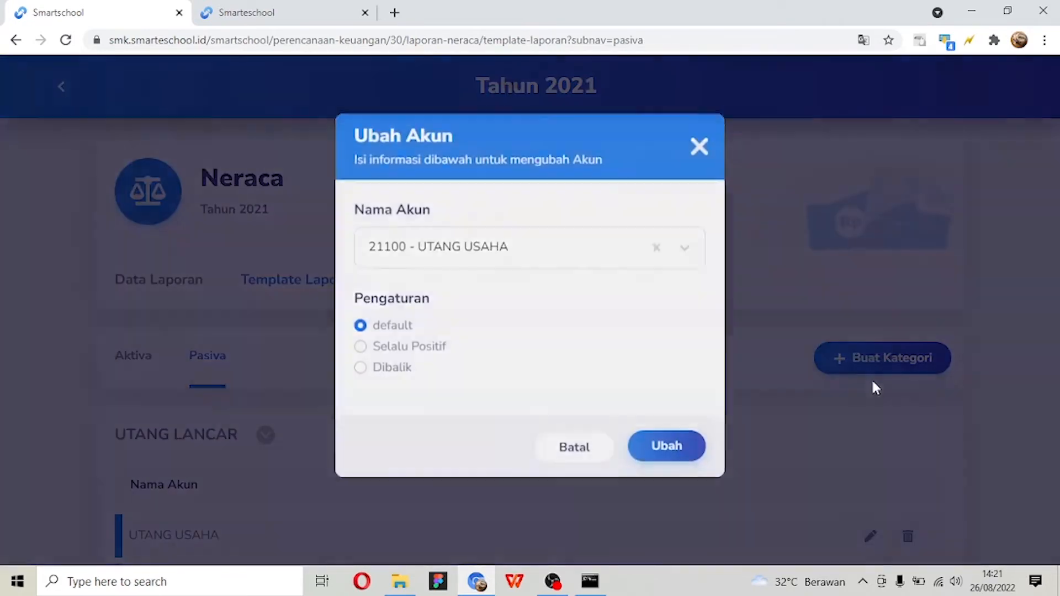
left_click(525, 273)
left_click(525, 273)
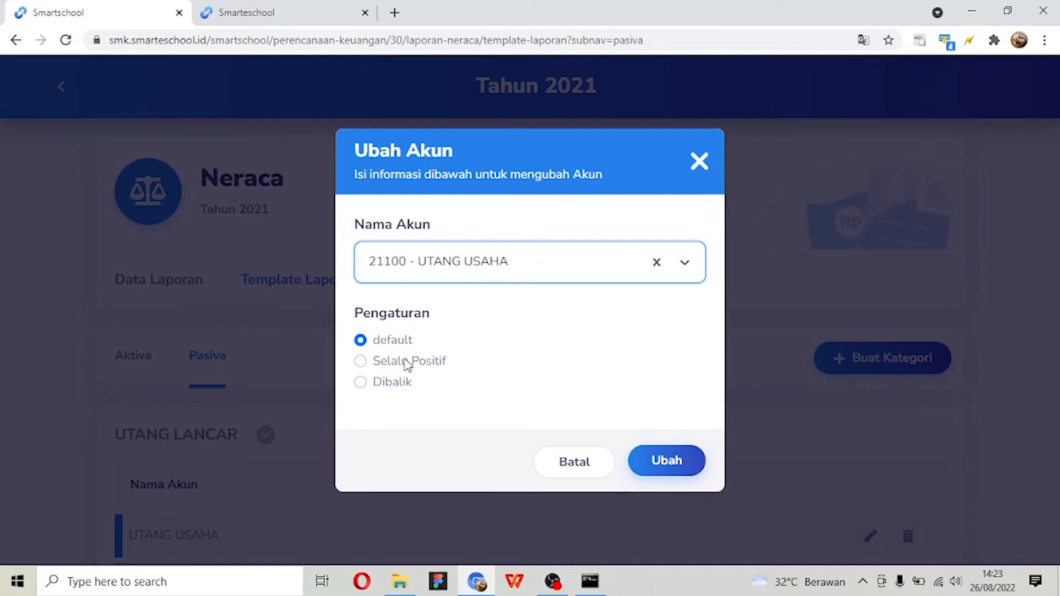
left_click(698, 161)
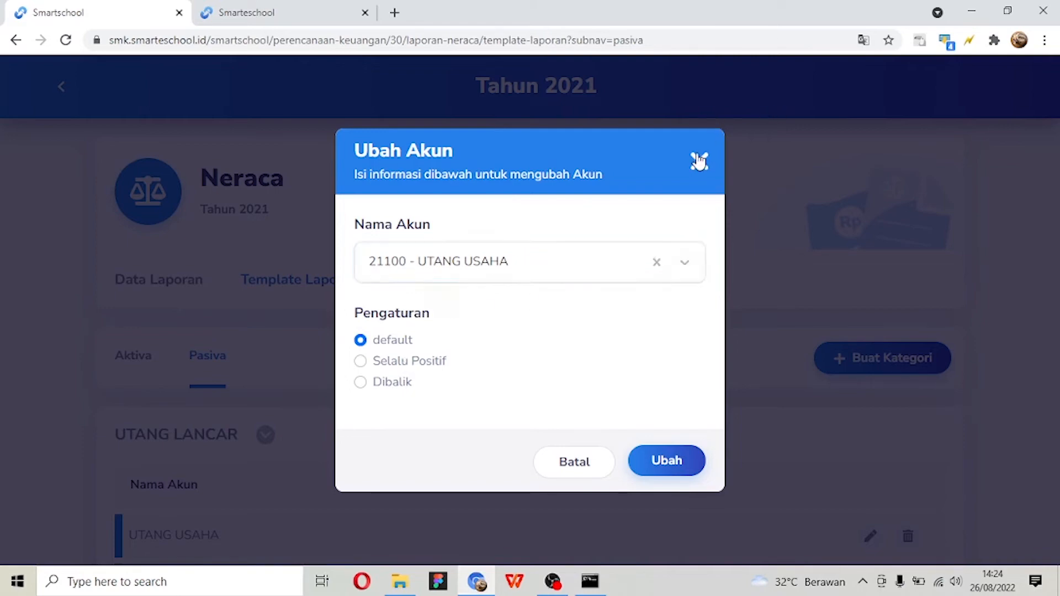
- Return to the Tahun 2021 report list and open the Arus Kas report
left_click(63, 90)
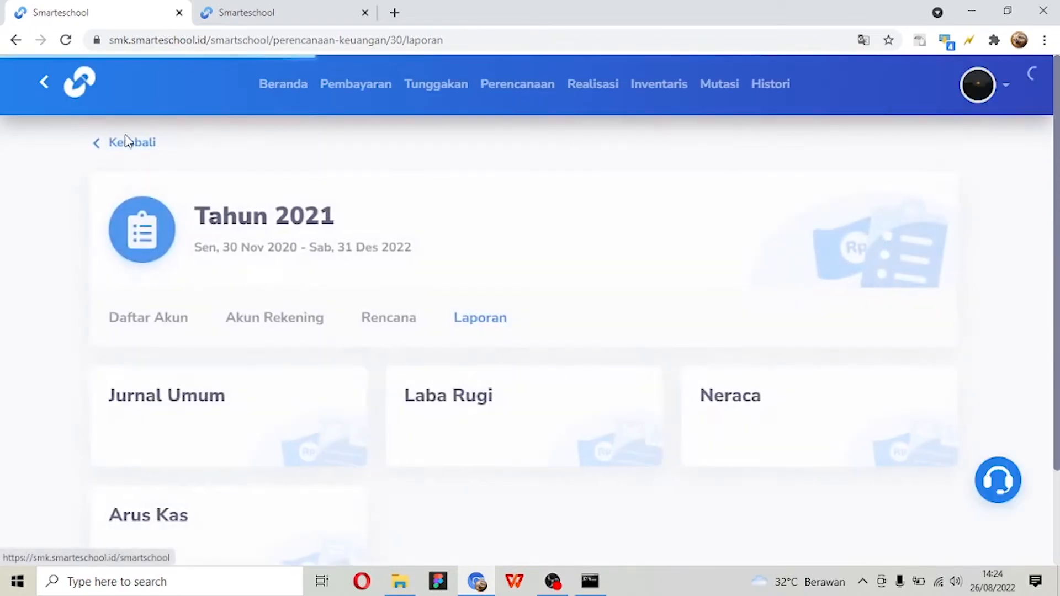
scroll(220, 199, "down", 3)
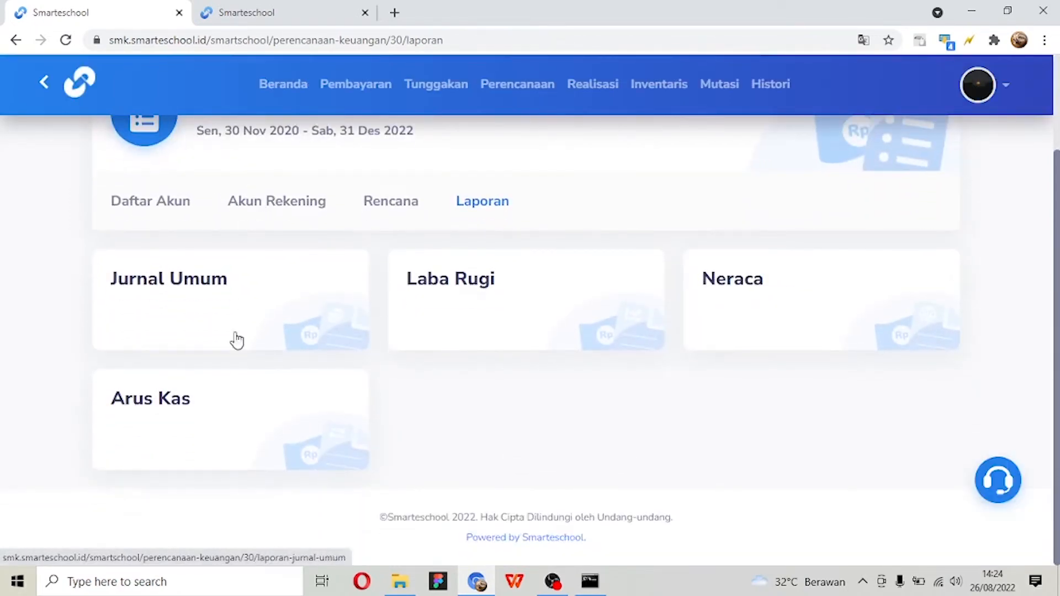
left_click(229, 415)
- Examine the Arus Kas report's account search and the date fields of Periode Laporan 1 and Periode Laporan 2
scroll(230, 415, "down", 1)
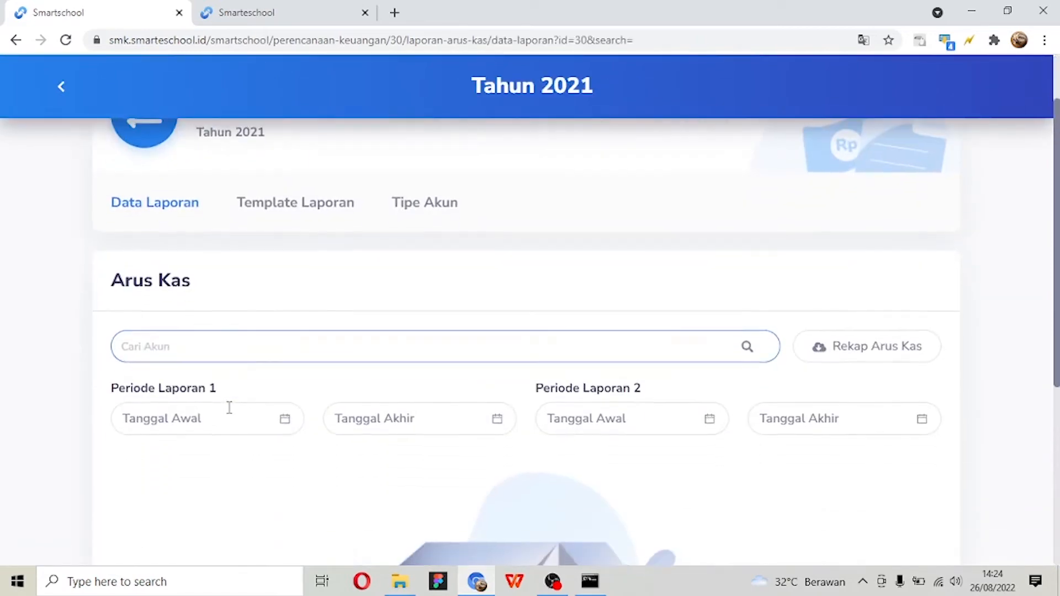
scroll(229, 413, "down", 1)
scroll(227, 411, "up", 2)
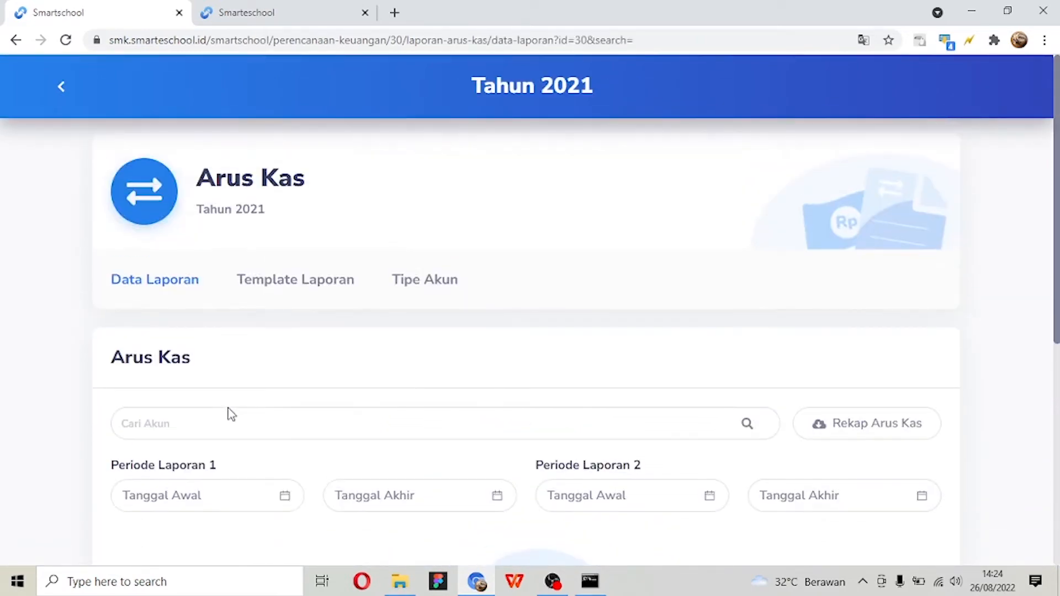
left_click(230, 407)
scroll(229, 409, "down", 2)
scroll(229, 411, "up", 2)
scroll(231, 413, "down", 2)
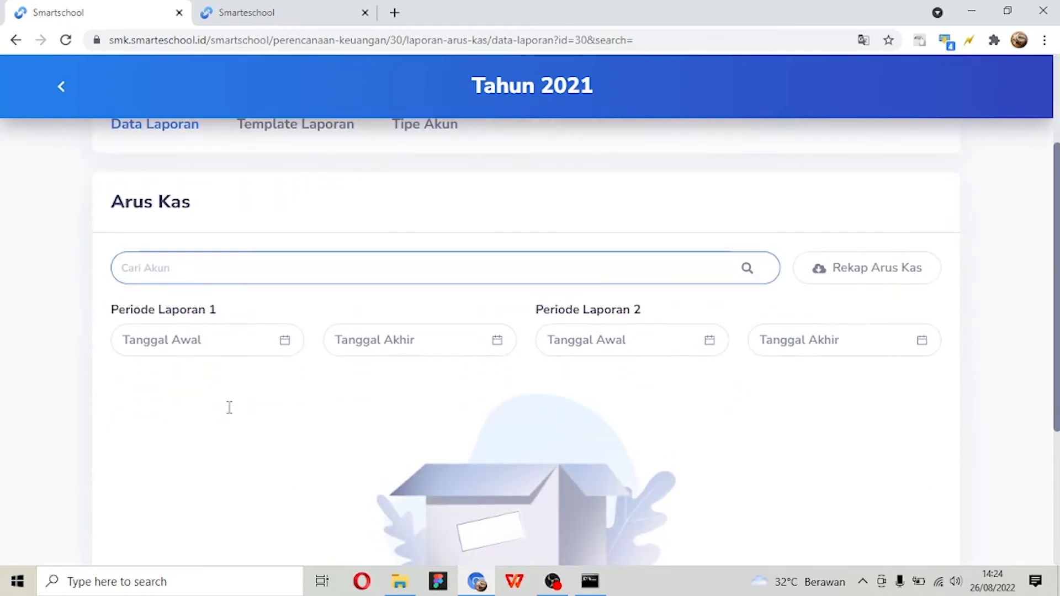
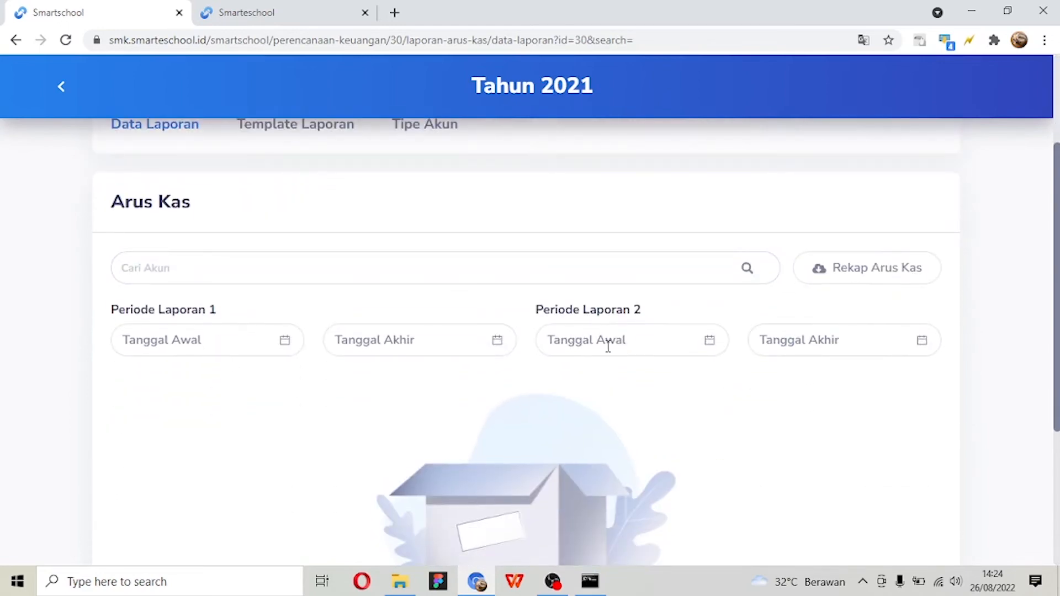
- Set Periode Laporan 1 of the Arus Kas report to start at 2021-01 and end at 2021-01
scroll(607, 348, "down", 1)
left_click(213, 260)
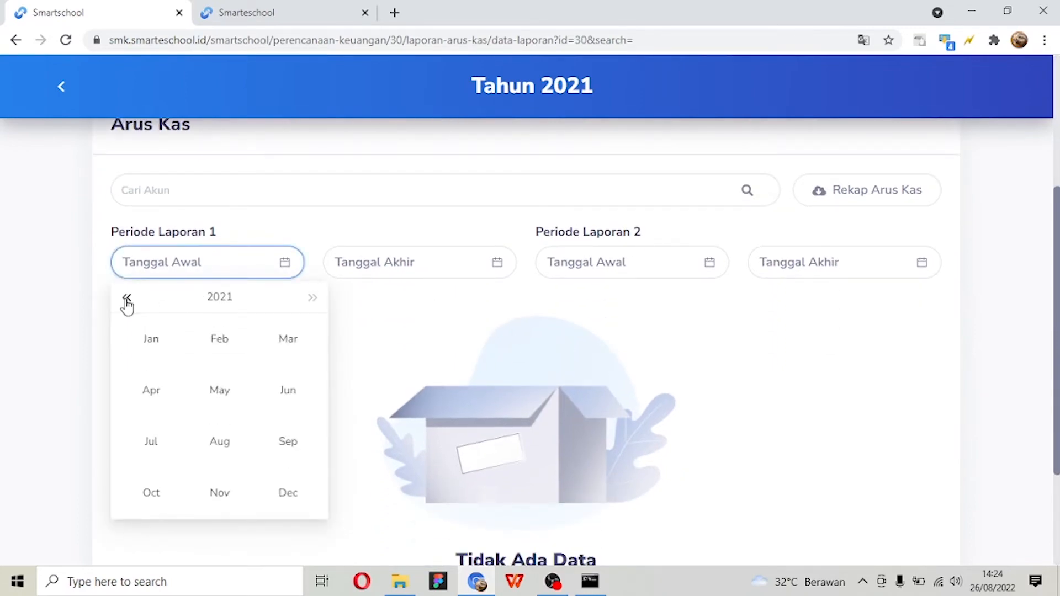
left_click(158, 343)
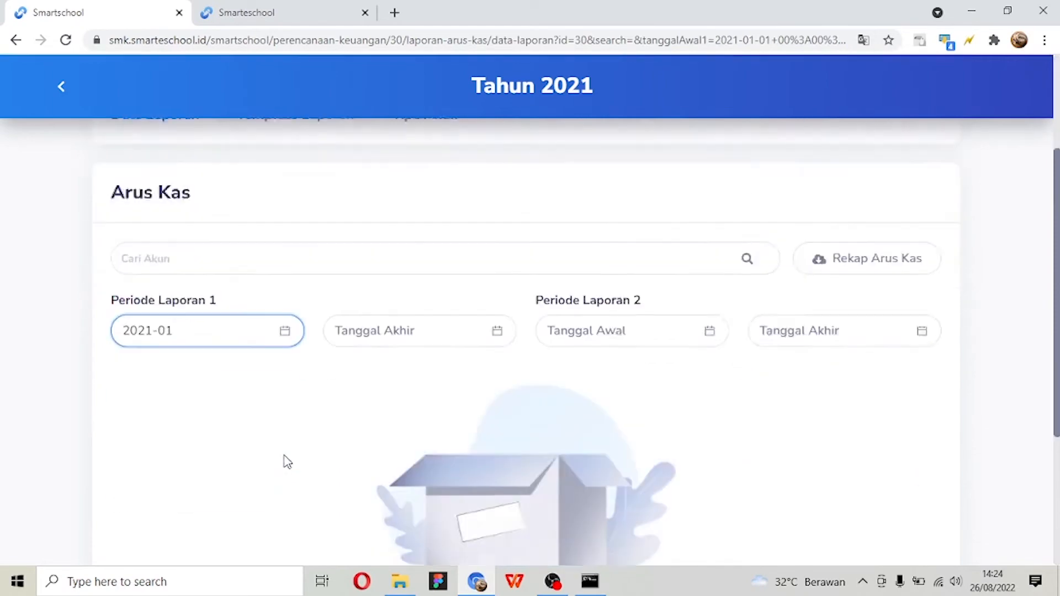
left_click(419, 261)
left_click(439, 345)
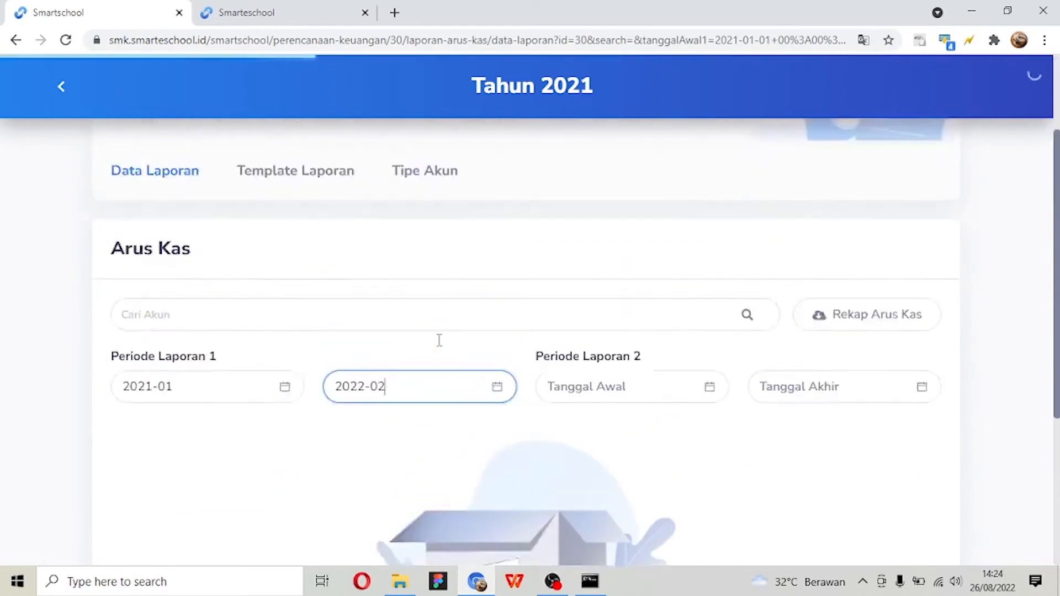
left_click(366, 255)
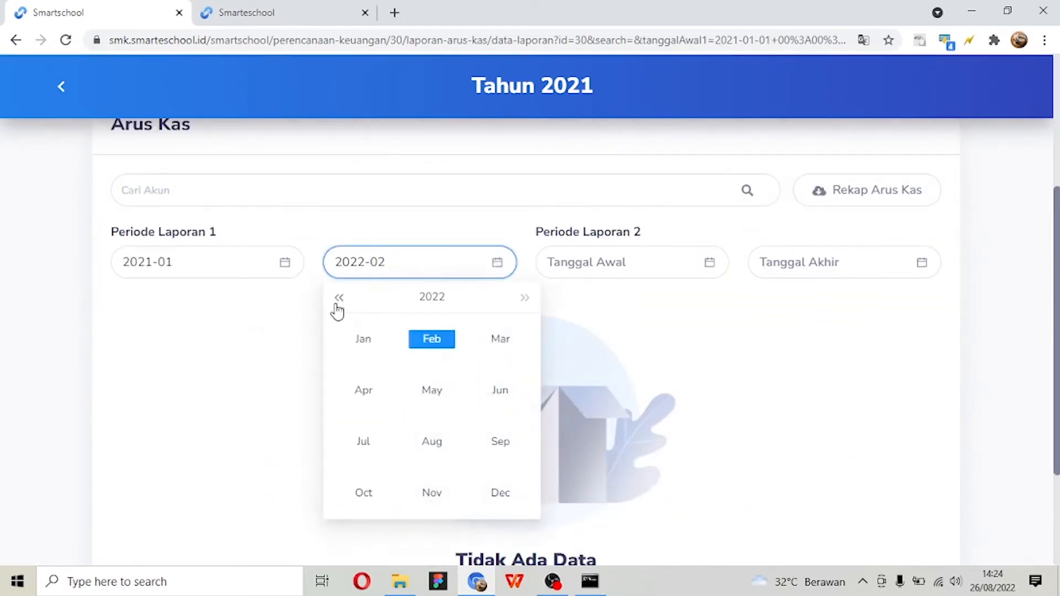
left_click(339, 298)
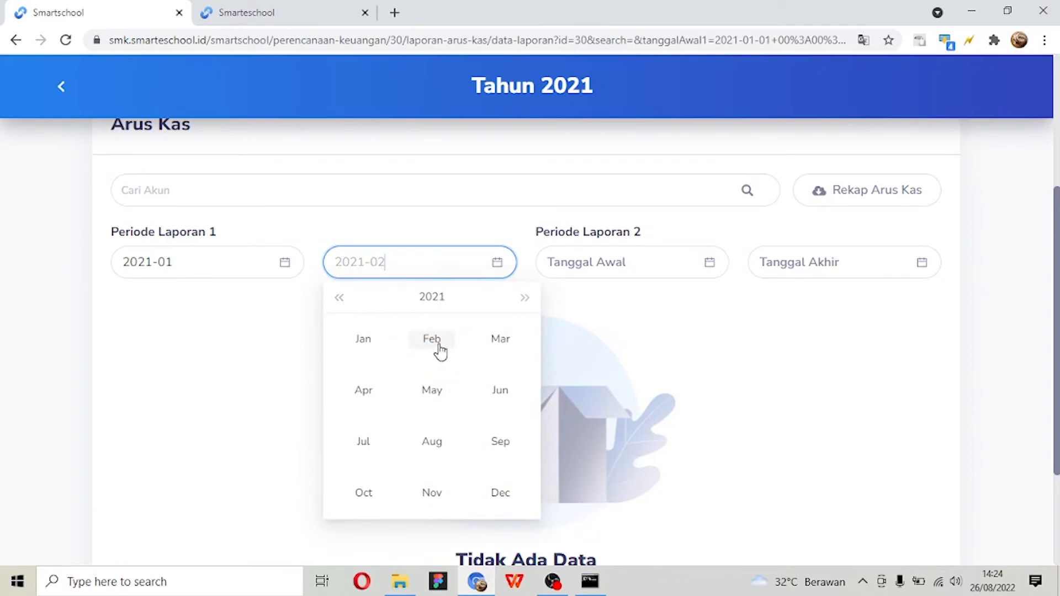
left_click(439, 348)
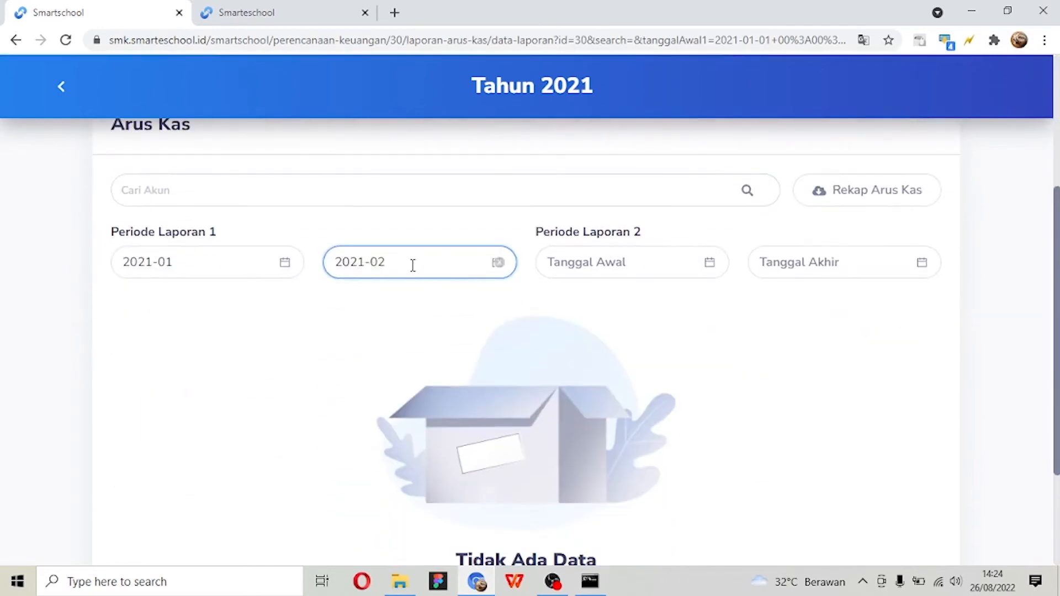
left_click(413, 266)
left_click(370, 346)
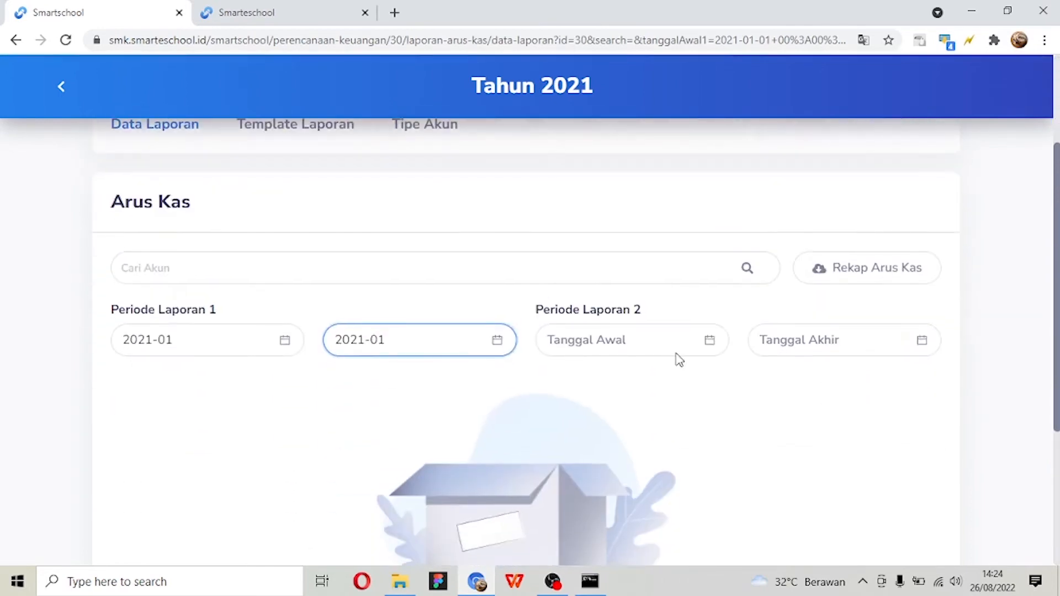
- Set Periode Laporan 2 of the Arus Kas report to start at 2021-02 and end at 2021-02
left_click(657, 358)
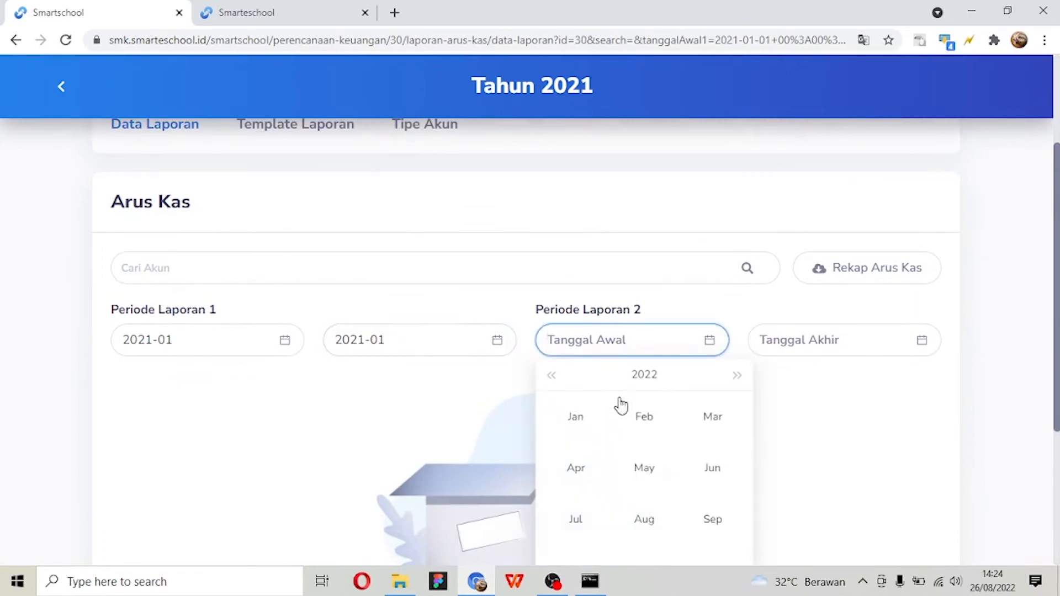
left_click(552, 377)
left_click(640, 342)
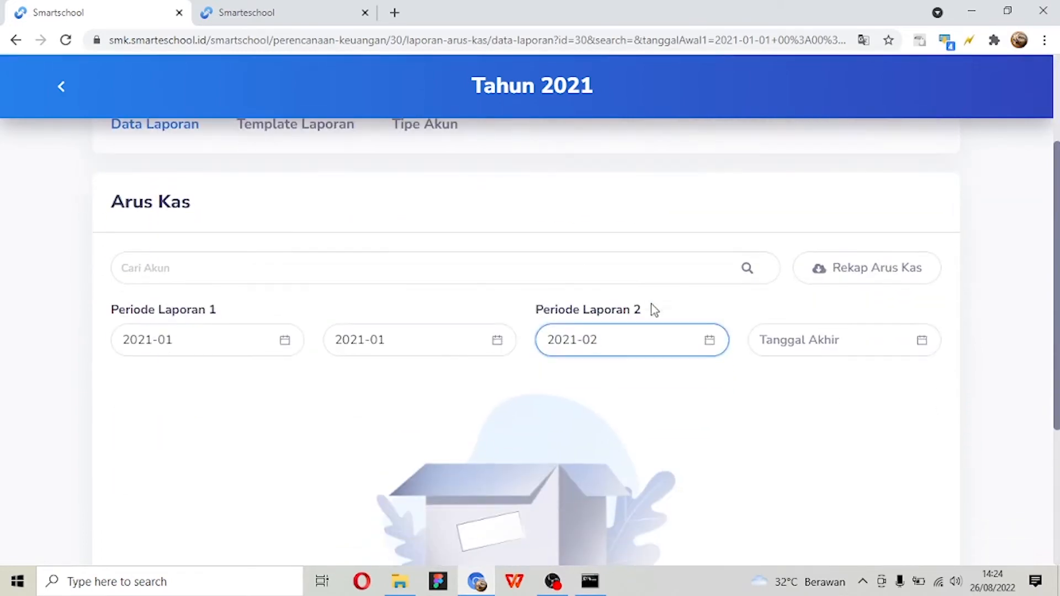
left_click(767, 339)
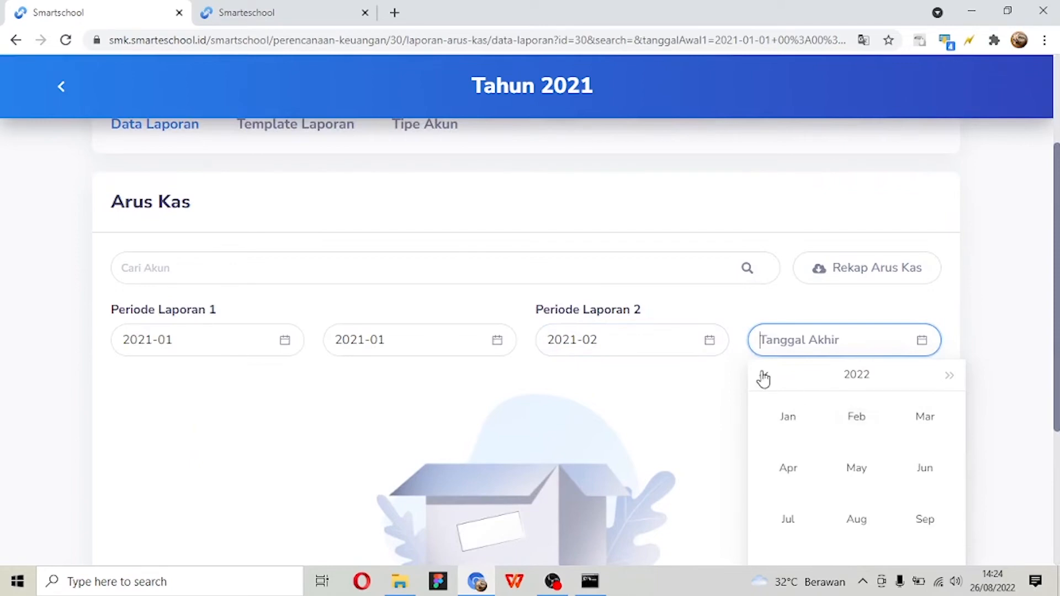
left_click(763, 376)
left_click(856, 418)
- Examine the Arus Kas report's operating, investing and financing amounts and its opening and closing cash balance rows
scroll(696, 362, "down", 5)
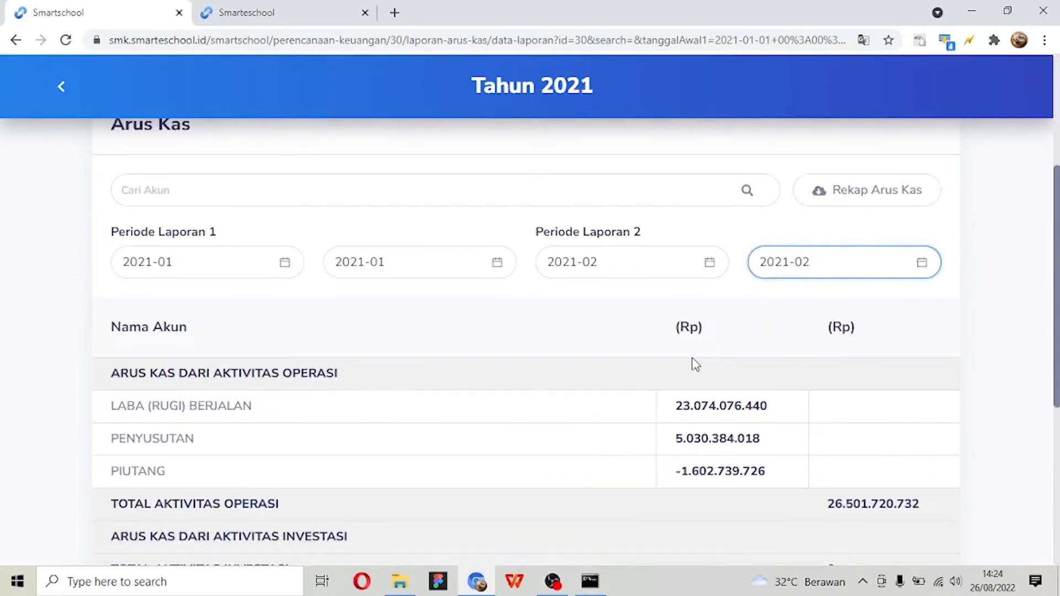
scroll(694, 358, "down", 5)
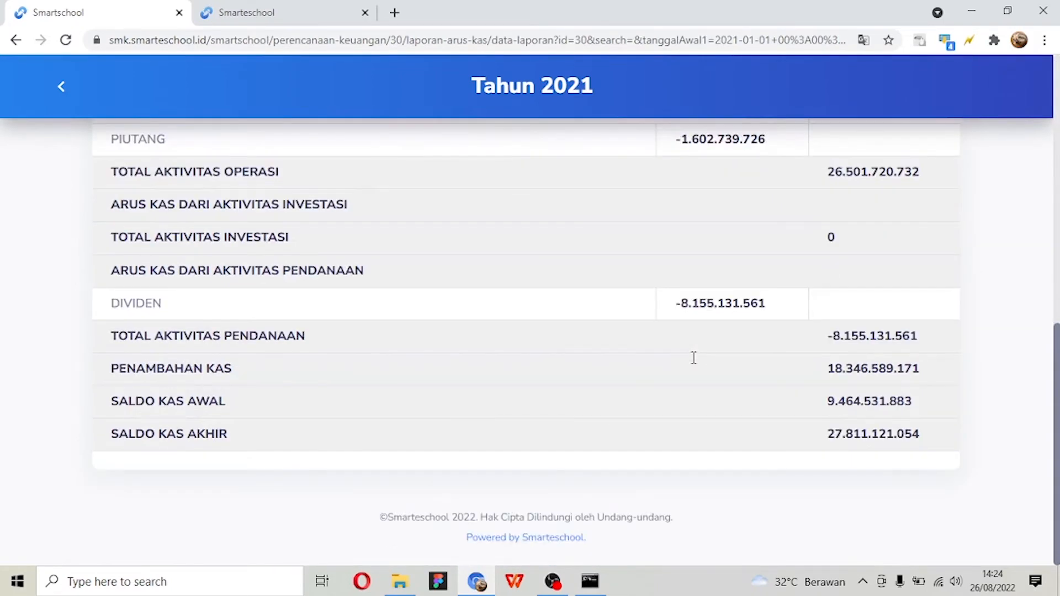
scroll(694, 358, "up", 5)
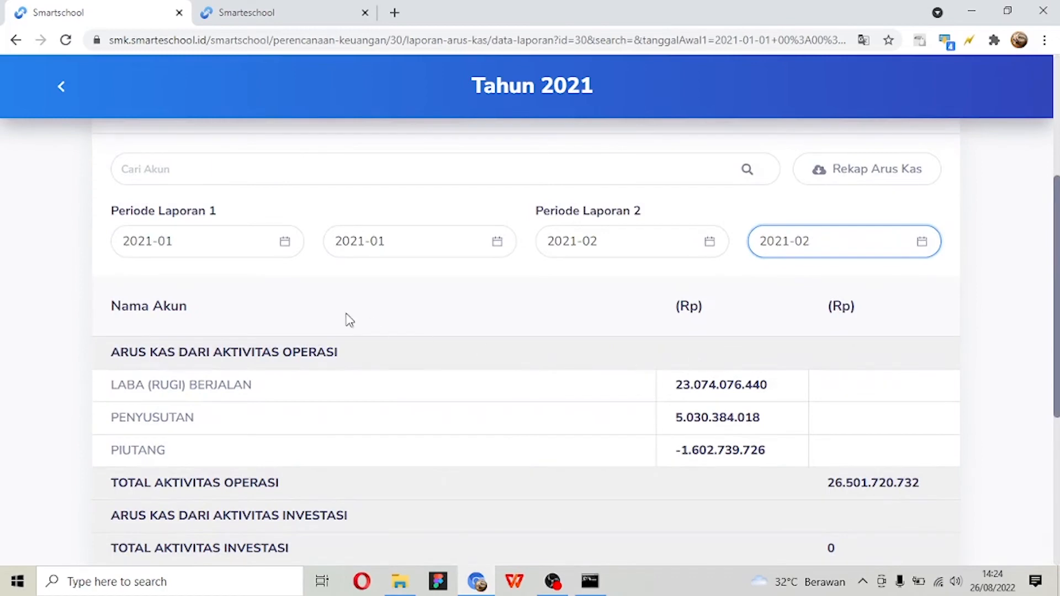
scroll(345, 317, "down", 3)
scroll(361, 304, "up", 2)
scroll(366, 300, "up", 1)
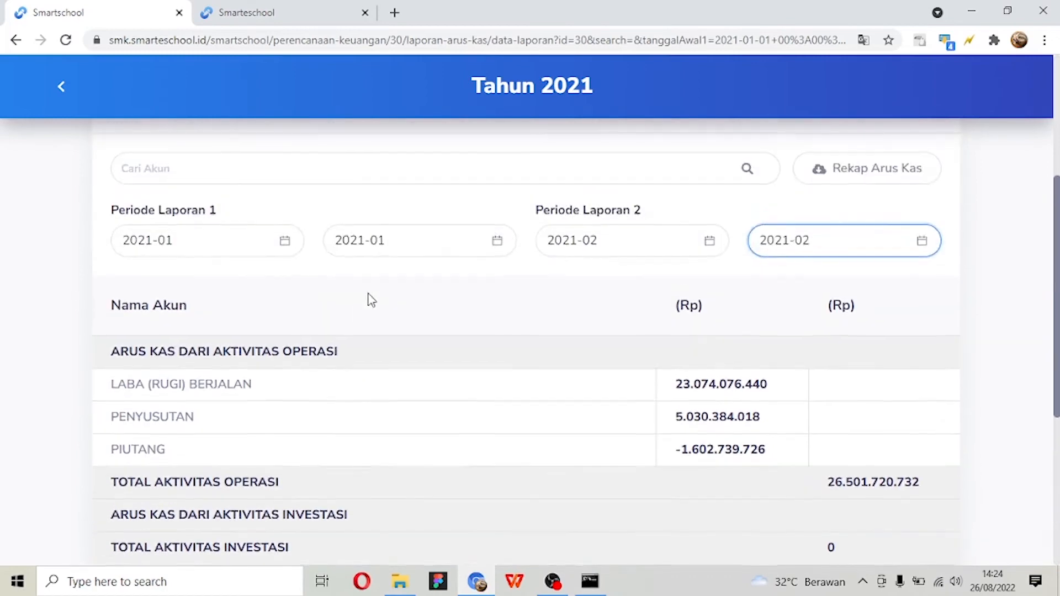
scroll(627, 306, "down", 5)
scroll(629, 305, "up", 3)
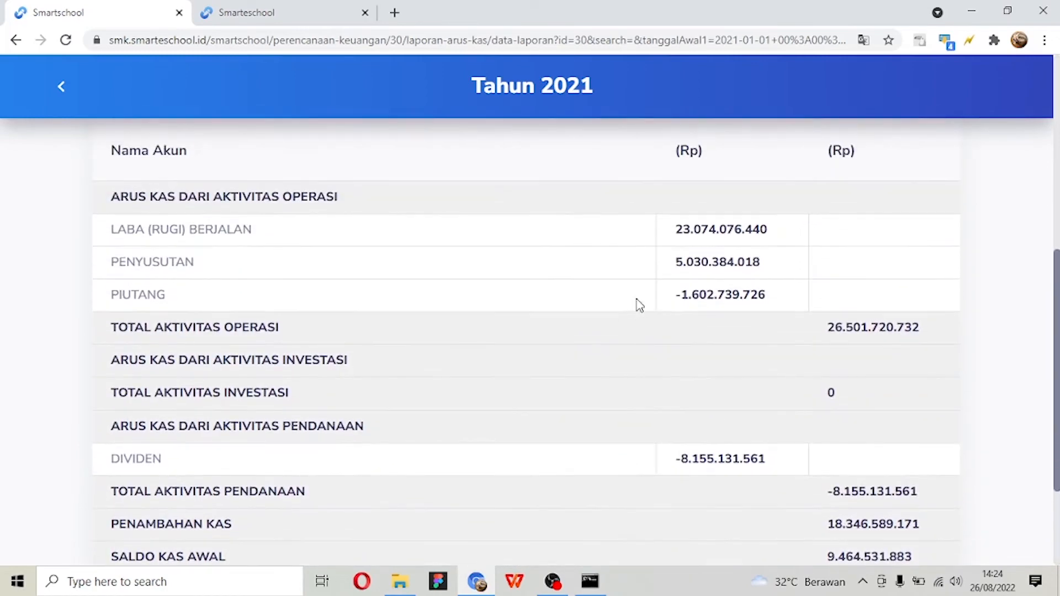
double_click(729, 229)
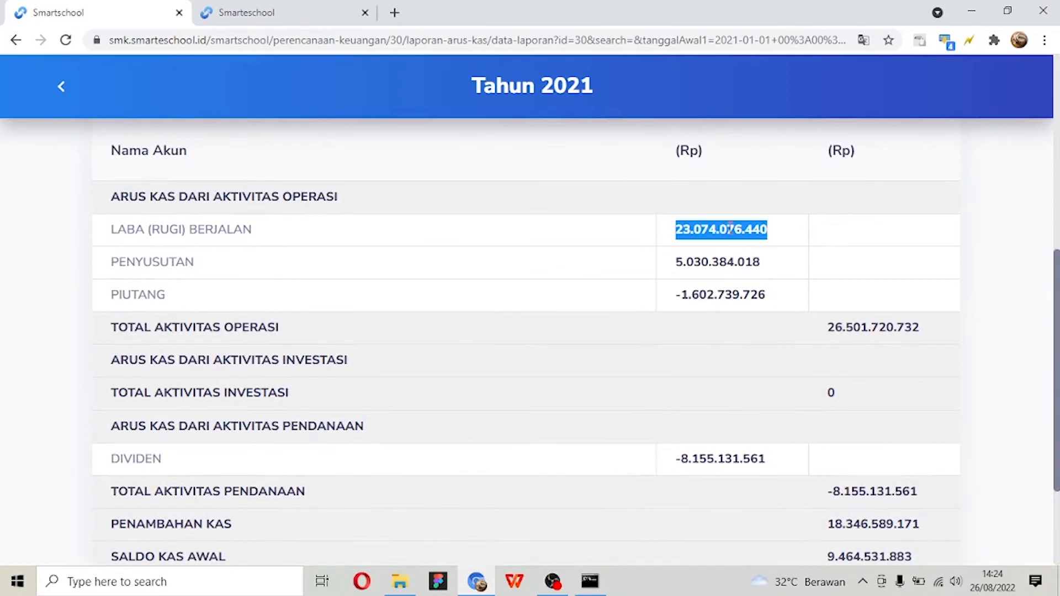
double_click(730, 263)
left_click(744, 316)
scroll(746, 315, "up", 2)
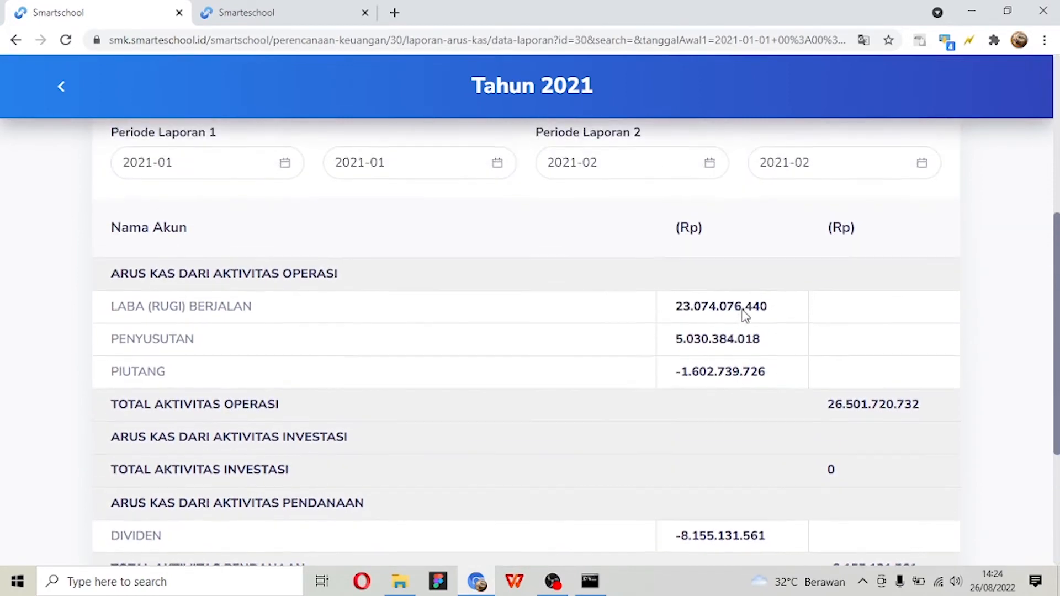
scroll(746, 301, "down", 1)
scroll(744, 309, "up", 4)
scroll(743, 309, "down", 7)
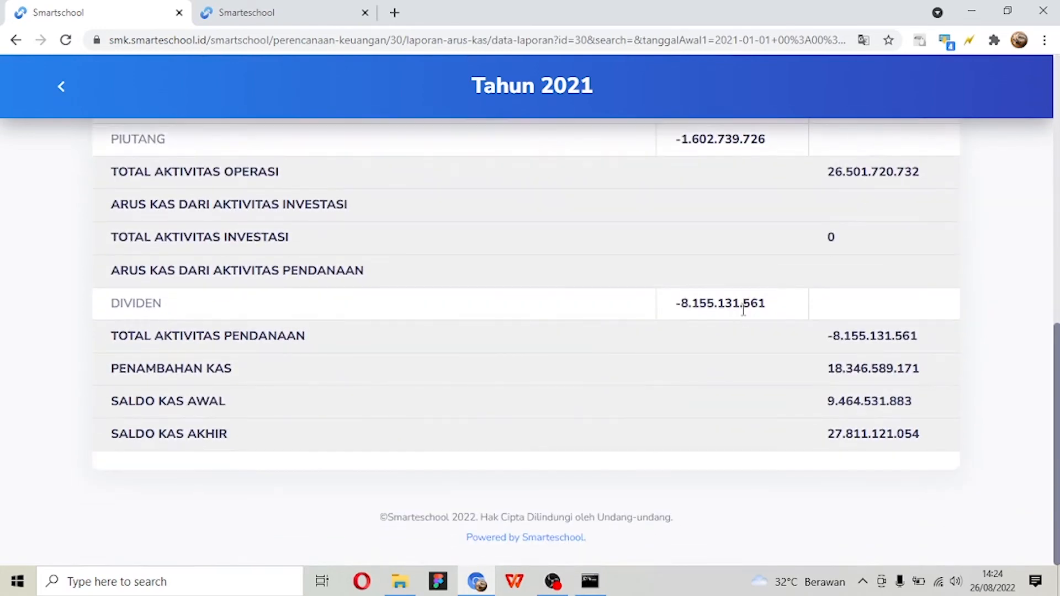
scroll(744, 309, "up", 8)
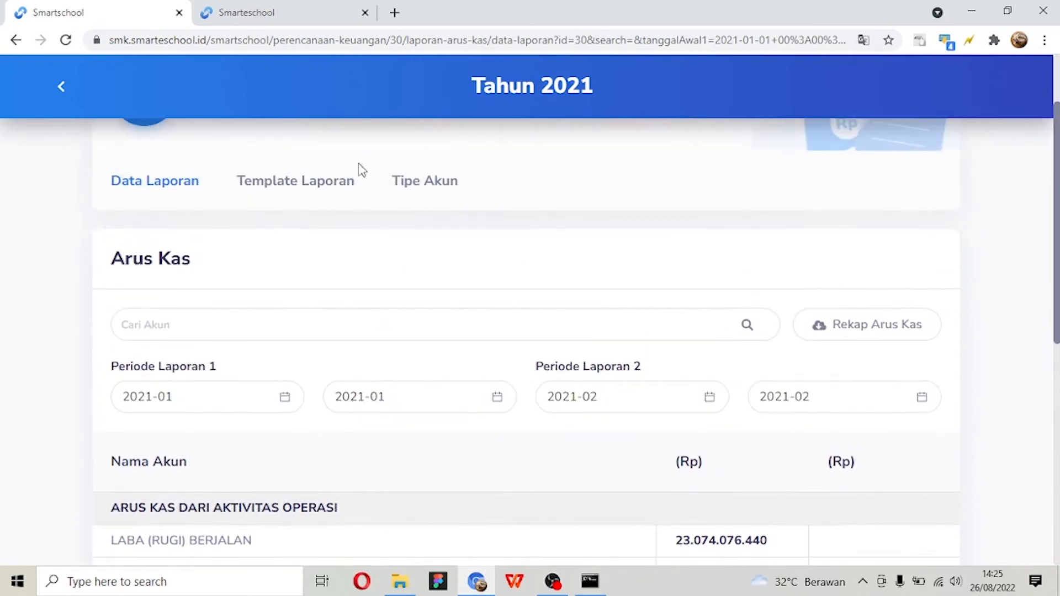
- Open the Arus Kas Template Laporan and look over the accounts in its Operasi category
left_click(317, 184)
scroll(325, 194, "down", 1)
scroll(327, 194, "down", 2)
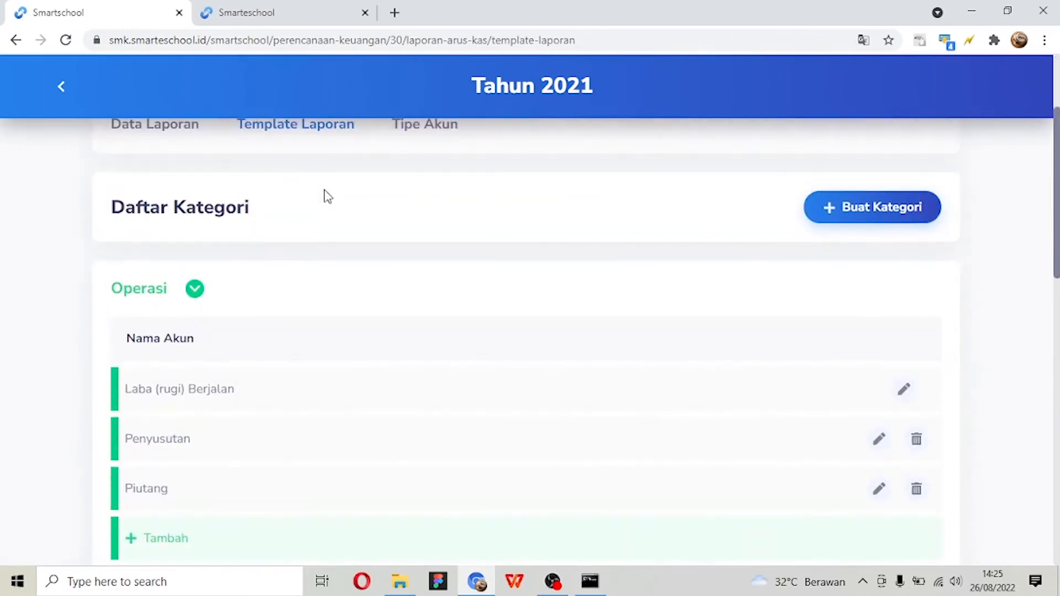
scroll(326, 197, "up", 3)
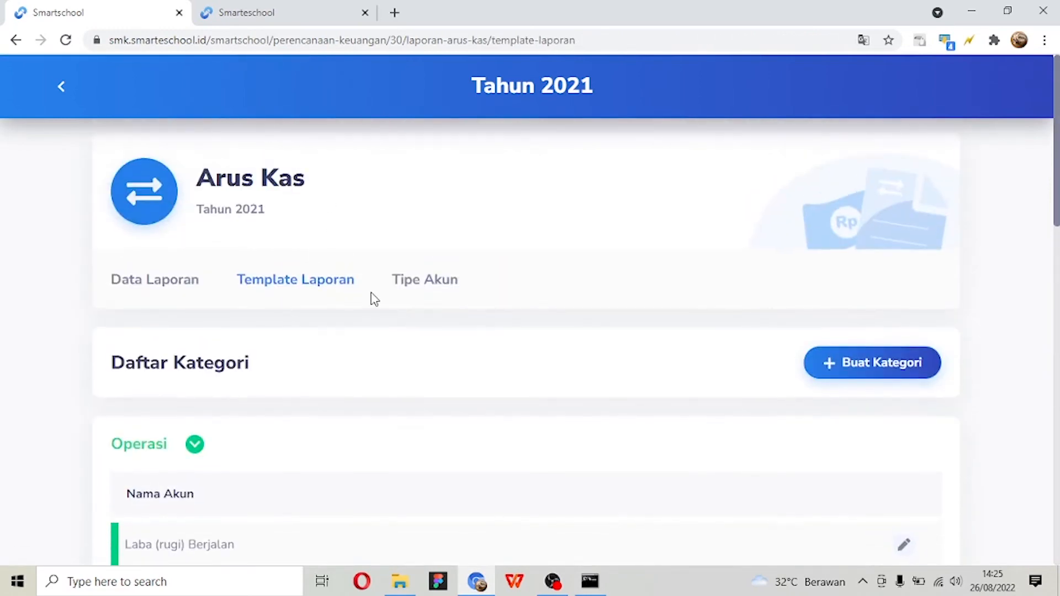
- Return to the Arus Kas Data Laporan and set Periode Laporan 1 from 2021-01 to 2021-01 again
left_click(173, 281)
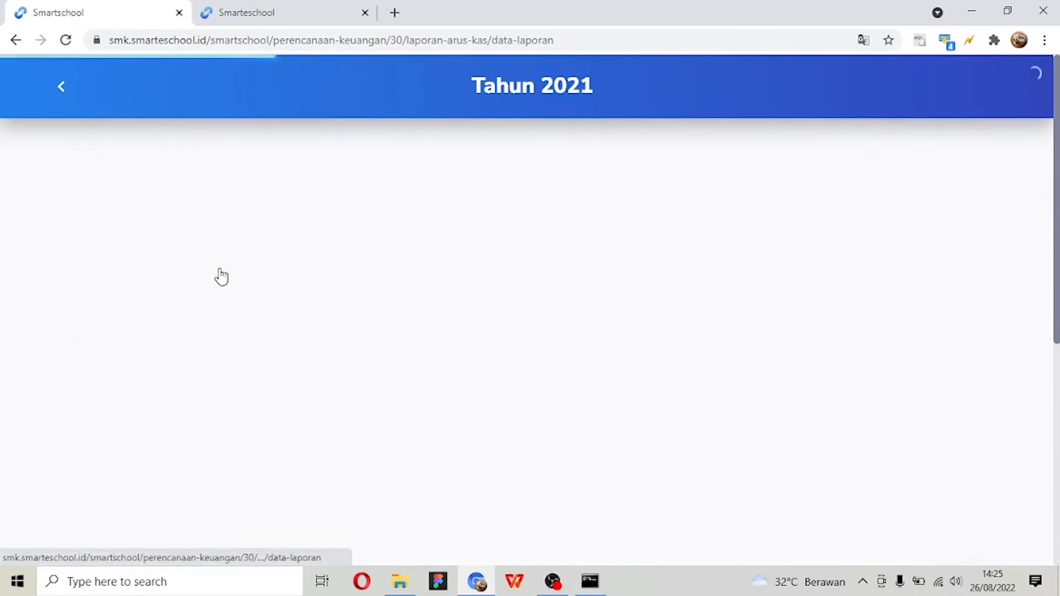
scroll(442, 264, "up", 4)
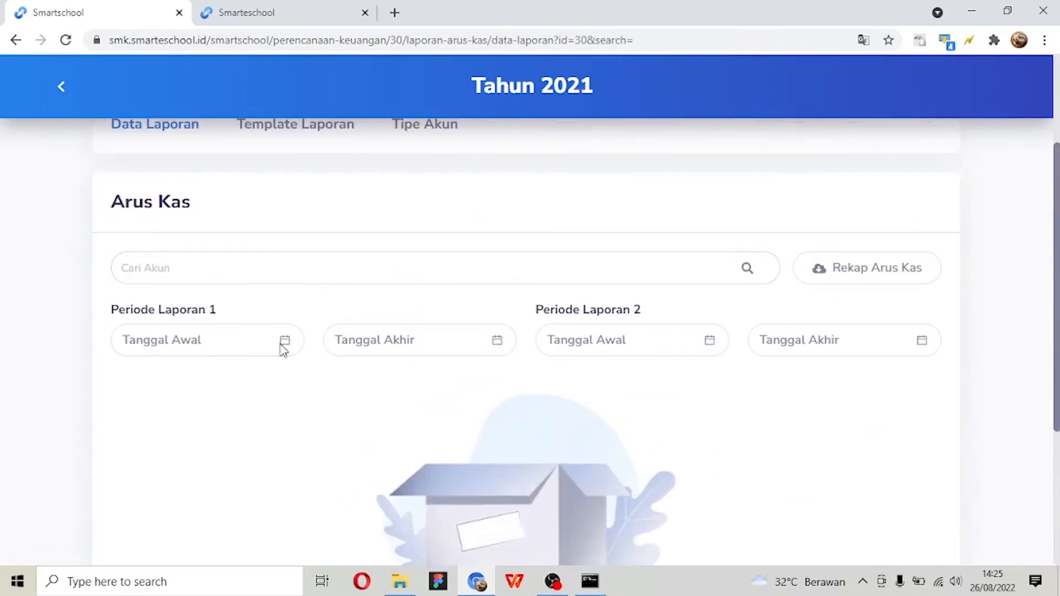
left_click(282, 347)
left_click(128, 376)
left_click(151, 418)
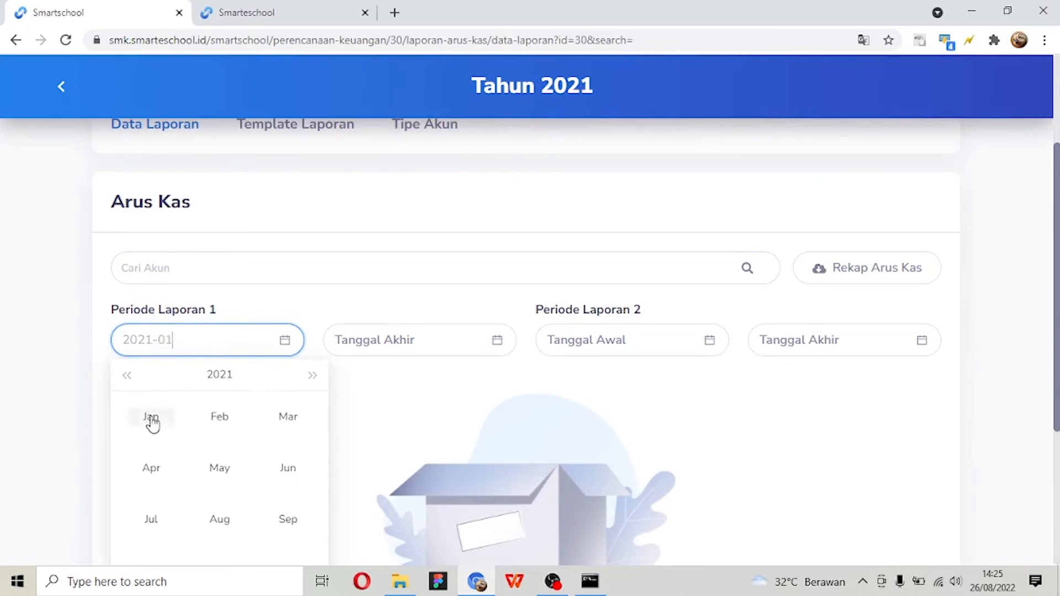
left_click(383, 496)
left_click(339, 530)
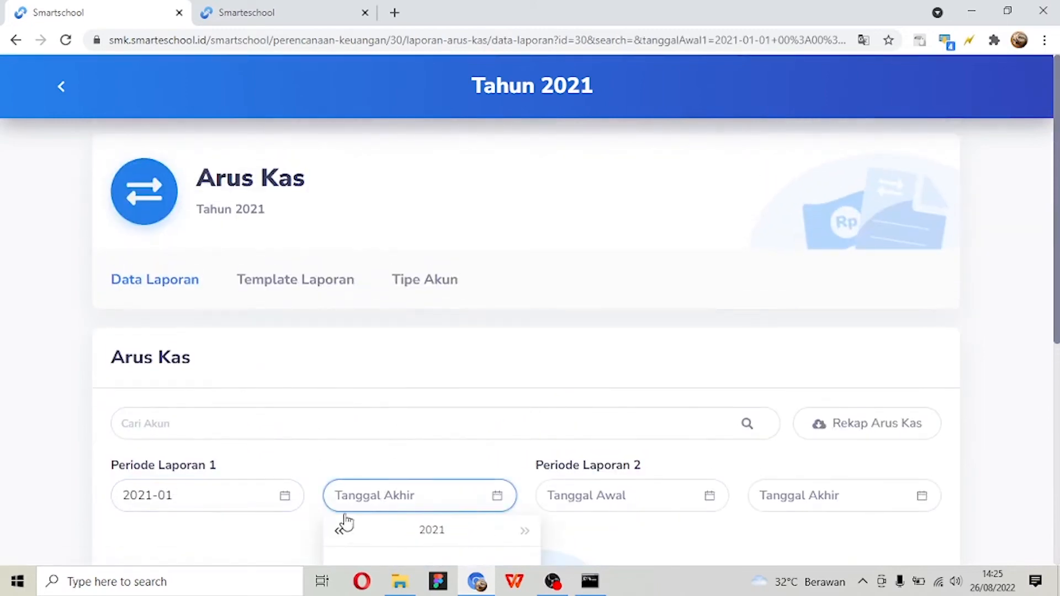
scroll(357, 405, "down", 3)
left_click(358, 408)
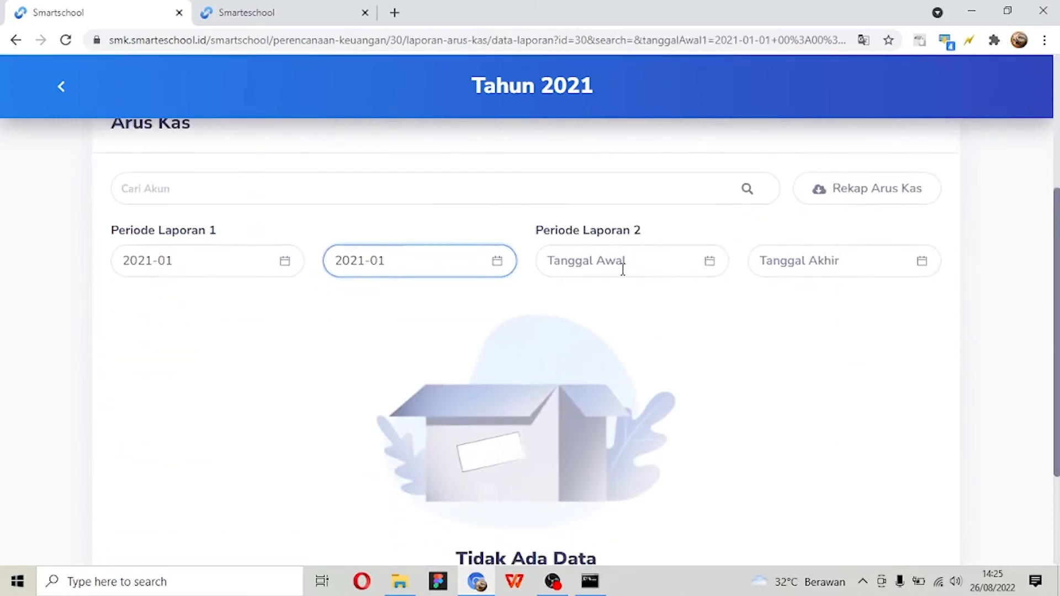
- Set Periode Laporan 2 from 2021-02 to 2021-02 again to regenerate the Arus Kas report
left_click(622, 264)
left_click(552, 296)
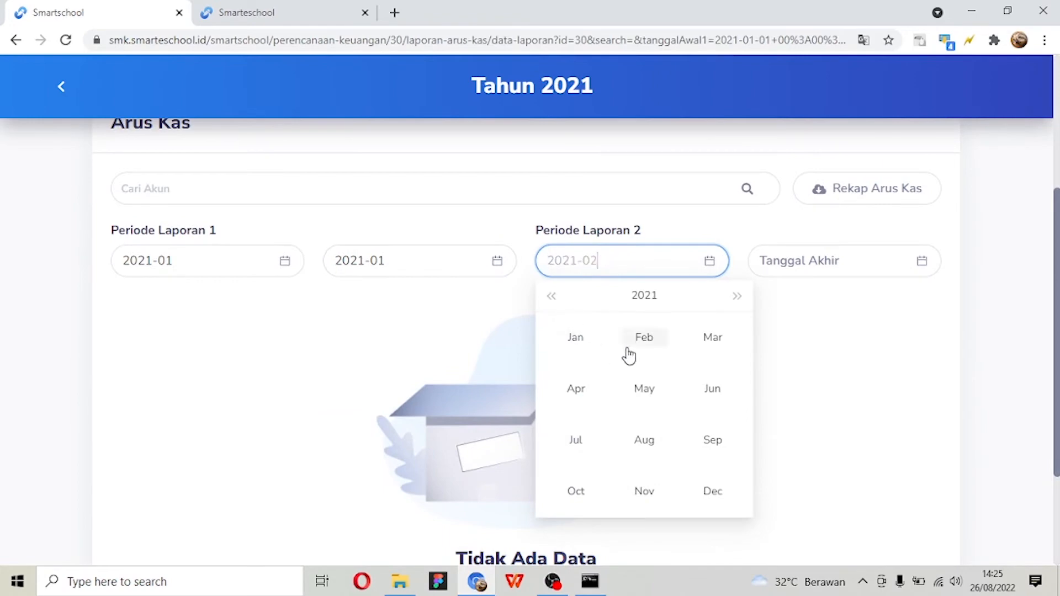
left_click(646, 338)
scroll(800, 304, "down", 2)
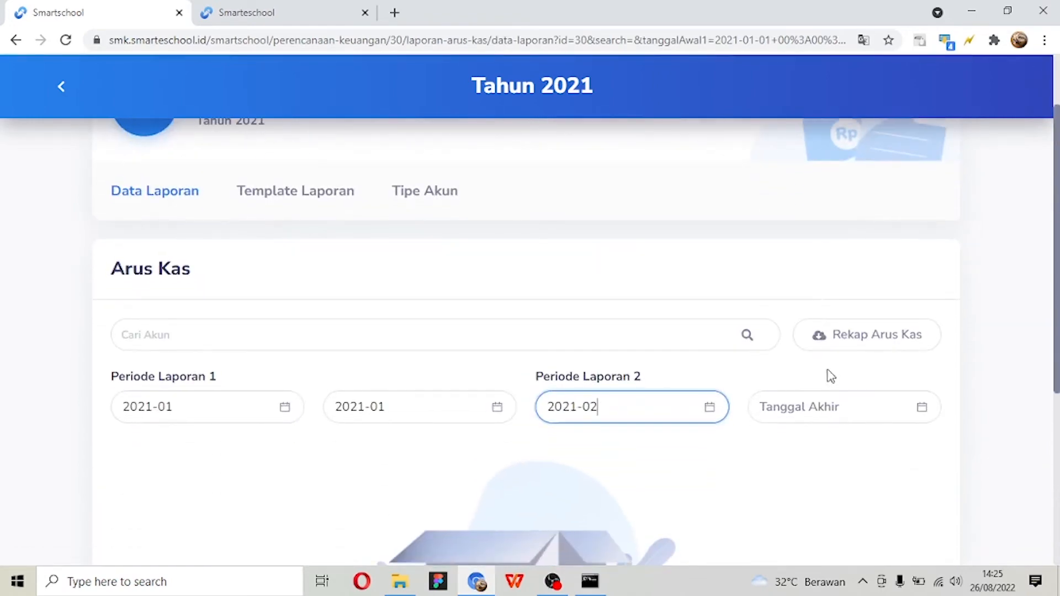
left_click(781, 419)
left_click(764, 444)
left_click(856, 492)
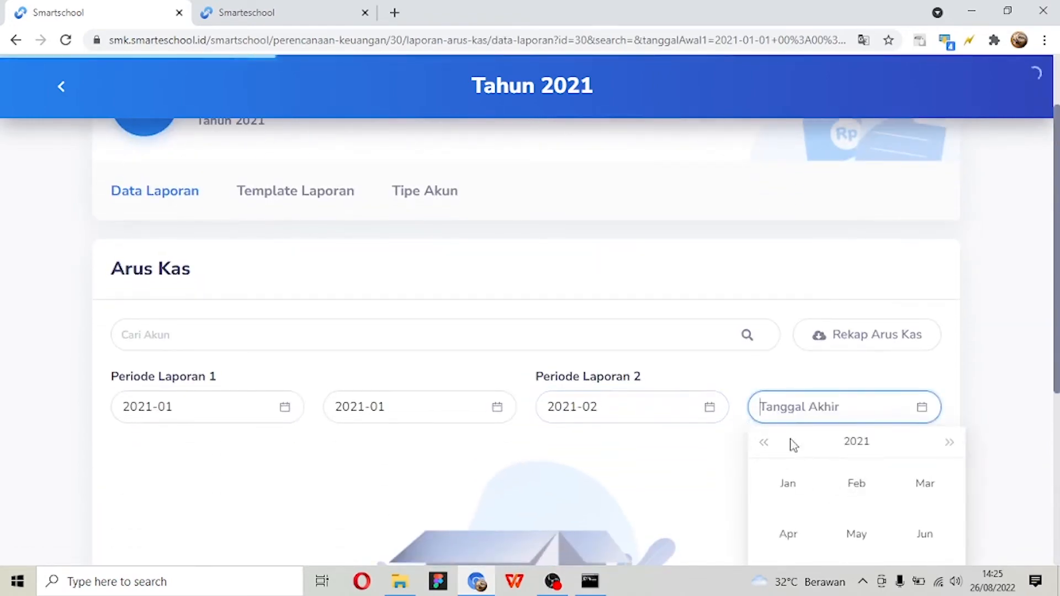
- Review the regenerated Arus Kas table from the Operasi accounts through Saldo Kas Akhir
scroll(719, 365, "down", 3)
scroll(719, 365, "down", 3)
scroll(720, 365, "down", 3)
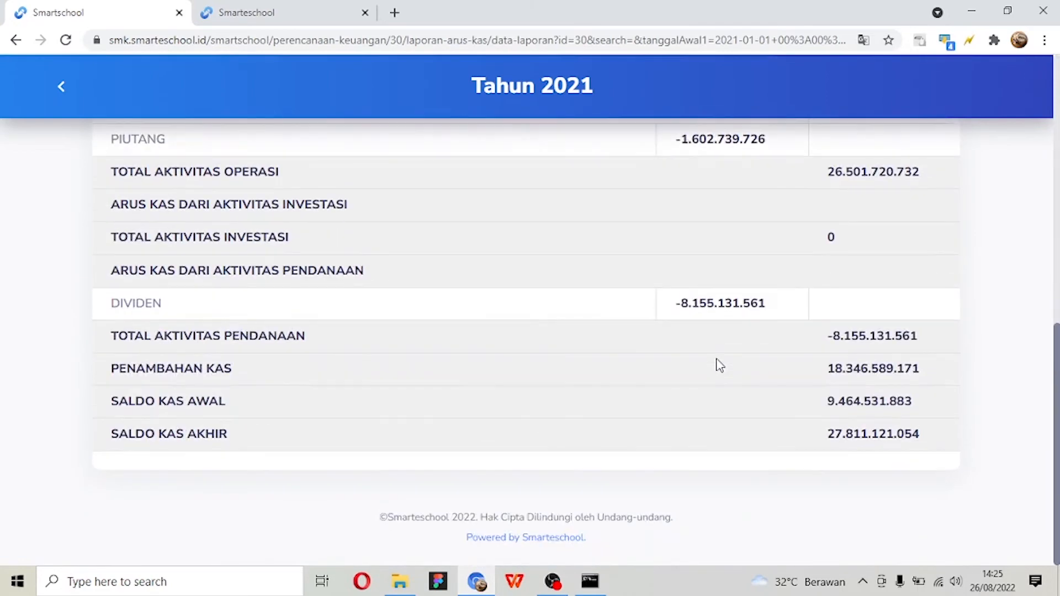
scroll(720, 366, "up", 1)
scroll(719, 366, "down", 1)
scroll(719, 365, "up", 1)
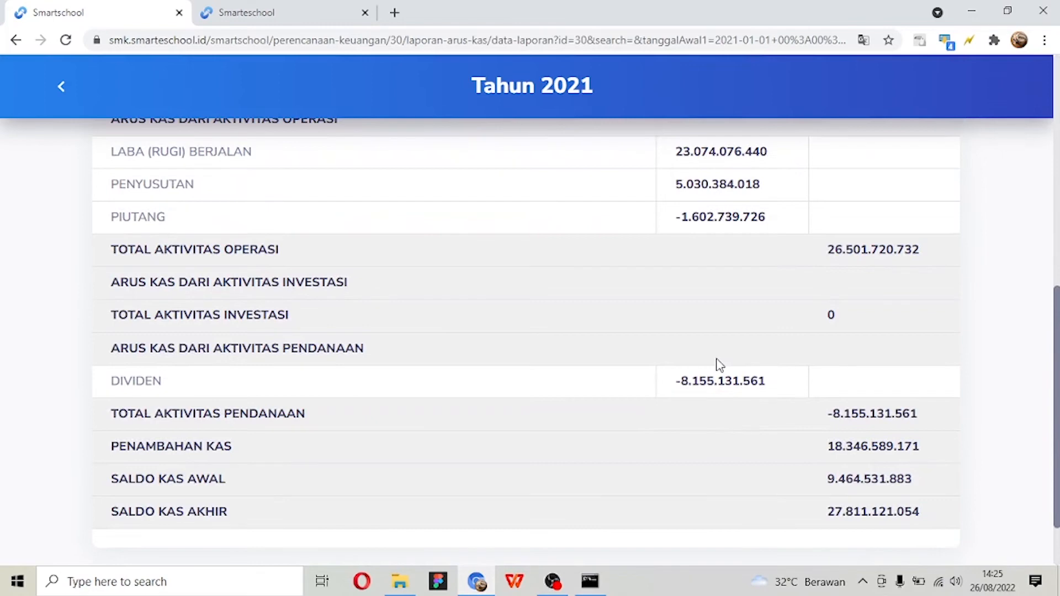
scroll(717, 365, "up", 6)
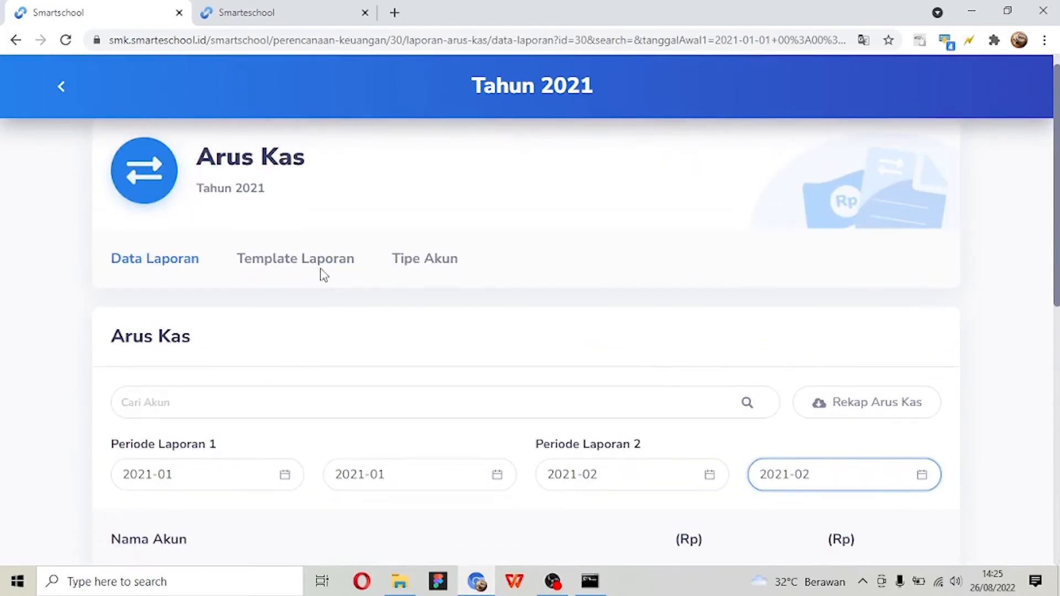
- Open the Arus Kas Template Laporan and examine its categories and the Kenaikan (Penurunan) Kas, Saldo Kas Awal and Saldo Kas Akhir formulas
left_click(311, 265)
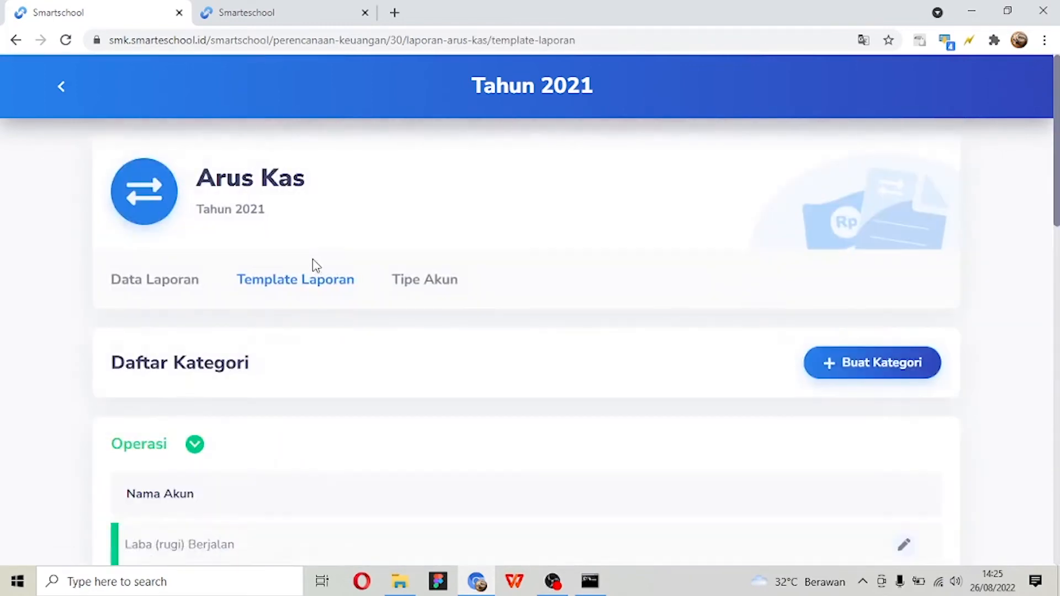
scroll(316, 266, "down", 2)
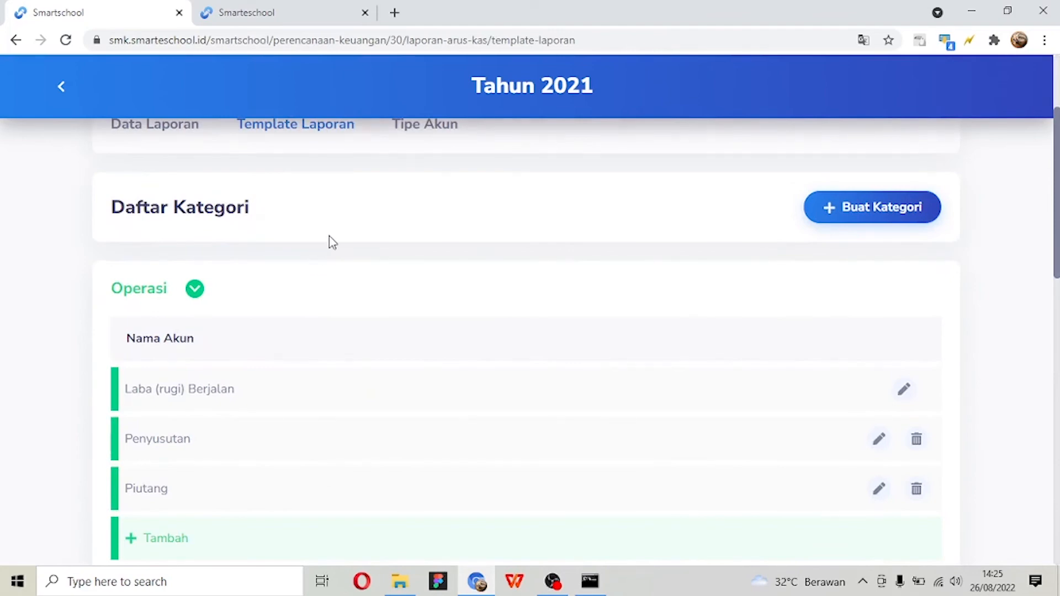
scroll(331, 241, "down", 3)
scroll(326, 234, "up", 3)
scroll(201, 261, "down", 3)
scroll(201, 251, "up", 3)
scroll(202, 267, "down", 6)
scroll(214, 335, "down", 6)
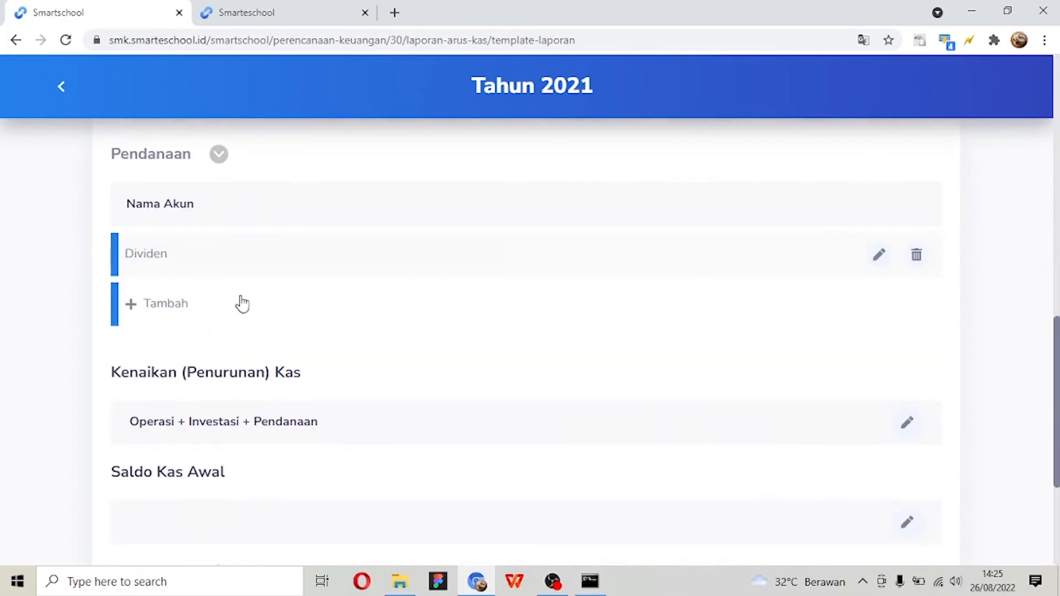
scroll(239, 303, "down", 2)
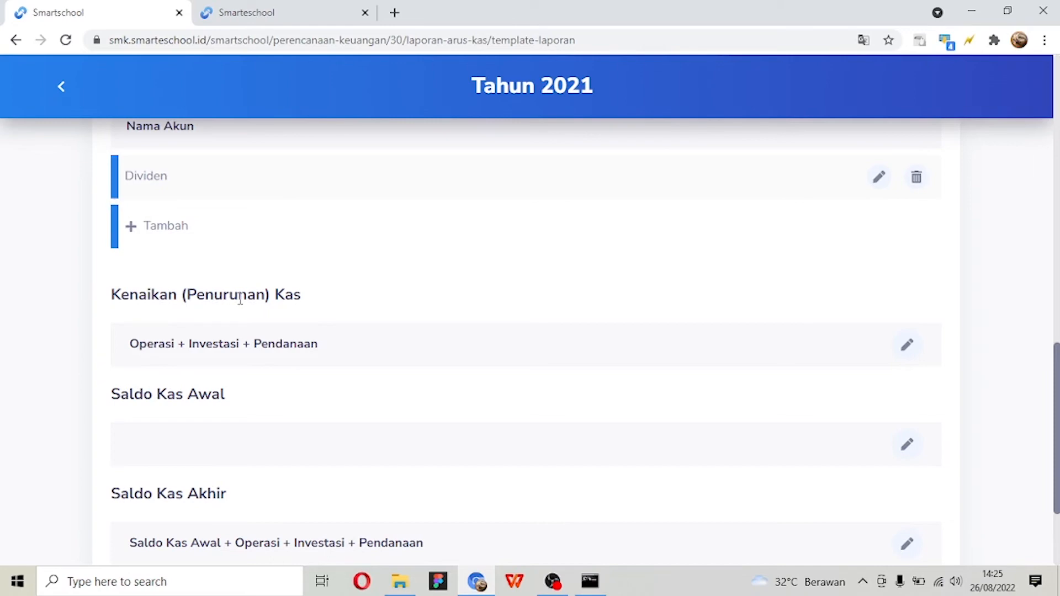
- Open the Arus Kas Tipe Akun list and show the accounts grouped under Piutang
scroll(240, 300, "down", 3)
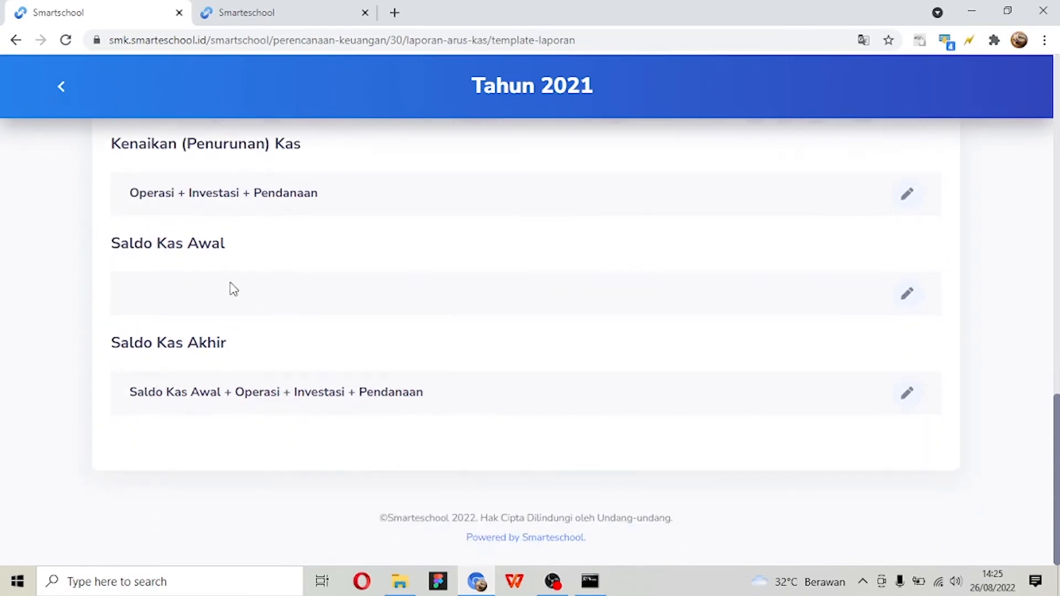
scroll(206, 354, "up", 14)
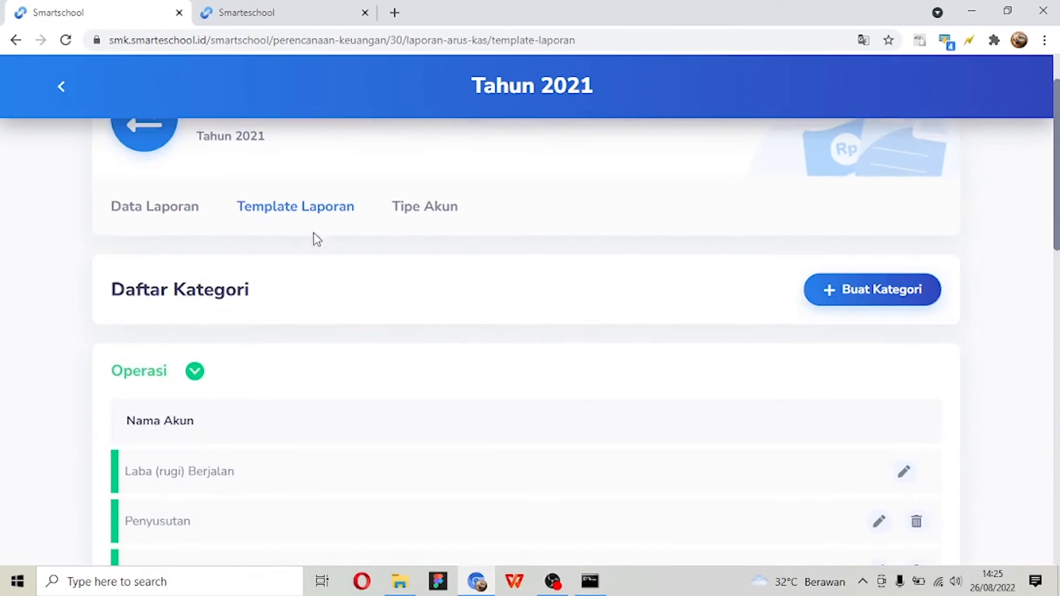
left_click(437, 216)
scroll(440, 217, "down", 4)
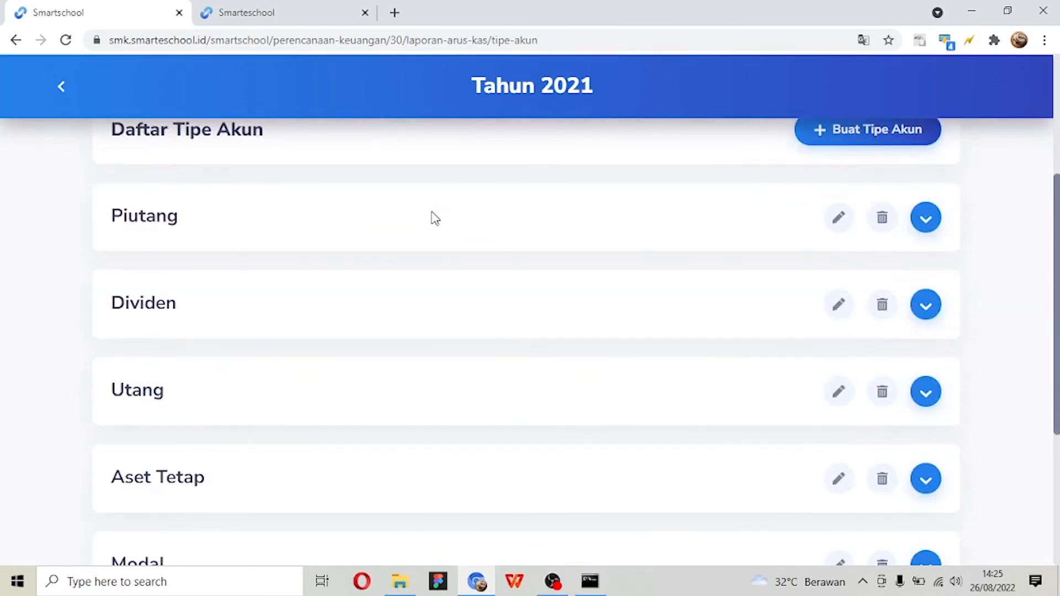
scroll(1013, 345, "up", 1)
left_click(925, 303)
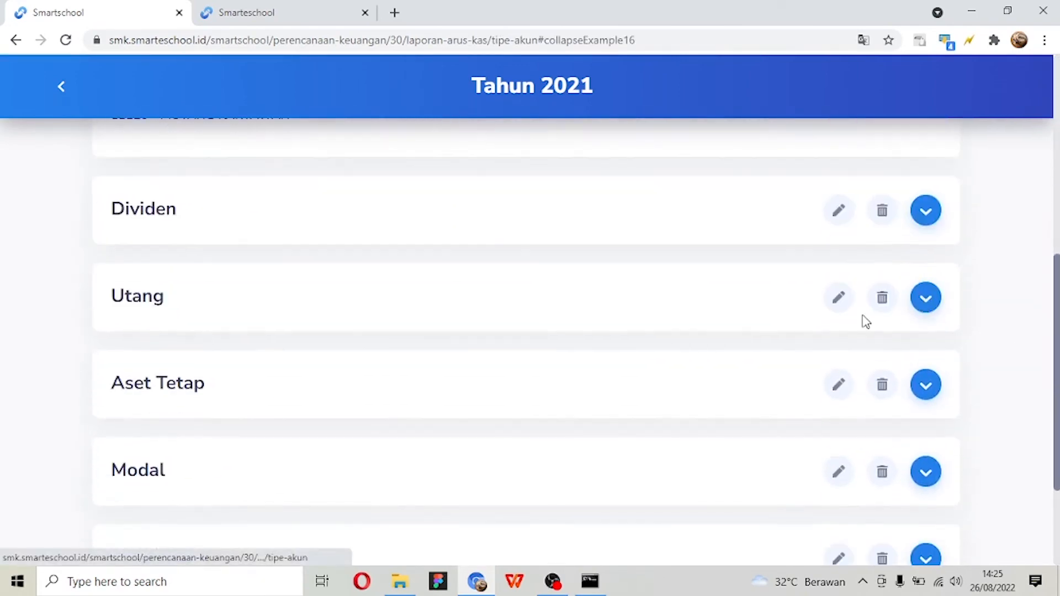
scroll(866, 321, "up", 4)
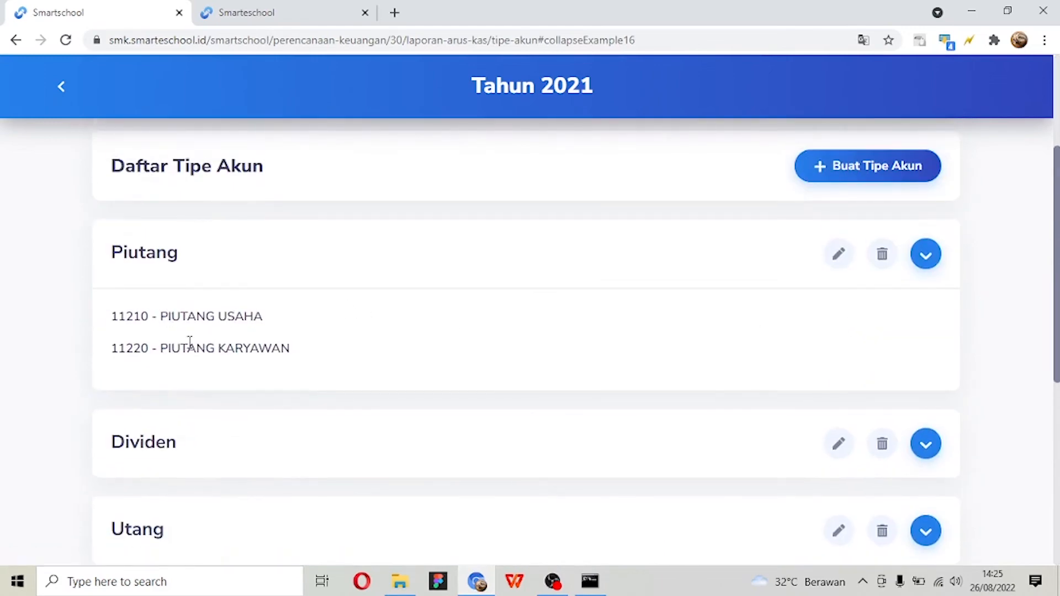
- Show the accounts grouped under Dividen, Utang, Aset Tetap, Modal and Penyusutan
left_click(926, 444)
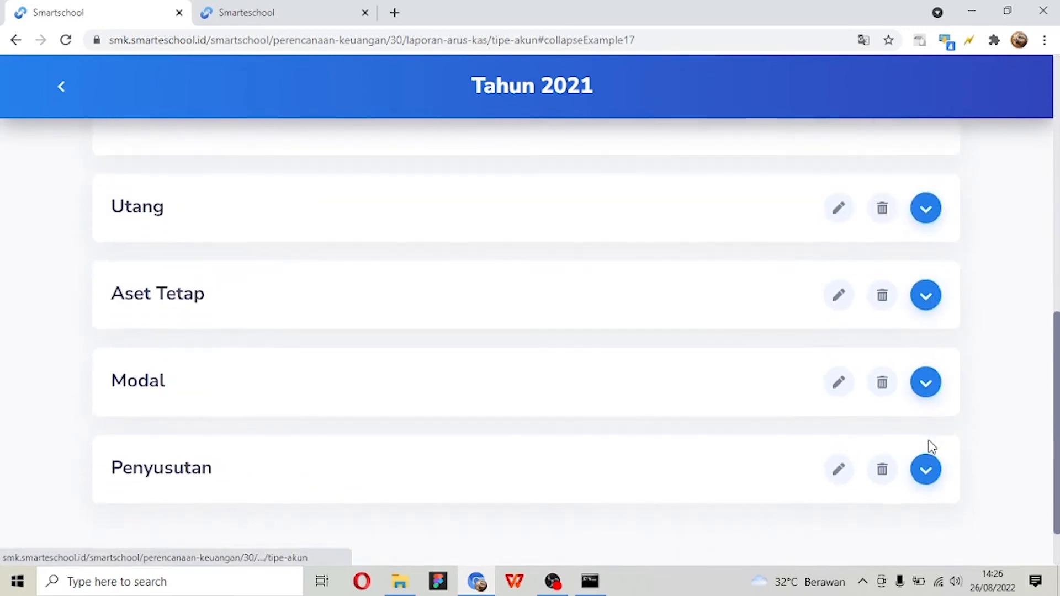
left_click(921, 363)
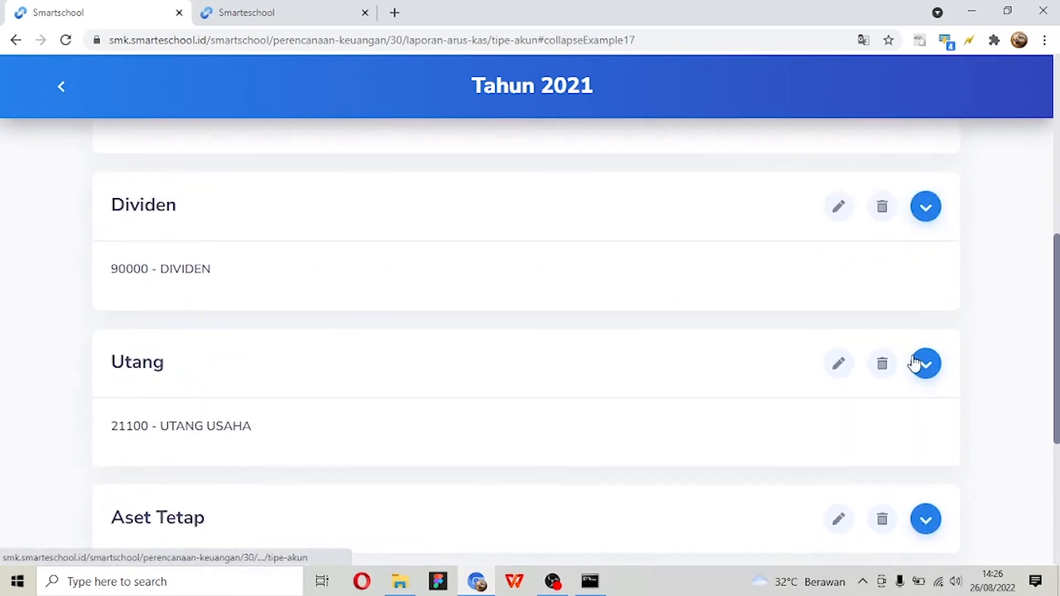
left_click(933, 297)
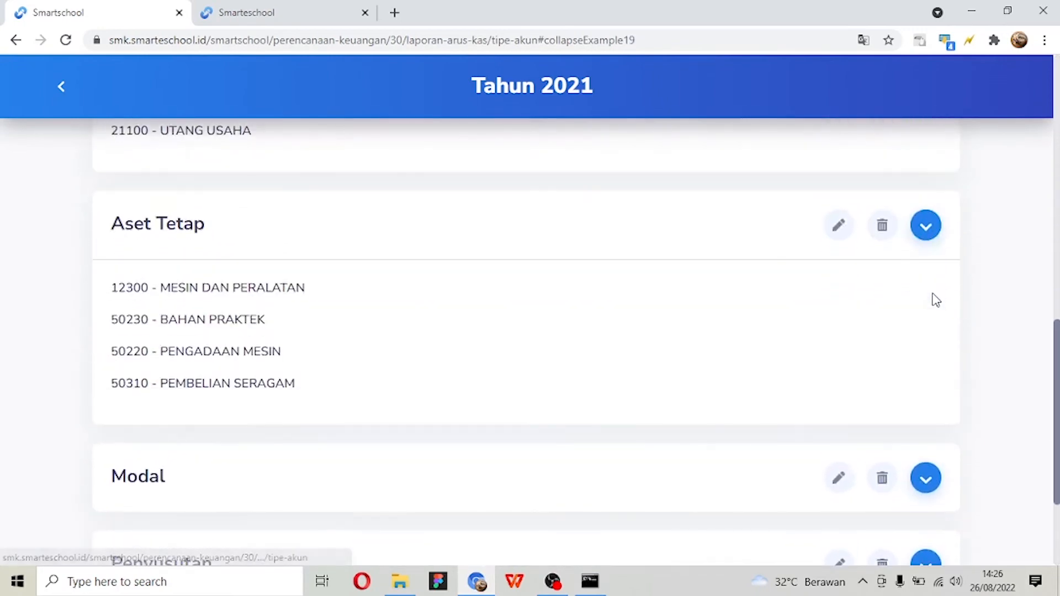
left_click(929, 324)
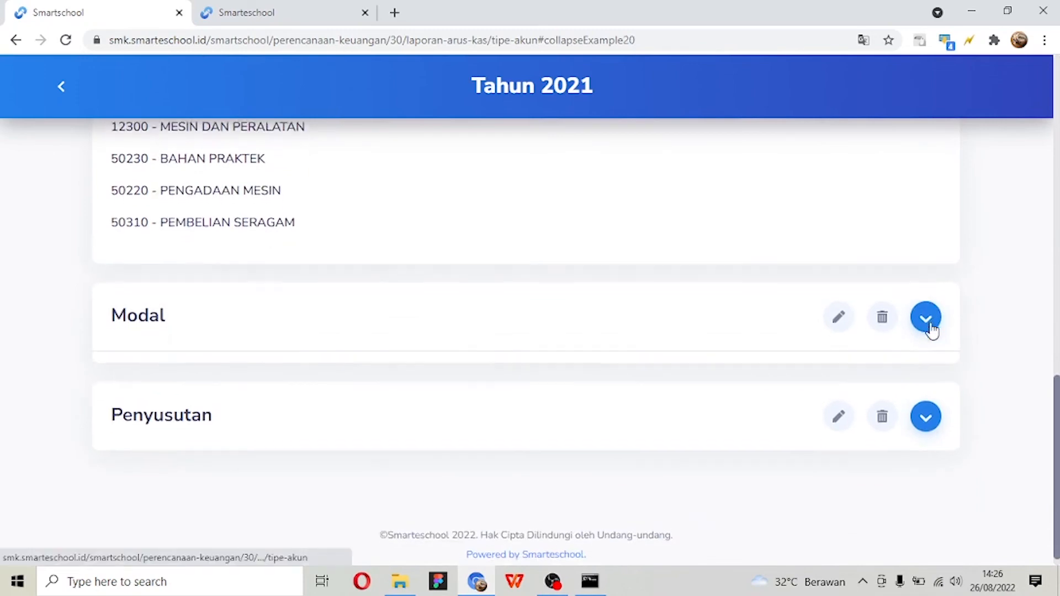
left_click(920, 410)
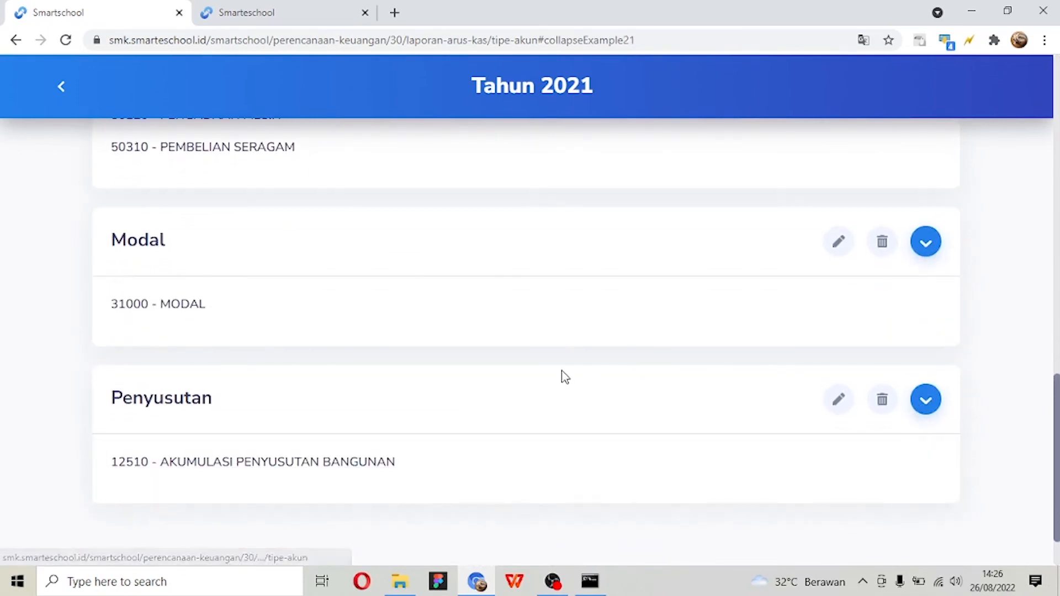
scroll(546, 374, "up", 15)
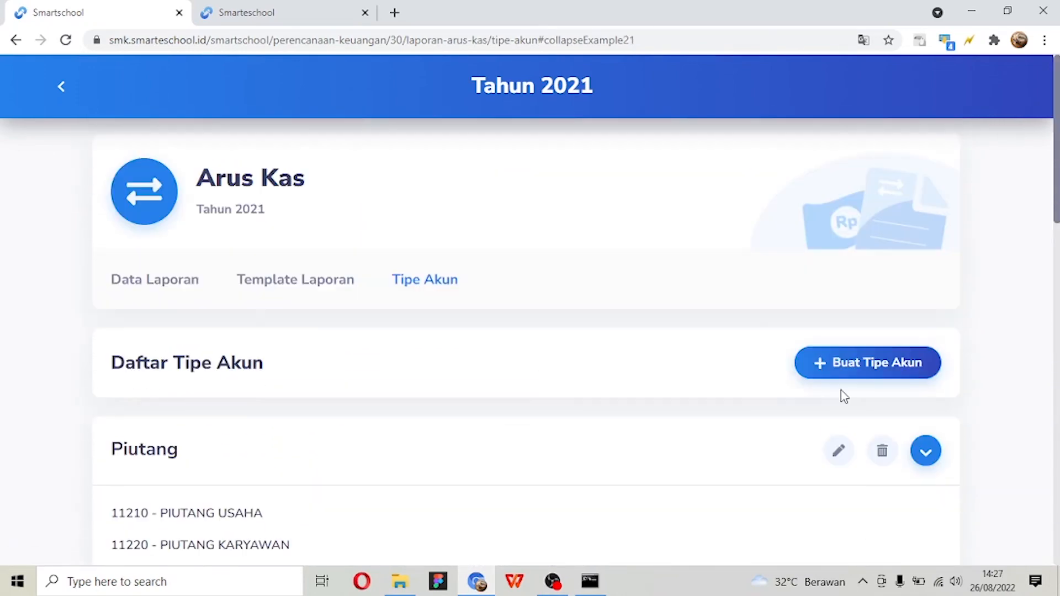
- Start creating a new account type and name it Utang
left_click(862, 369)
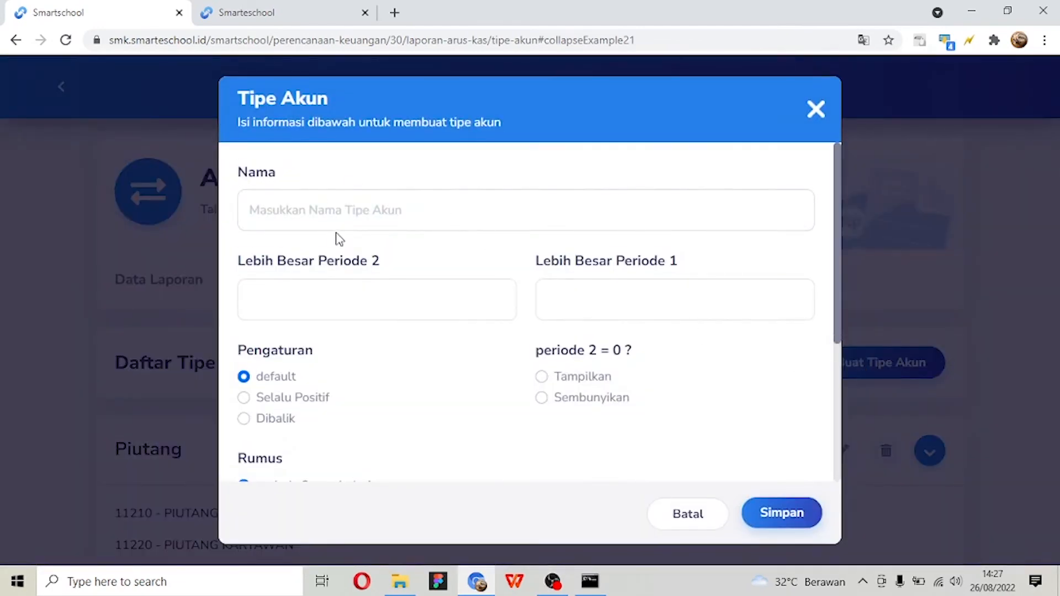
left_click(347, 221)
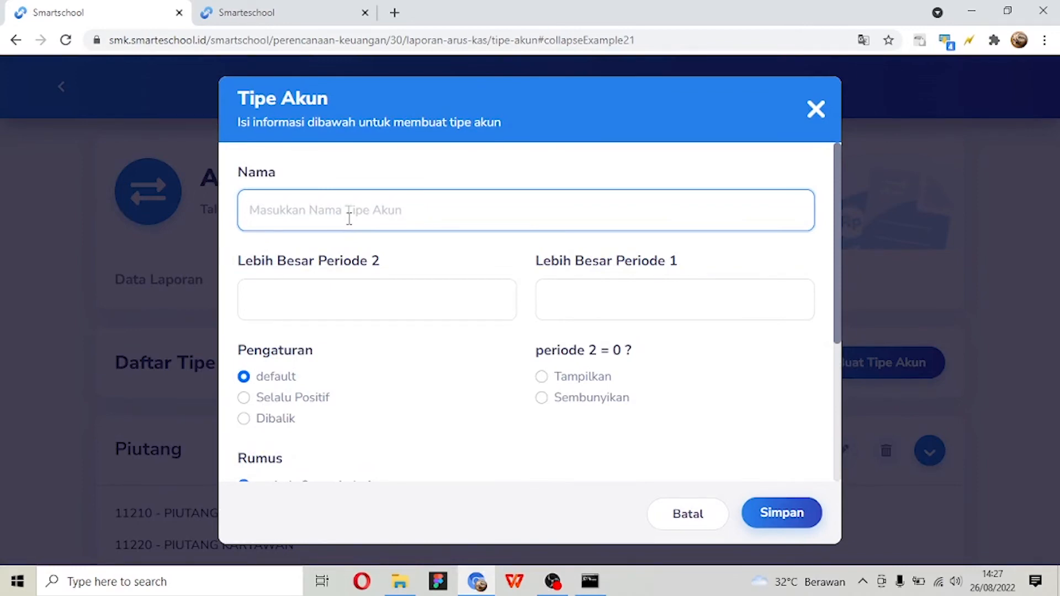
type("Utang")
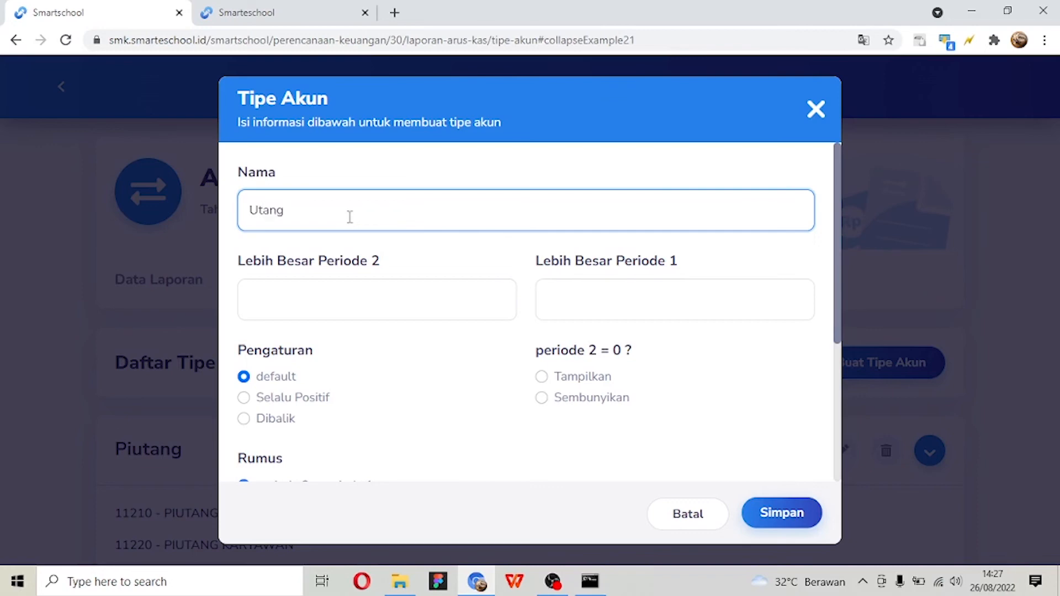
scroll(355, 213, "down", 2)
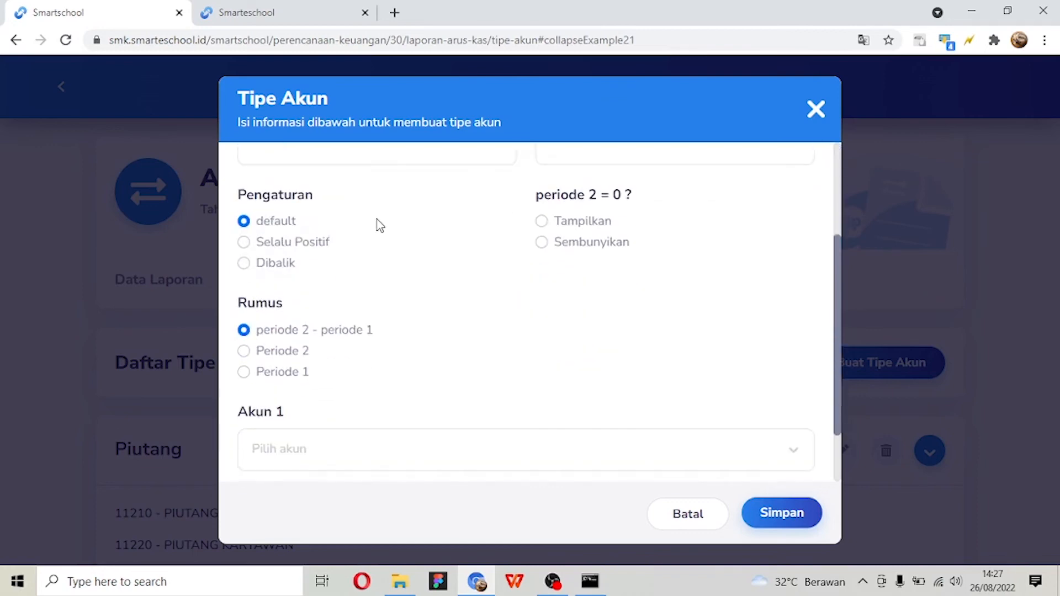
scroll(379, 221, "up", 1)
- Set Lebih Besar Periode 2 to Penambahan and Lebih Besar Periode 1 to Penurunan for the new account type
left_click(381, 217)
scroll(382, 217, "up", 2)
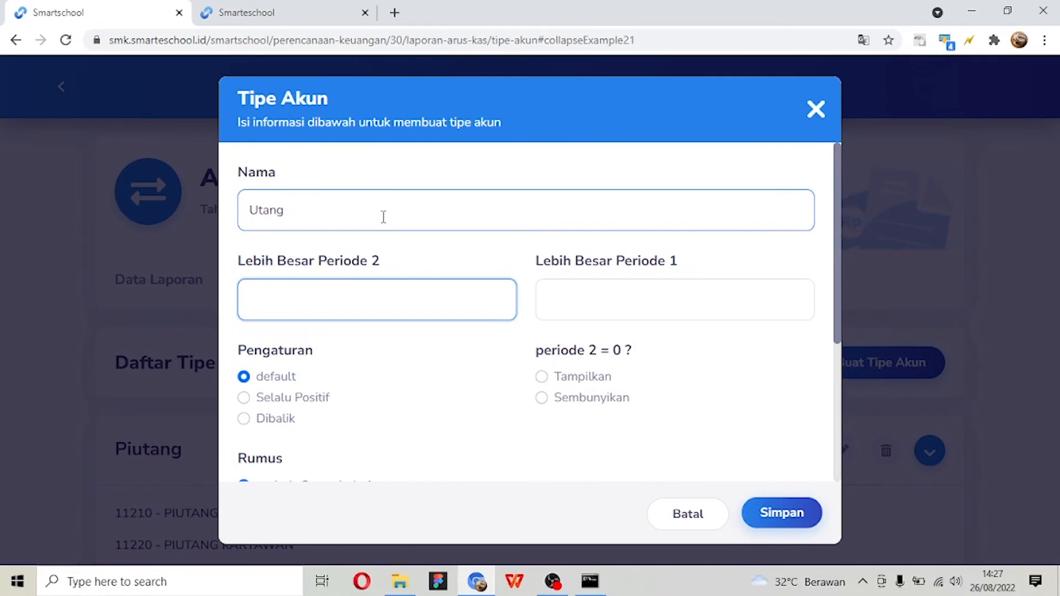
type("Penambahan")
left_click(605, 313)
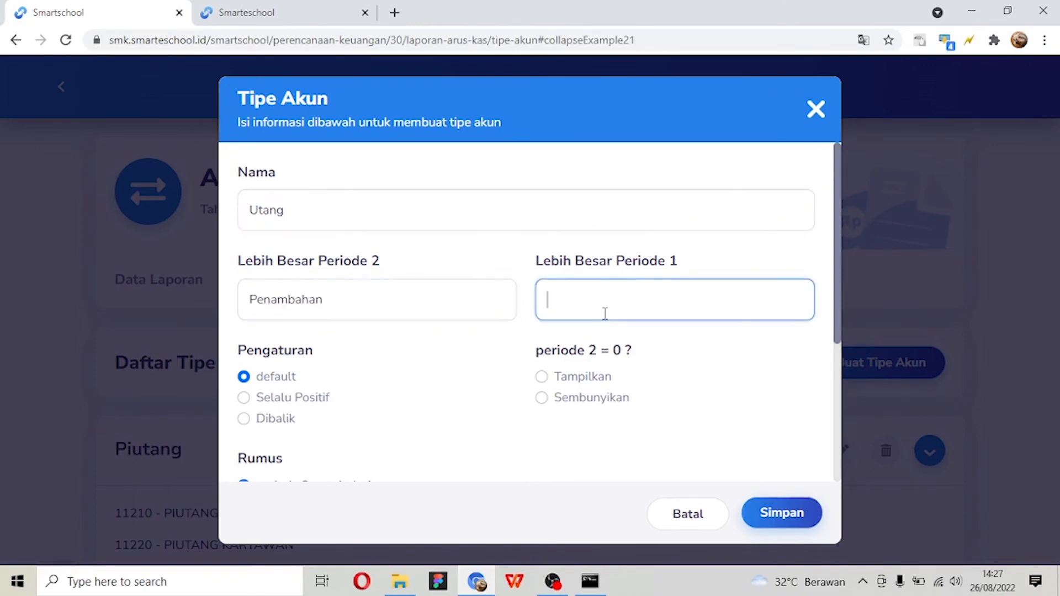
type("Penuruan")
- Check the Pengaturan and Rumus options and choose UTANG LANCAR as Akun 1 of the new account type
scroll(605, 310, "down", 4)
scroll(605, 310, "up", 3)
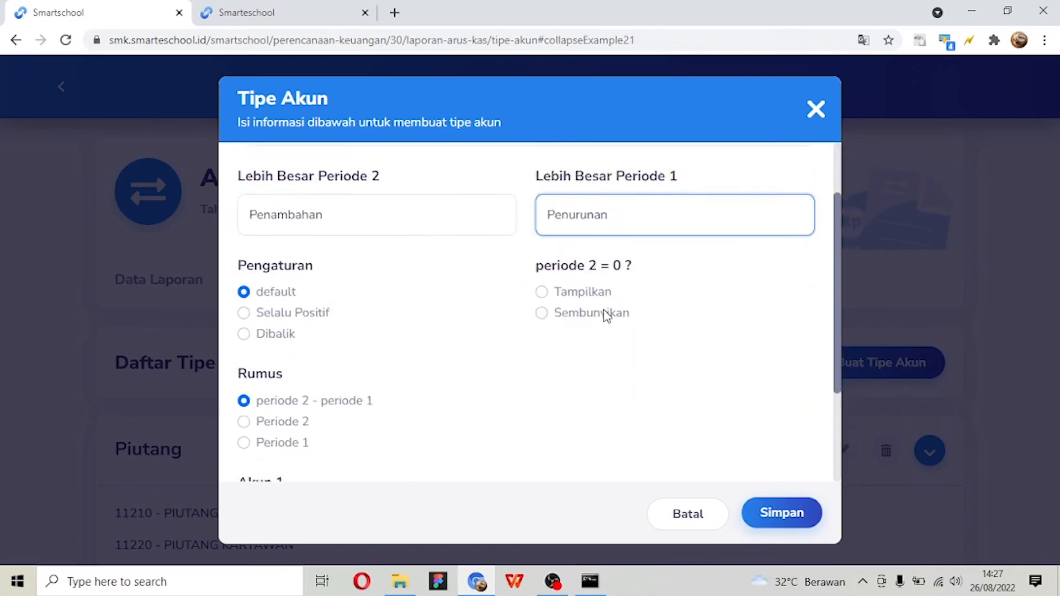
scroll(585, 309, "down", 2)
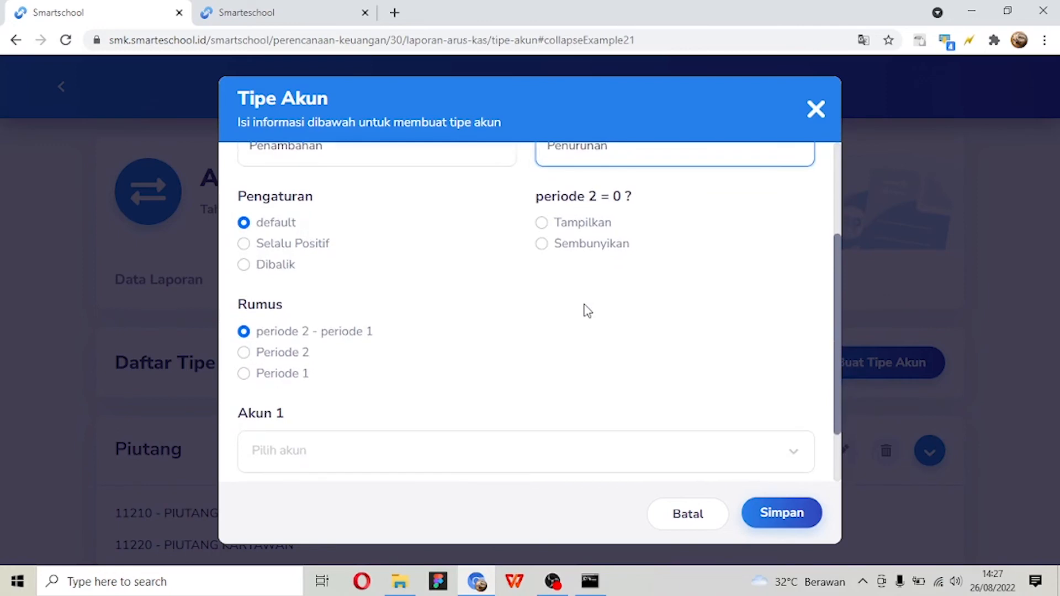
scroll(585, 309, "up", 2)
scroll(349, 444, "up", 2)
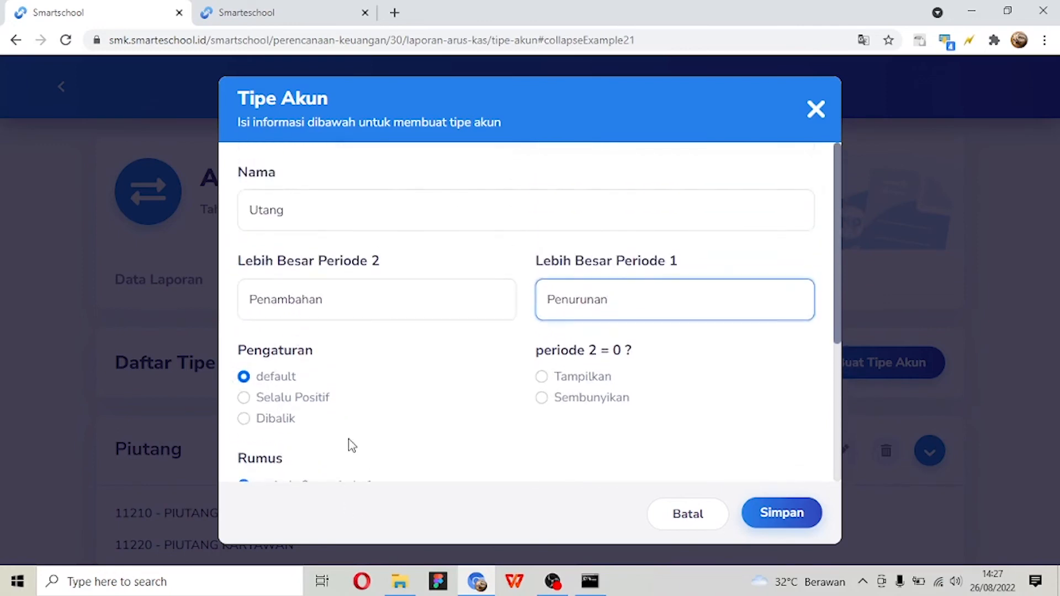
scroll(350, 445, "down", 2)
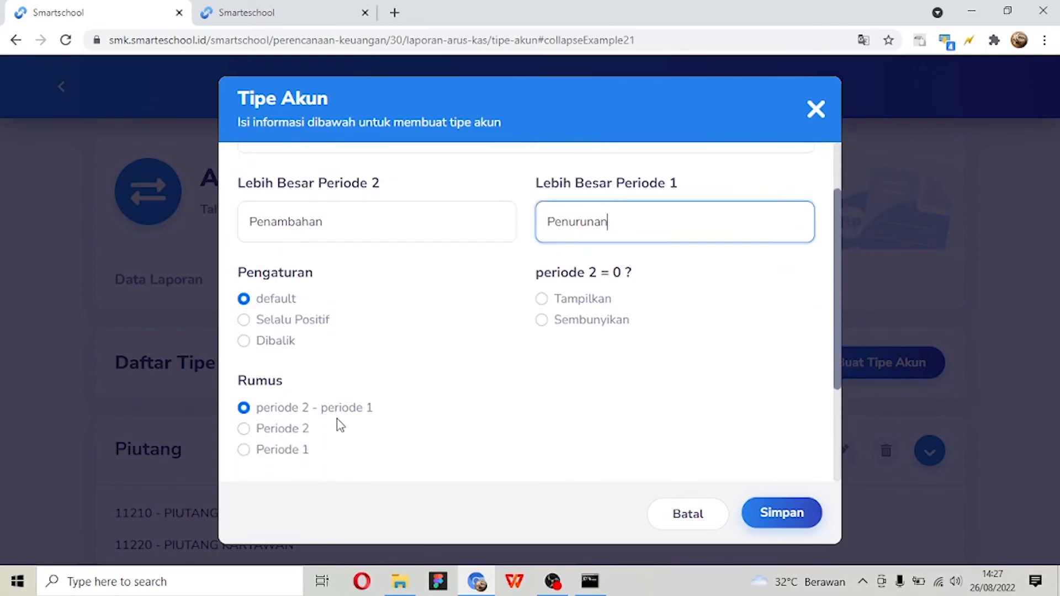
scroll(320, 420, "down", 3)
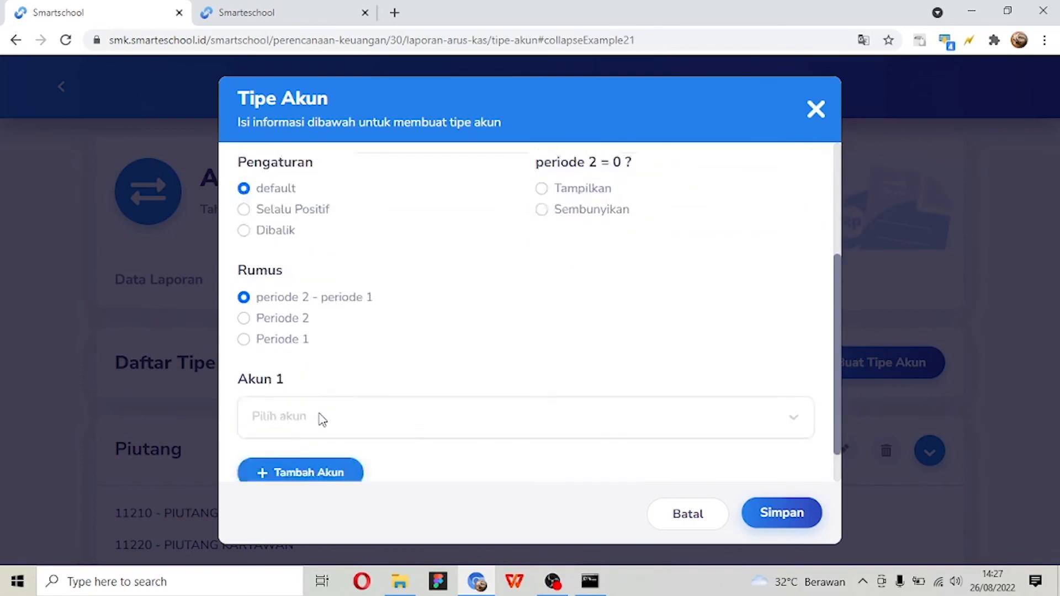
left_click(336, 389)
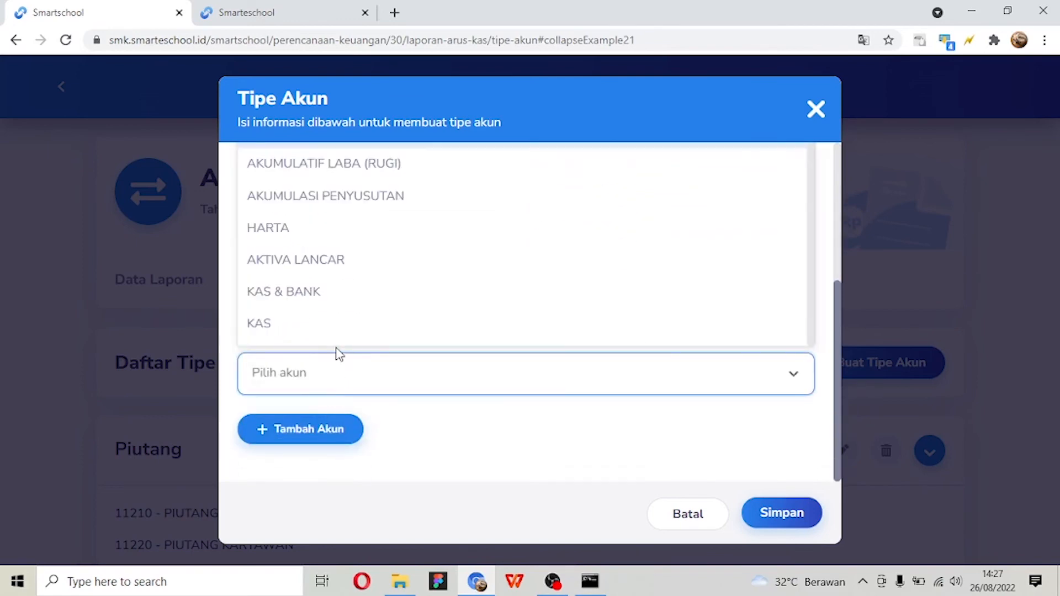
type("utang")
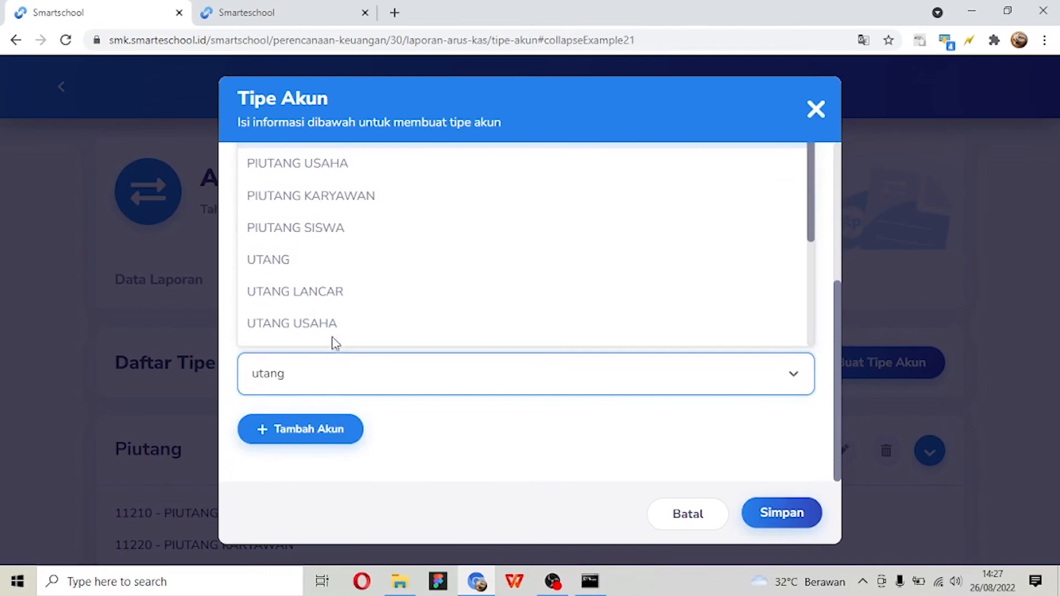
scroll(334, 339, "down", 2)
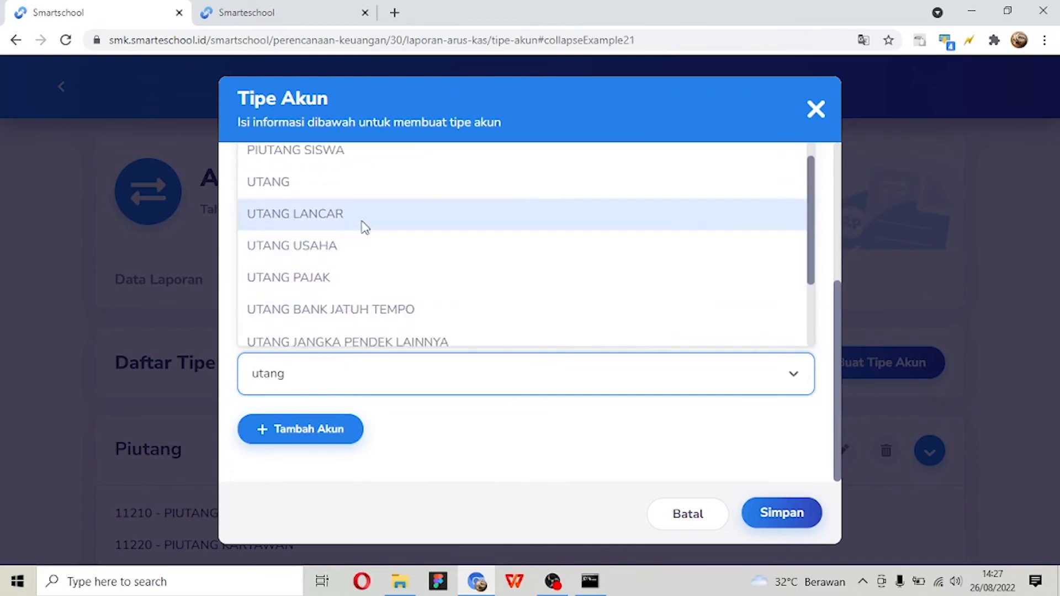
left_click(366, 214)
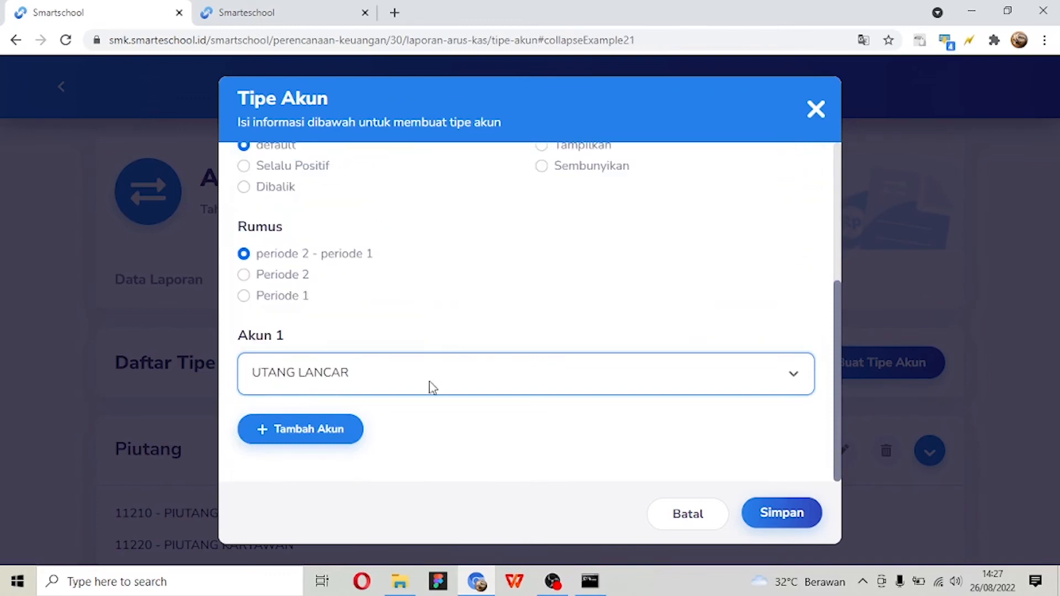
- Try adding a second account field to the new account type, and remove the empty Akun 2
scroll(428, 386, "up", 3)
scroll(428, 386, "down", 3)
left_click(322, 441)
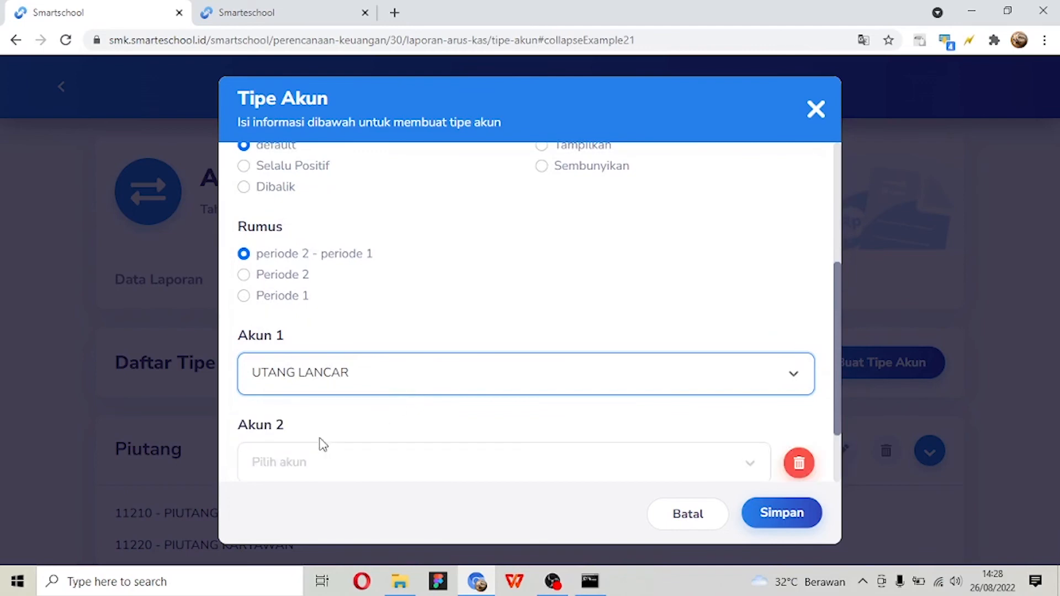
scroll(482, 398, "down", 2)
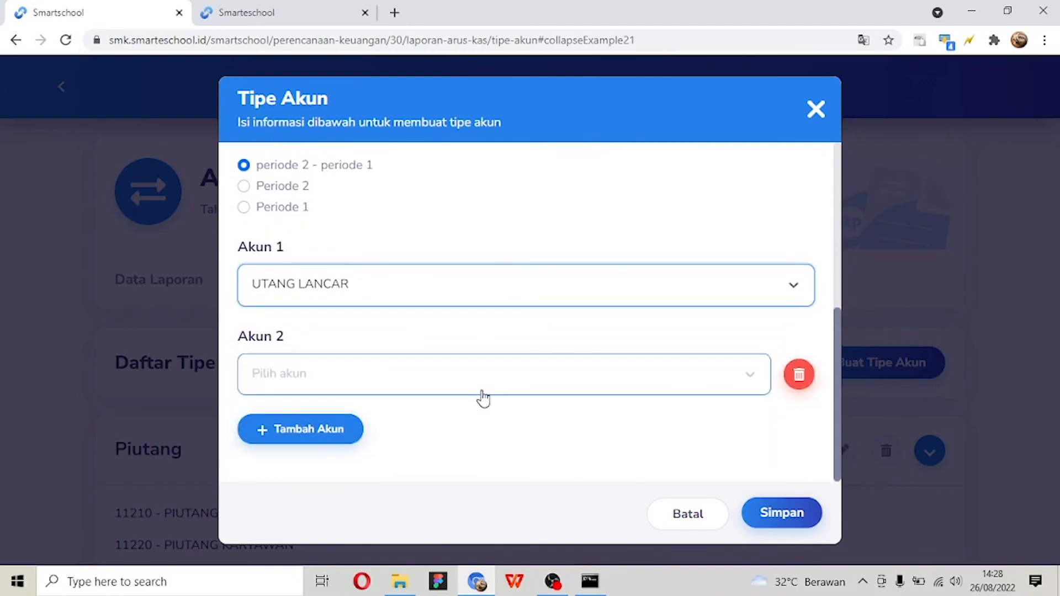
scroll(482, 397, "up", 2)
left_click(799, 454)
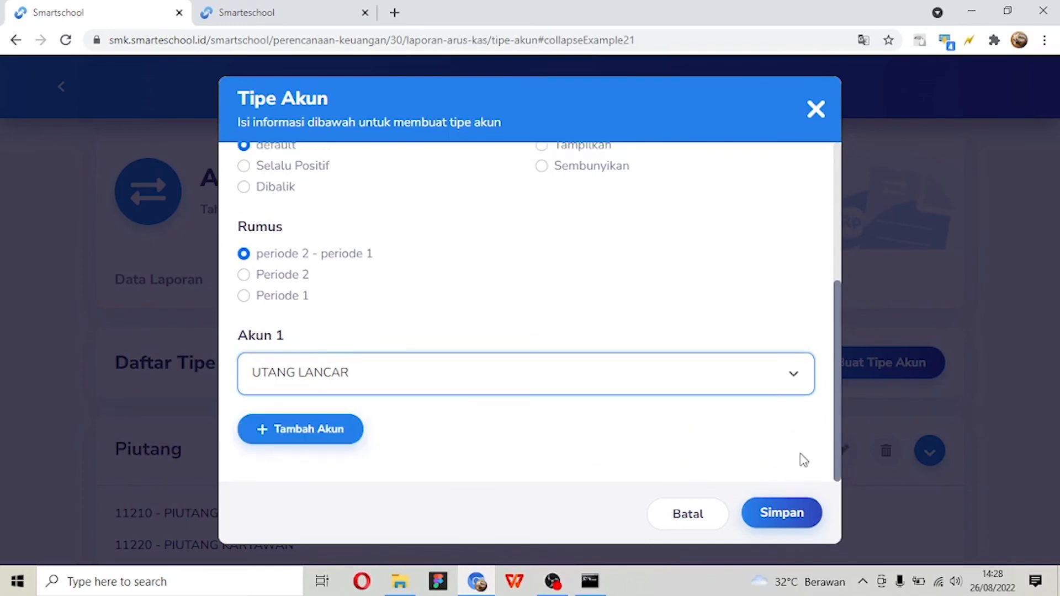
- Save the new Utang account type and expand its entry at the end of the Daftar Tipe Akun
left_click(775, 511)
scroll(711, 441, "down", 15)
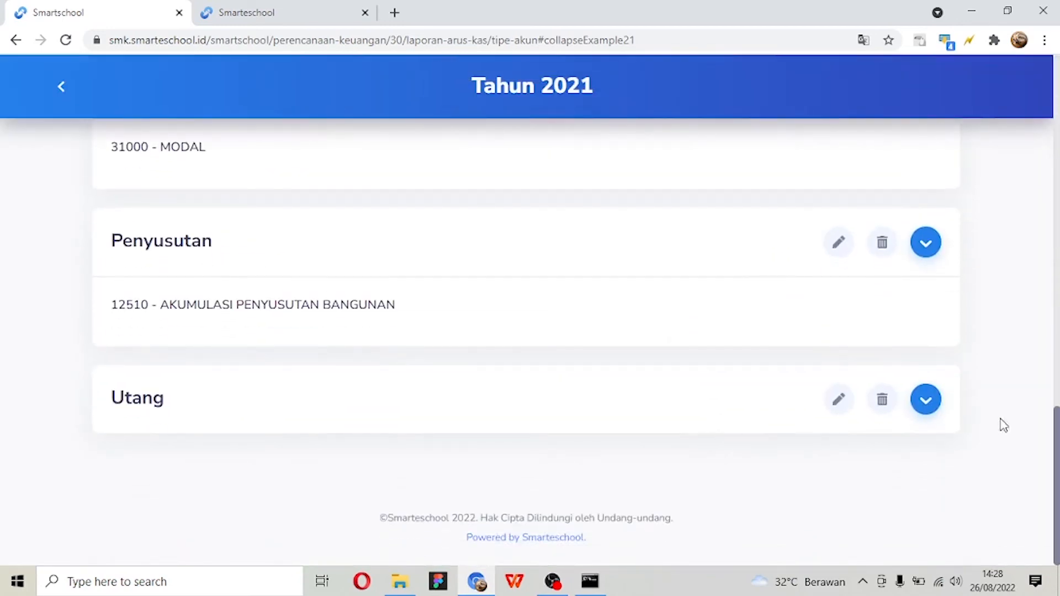
left_click(925, 409)
scroll(739, 338, "down", 1)
scroll(651, 246, "up", 15)
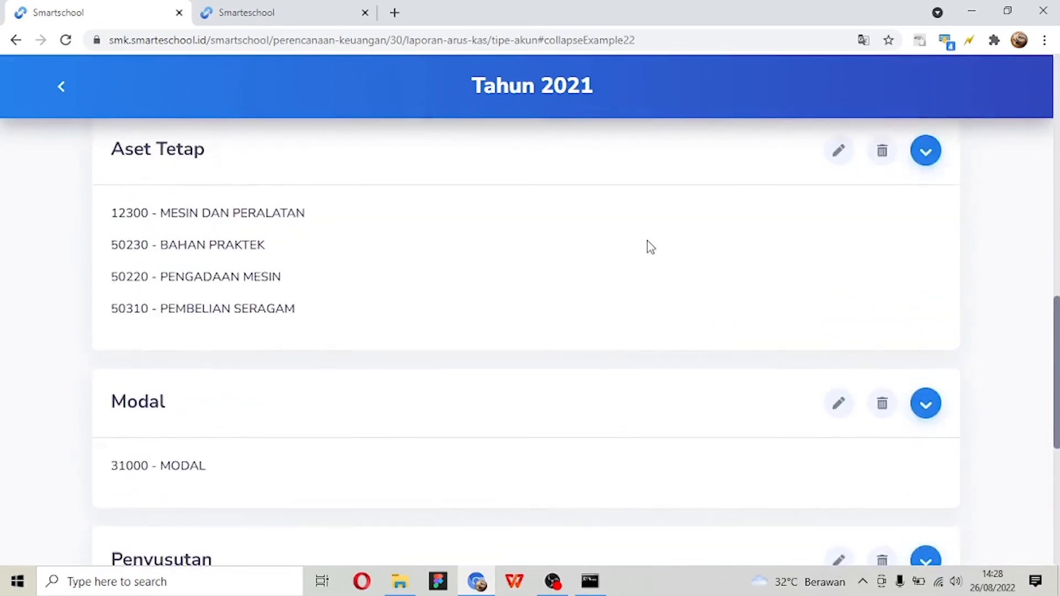
- Open the Arus Kas Template Laporan in a new browser tab and look through its Operasi, Investasi and Pendanaan categories
right_click(324, 287)
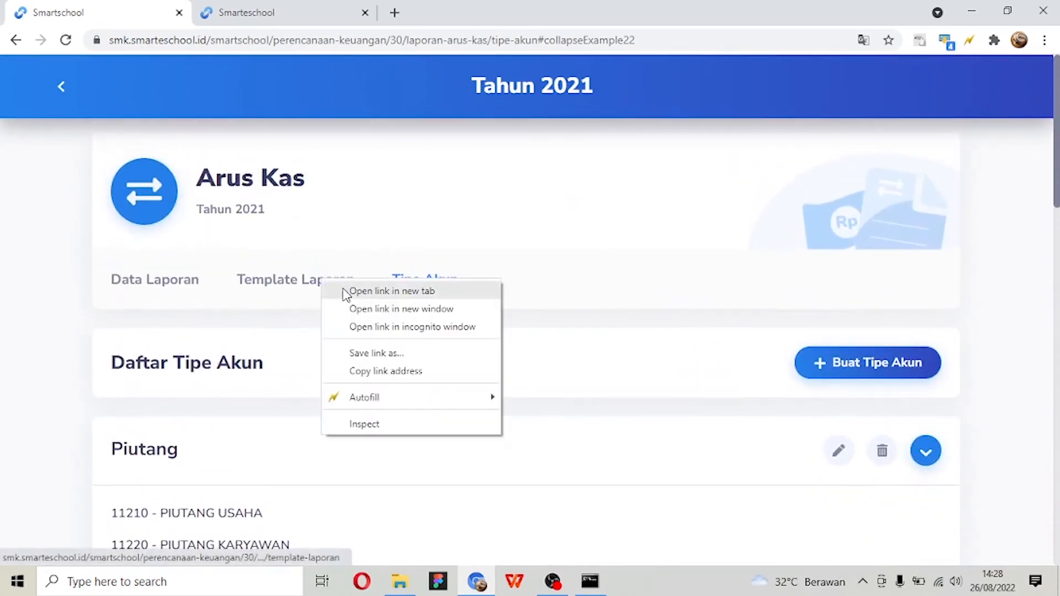
left_click(350, 292)
left_click(443, 6)
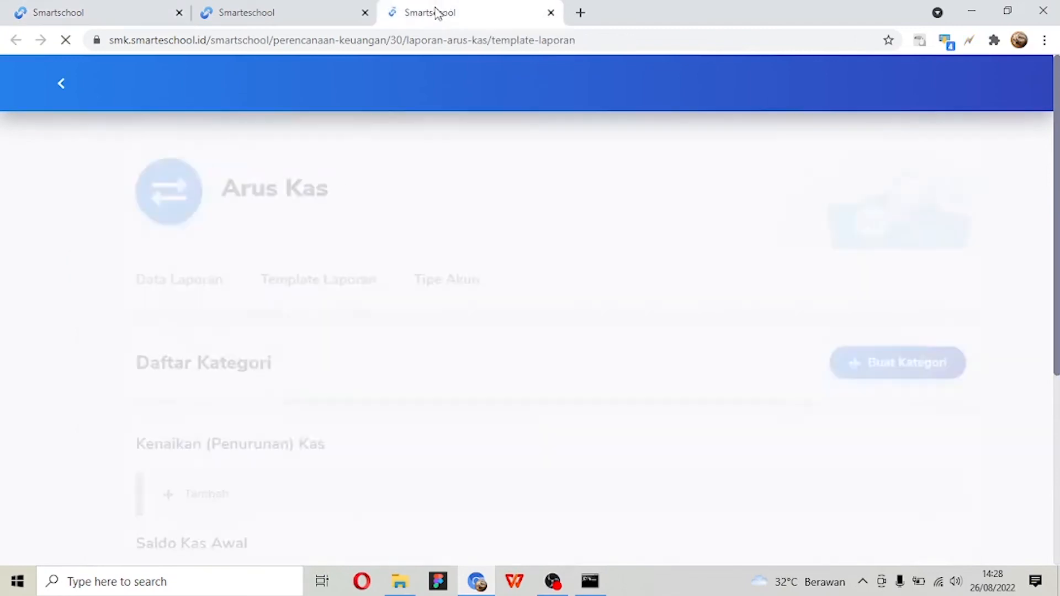
scroll(397, 224, "down", 5)
scroll(400, 248, "down", 1)
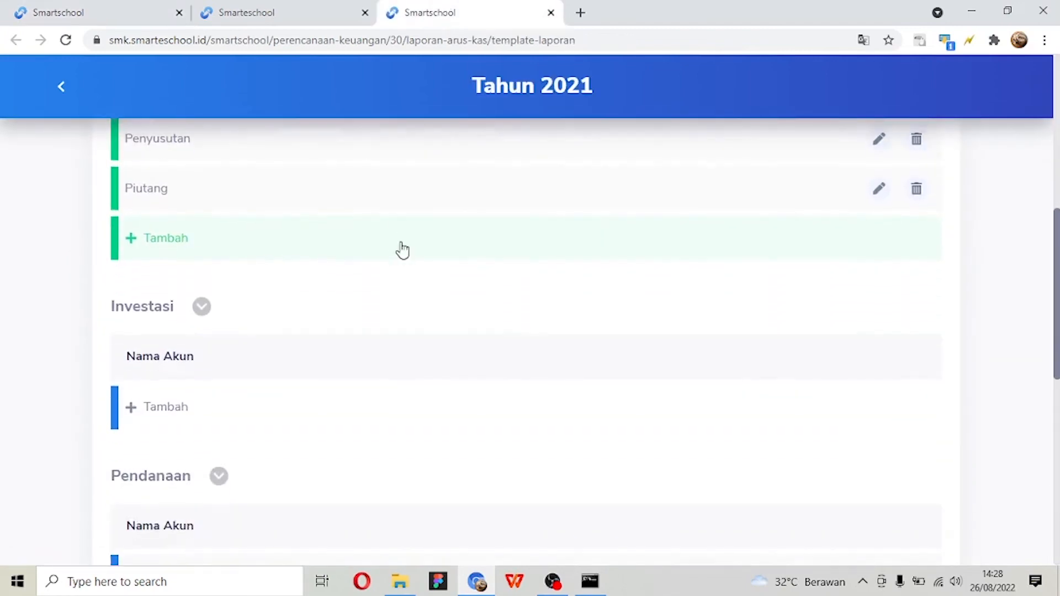
scroll(401, 249, "up", 1)
scroll(405, 221, "down", 5)
scroll(406, 211, "down", 5)
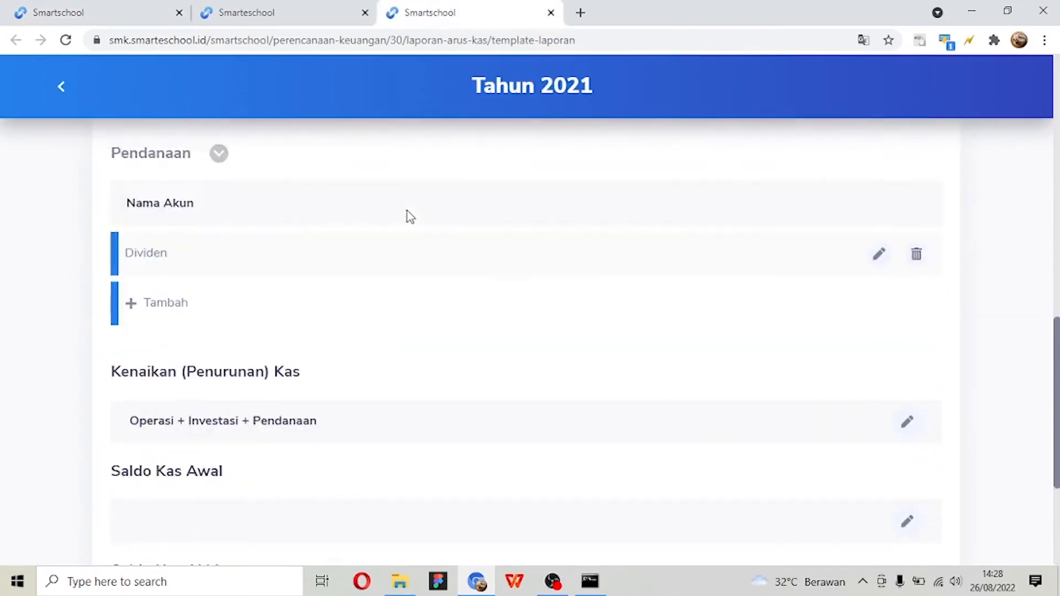
- Close the extra Template Laporan browser tab to return to the Daftar Tipe Akun
scroll(403, 205, "up", 7)
scroll(404, 168, "up", 2)
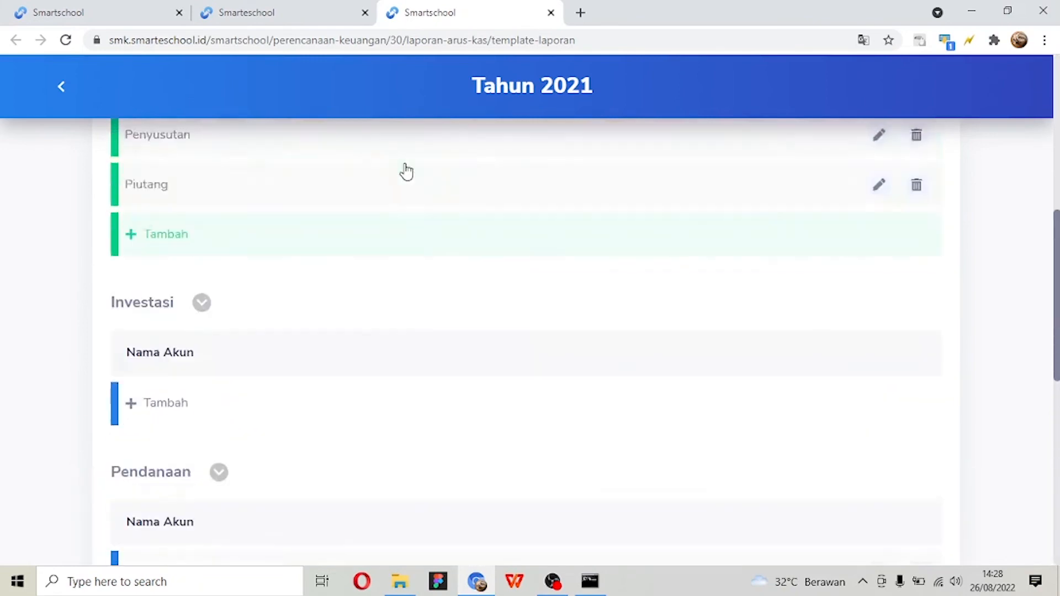
key("ctrl+w")
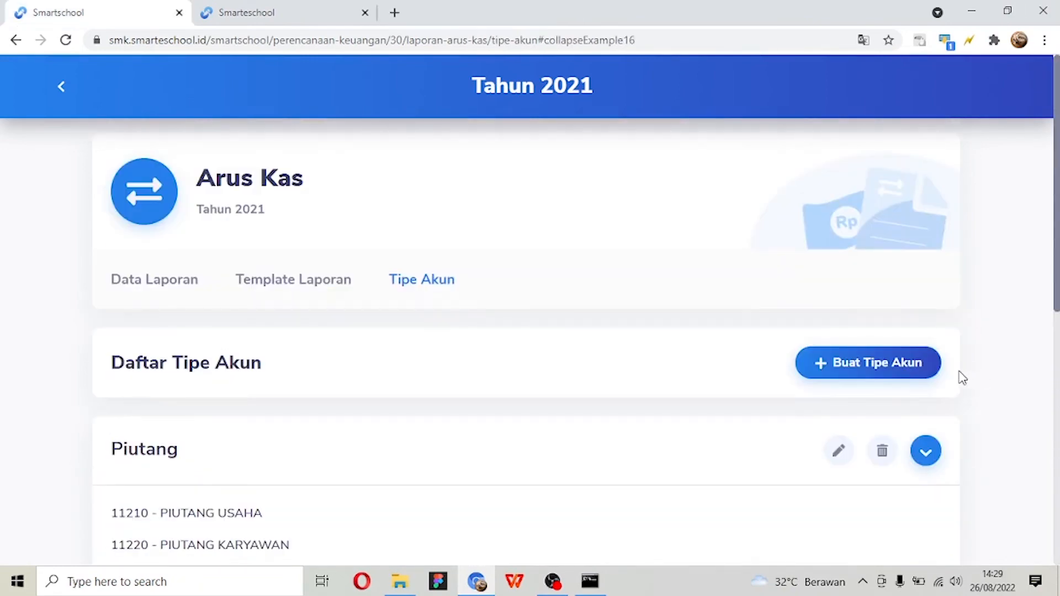
- Start a new Arus Kas account type and name it Penyusutan
left_click(890, 373)
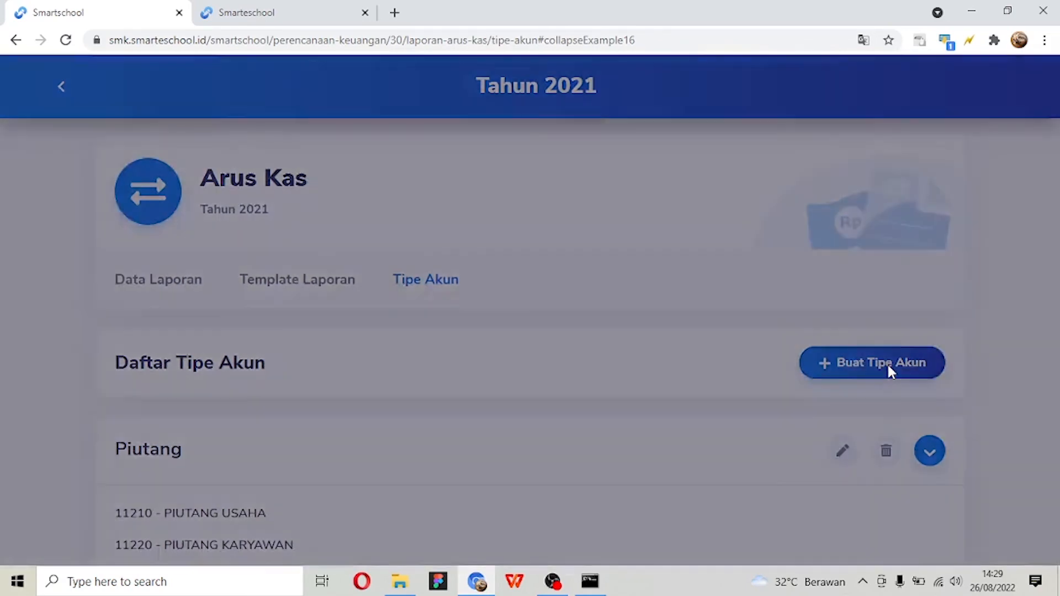
left_click(310, 207)
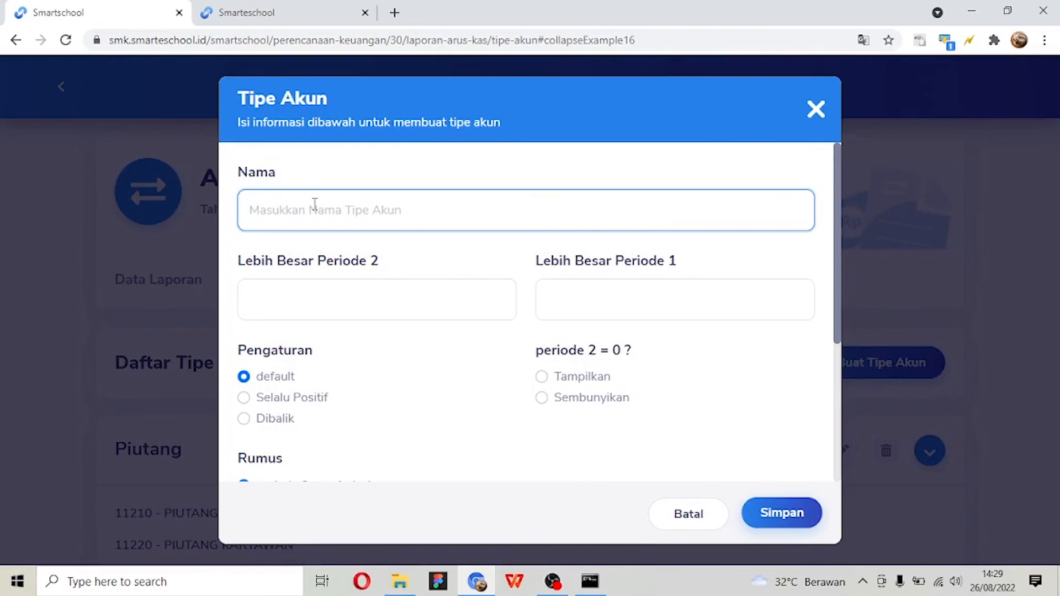
type("Peny")
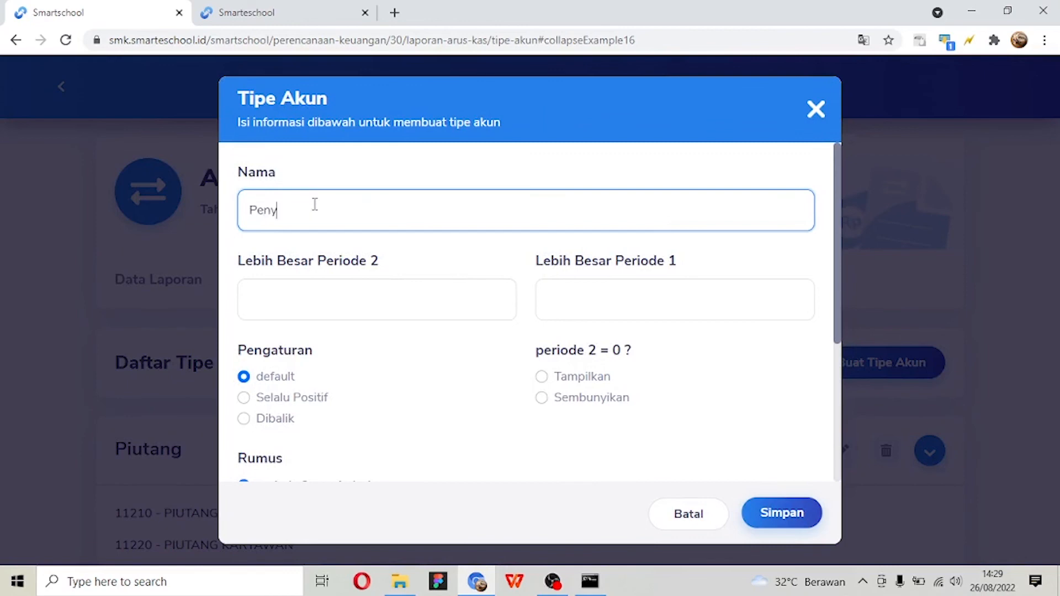
type("usutan")
- Set Lebih Besar Periode 2 to Kenaikan and Lebih Besar Periode 1 to Penurunan for the Penyusutan account type
left_click(396, 311)
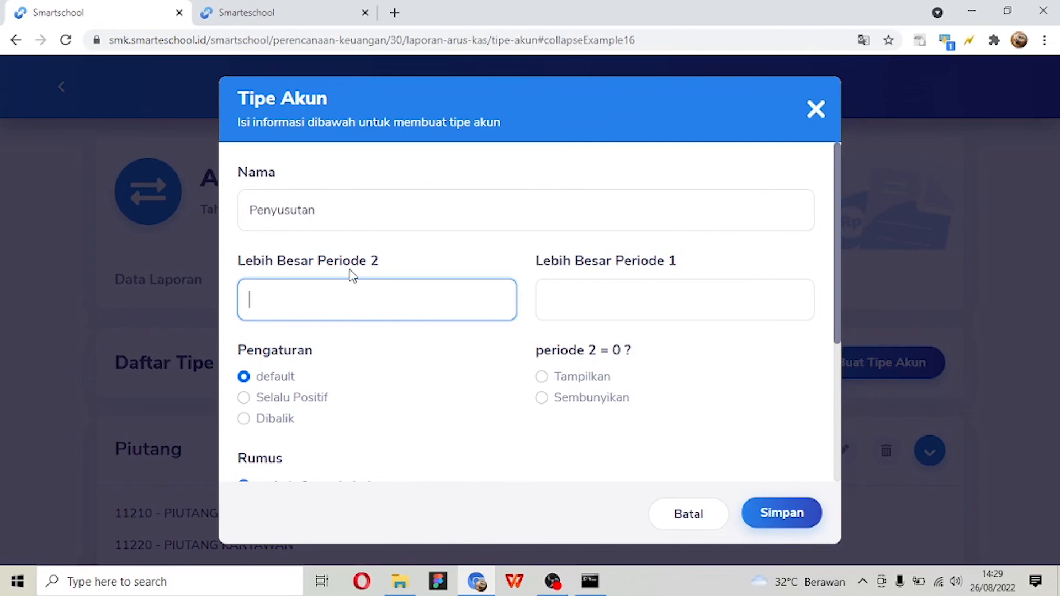
left_click(478, 266)
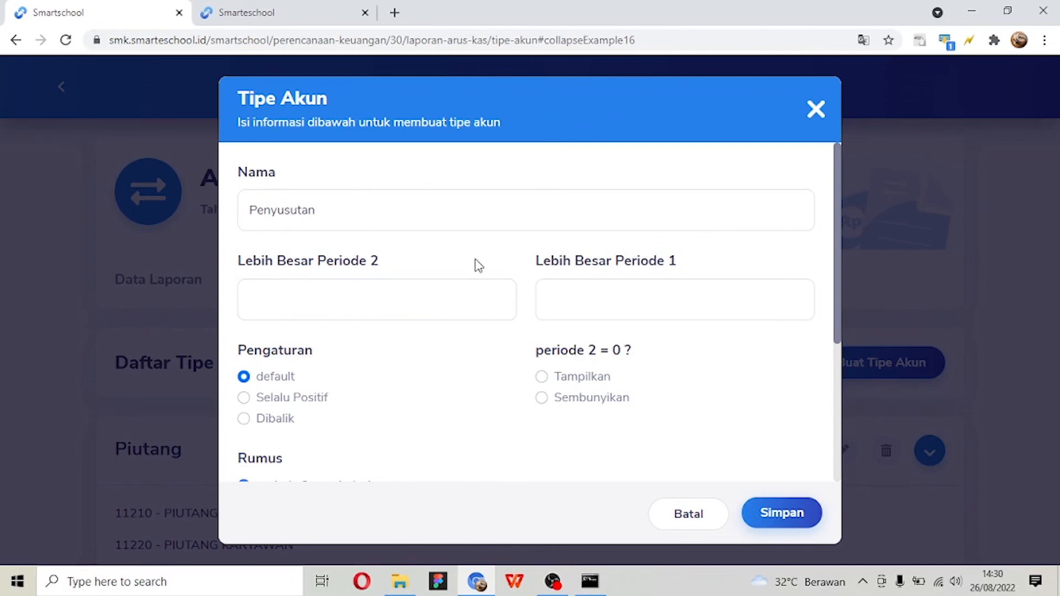
left_click(465, 280)
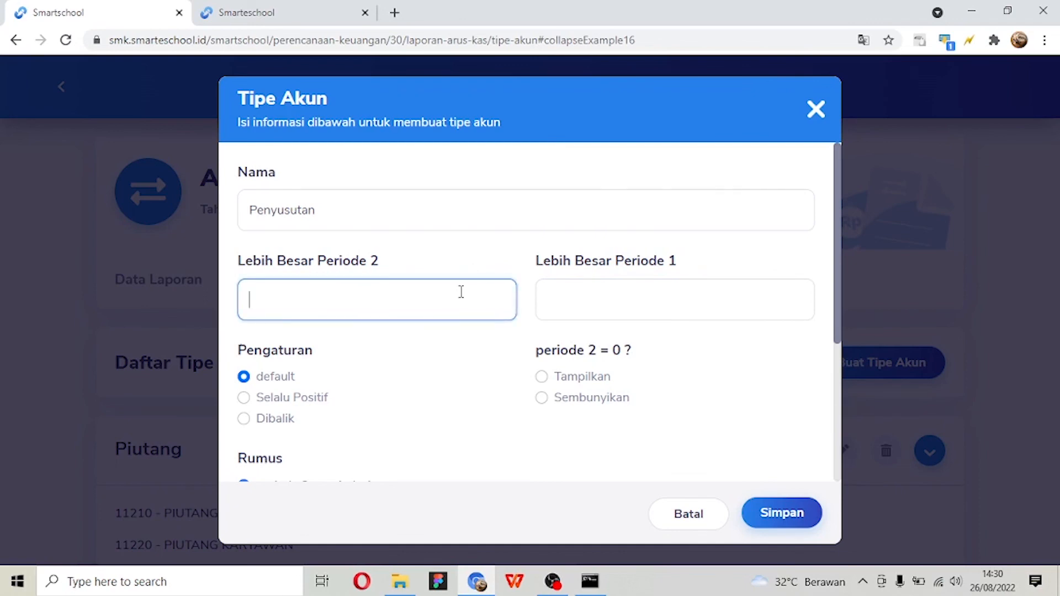
type("Kenaikan")
left_click(574, 296)
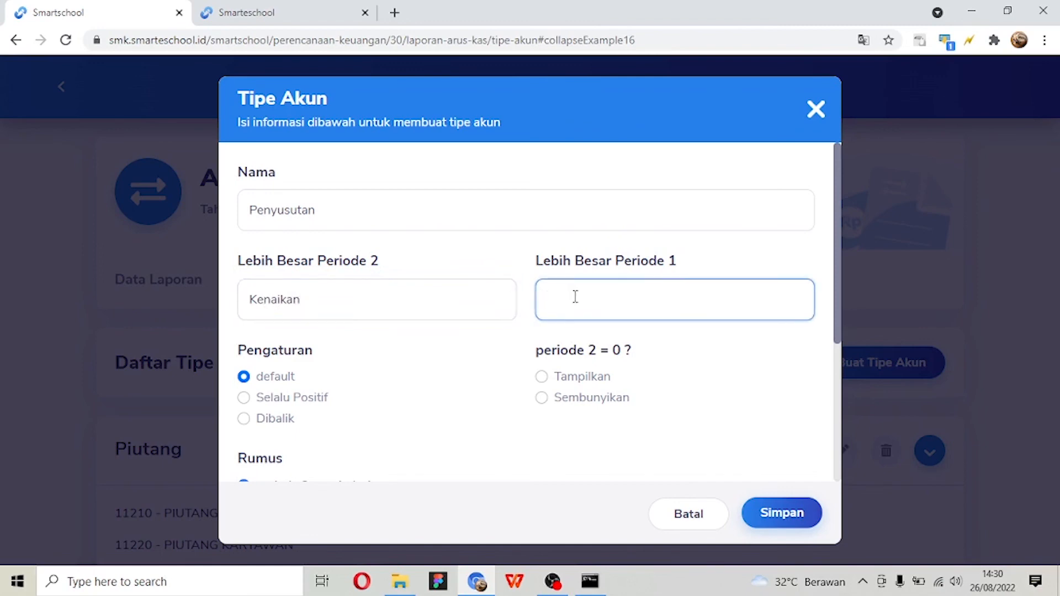
type("Penurunan")
- Find and choose AKUMULASI PENYUSUTAN MESIN DAN PERALATAN as Akun 1 of the account type
scroll(532, 276, "down", 4)
scroll(532, 271, "up", 3)
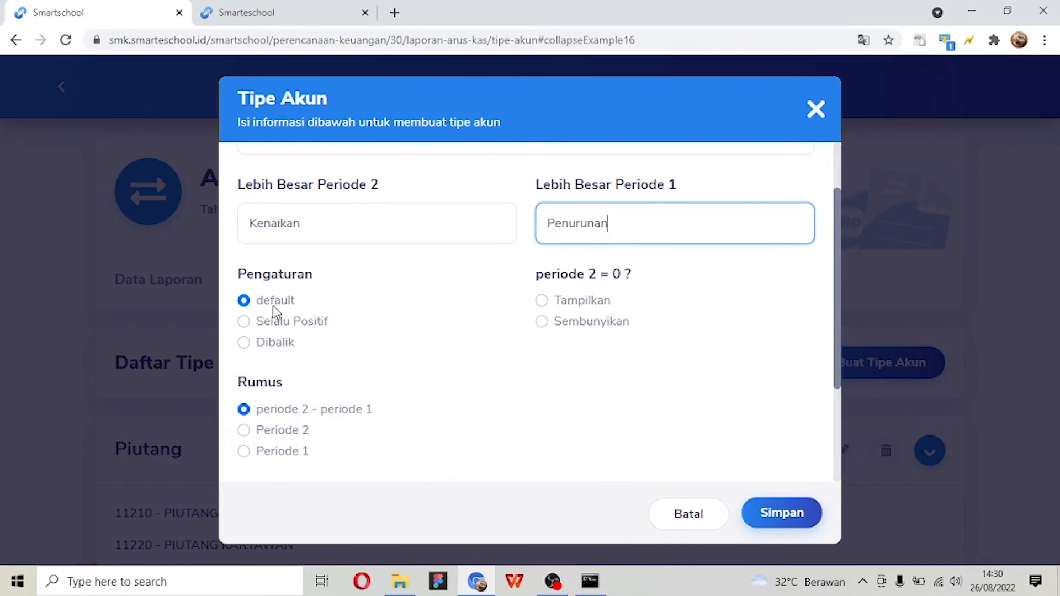
scroll(530, 350, "down", 2)
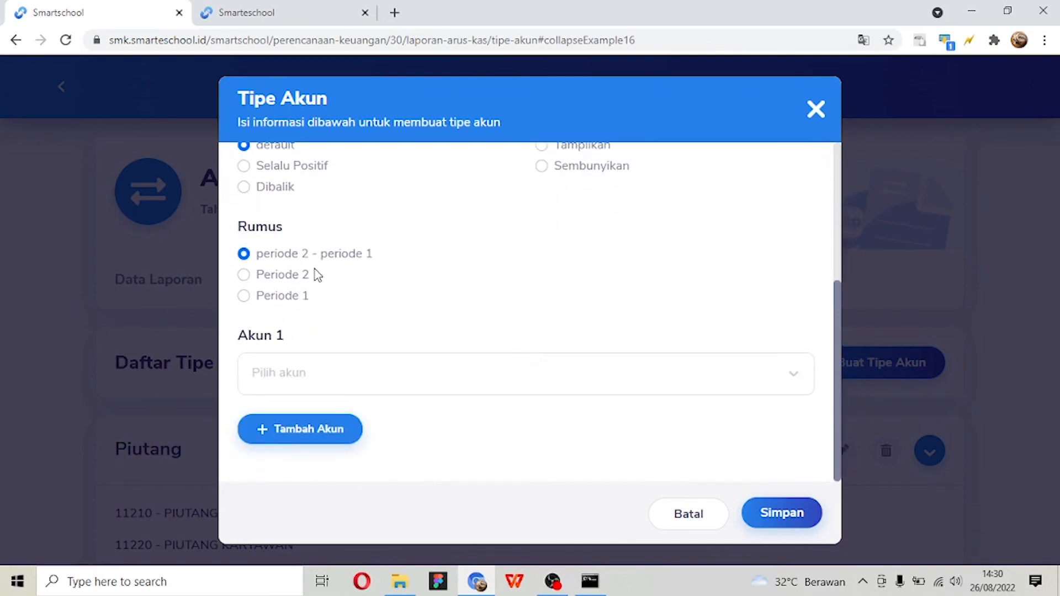
left_click(351, 386)
scroll(353, 386, "up", 2)
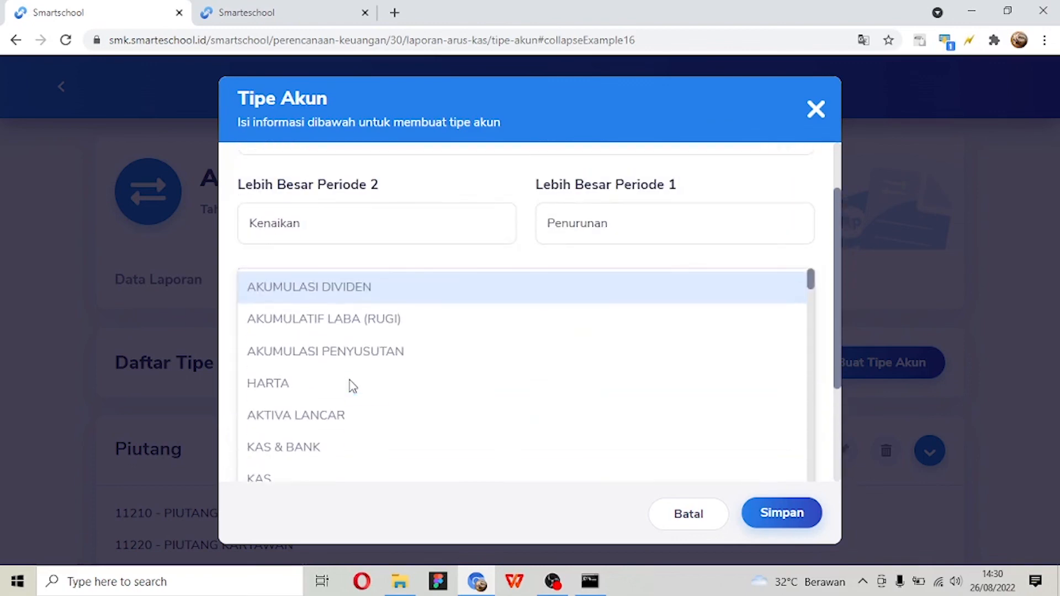
scroll(456, 201, "up", 2)
scroll(457, 201, "down", 4)
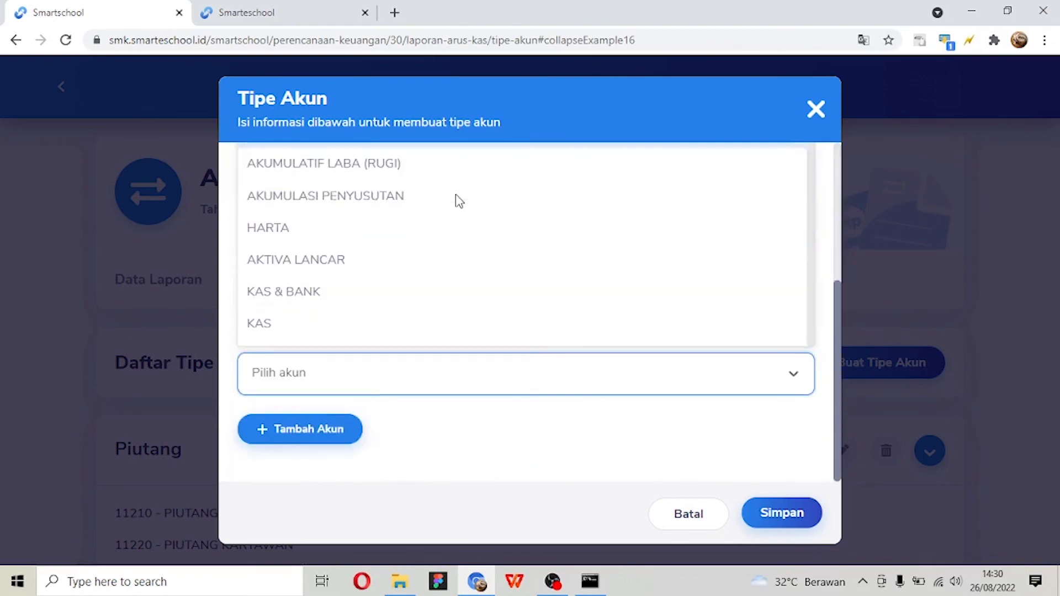
type("pe")
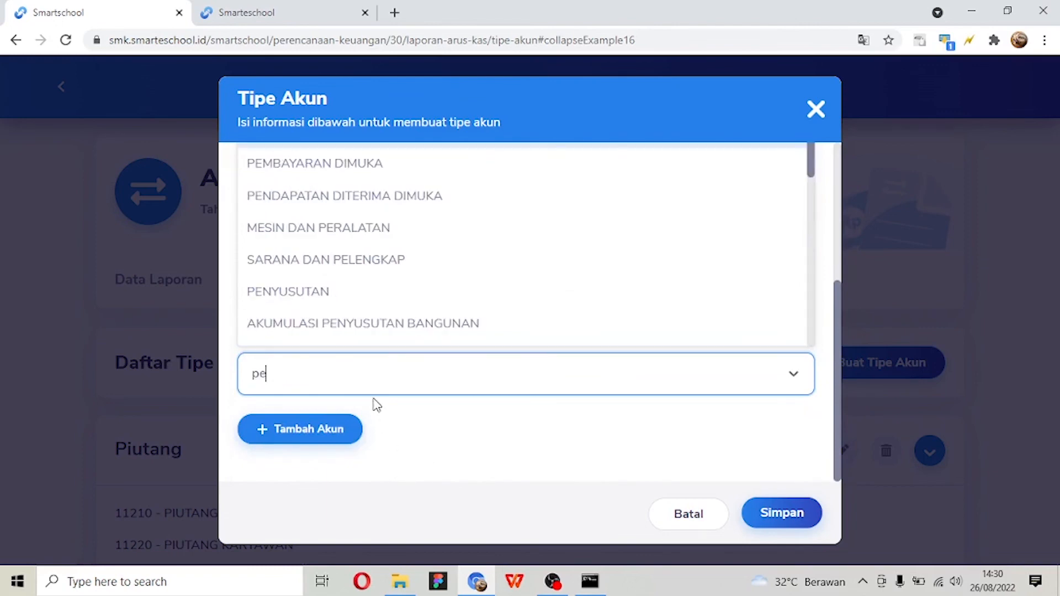
type("nyusytan")
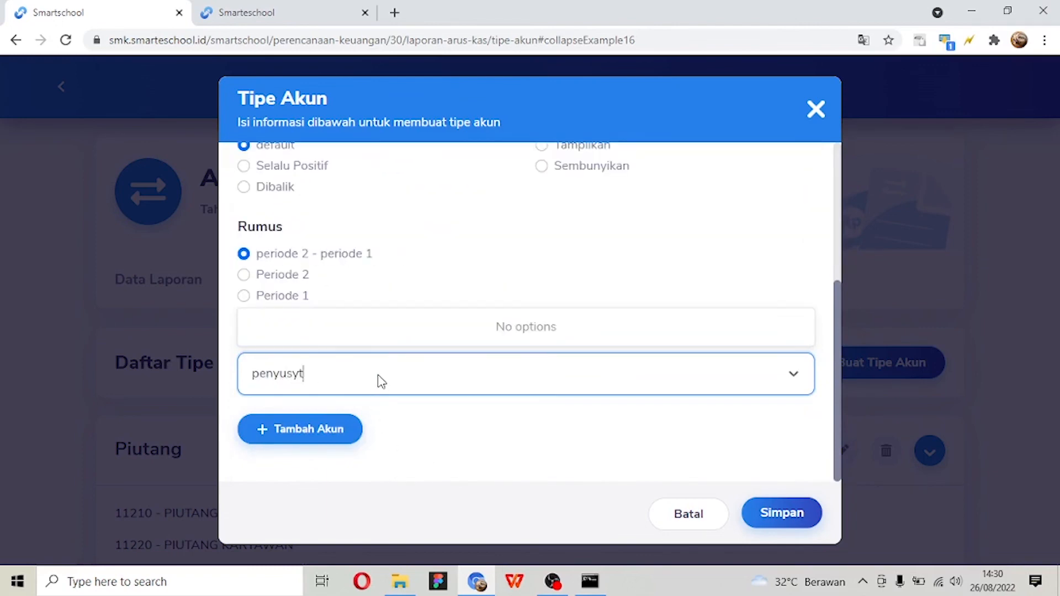
key("BackSpace")
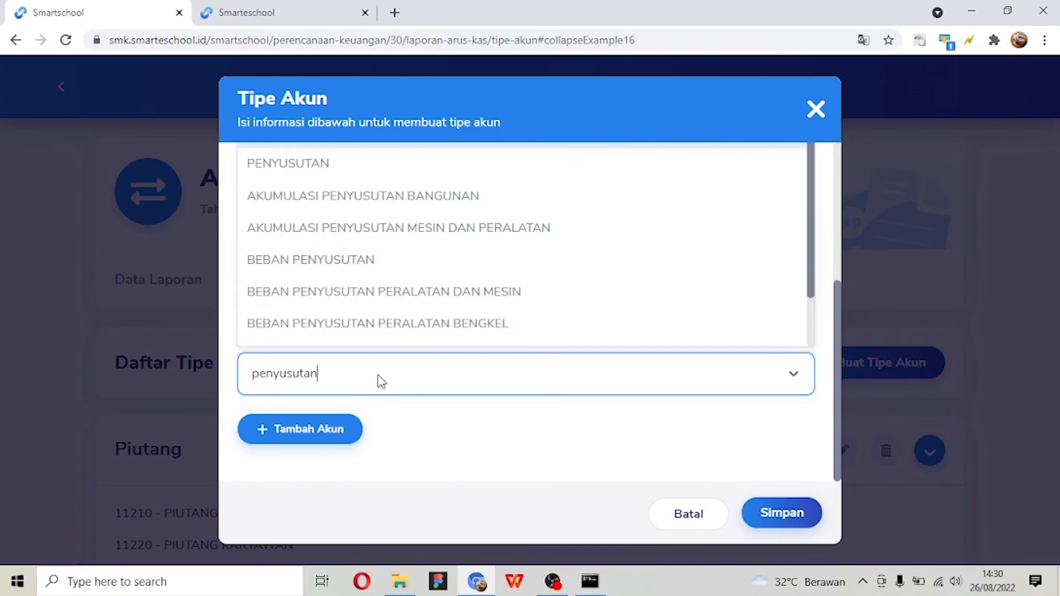
left_click(422, 226)
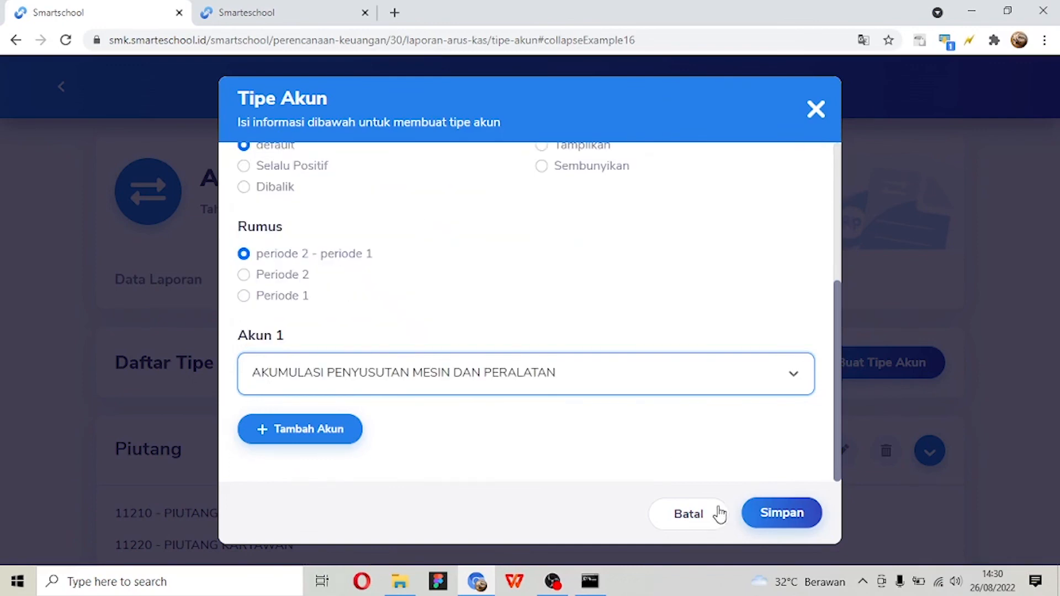
- Save the Penyusutan account type and expand its entry at the end of the Daftar Tipe Akun
left_click(773, 517)
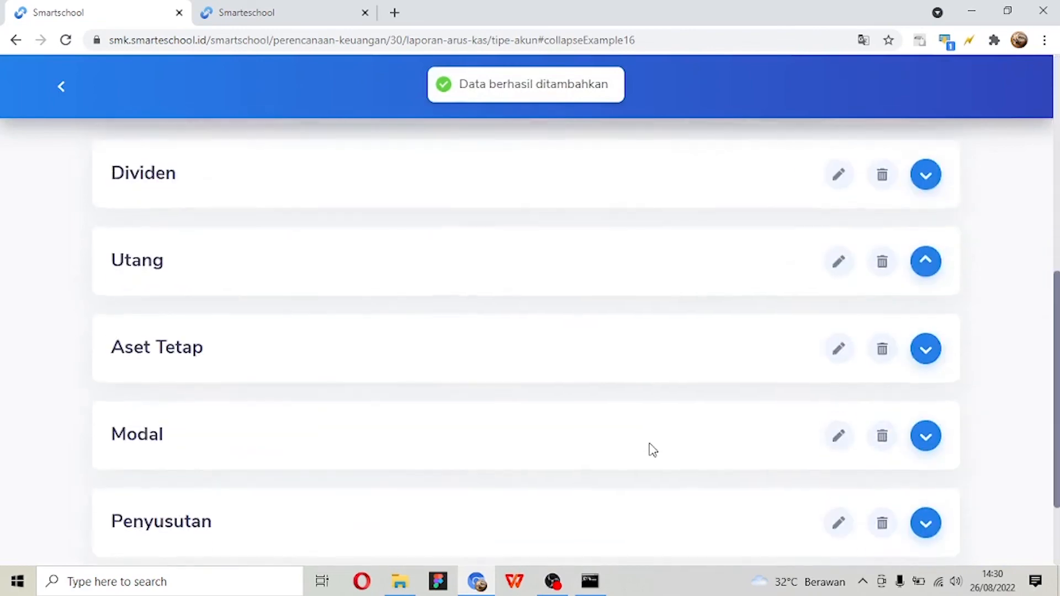
scroll(653, 450, "down", 2)
scroll(555, 375, "up", 6)
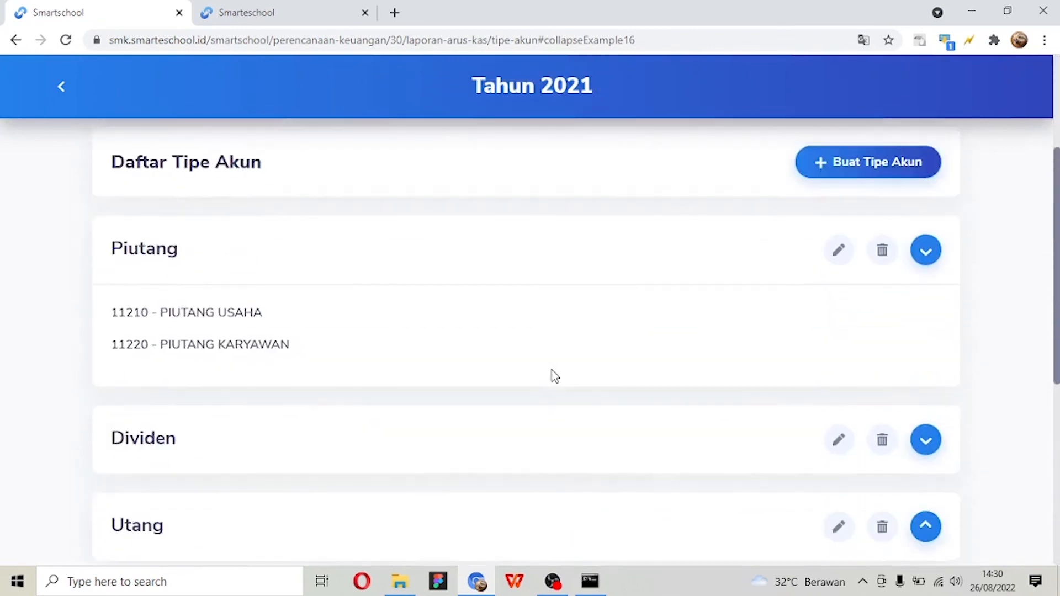
scroll(555, 376, "down", 5)
left_click(932, 476)
- Open the Arus Kas Template Laporan and go to the accounts listed under the Operasi category
scroll(681, 391, "up", 8)
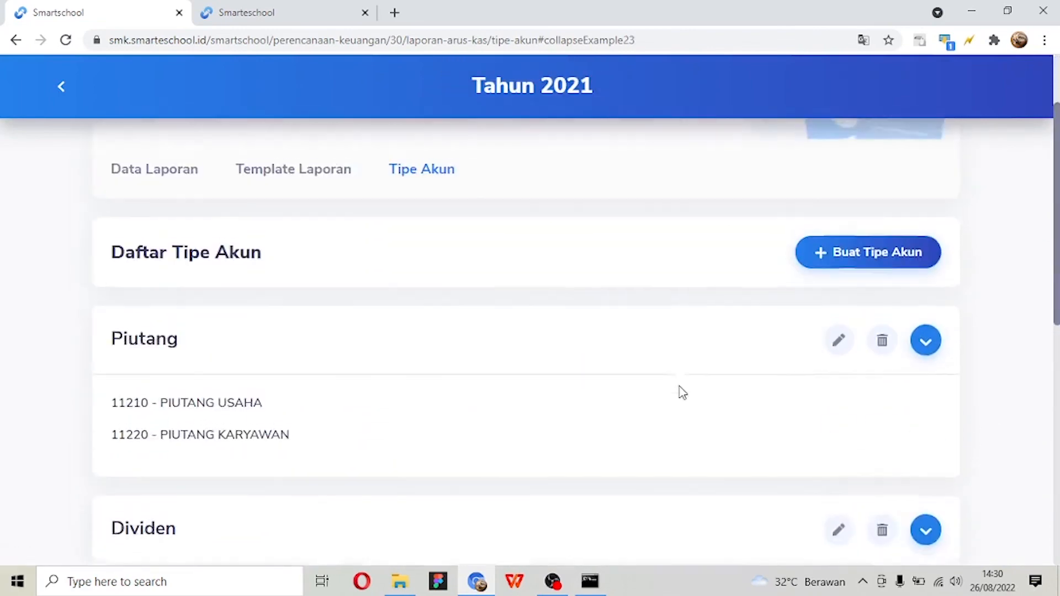
scroll(682, 392, "up", 2)
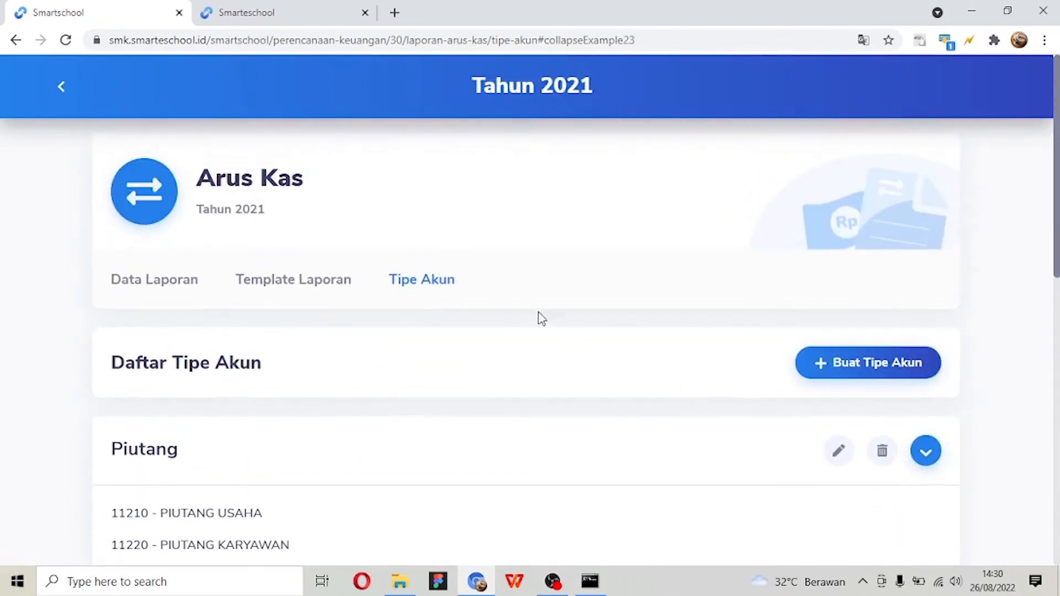
left_click(319, 286)
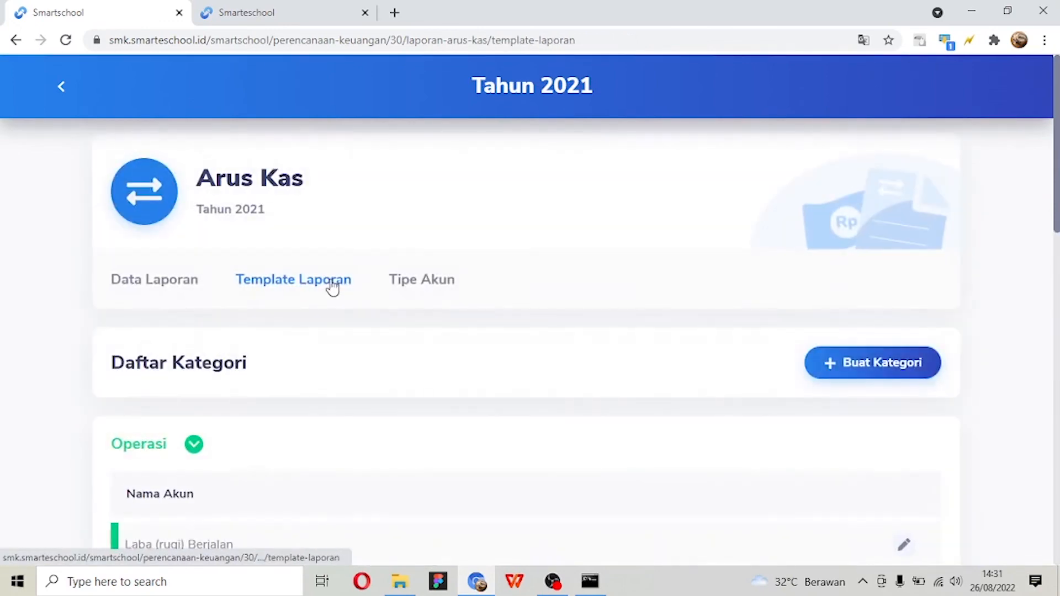
scroll(333, 287, "down", 3)
scroll(332, 285, "down", 1)
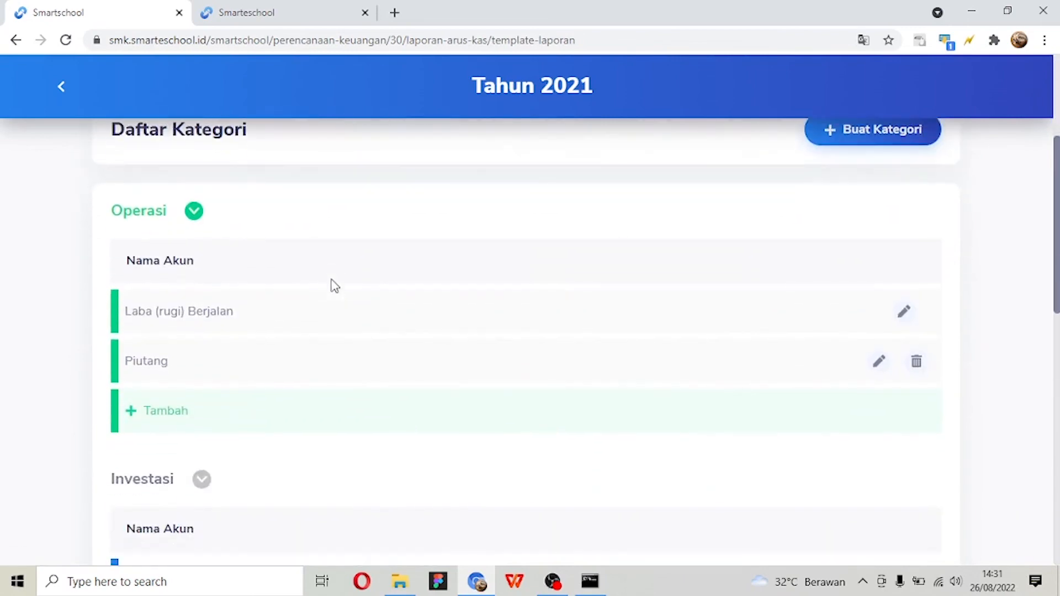
scroll(325, 286, "up", 1)
scroll(325, 286, "down", 1)
scroll(328, 293, "down", 2)
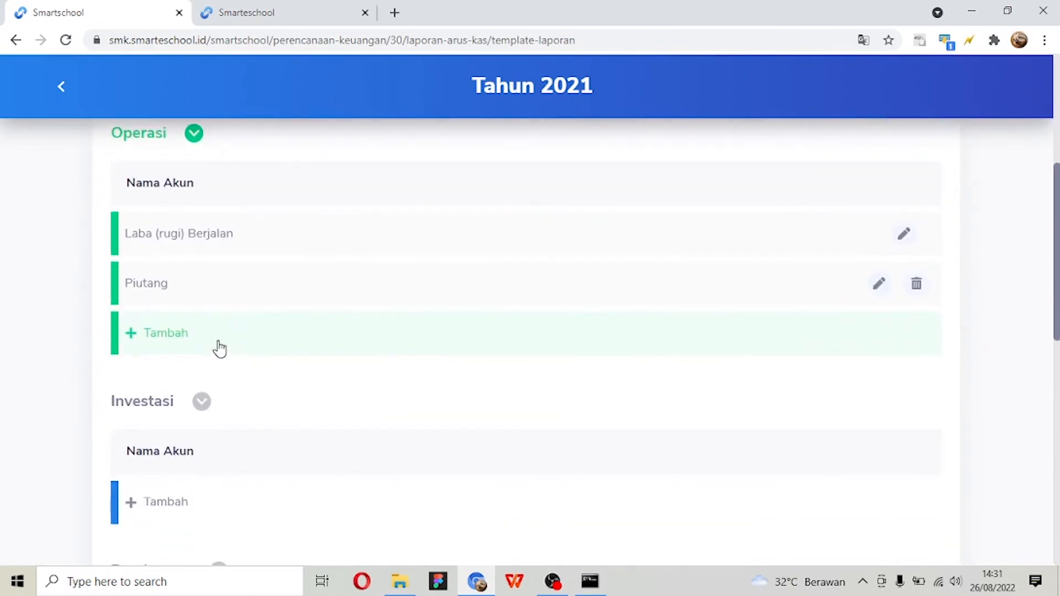
- Add a transaction activity to Operasi with Judul Penyusutan and Tipe Akun Penyusutan, and save it
left_click(165, 335)
left_click(391, 221)
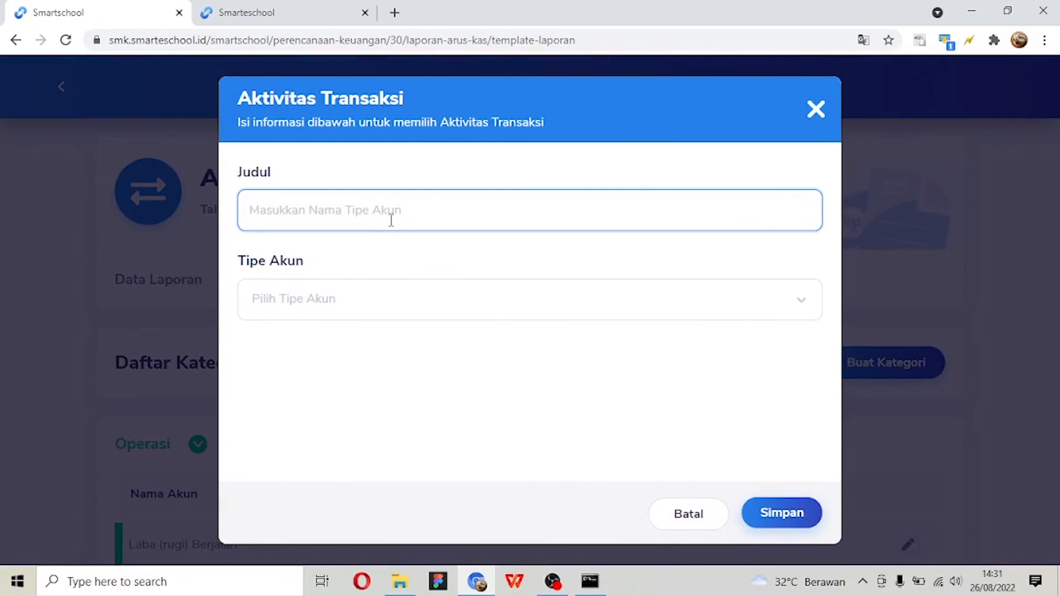
type("Penyusutan")
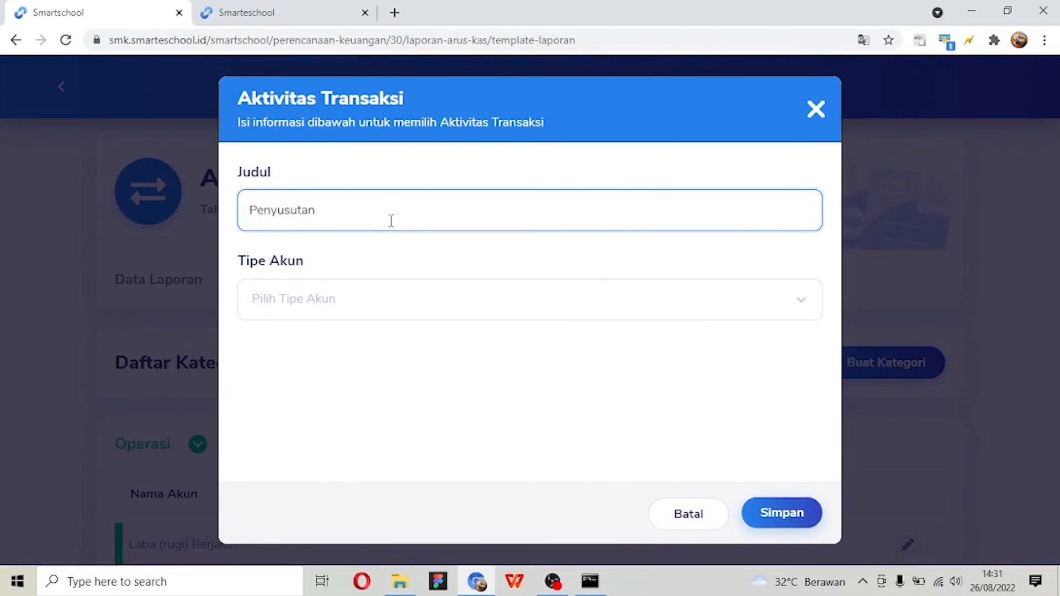
left_click(370, 298)
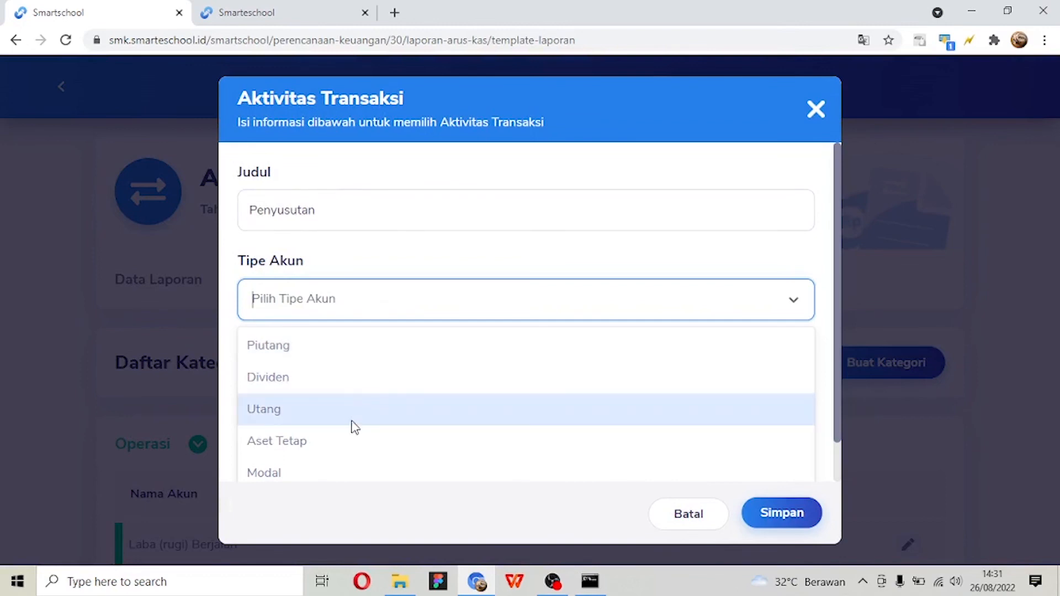
type("p")
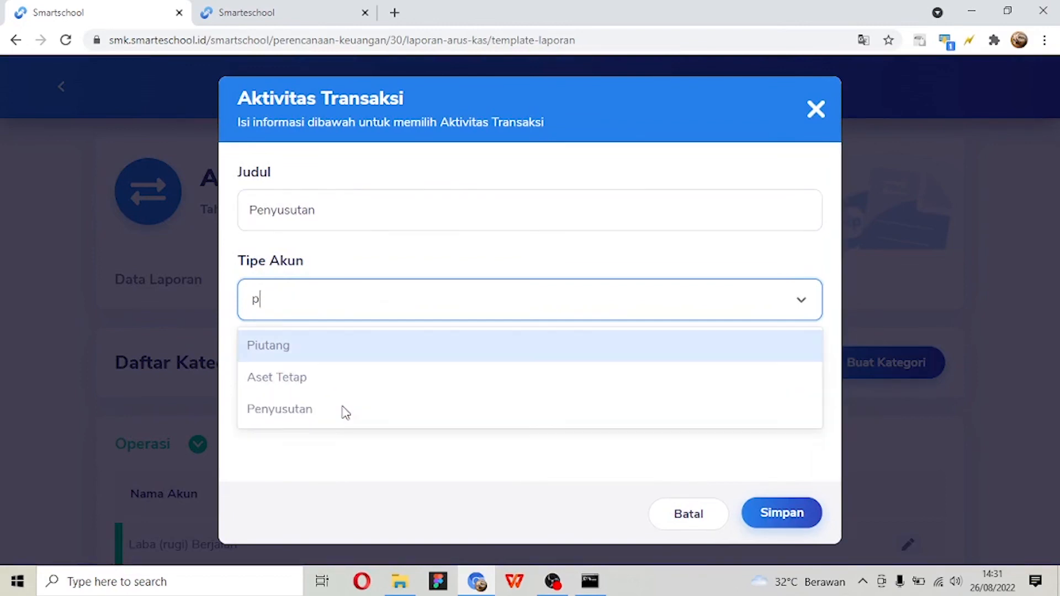
left_click(346, 413)
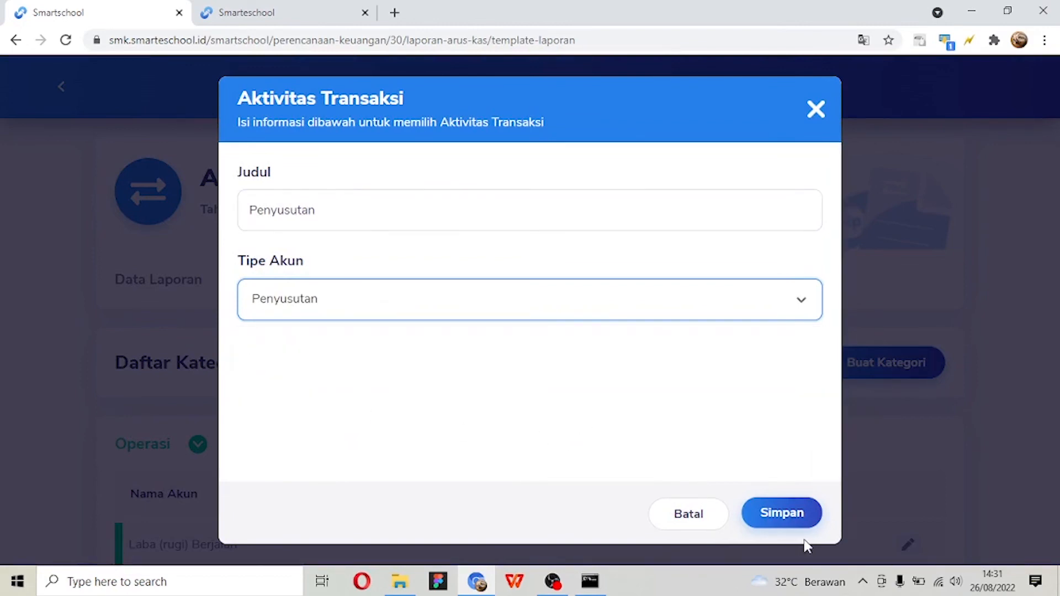
left_click(782, 513)
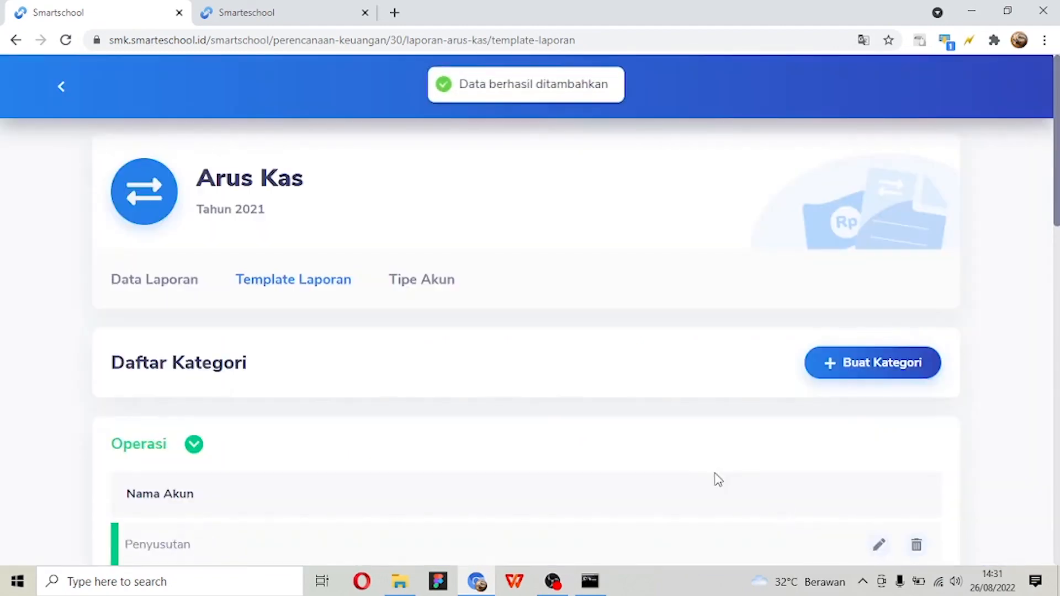
- Reorder the Operasi accounts so that Penyusutan sits directly below Laba (rugi) Berjalan
scroll(712, 477, "down", 5)
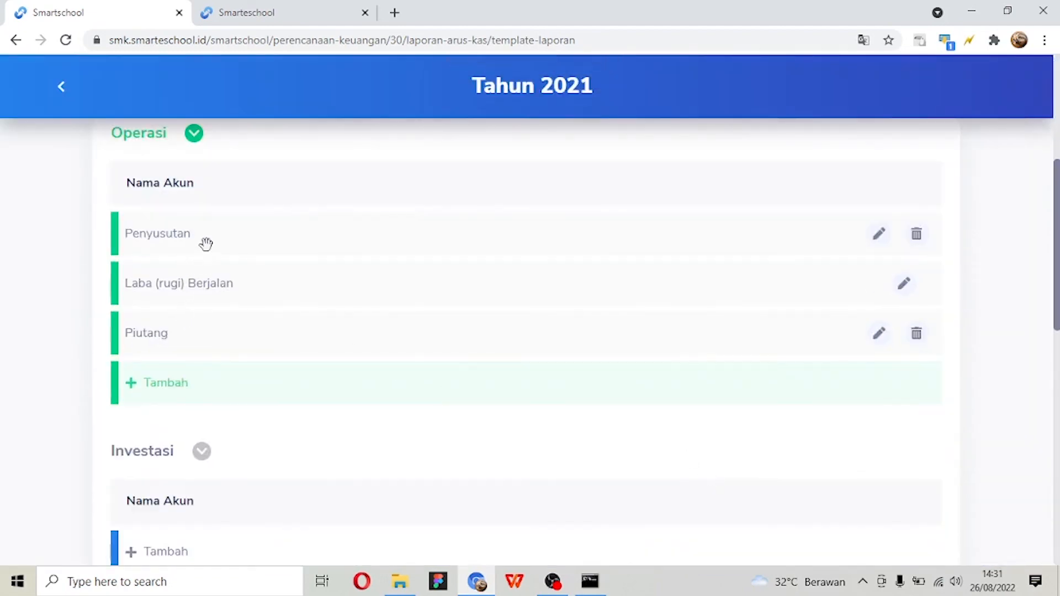
left_click_drag(205, 243, 206, 280)
scroll(206, 283, "up", 3)
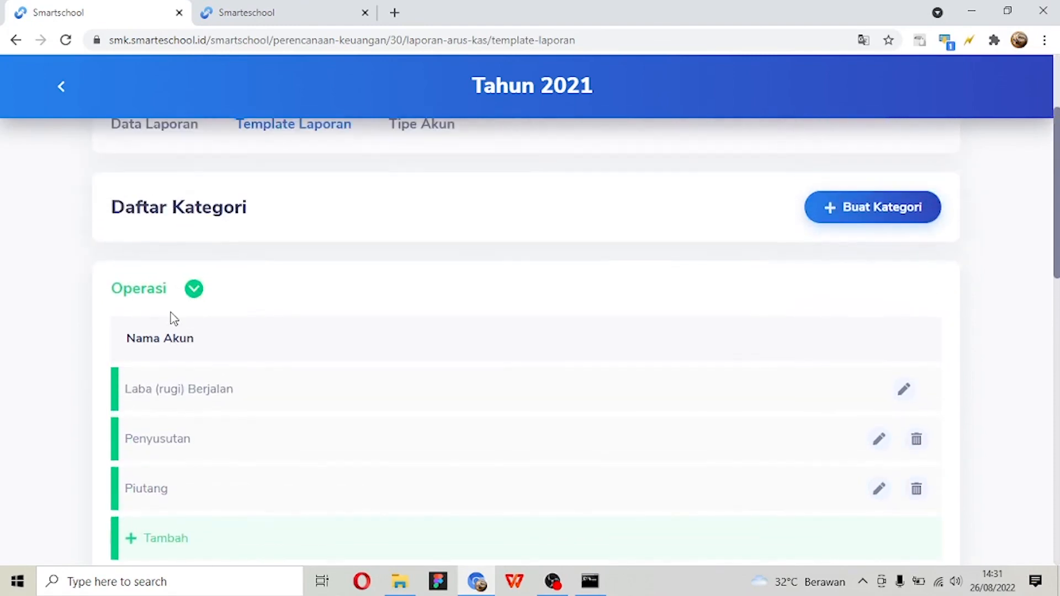
scroll(168, 317, "down", 3)
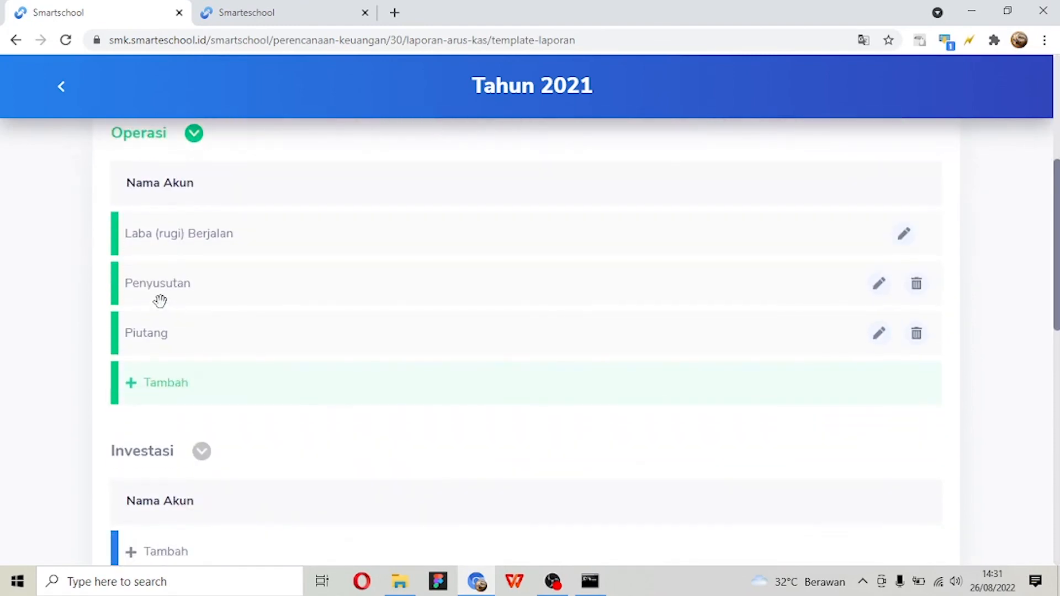
left_click_drag(170, 282, 95, 305)
- Leave the Arus Kas pages and look over the report list in the Tahun 2021 plan's Laporan section
scroll(69, 243, "up", 1)
scroll(72, 243, "up", 3)
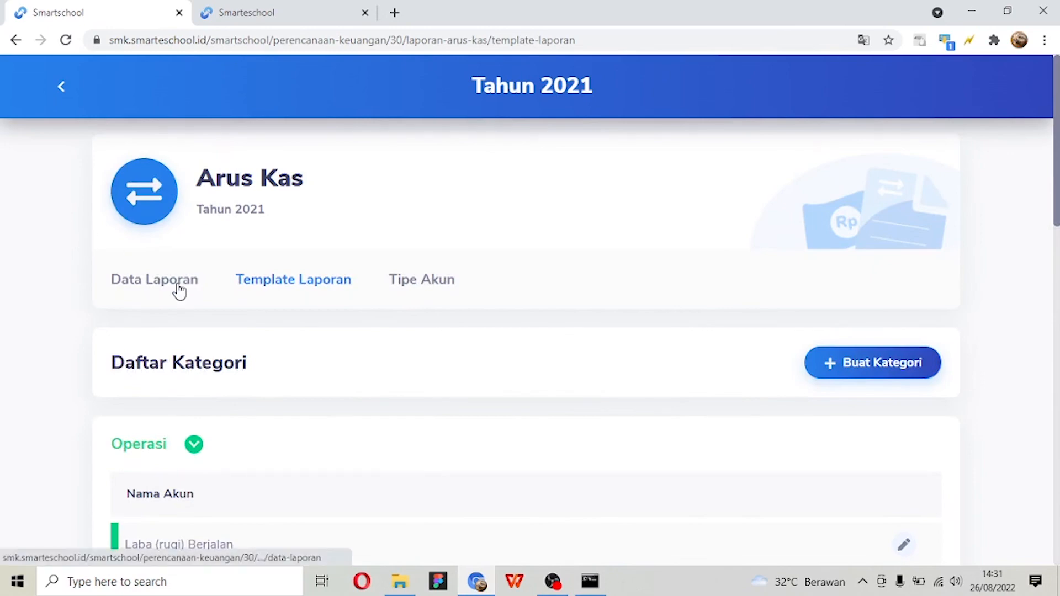
left_click(63, 87)
scroll(208, 166, "down", 2)
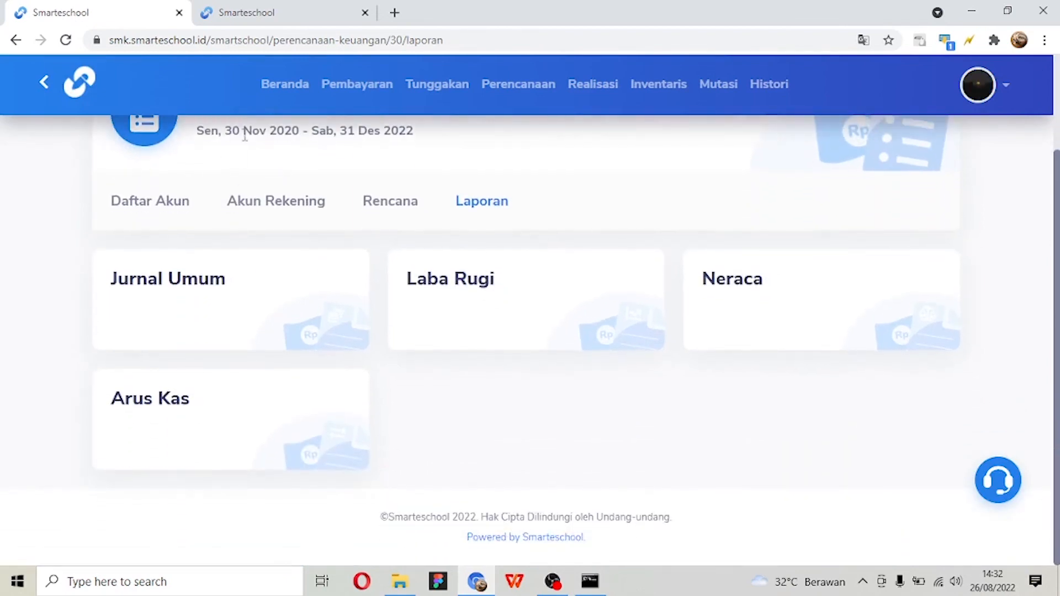
scroll(327, 297, "up", 2)
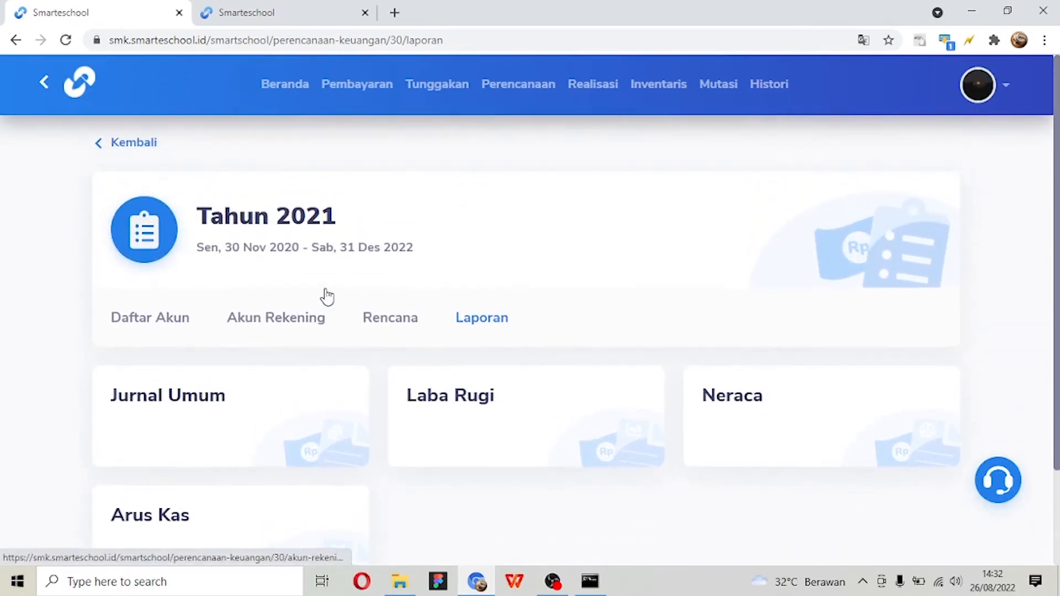